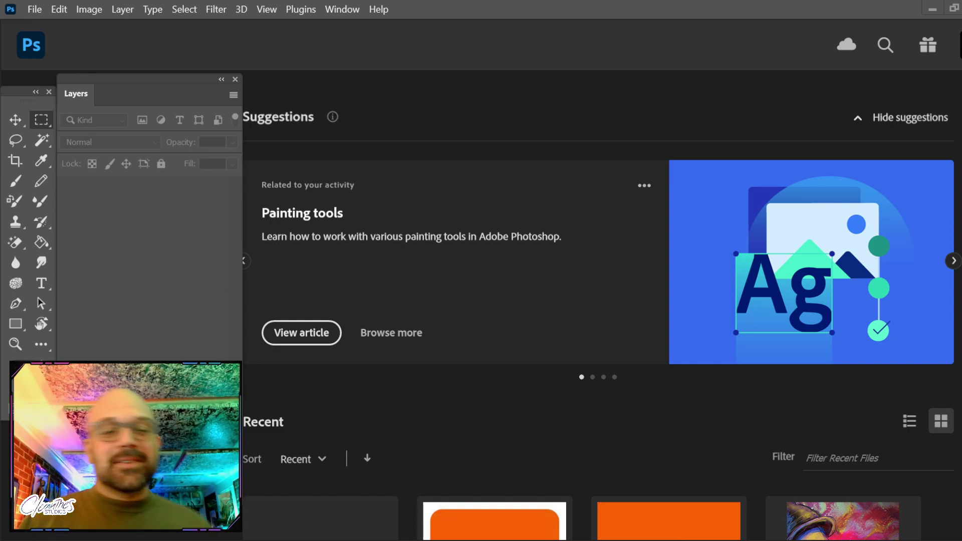
Browse the artwork thumbnails in the recent files list to find a previous piece to reuse.
scroll(498, 268, "down", 3)
scroll(498, 268, "down", 3)
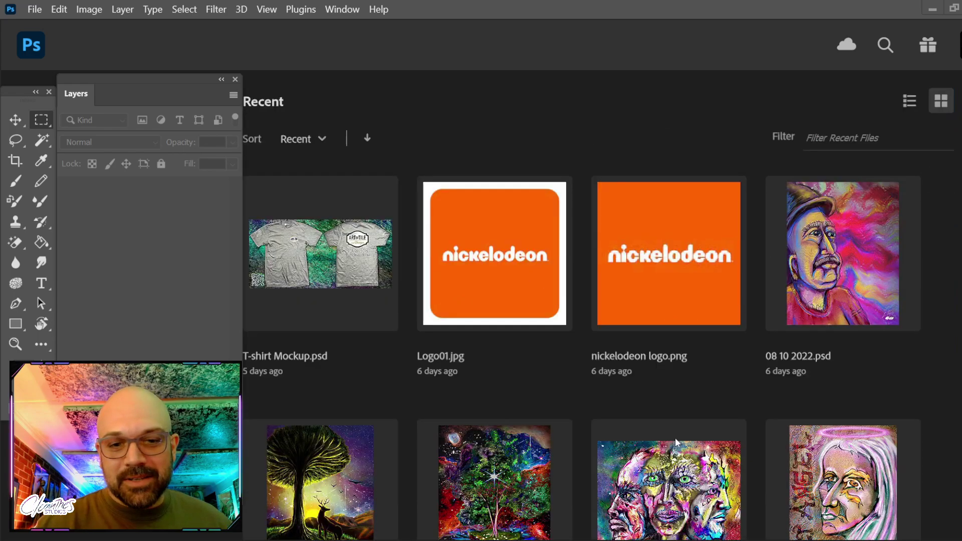
scroll(771, 293, "down", 3)
scroll(624, 327, "down", 1)
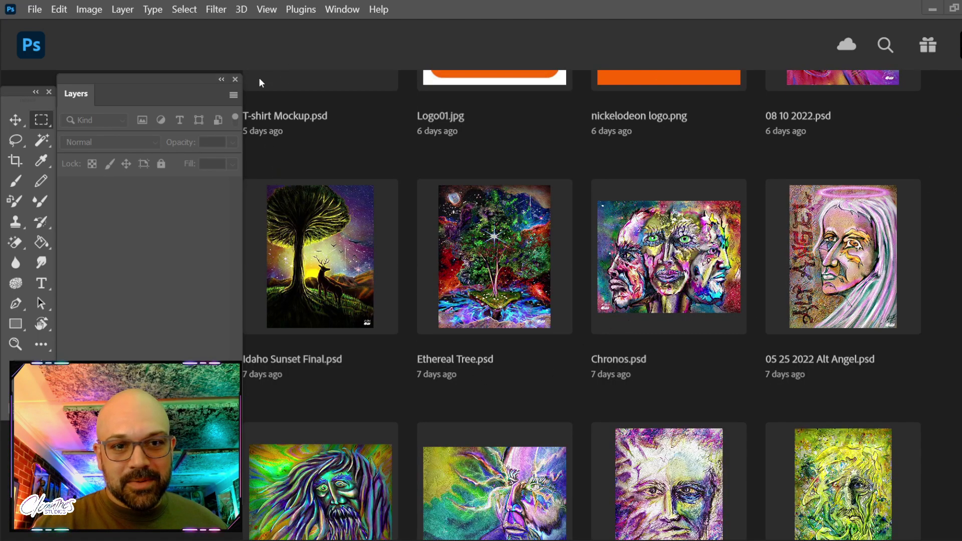
scroll(580, 350, "down", 3)
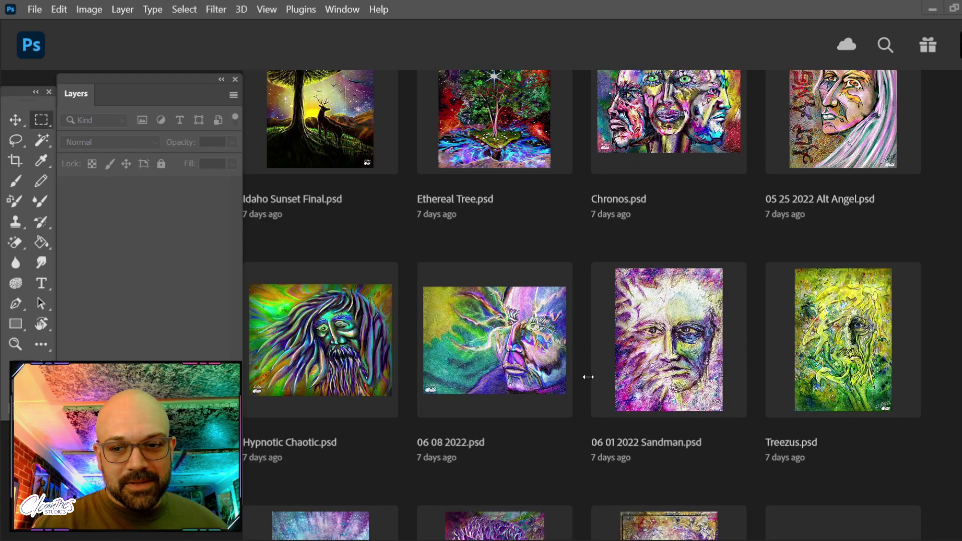
scroll(588, 377, "down", 3)
scroll(581, 379, "up", 2)
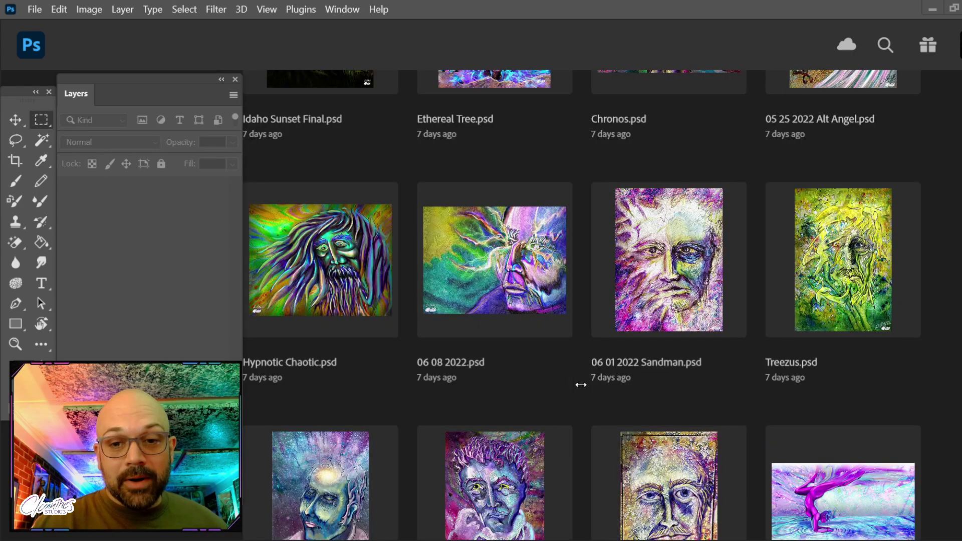
scroll(580, 387, "up", 1)
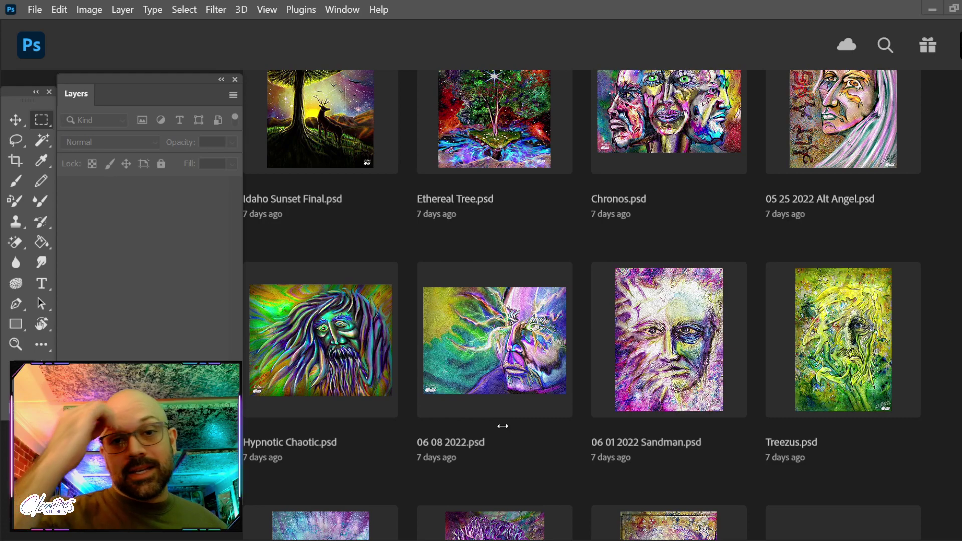
scroll(502, 426, "down", 2)
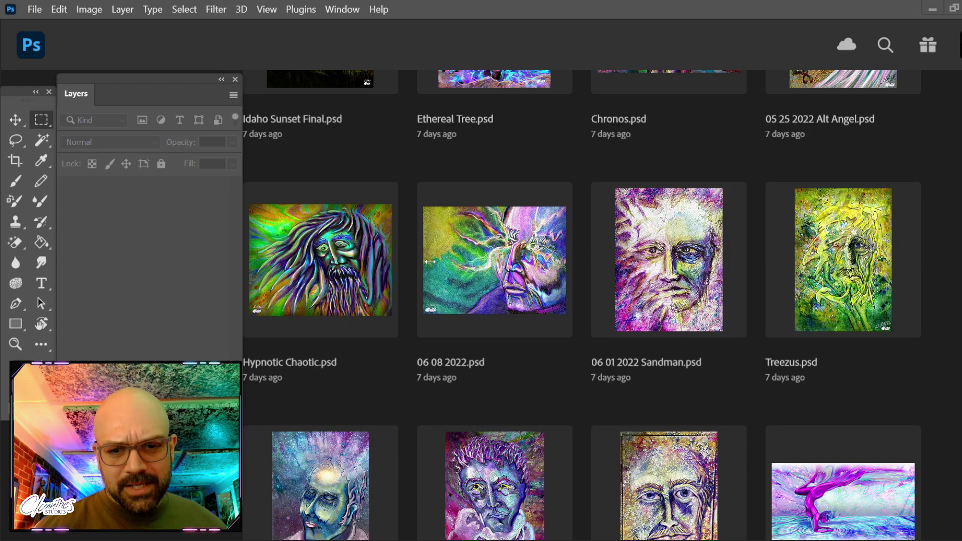
scroll(581, 300, "up", 1)
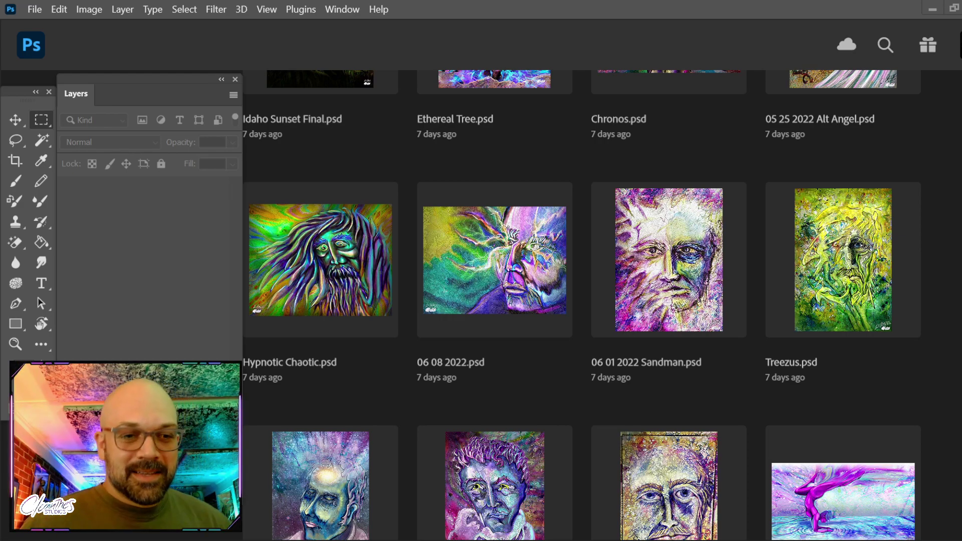
scroll(758, 112, "up", 5)
scroll(403, 225, "up", 2)
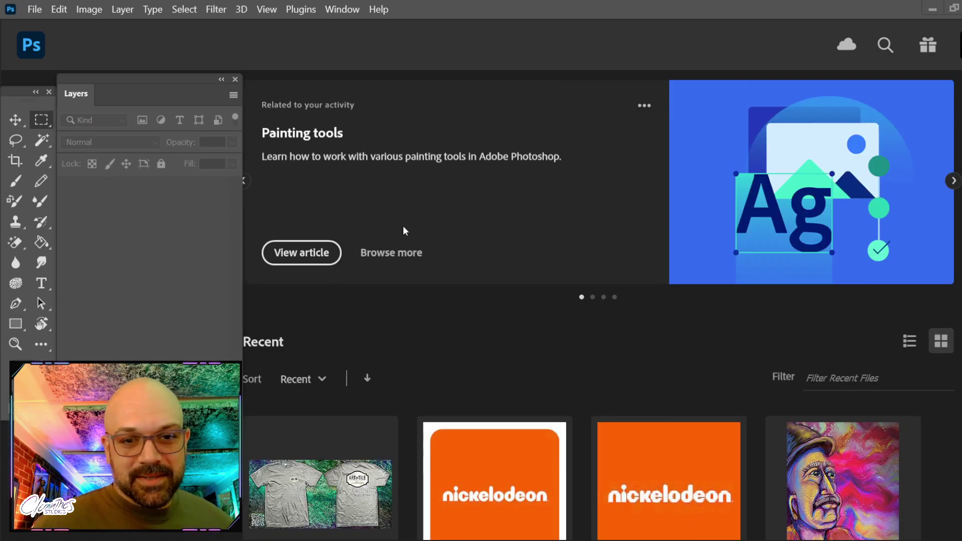
scroll(387, 258, "down", 2)
scroll(381, 281, "down", 3)
scroll(351, 309, "up", 2)
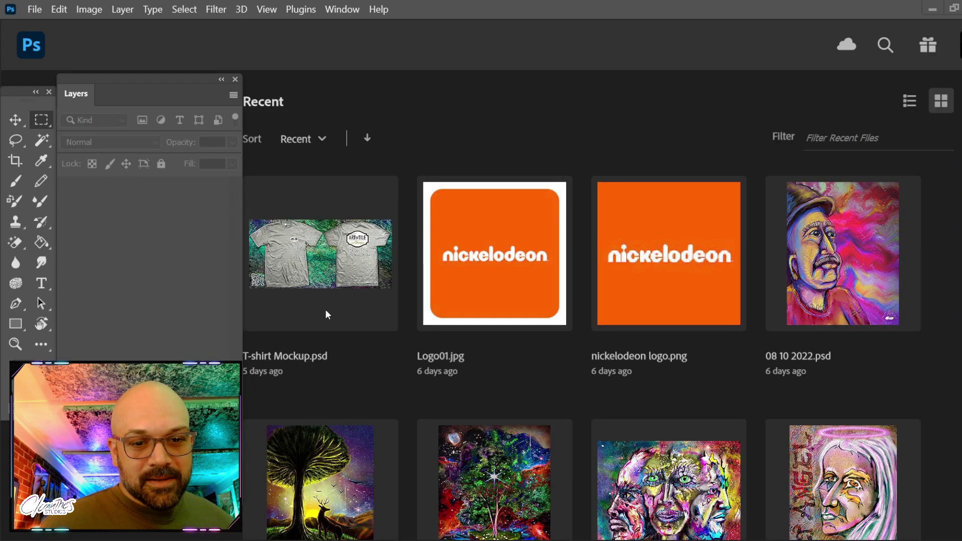
Close the mistakenly opened T-shirt Mockup.psd and open 08 10 2022.psd from the recent files instead.
left_click(331, 275)
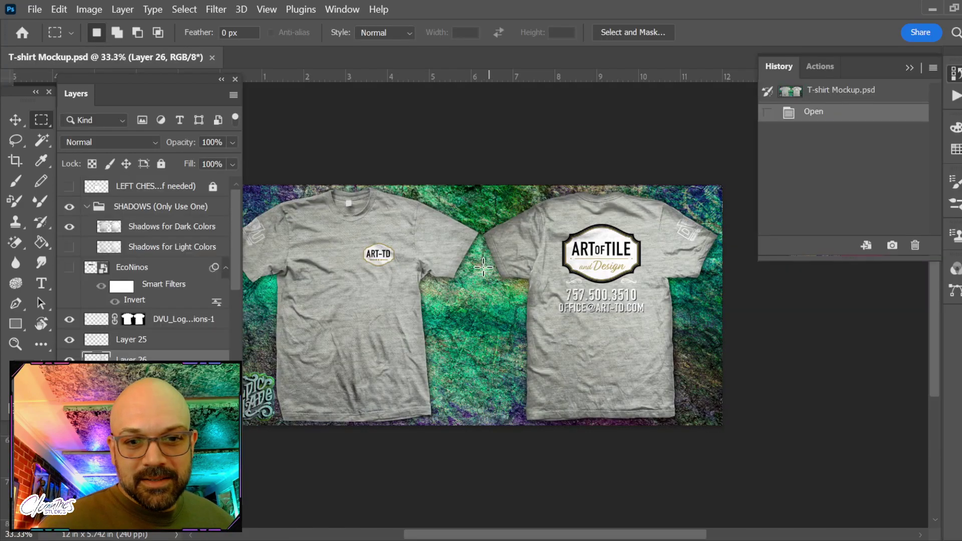
left_click(213, 57)
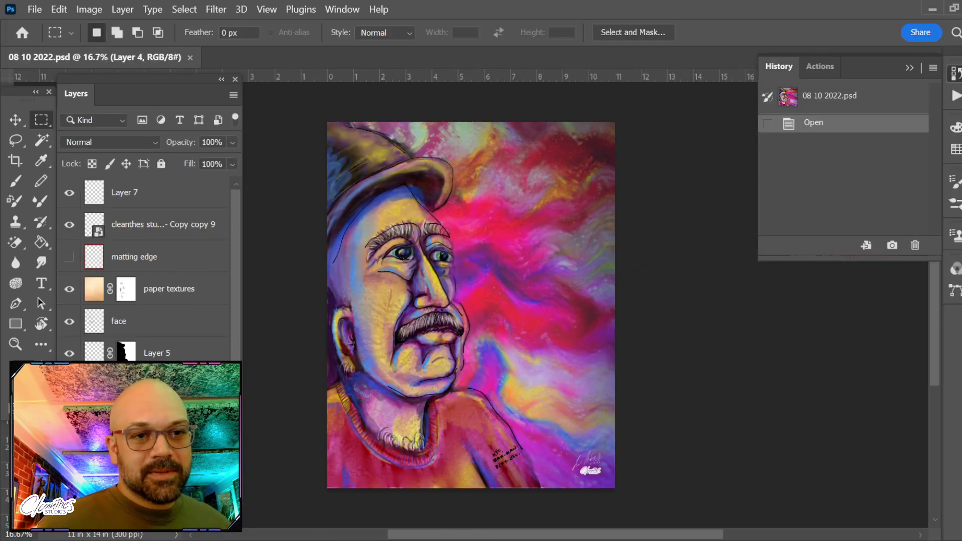
left_click(35, 9)
left_click(100, 210)
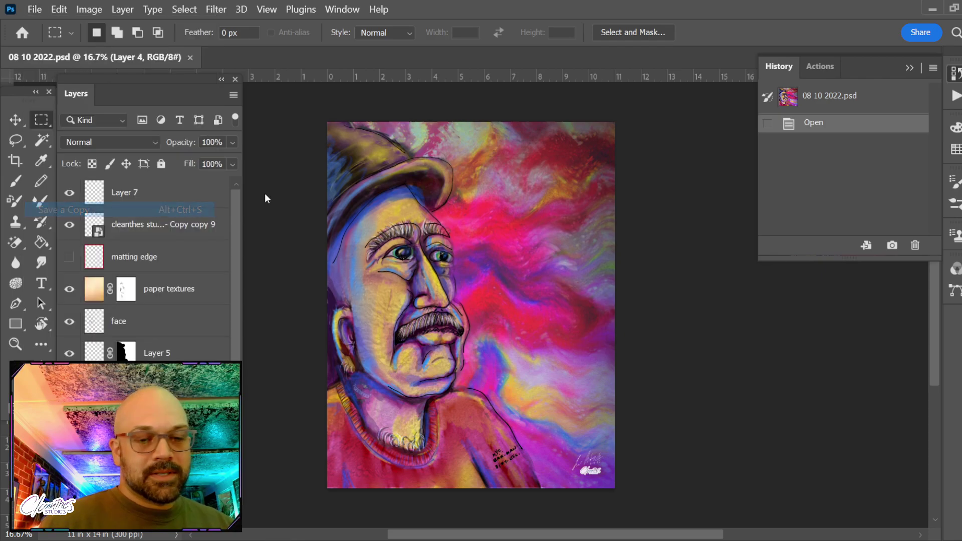
key("Return")
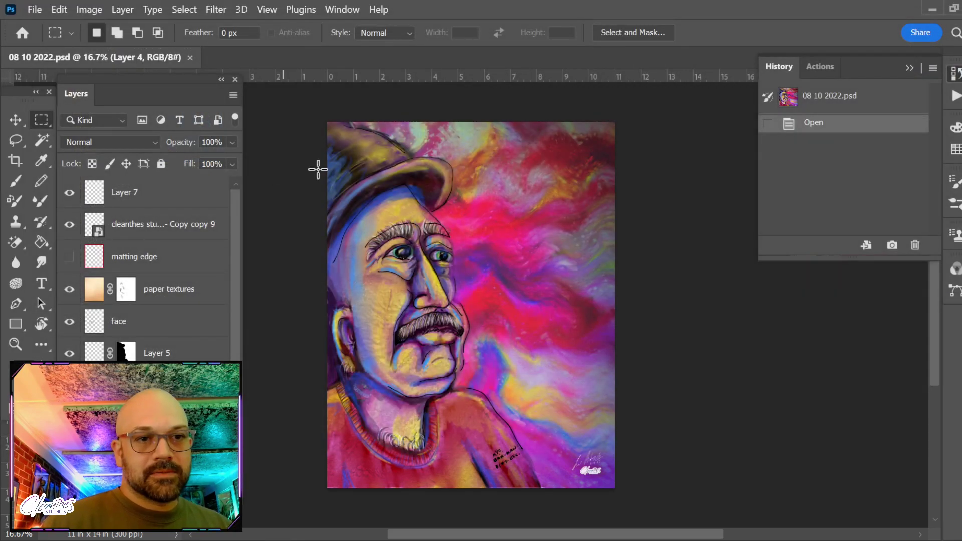
Save the portrait document under the new name 08 17 2022.psd, going up to the Live Stream Art folder first.
left_click(32, 11)
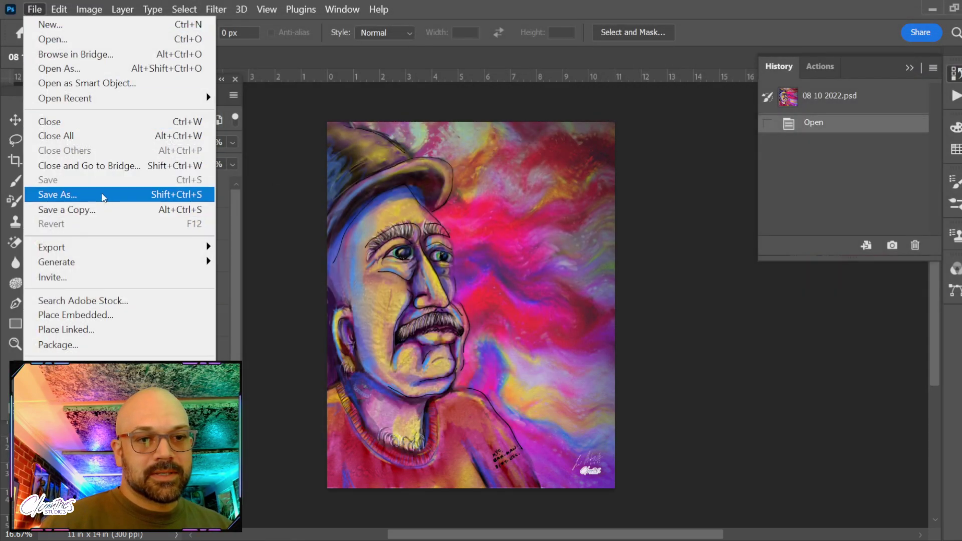
left_click(102, 195)
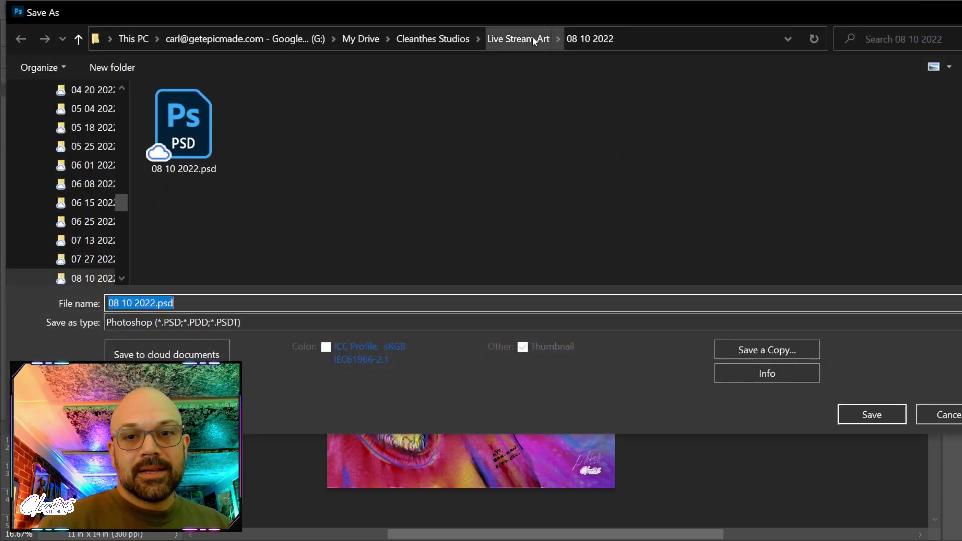
left_click(534, 40)
key("Escape")
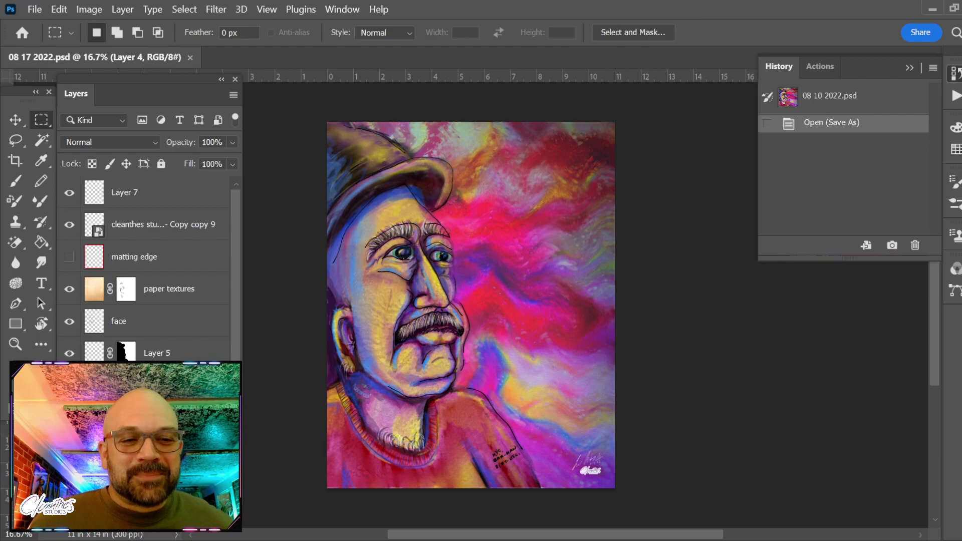
Check the face layer's outline as a selection, deselect it, and show only the face layer with the original paper sketch.
scroll(150, 271, "down", 3)
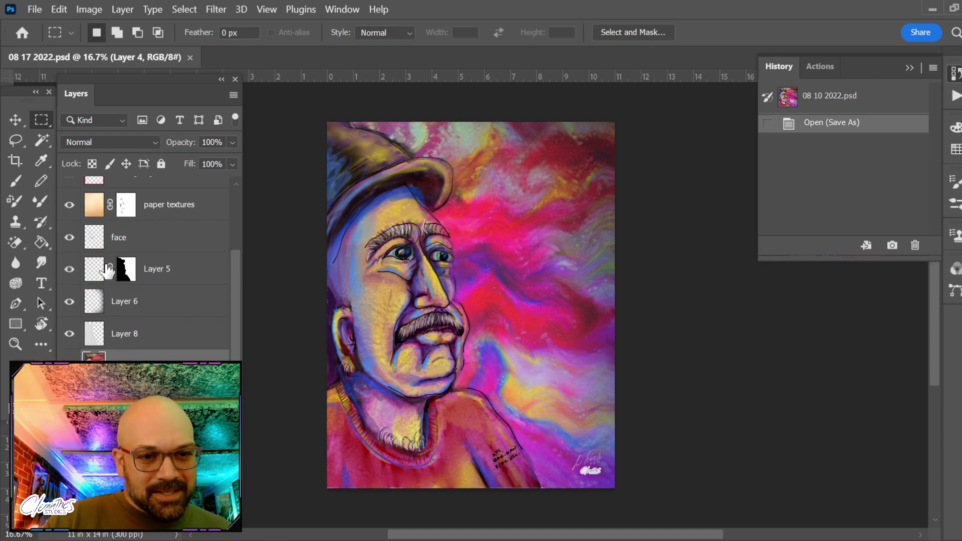
left_click(93, 245, "ctrl")
left_click(94, 245, "ctrl")
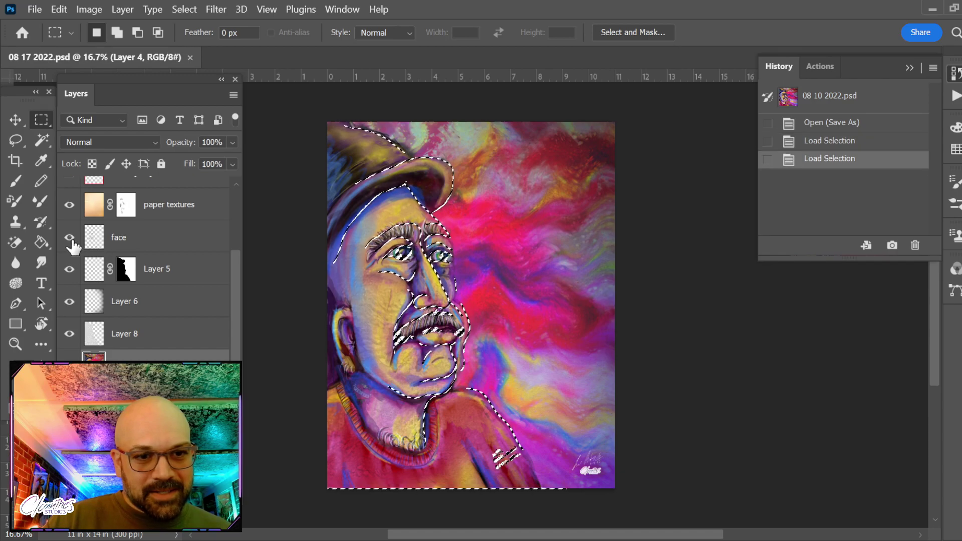
left_click(69, 237, "alt")
key("ctrl+d")
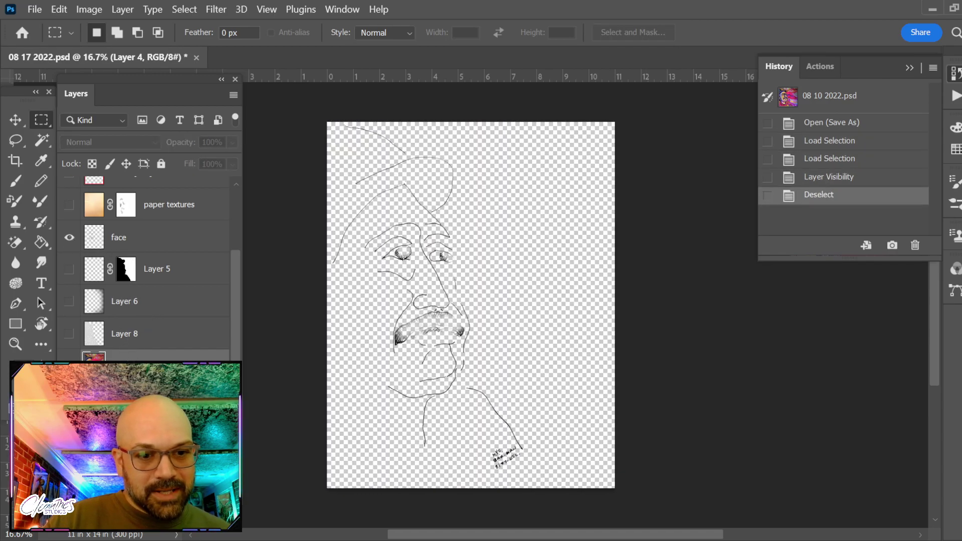
left_click(70, 237, "alt")
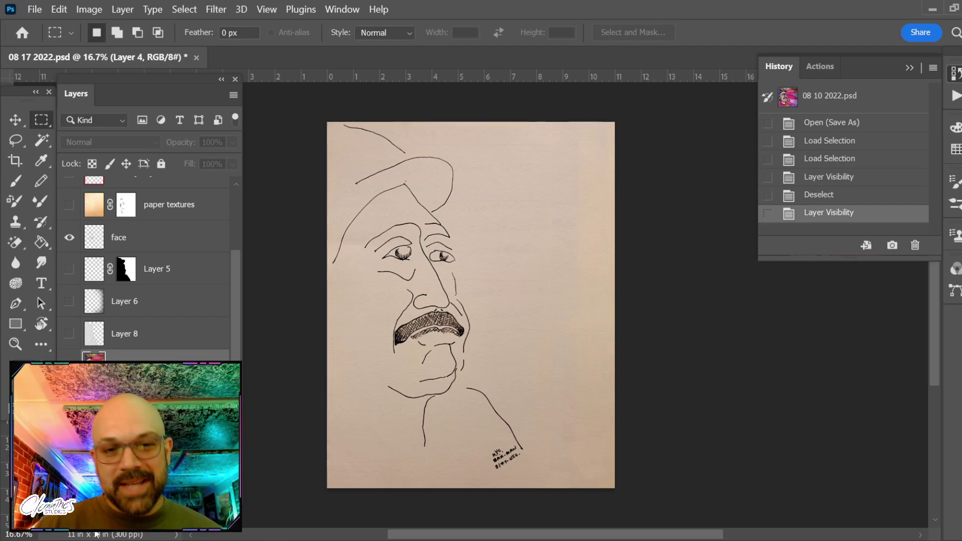
Examine the handwritten inscription beneath the sketch's shoulder line up close, and return to the full canvas view.
key("z")
mouse_move(526, 436)
left_mouse_down()
mouse_move(554, 449)
mouse_move(562, 250)
left_mouse_up()
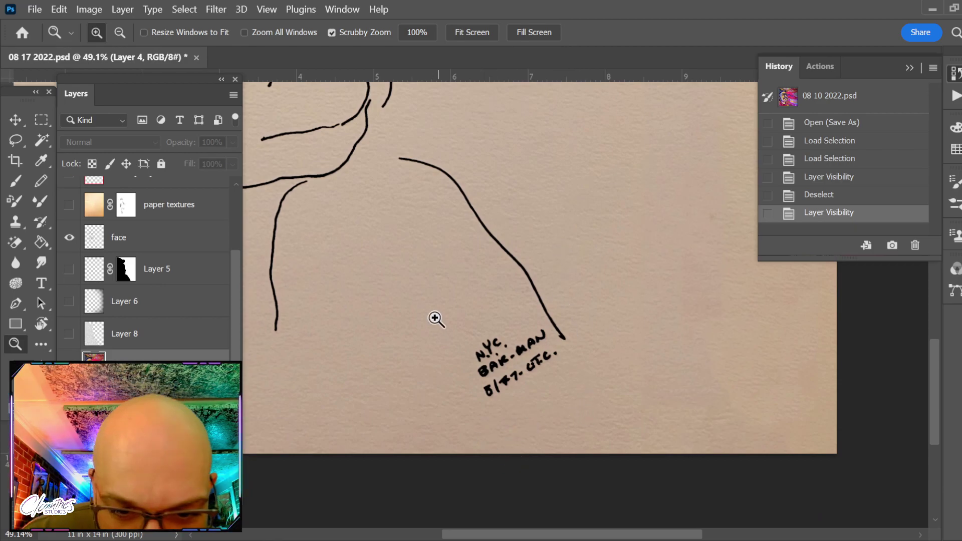
left_click_drag(436, 317, 503, 359)
mouse_move(653, 405)
left_mouse_down()
mouse_move(516, 287)
mouse_move(526, 300)
left_mouse_up()
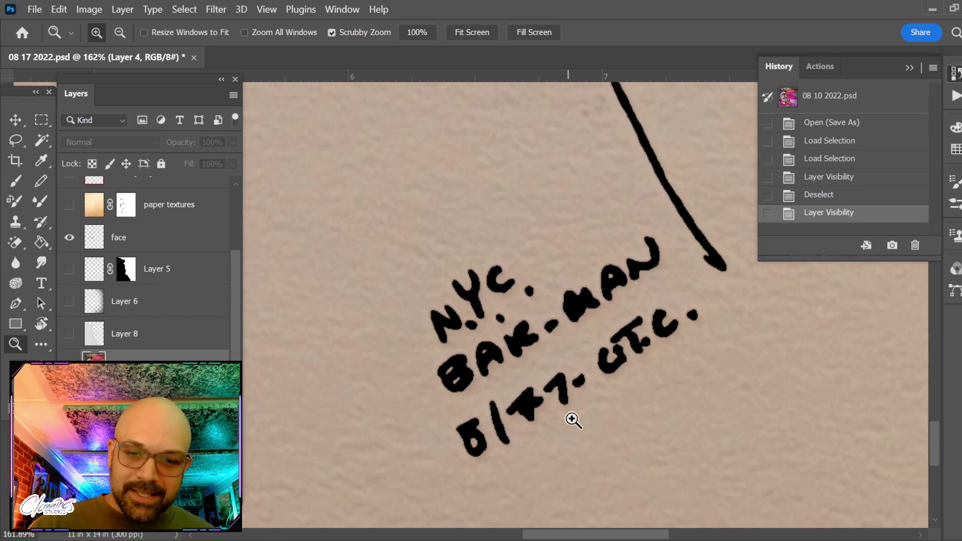
scroll(548, 438, "down", 4)
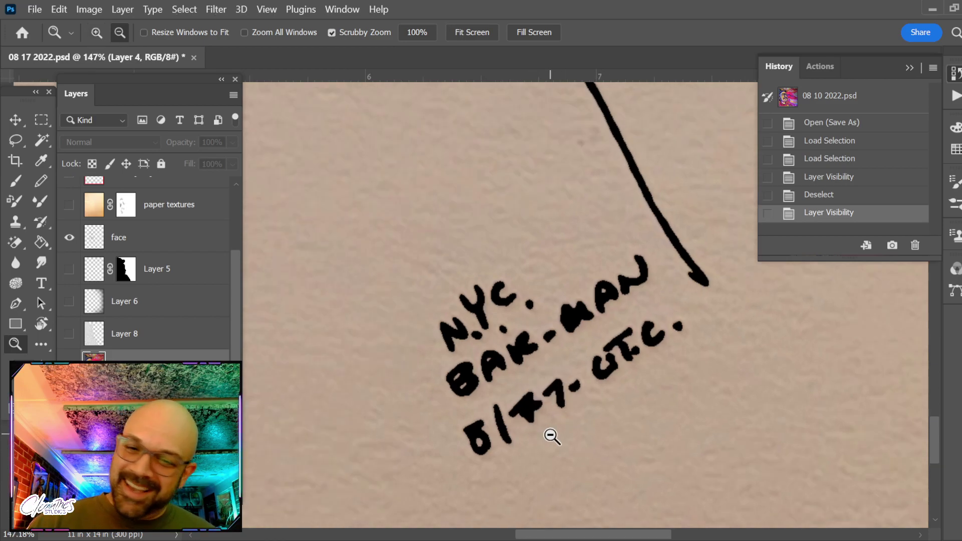
scroll(558, 400, "down", 1)
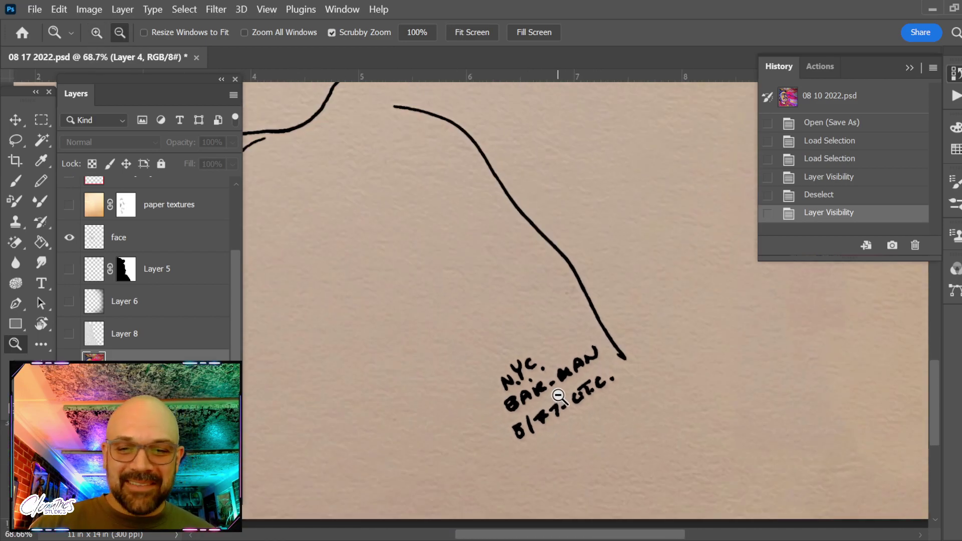
scroll(651, 383, "up", 3)
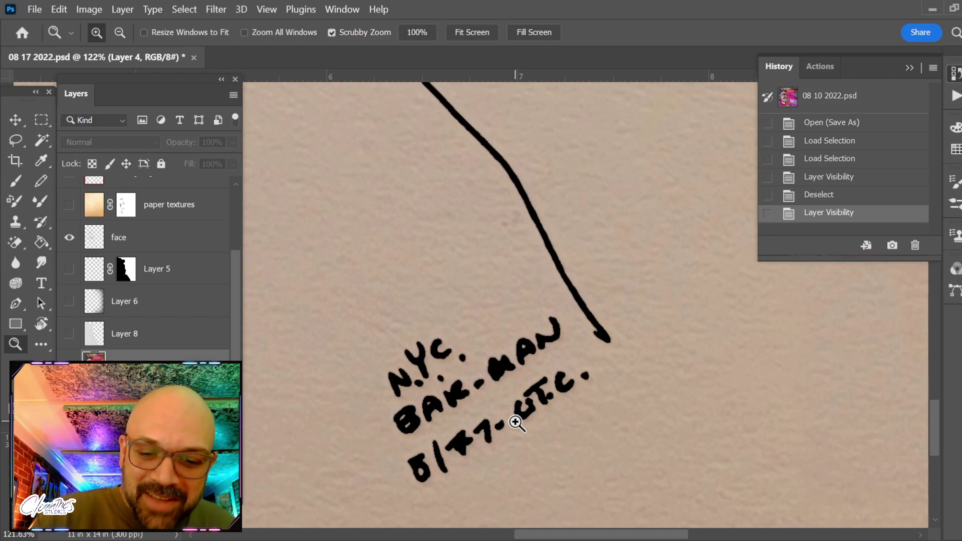
key("ctrl+0")
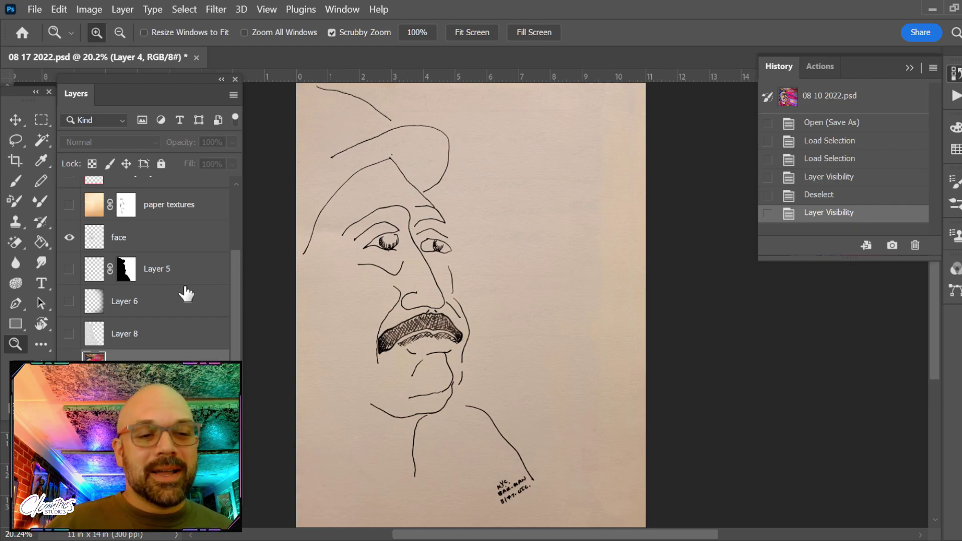
Delete the paper sketch layer 20220810_213446, the layers from paper textures down to Layer 8, and Layer 4.
left_click(150, 368)
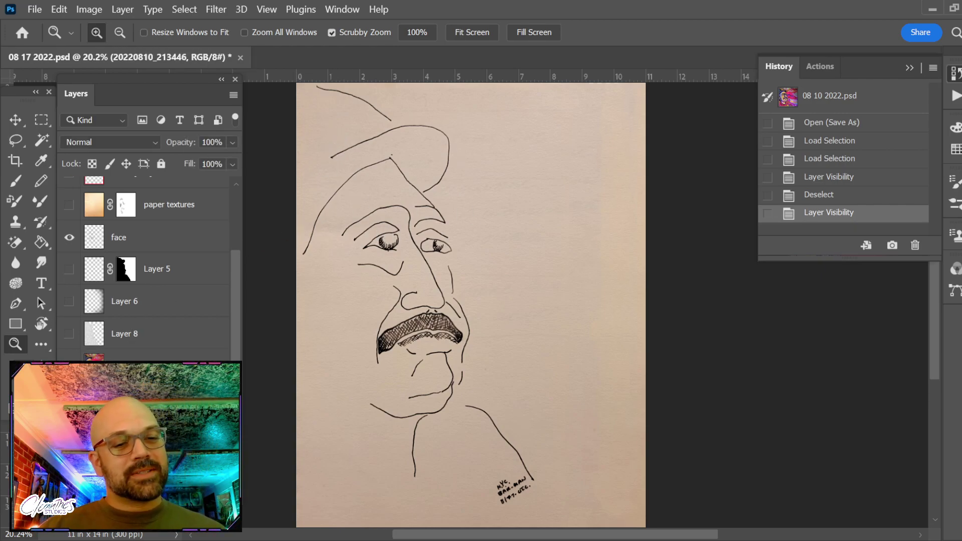
key("Delete")
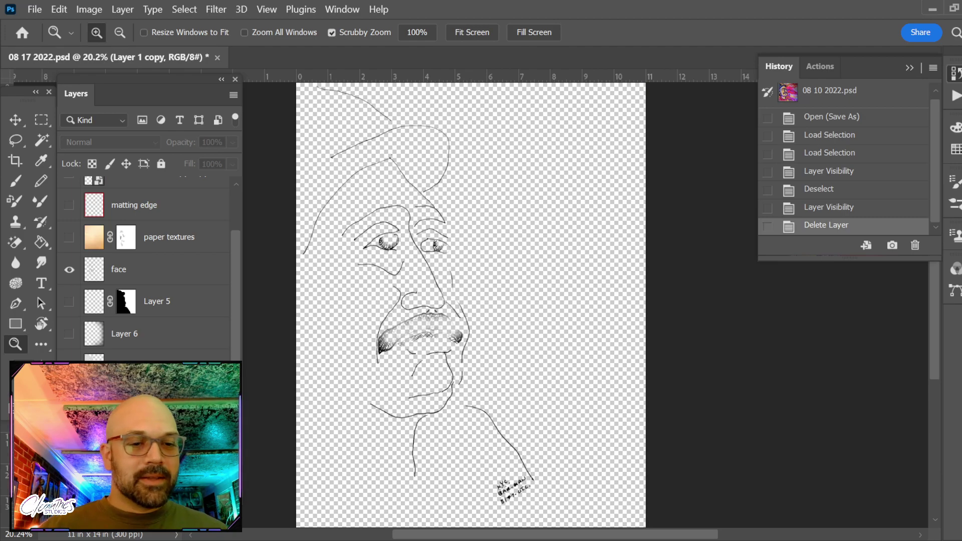
scroll(162, 329, "up", 2)
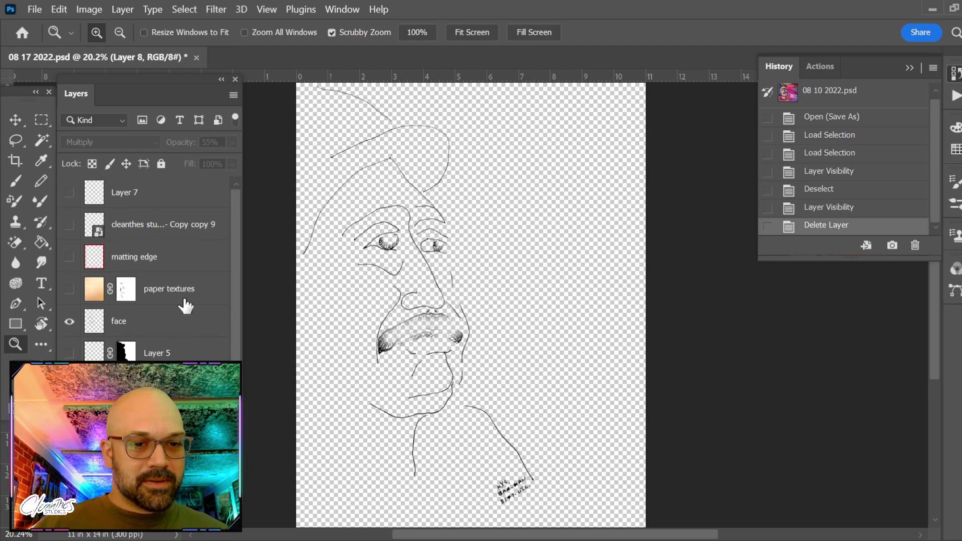
left_click(167, 287)
key("Delete")
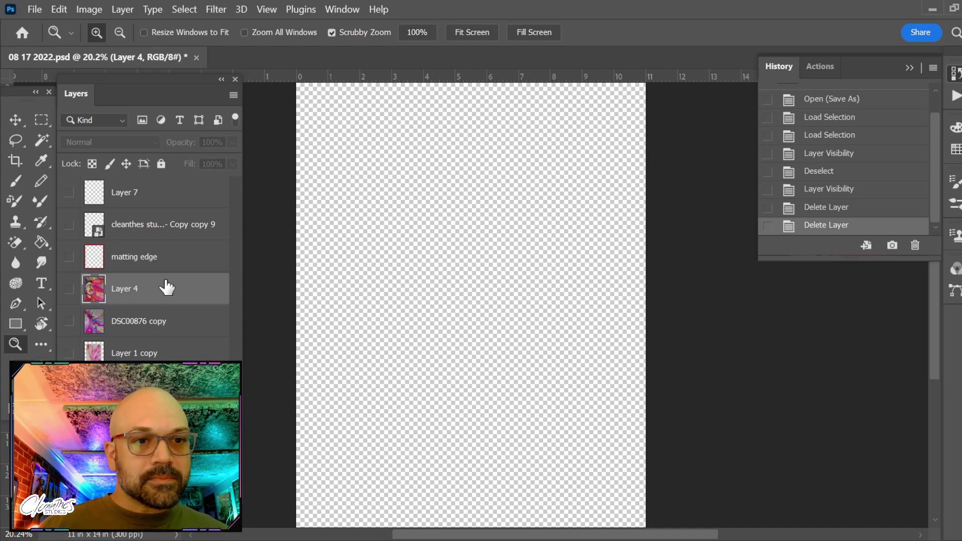
key("Delete")
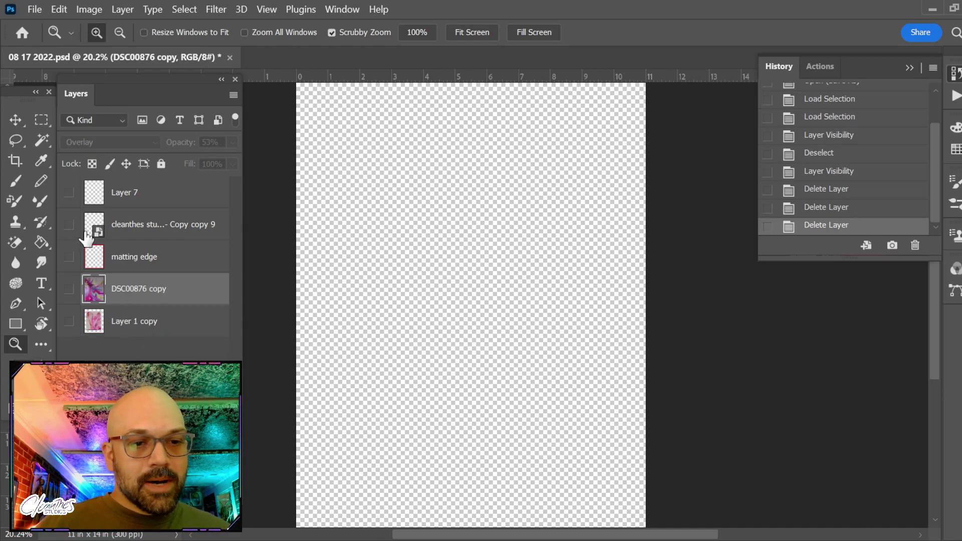
Check what Layer 7 contains by toggling its visibility and loading its outline as a selection, and deselect.
left_click(68, 194)
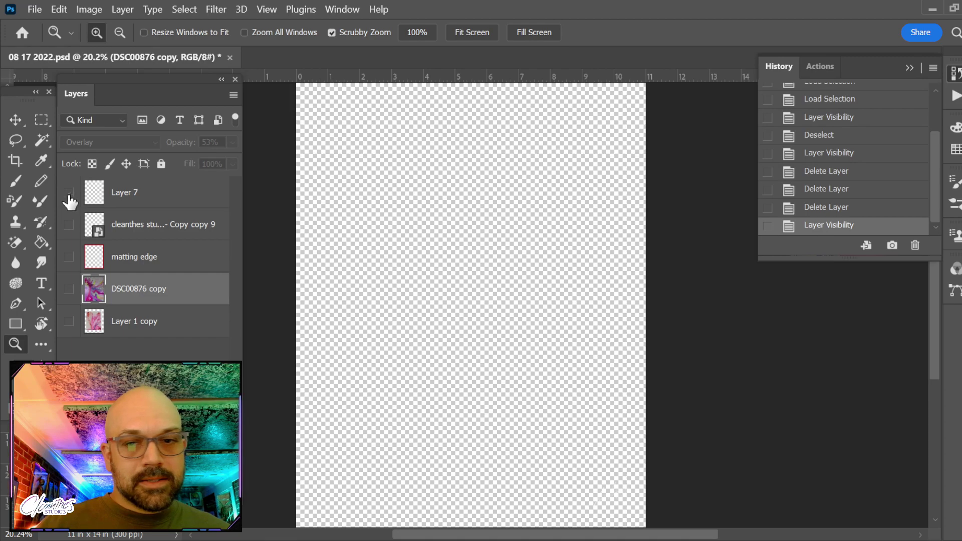
left_click(68, 195)
left_click(93, 200, "ctrl")
key("ctrl+d")
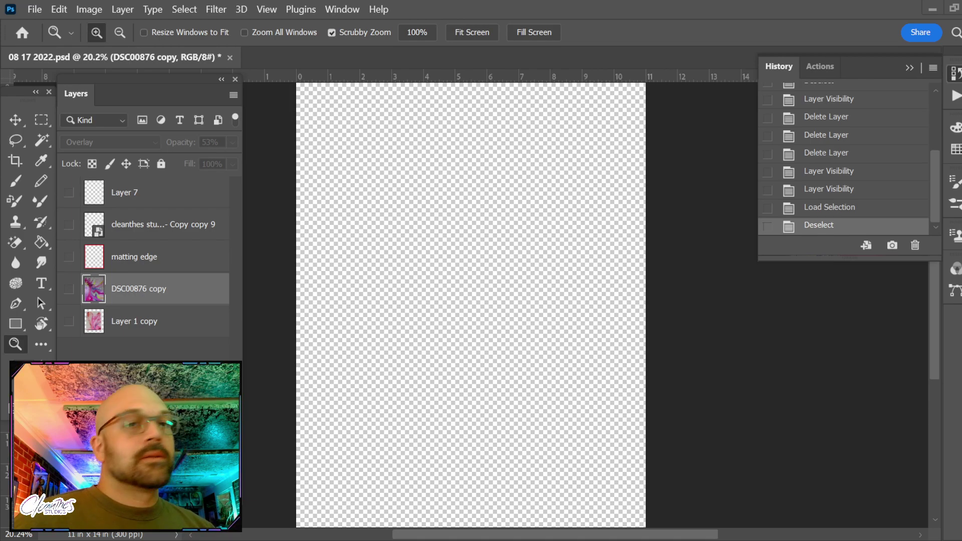
mouse_move(381, 537)
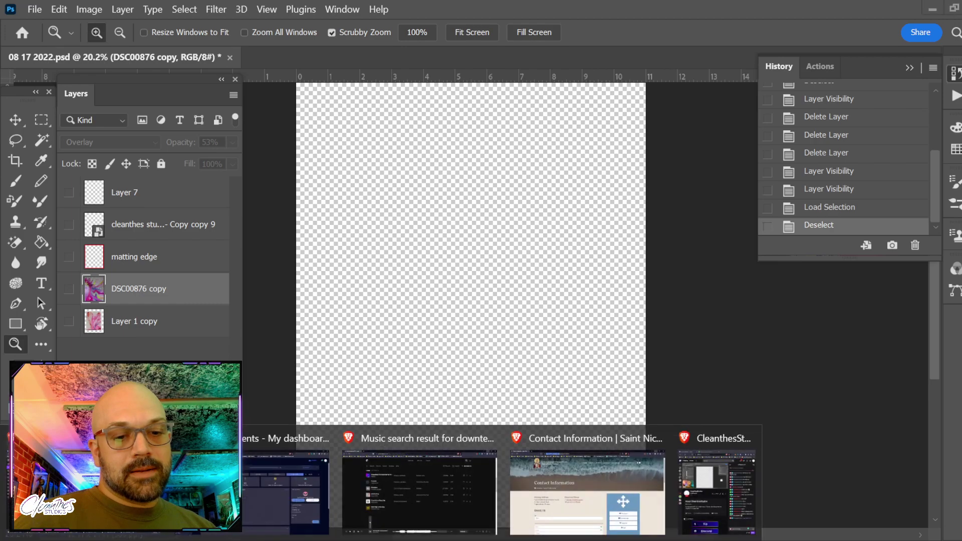
mouse_move(480, 500)
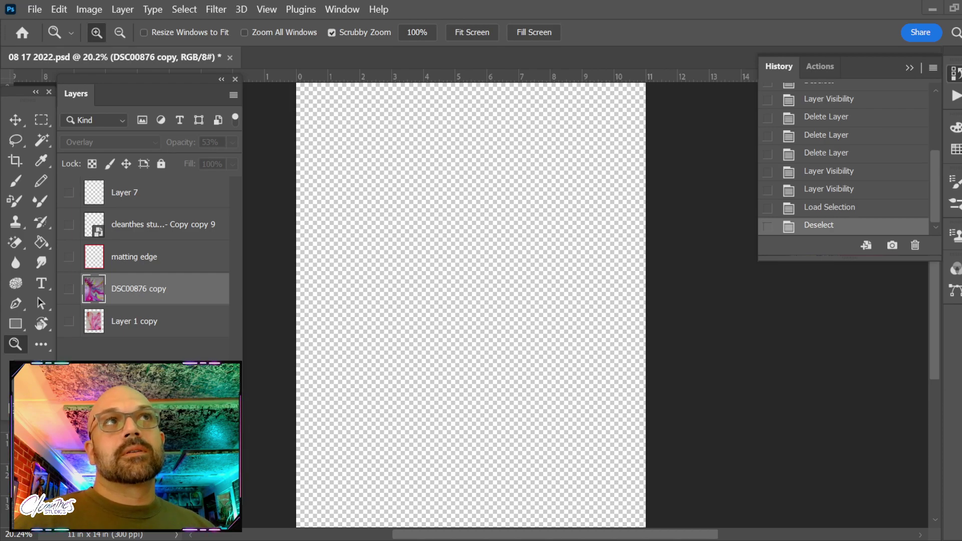
Review the original profile sketch photo 20220810_213528.jpg in the photo viewer, and close the viewer.
key("alt+Tab")
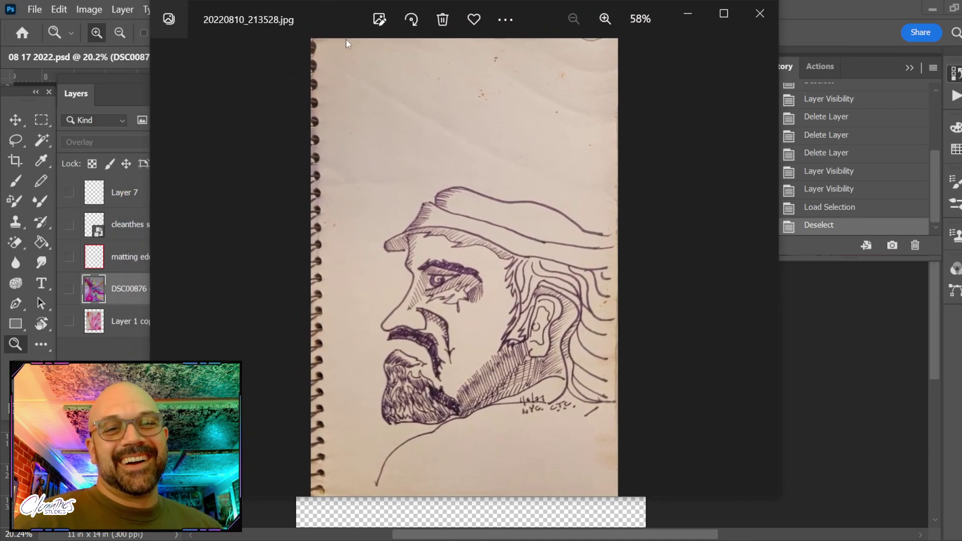
left_click_drag(332, 16, 335, 50)
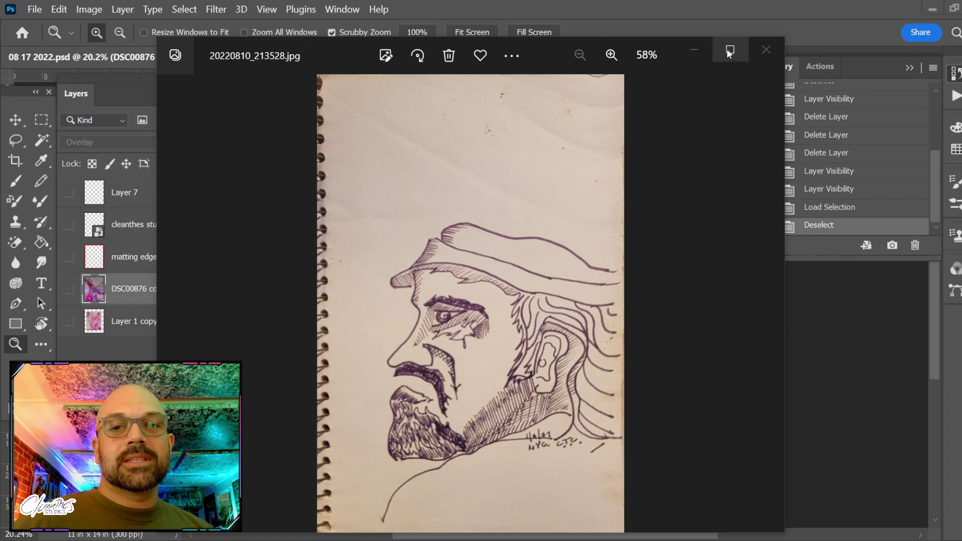
left_click(767, 49)
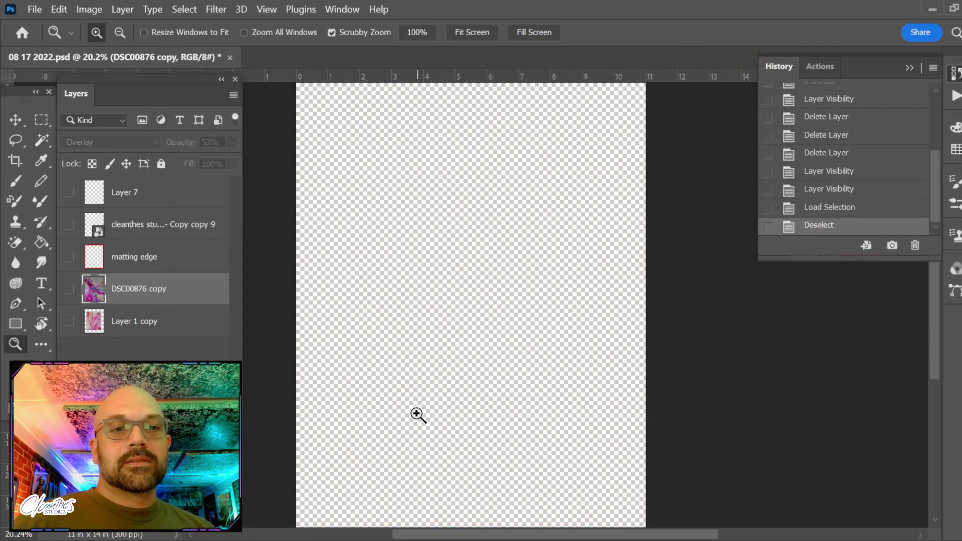
Rotate the whole canvas 90° clockwise to landscape orientation.
left_click(88, 9)
mouse_move(156, 158)
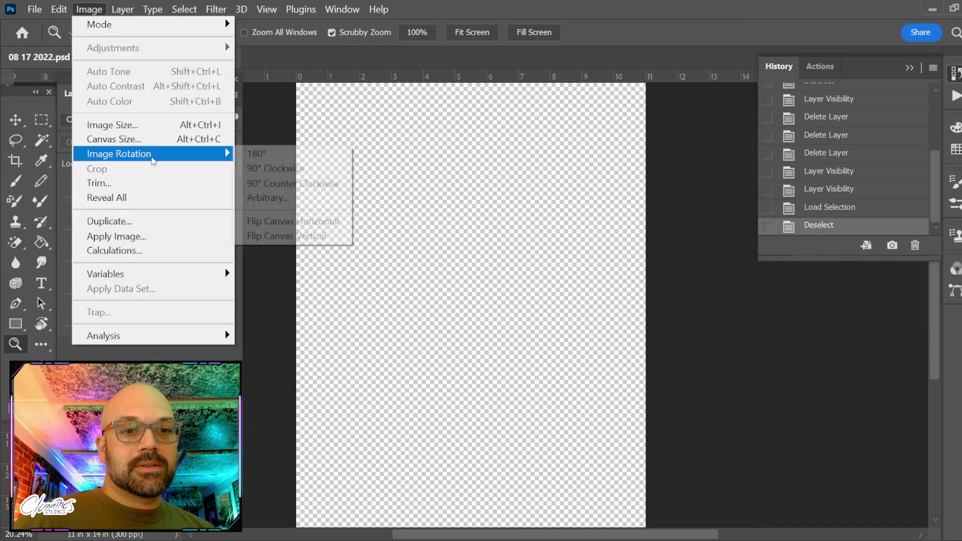
left_click(284, 184)
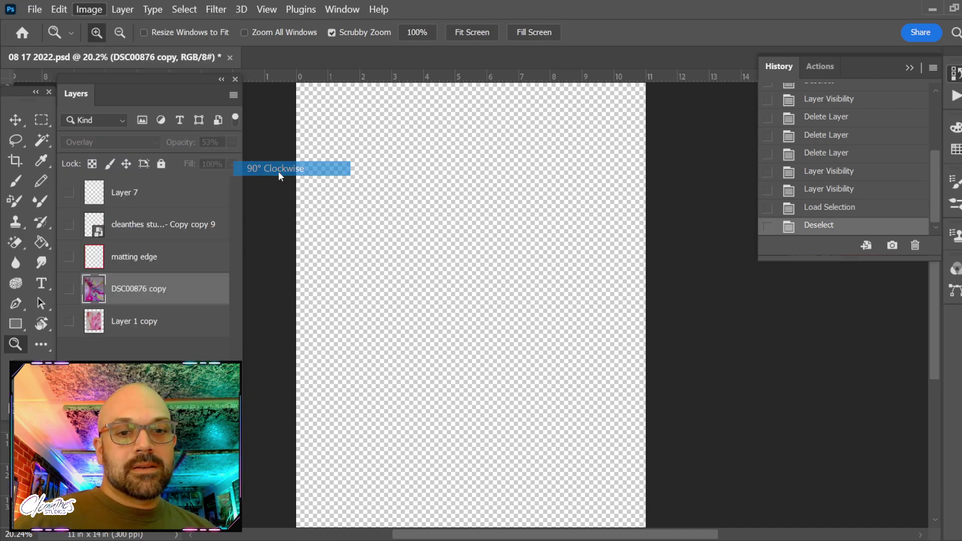
left_click_drag(522, 213, 513, 268)
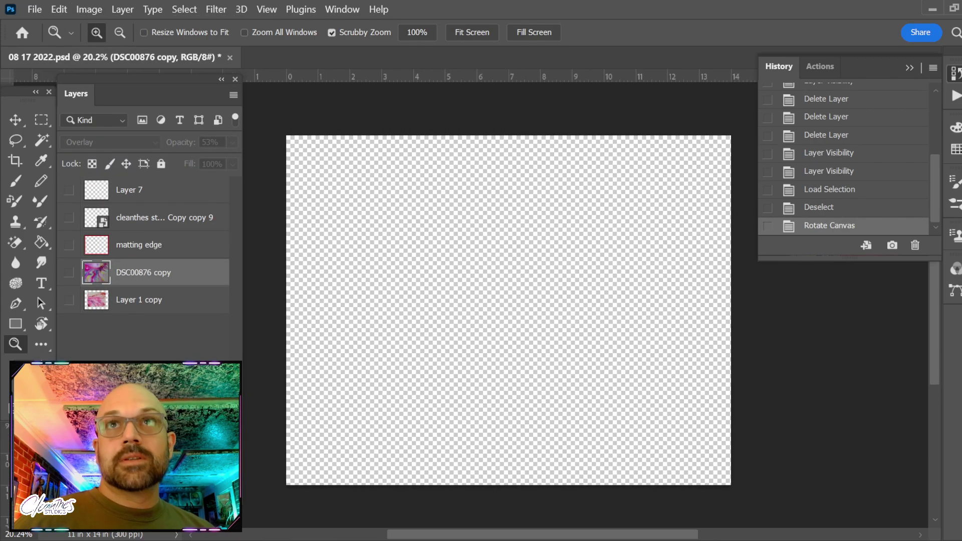
Place the photo 20220810_213528 as an embedded smart object above the DSC00876 copy layer.
left_click_drag(958, 7, 524, 313)
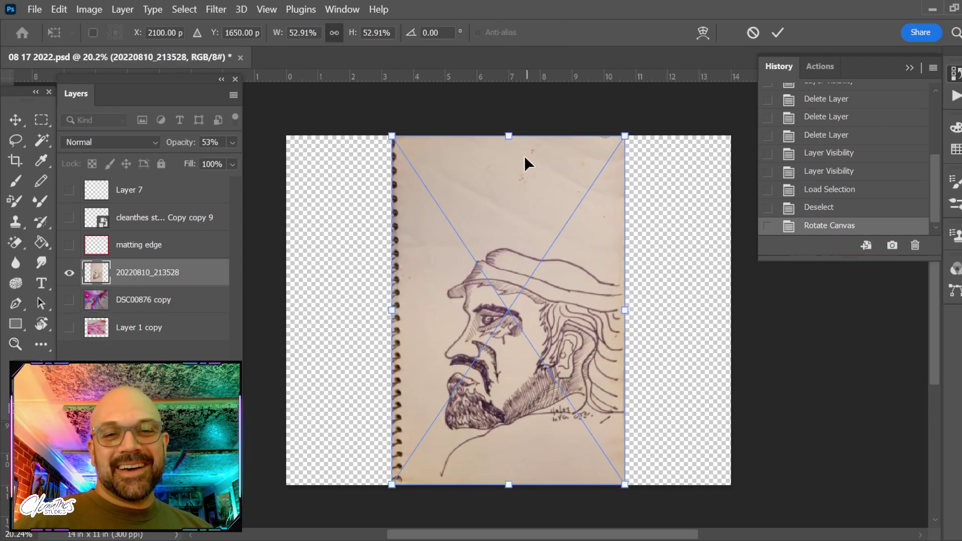
key("Return")
key("z")
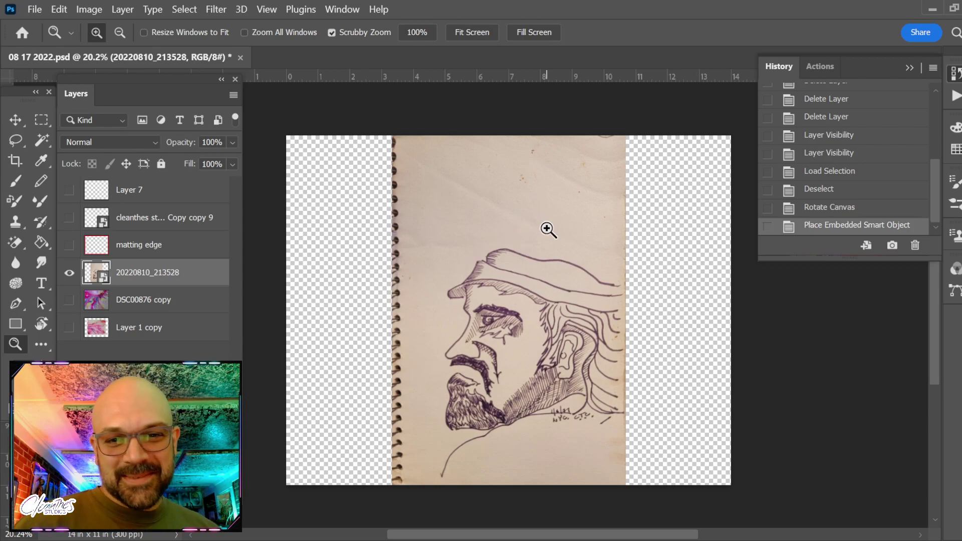
Check the placed sketch against the empty canvas by hiding and showing its layer, and inspect it closer.
mouse_move(548, 228)
left_mouse_down()
mouse_move(563, 269)
mouse_move(612, 139)
mouse_move(580, 221)
left_mouse_up()
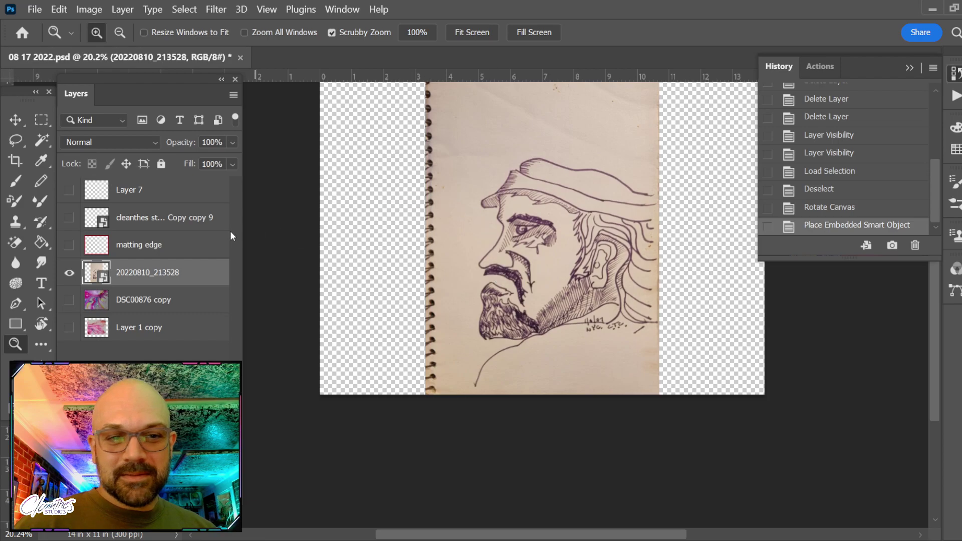
left_click(70, 273)
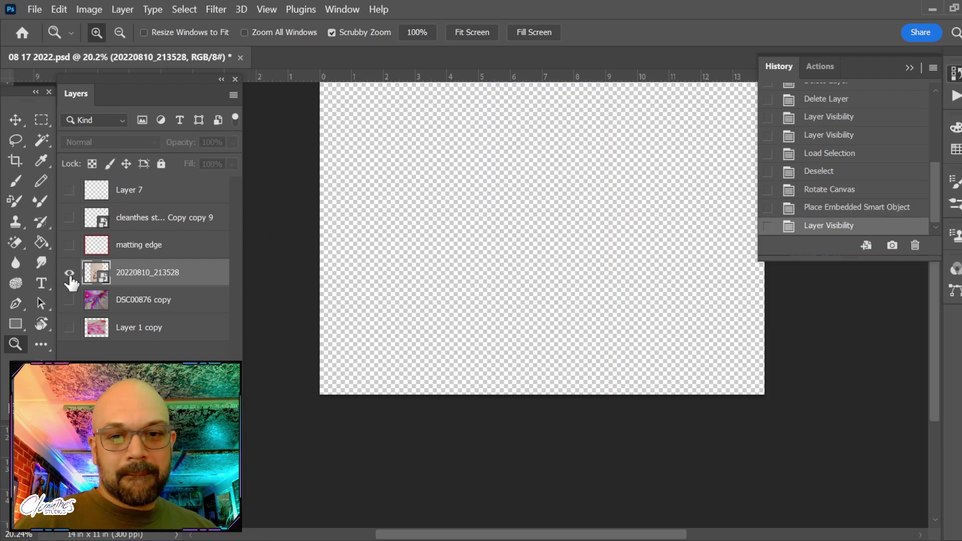
left_click(69, 273)
left_click_drag(527, 311, 529, 309)
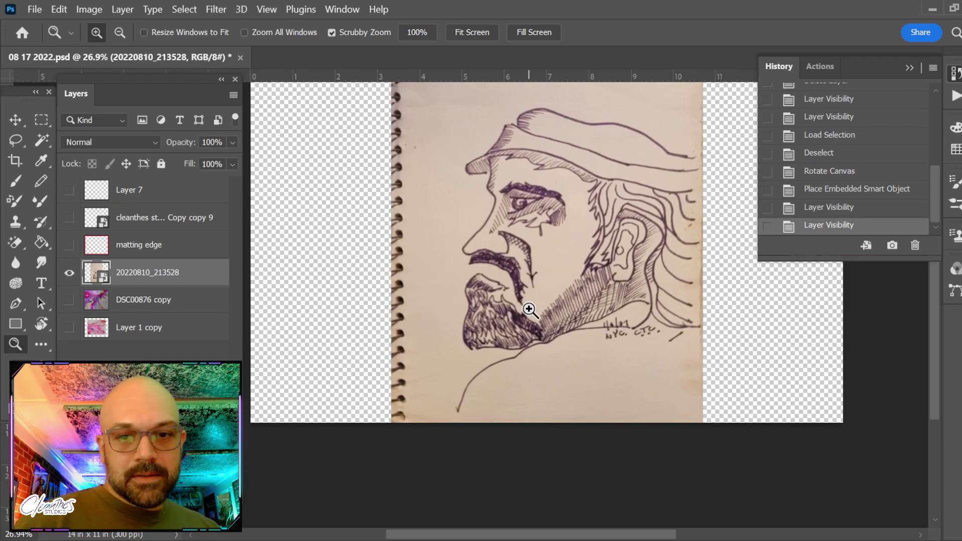
Collapse the History list, scale the sketch layer to 85.71%, and shift it until its spiral binding falls outside the canvas's left edge.
left_click(909, 68)
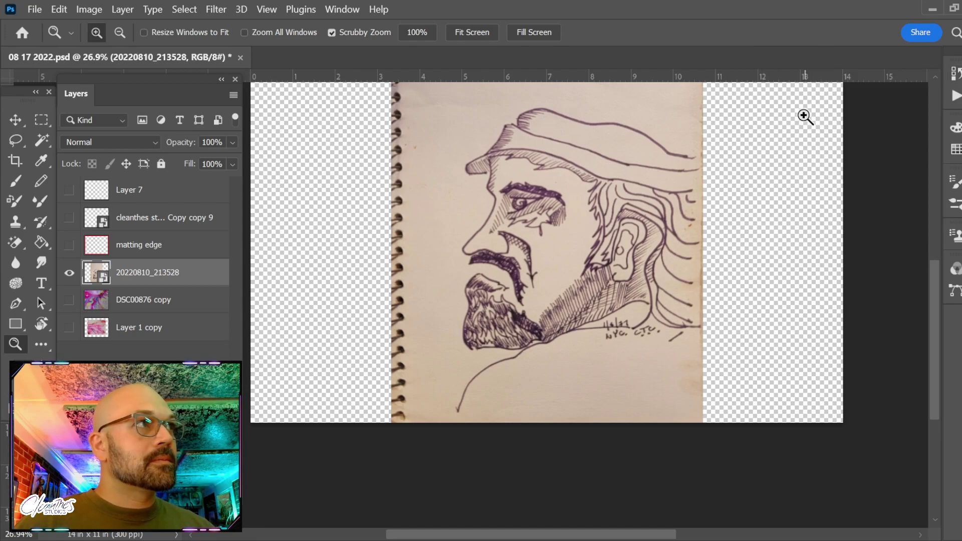
mouse_move(541, 264)
left_mouse_down()
mouse_move(634, 338)
mouse_move(613, 337)
left_mouse_up()
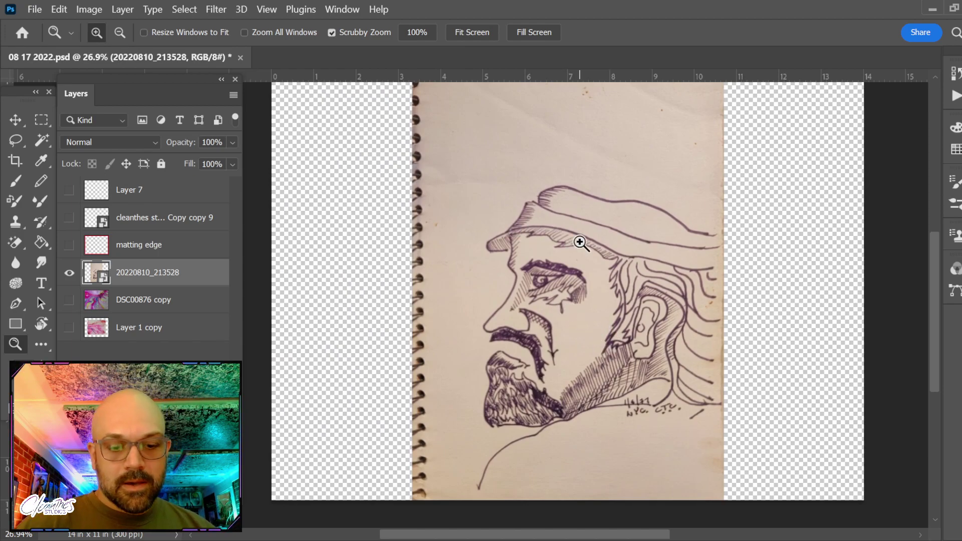
scroll(582, 244, "down", 2)
key("ctrl+t")
scroll(675, 344, "down", 1)
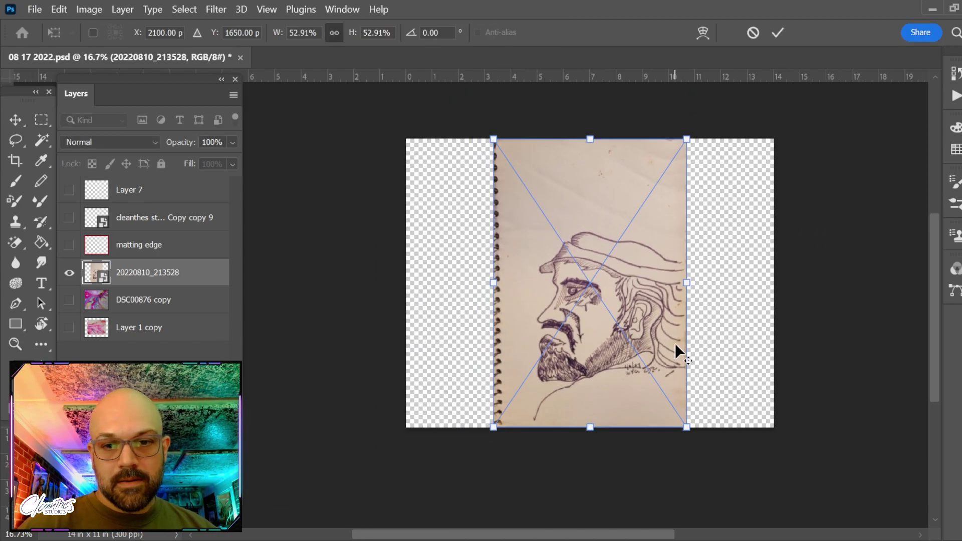
left_click_drag(683, 145, 774, 95)
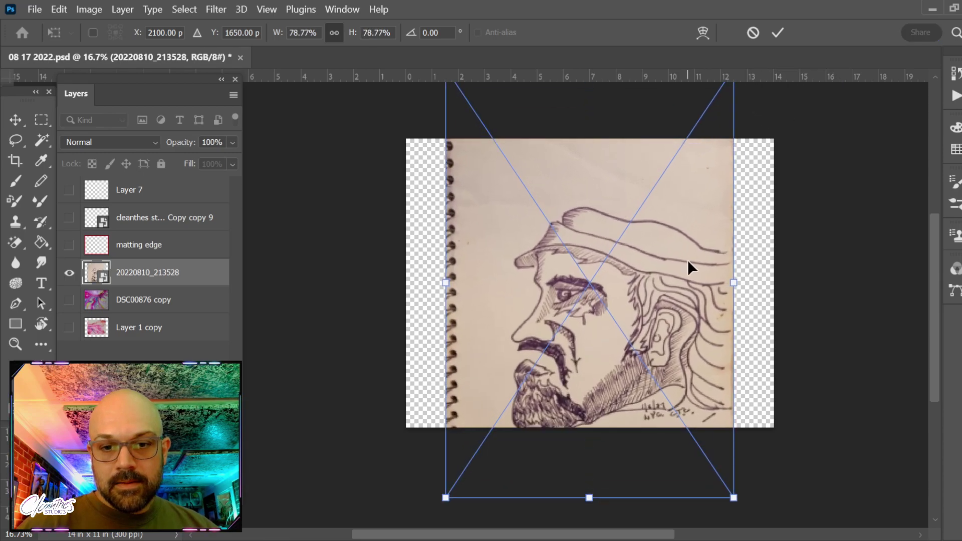
left_click_drag(688, 264, 662, 221)
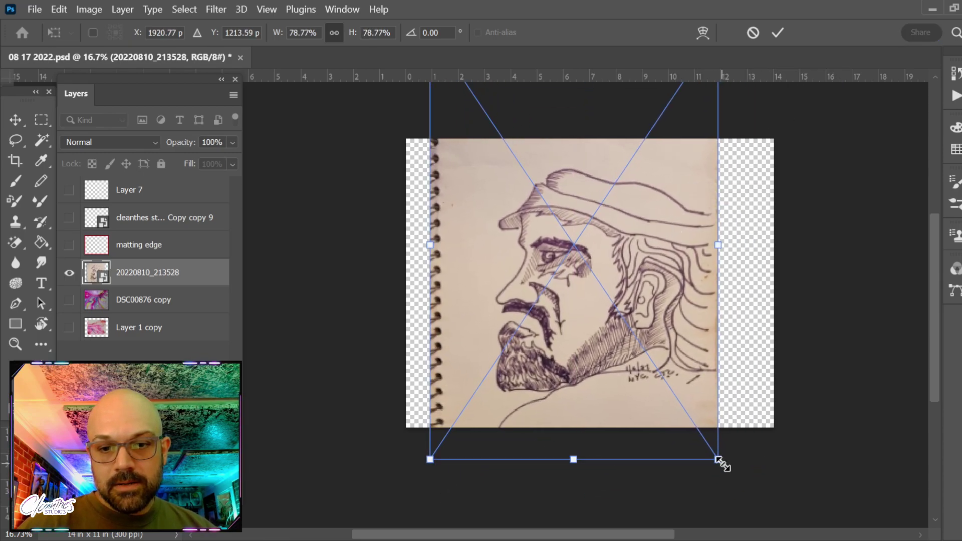
left_click_drag(722, 459, 747, 476)
left_click_drag(701, 389, 747, 387)
left_click_drag(694, 342, 596, 338)
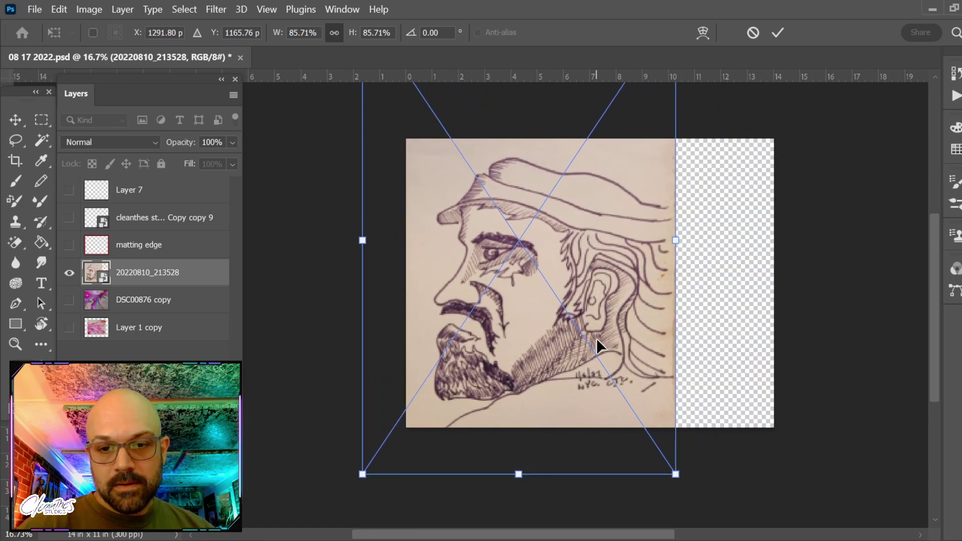
key("Return")
key("z")
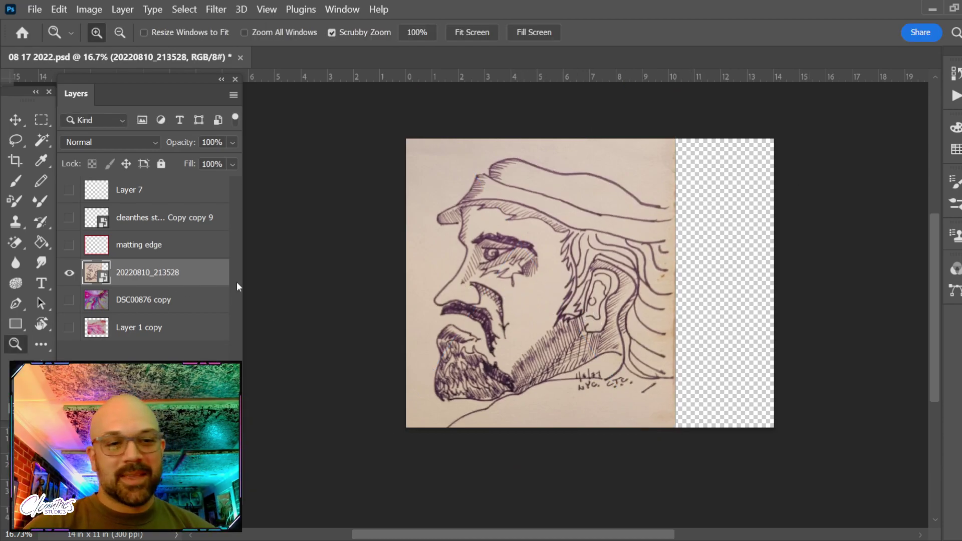
Toggle the visibility of the sketch layer and the matting edge layer to check both against the canvas.
left_click(69, 273)
left_click(69, 273)
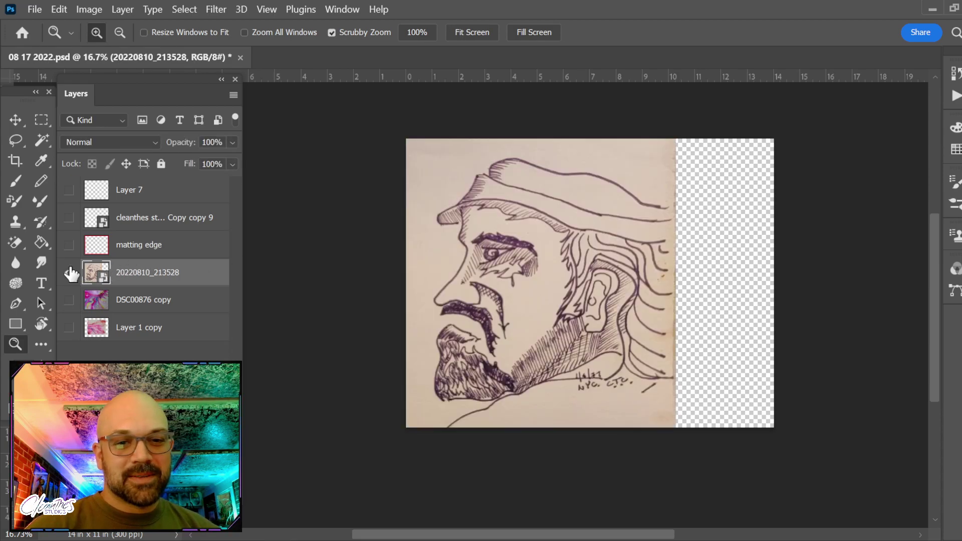
left_click(68, 248)
left_click(67, 248)
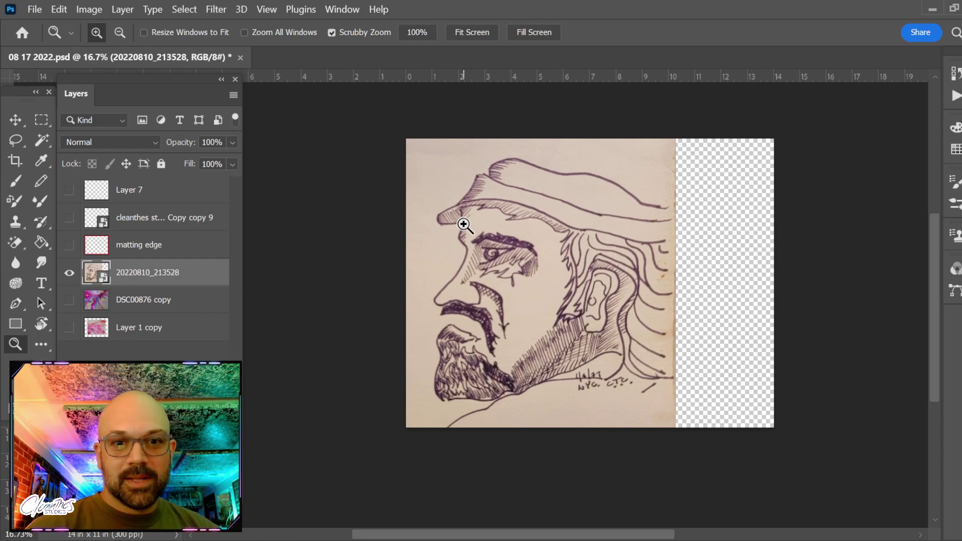
Try selecting the sketch's paper background with the Magic Wand at tolerance 32, and deselect.
key("w")
left_click(440, 170)
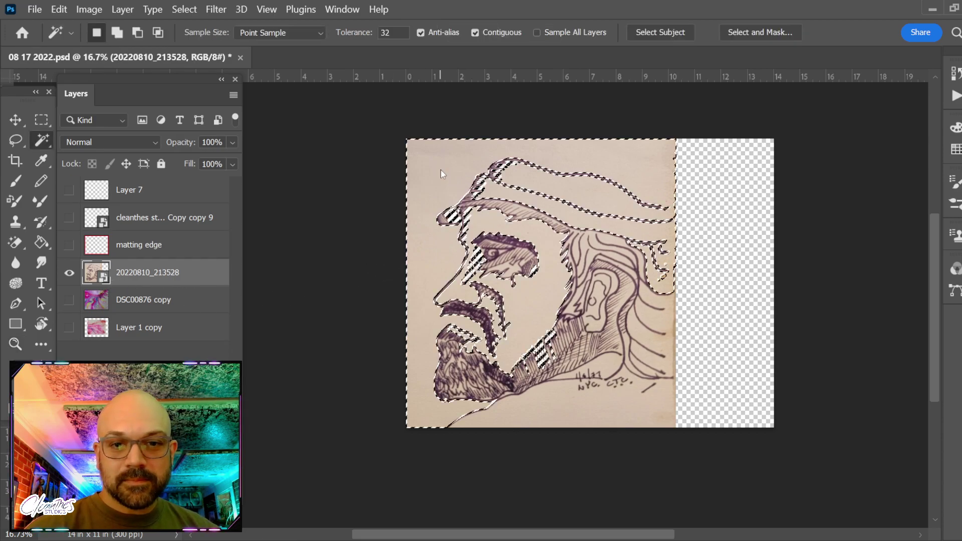
key("ctrl+d")
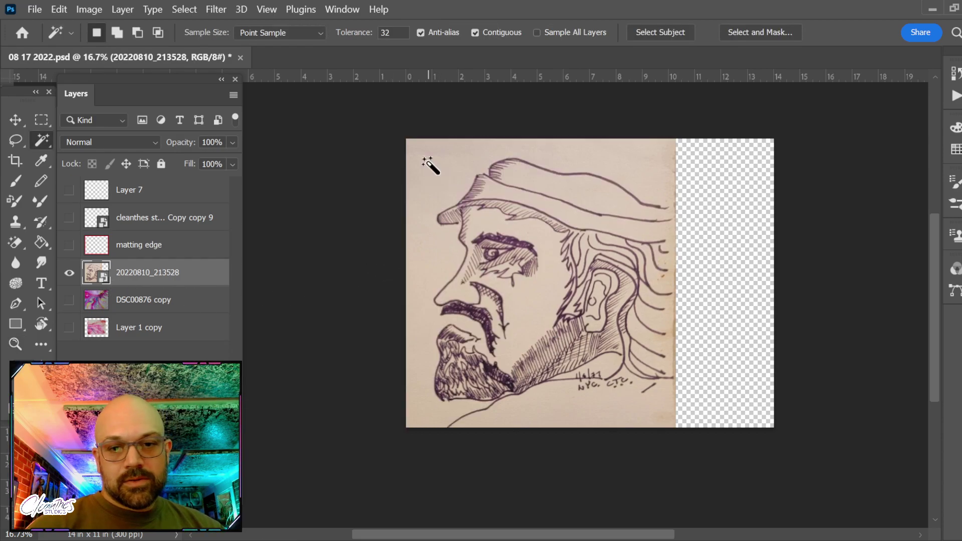
key("ctrl+l")
key("Escape")
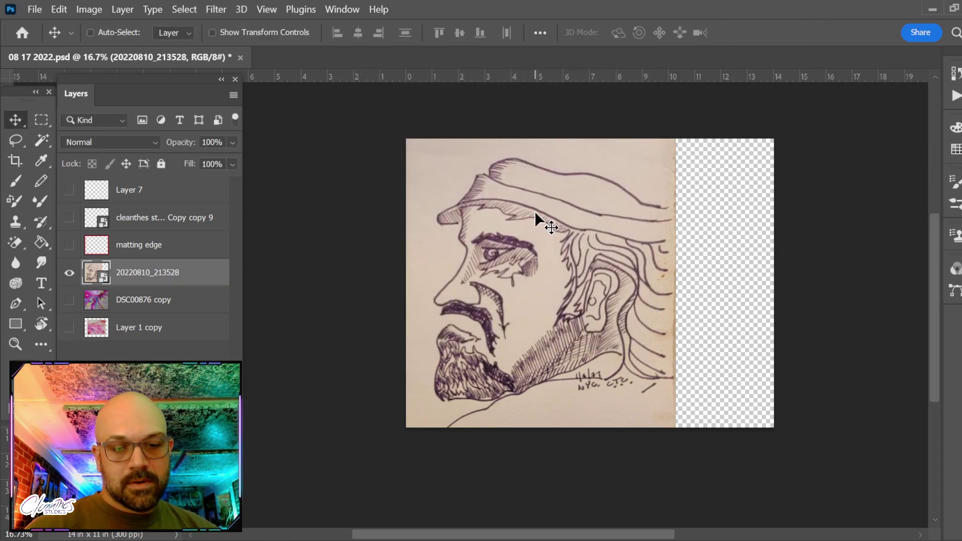
Inspect the pen lines around the hat brim, and rasterize the 20220810_213528 smart object layer.
key("ctrl+space")
left_click_drag(534, 211, 584, 236)
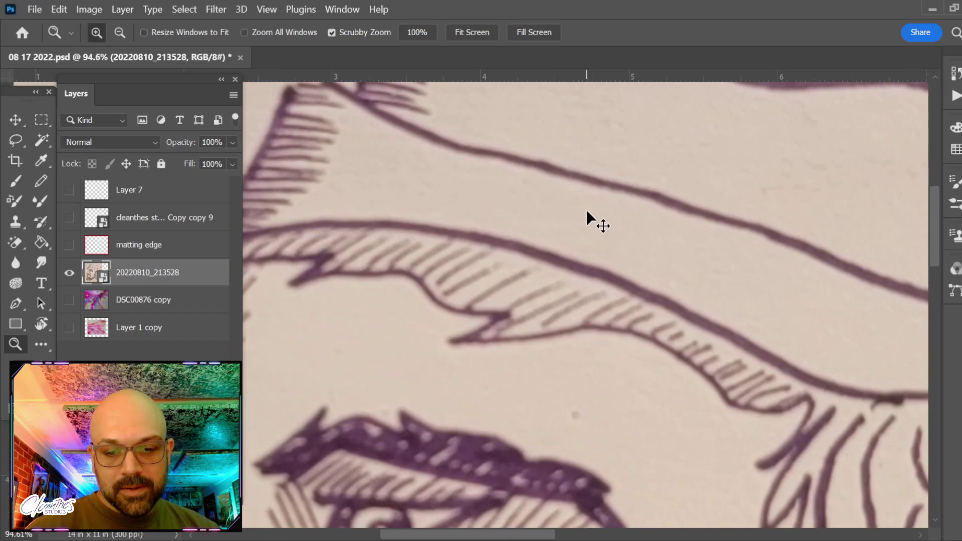
key("ctrl+0")
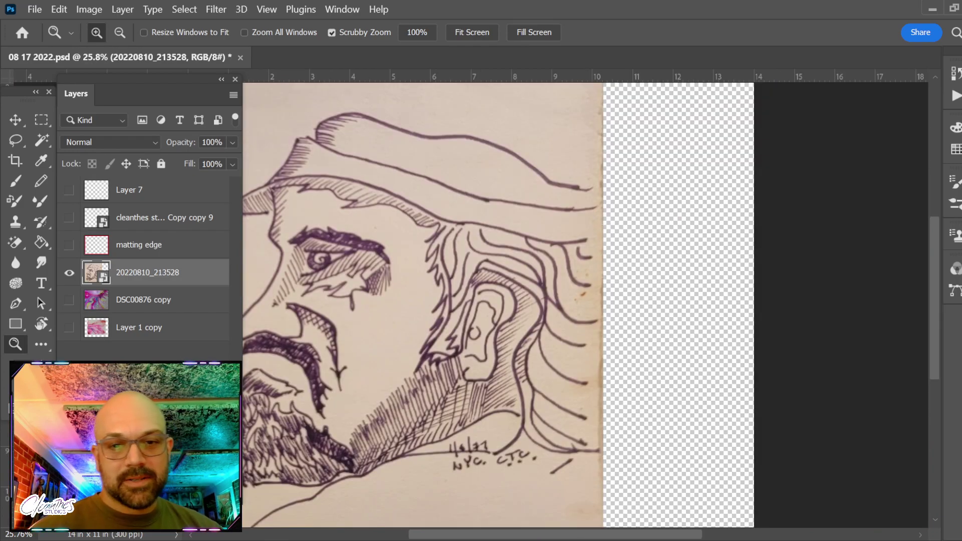
right_click(212, 275)
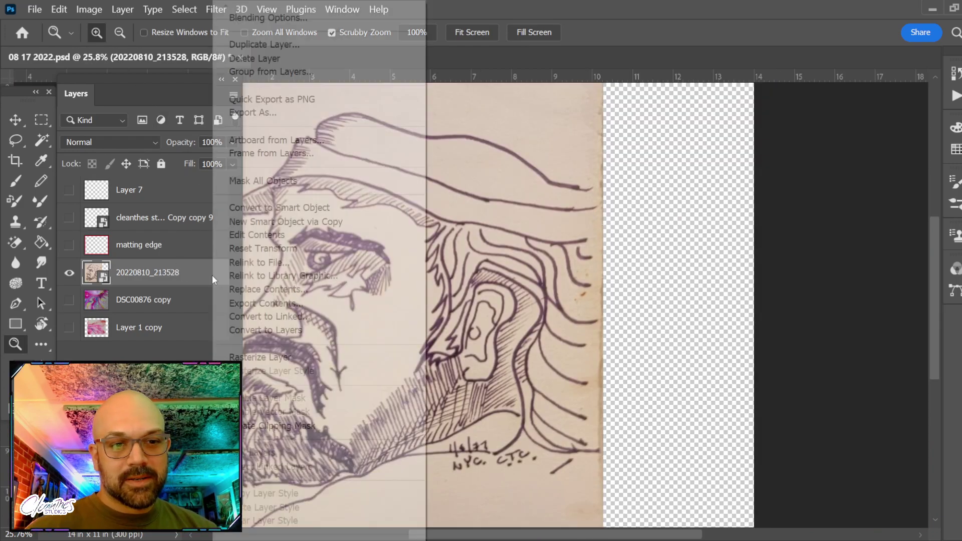
left_click(268, 357)
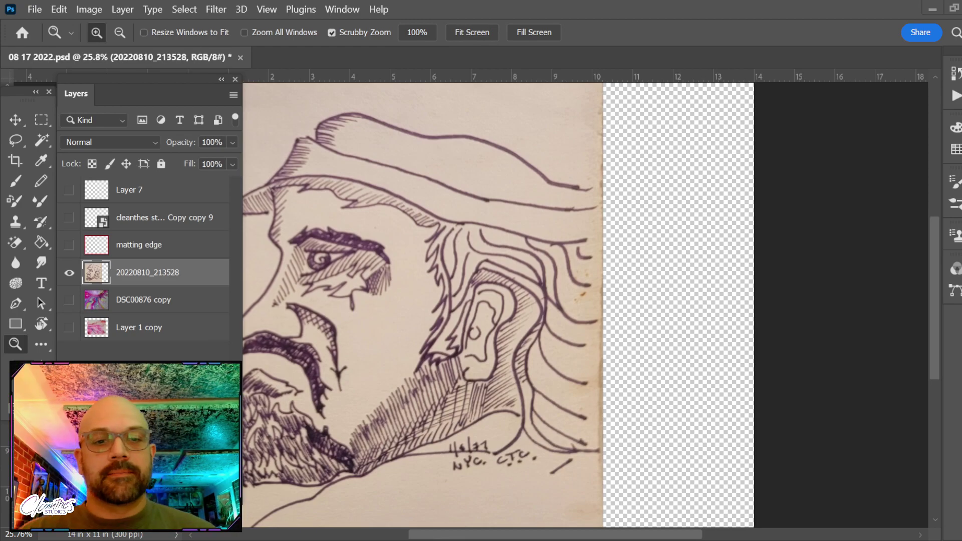
Adjust the tones of the rasterized sketch layer to darken the ink lines and brighten the beige paper to near white.
left_click_drag(621, 291, 756, 311)
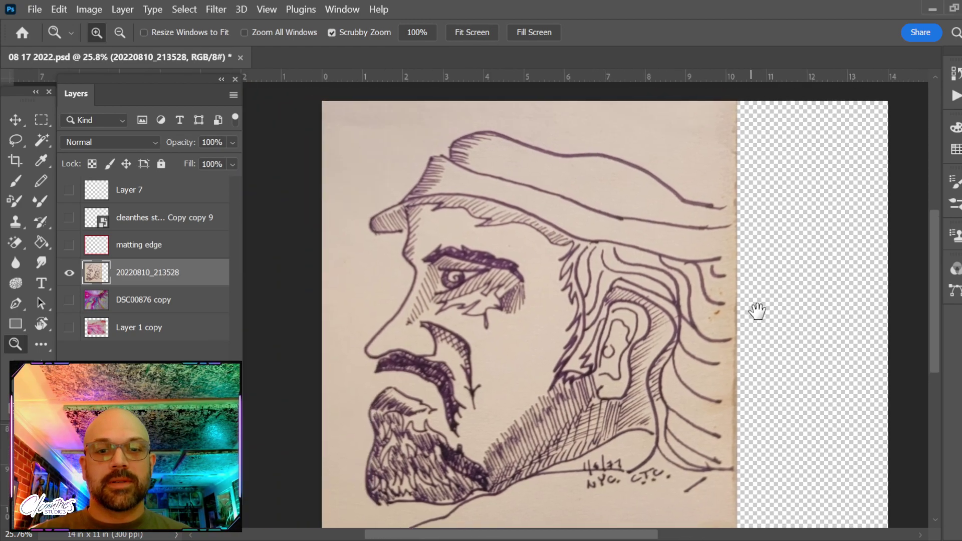
scroll(750, 310, "down", 1)
key("i")
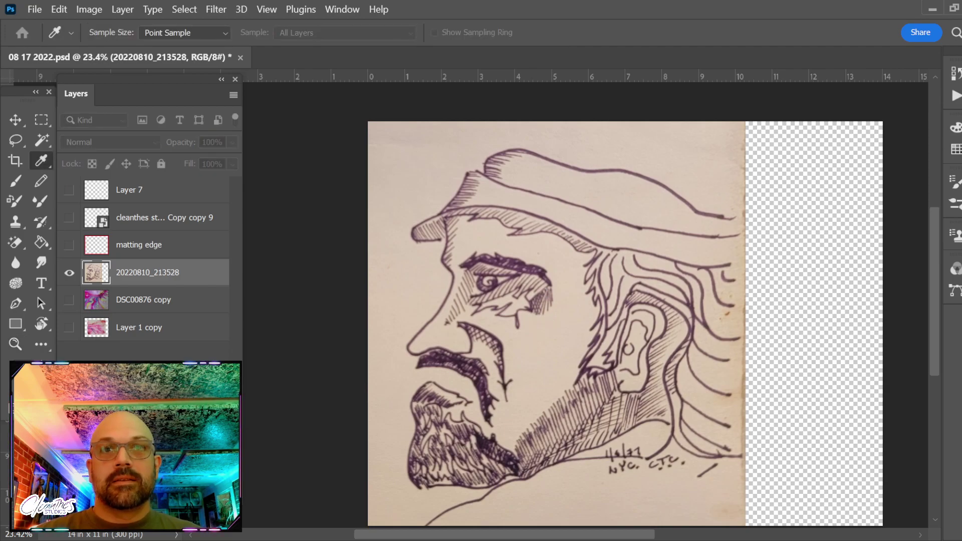
key("shift+ctrl+l")
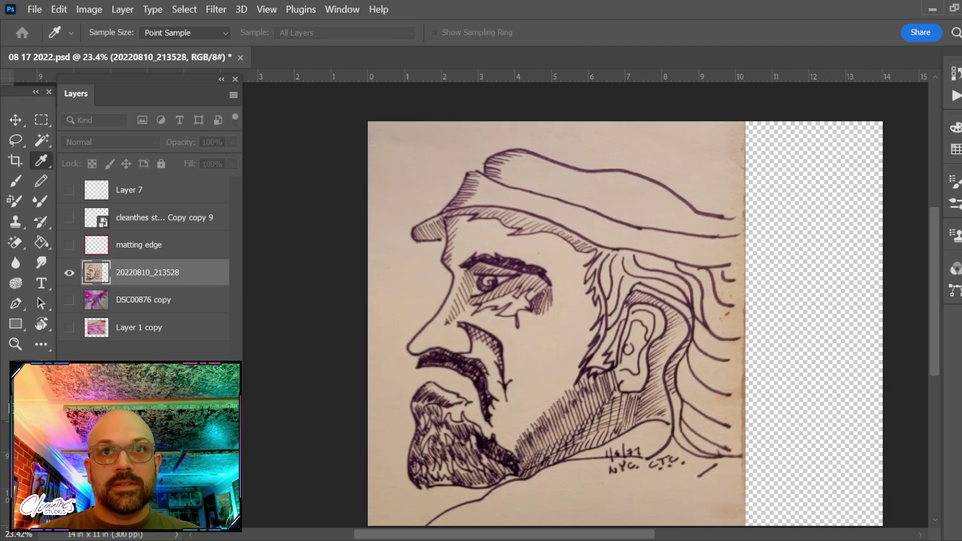
key("alt+shift+ctrl+l")
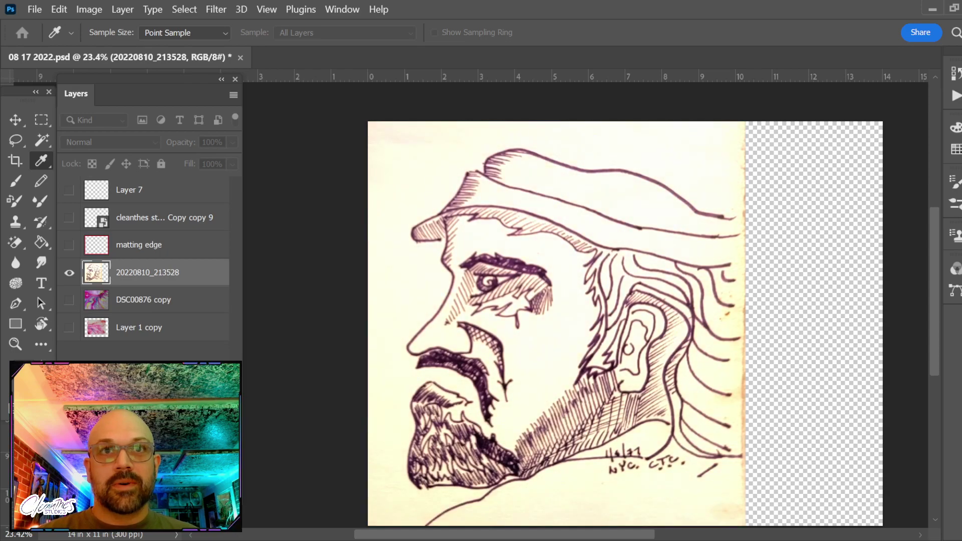
key("shift+ctrl+b")
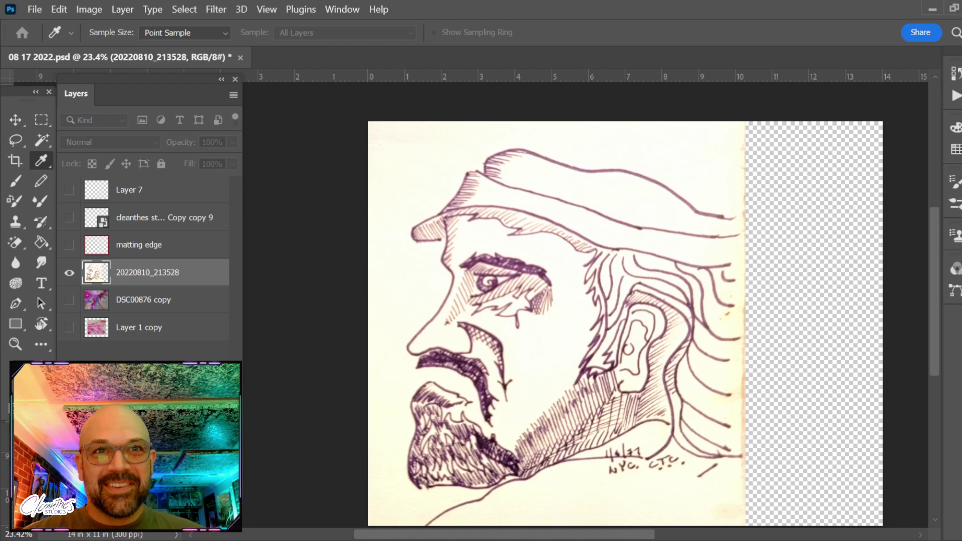
Refine the sketch layer's contrast and remove its colour, leaving black ink lines on white paper.
key("shift+ctrl+l")
key("ctrl+z")
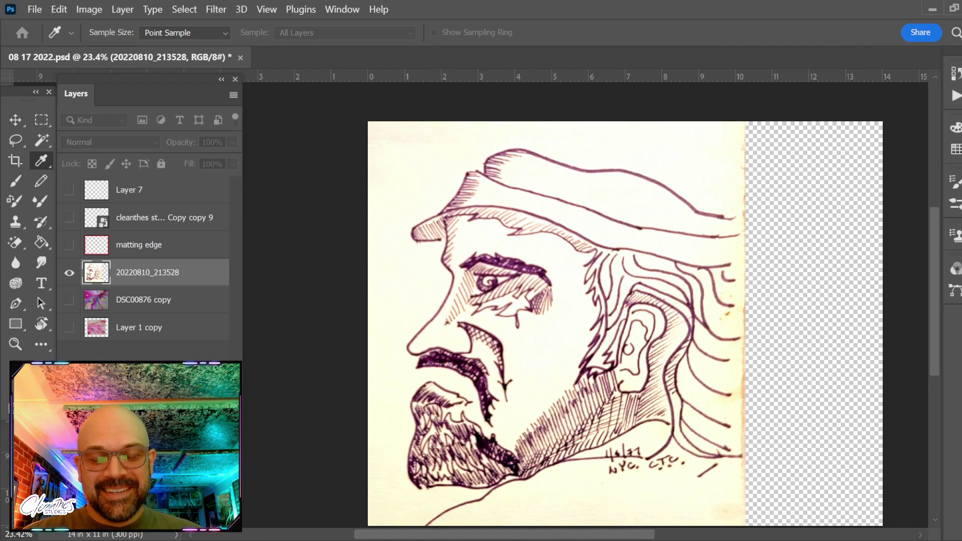
key("ctrl+z")
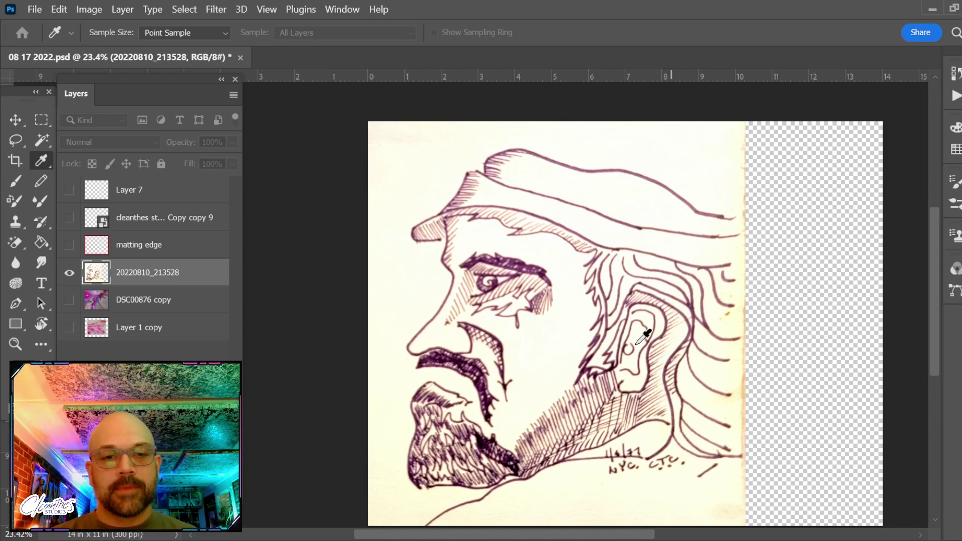
key("Return")
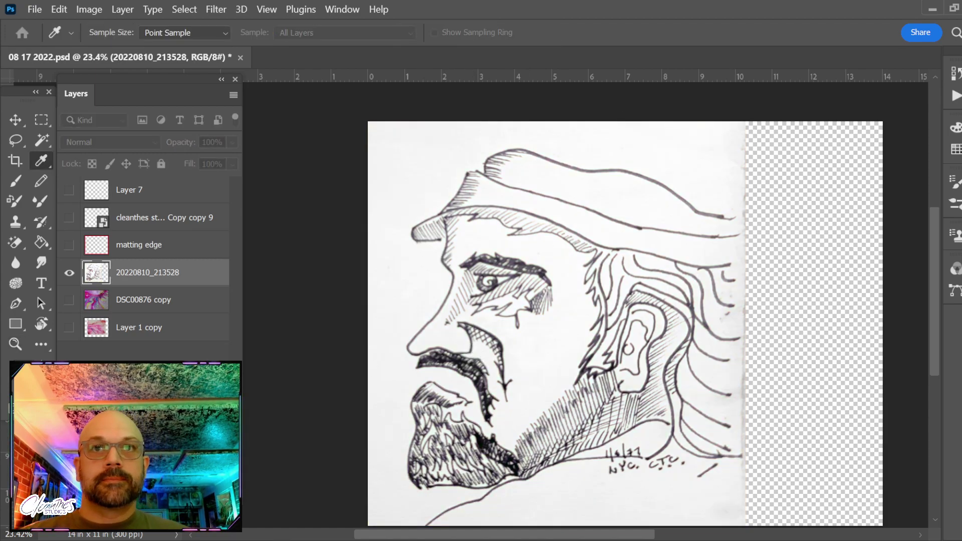
Duplicate the 20220810_213528 layer, move the copy beneath Layer 1 copy as a hidden backup, and select the original sketch layer.
key("ctrl+shift+l")
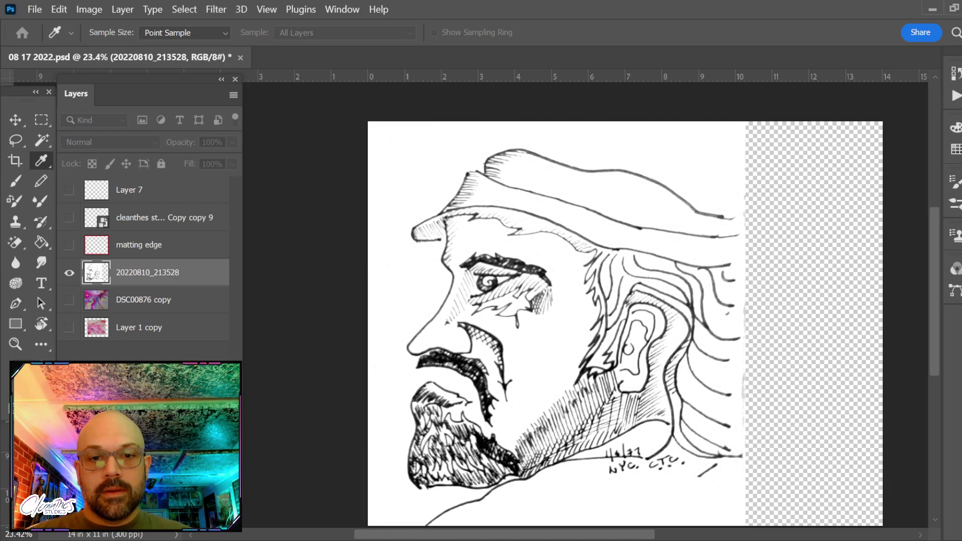
key("z")
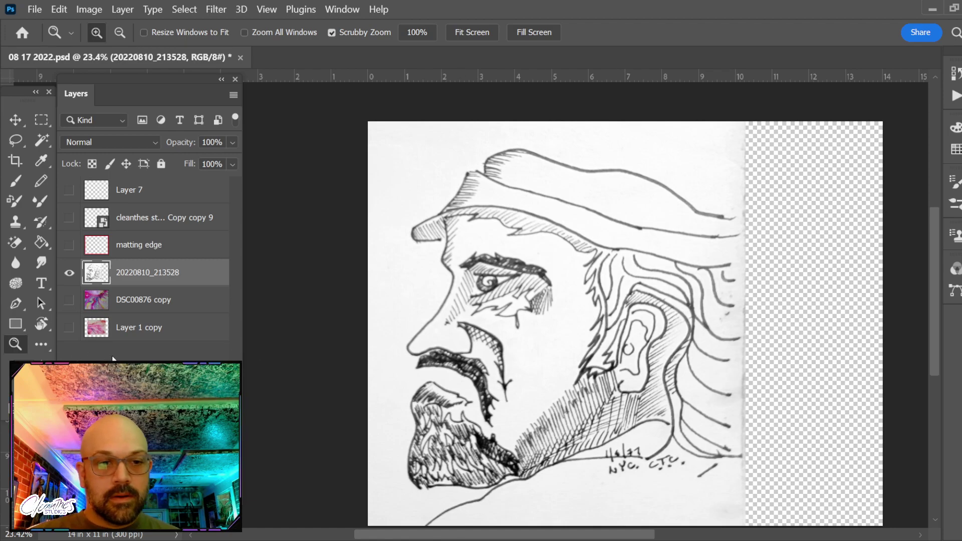
key("ctrl+j")
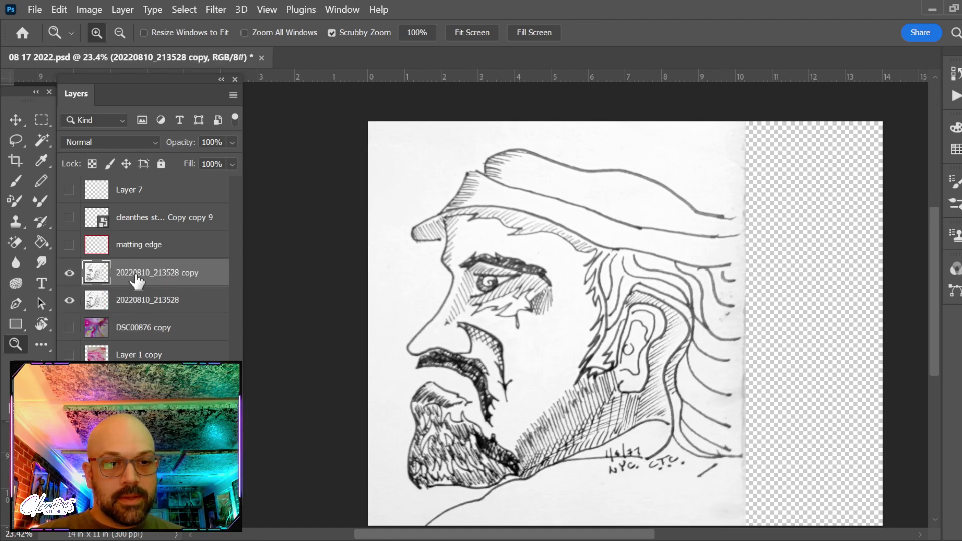
left_click_drag(136, 282, 161, 348)
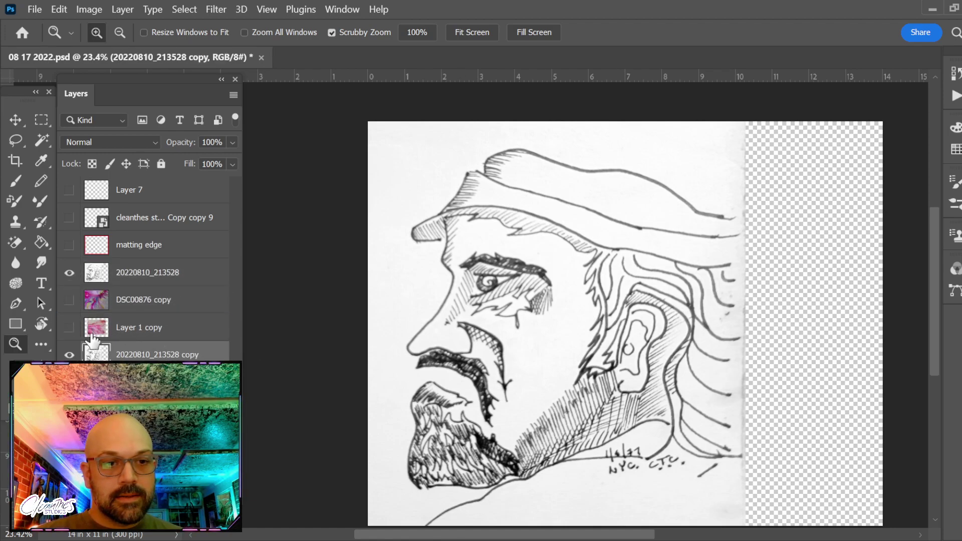
left_click(70, 355)
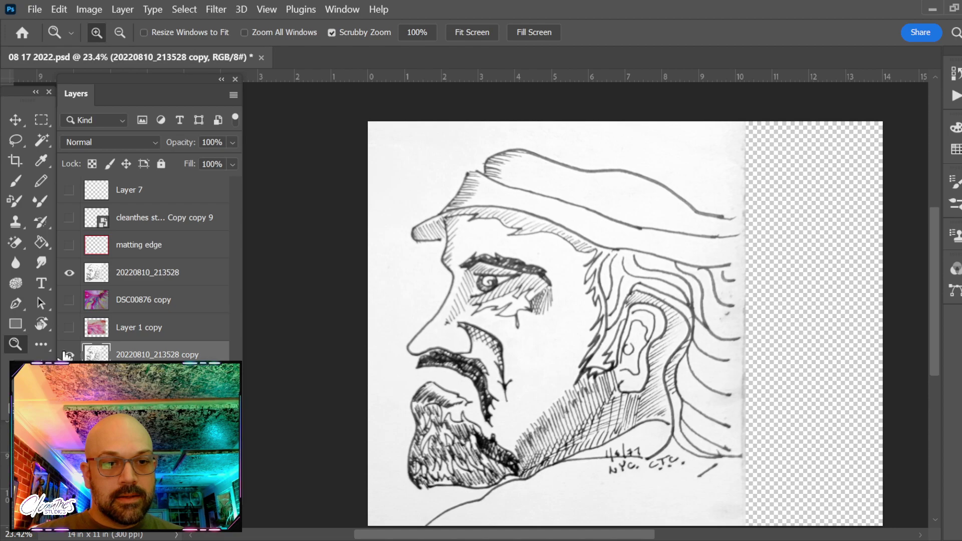
left_click(149, 274)
left_click(70, 273)
left_click(69, 273)
Erase the white paper around the profile with the Magic Eraser at tolerance 10, and delete a thin strip along the paper's back edge.
key("e")
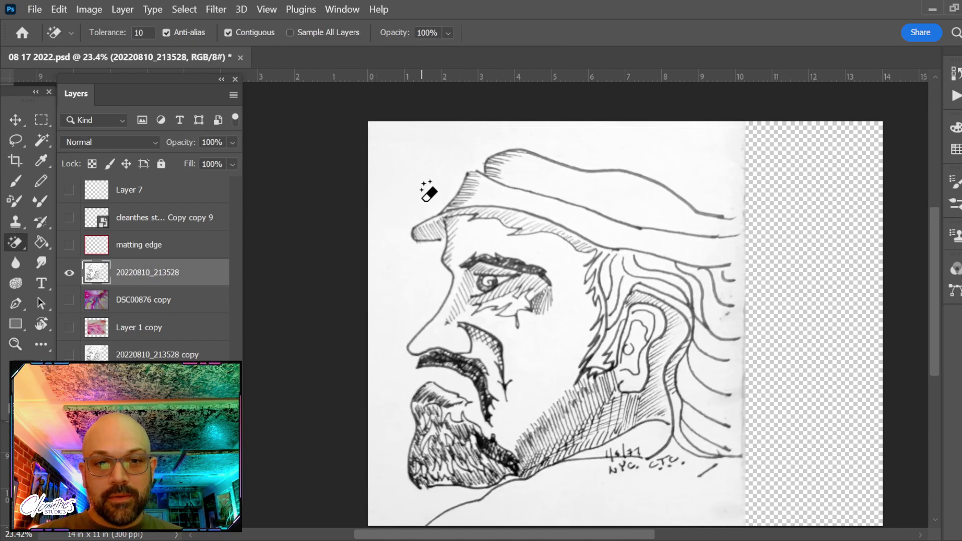
left_click(428, 192)
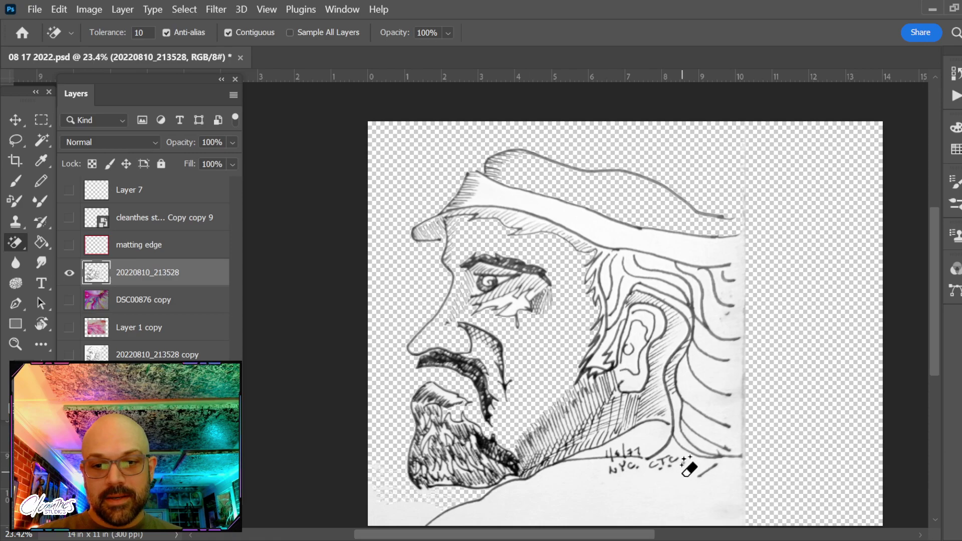
left_click(42, 120)
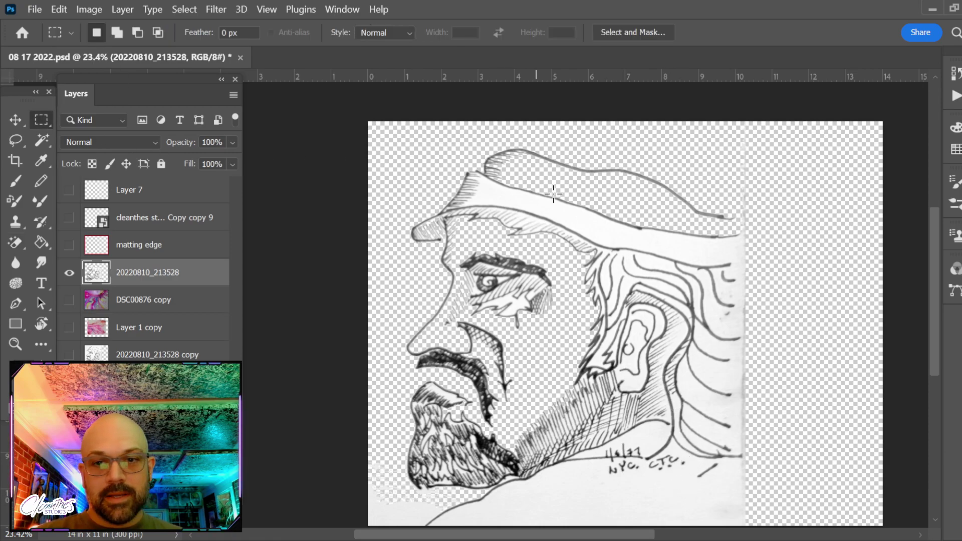
left_click_drag(769, 122, 741, 514)
key("Delete")
key("ctrl+d")
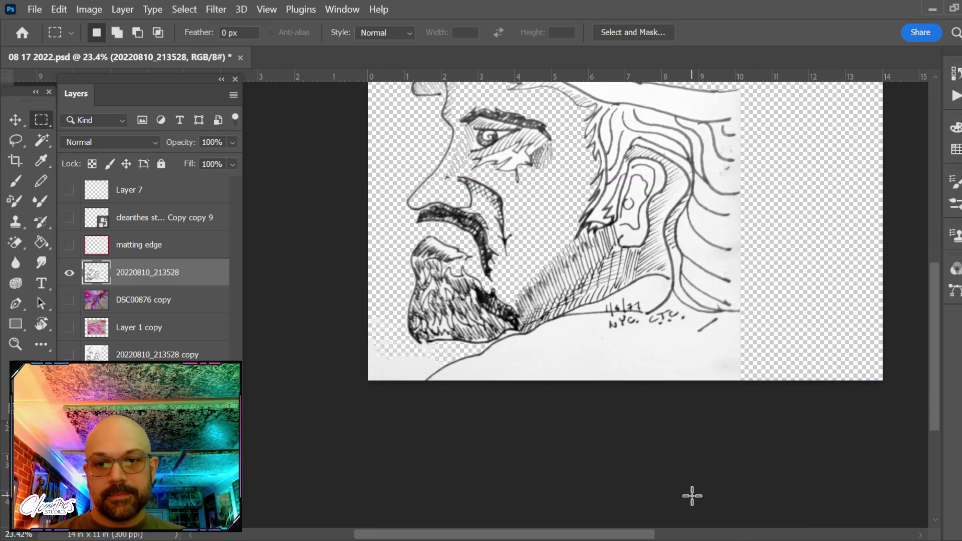
mouse_move(621, 366)
left_mouse_down()
mouse_move(653, 457)
mouse_move(608, 494)
mouse_move(595, 481)
left_mouse_up()
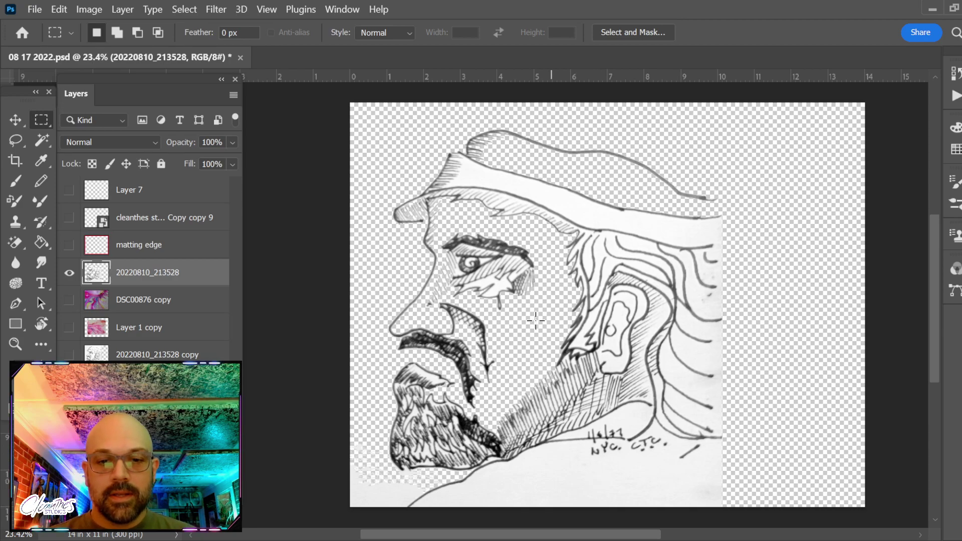
Try erasing the remaining paper in the hat band and below the neck, with Contiguous turned off for the Magic Eraser.
key("e")
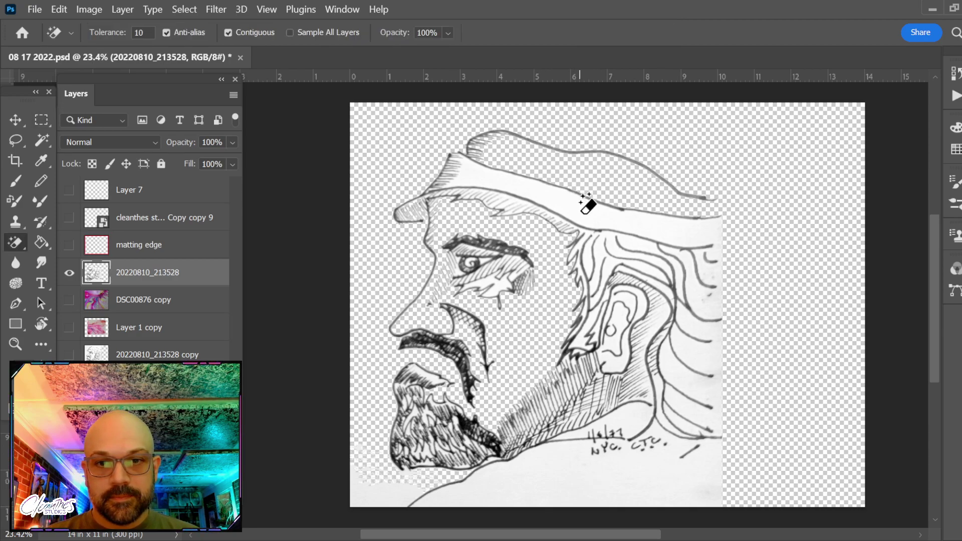
left_click(583, 206)
key("ctrl+z")
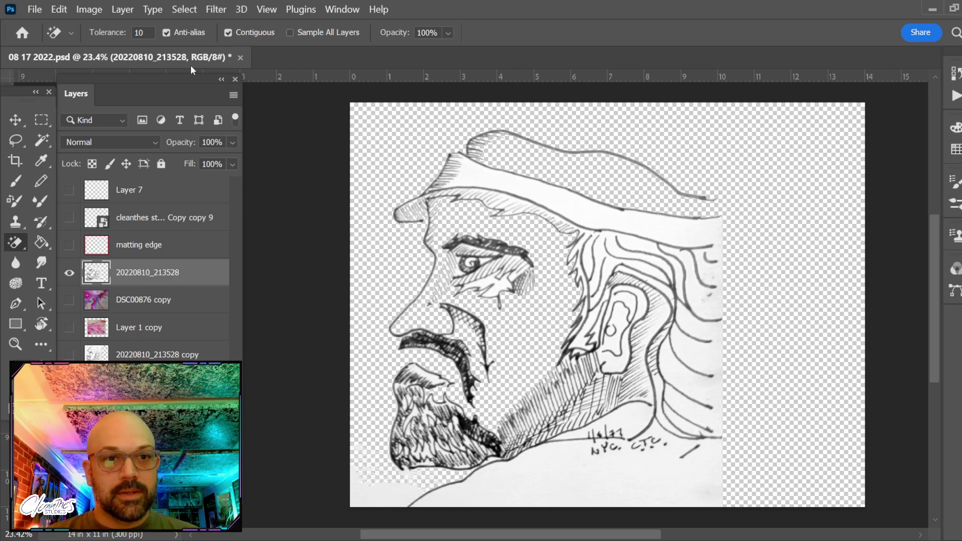
left_click(225, 33)
left_click(657, 460)
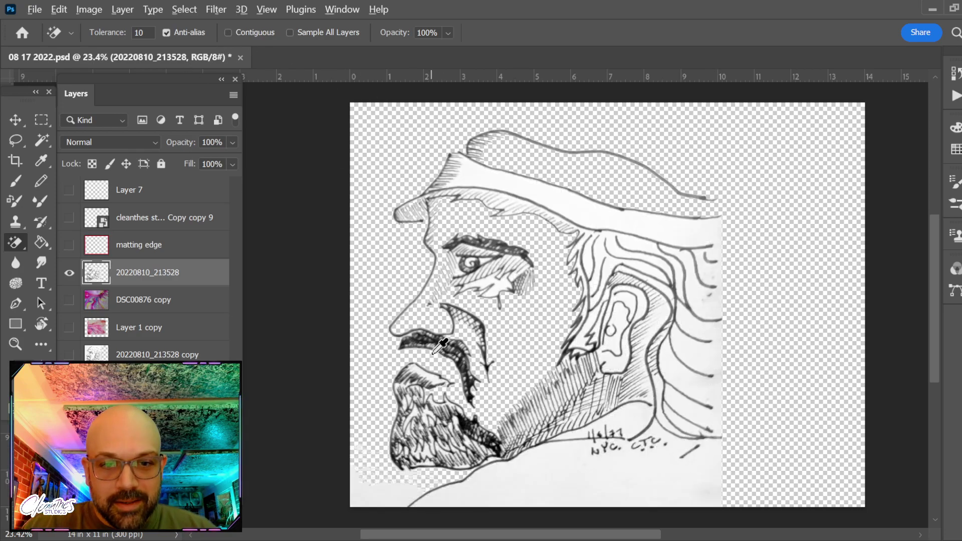
Create a new layer directly beneath the 20220810_213528 sketch layer and fill it with white.
scroll(451, 353, "up", 3)
left_click(157, 304)
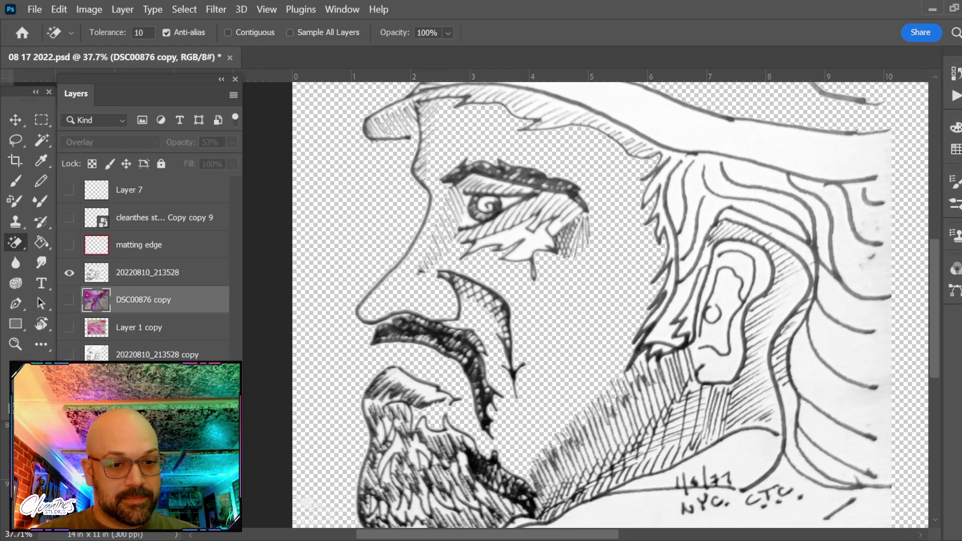
key("ctrl+shift+alt+n")
key("g")
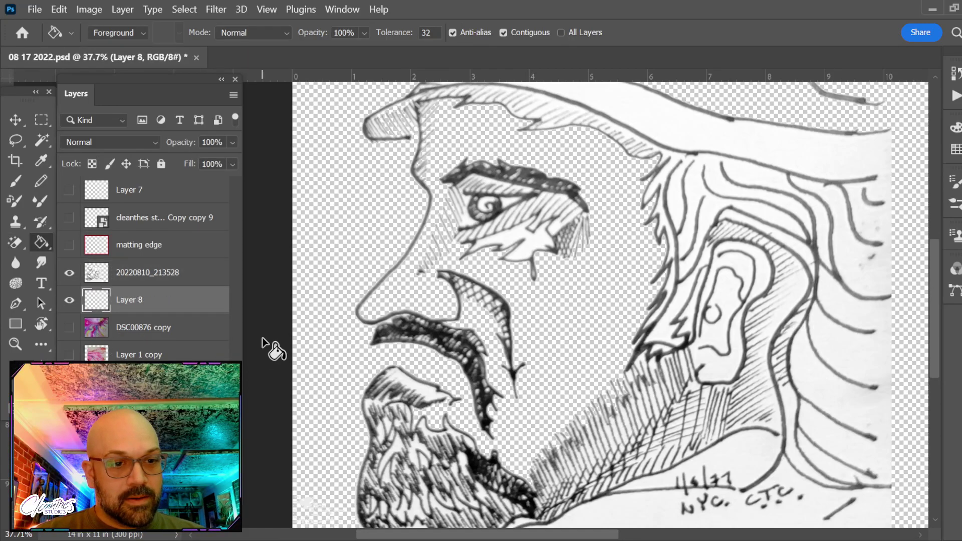
left_click(340, 233)
scroll(558, 294, "down", 3)
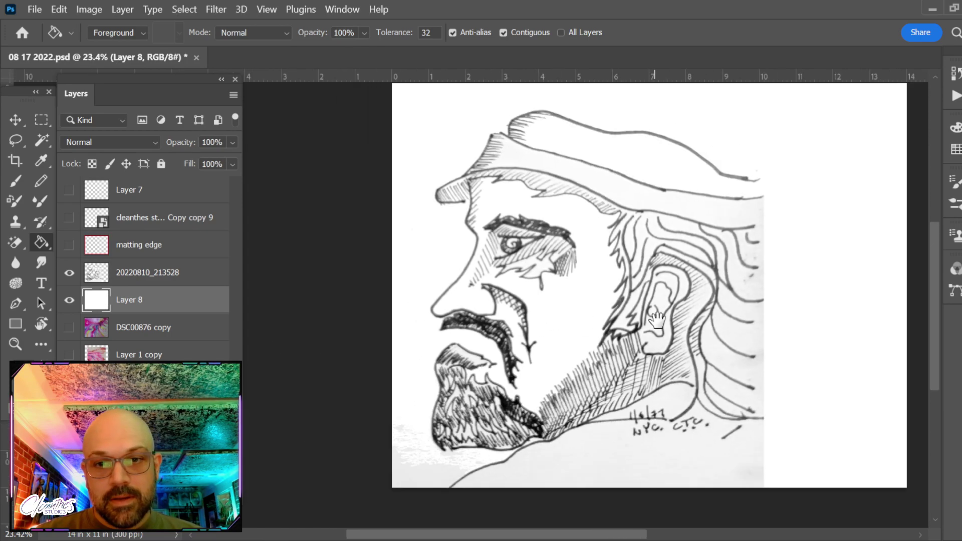
left_click_drag(656, 318, 604, 318)
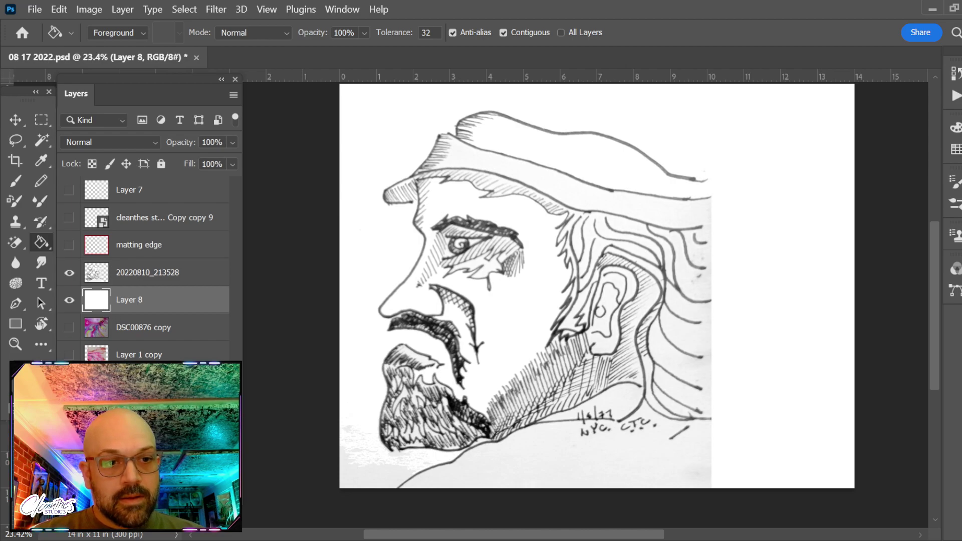
Set the foreground colour to purple c000ff and fill the background Layer 8 with it to expose leftover paper.
left_click(14, 372)
left_click_drag(322, 236, 324, 228)
left_click(305, 188)
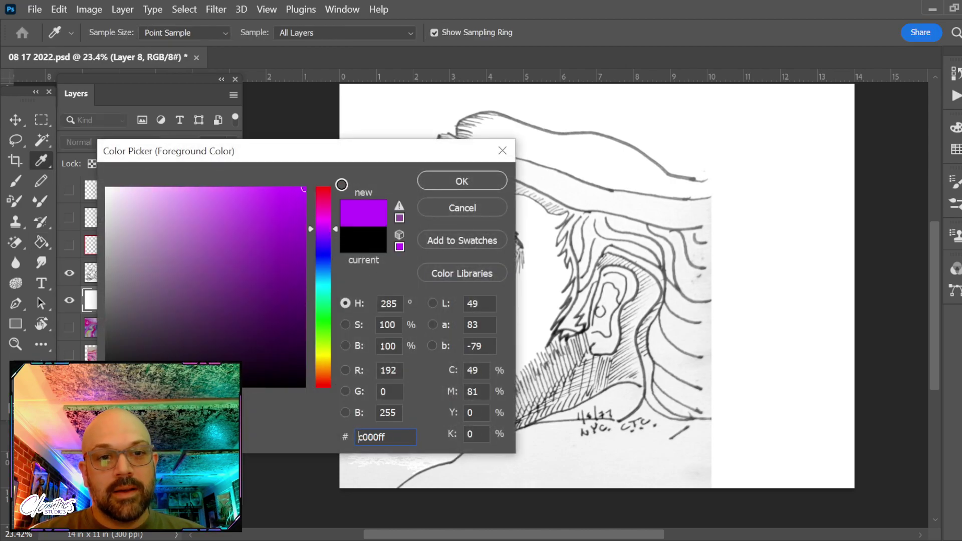
left_click(461, 181)
left_click(391, 194)
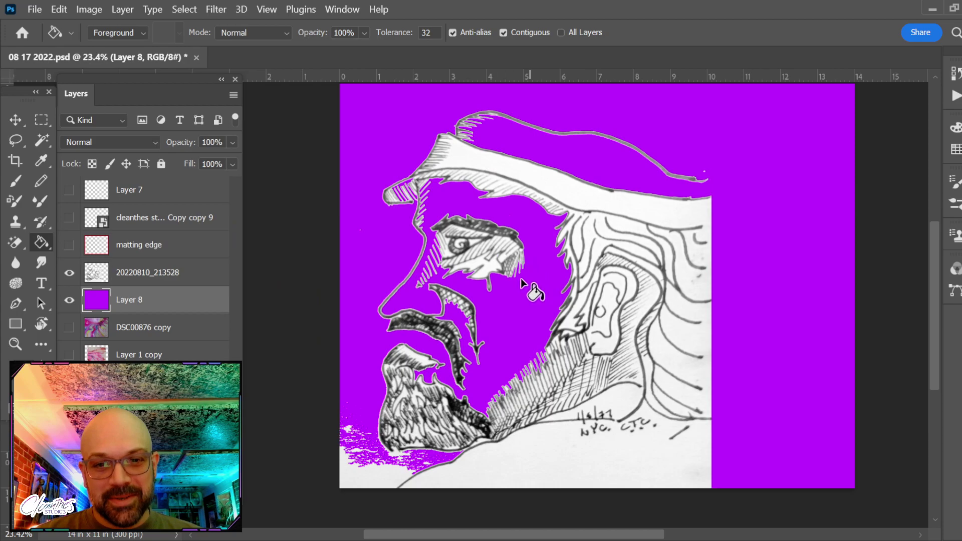
key("ctrl+z")
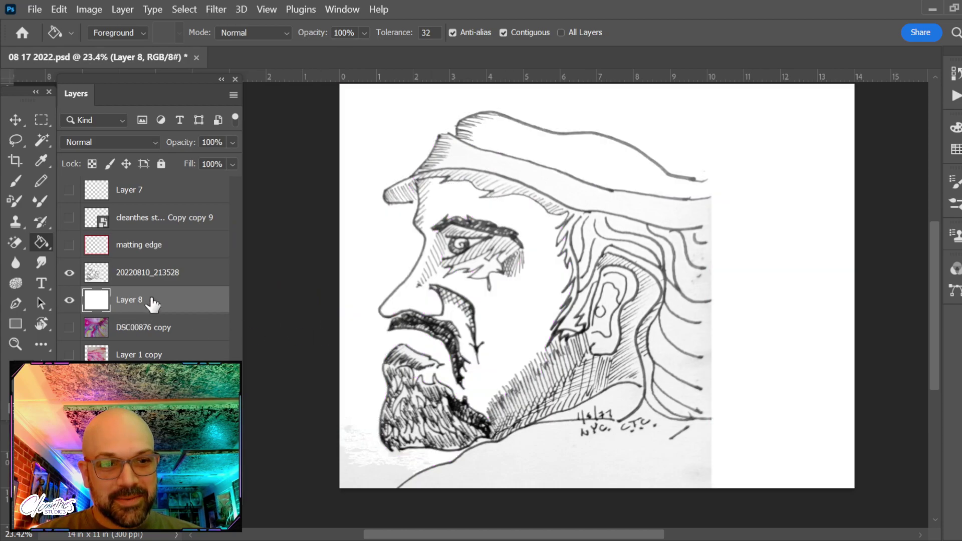
left_click(384, 230)
Erase the remaining paper from the 20220810_213528 layer using the Magic Eraser at tolerance 10 with Contiguous off.
key("shift+e")
key("shift+e")
key("shift+e")
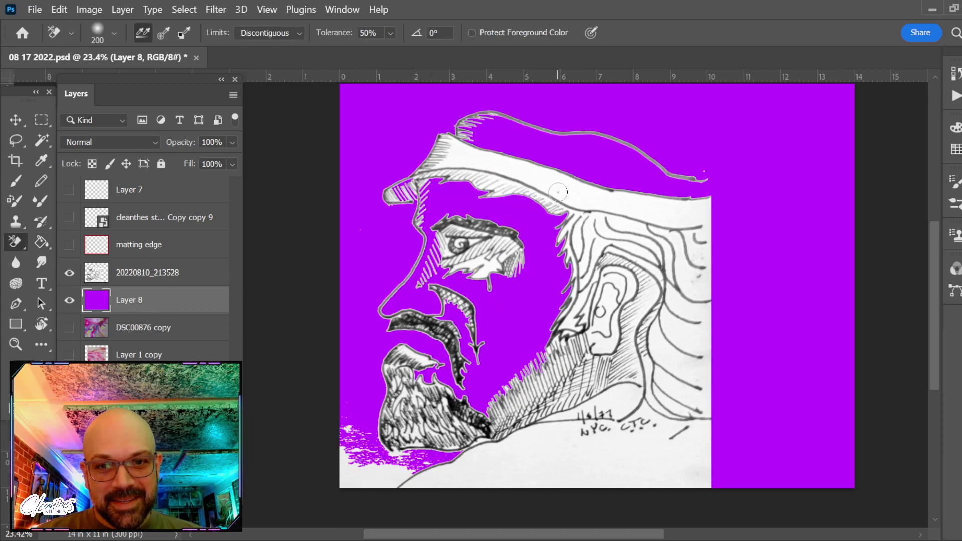
left_click(229, 32)
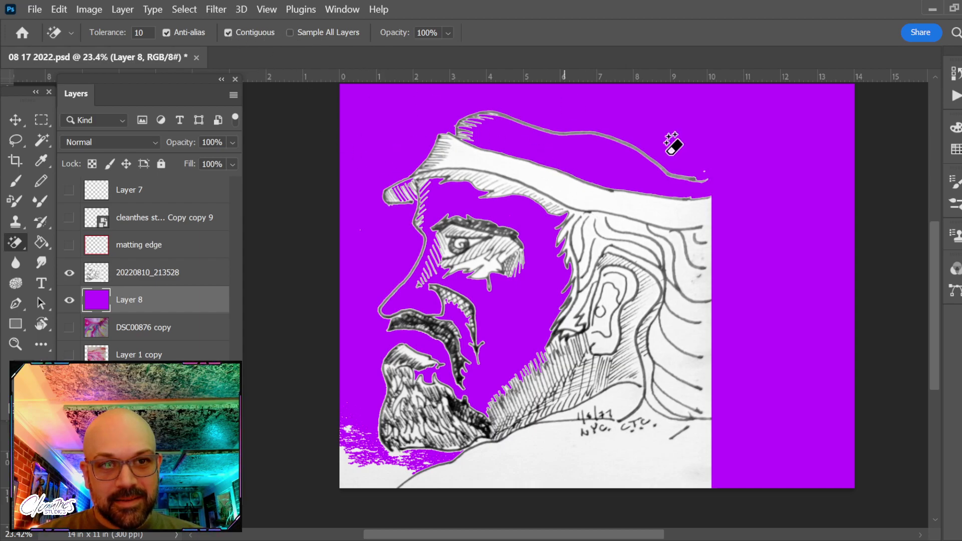
left_click(656, 442)
key("ctrl+z")
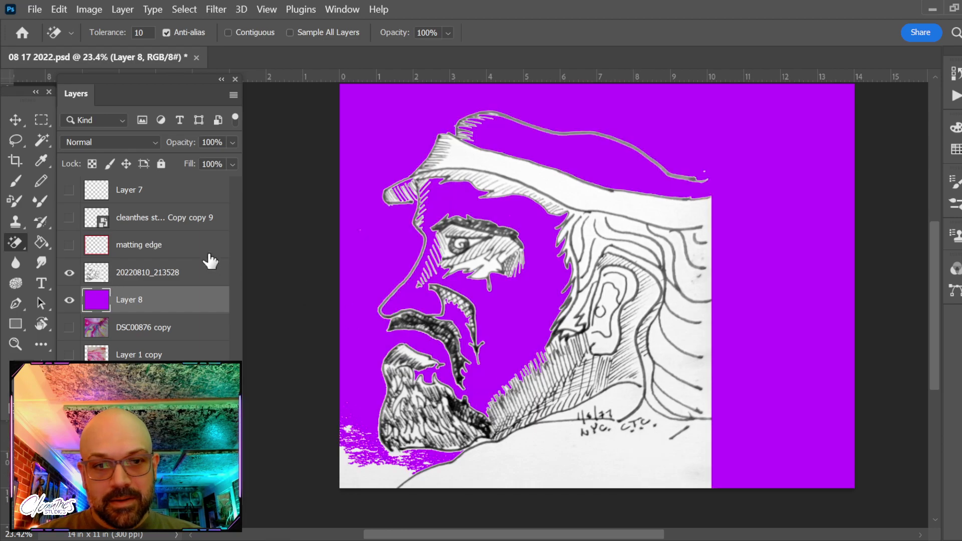
left_click(181, 272)
left_click(593, 467)
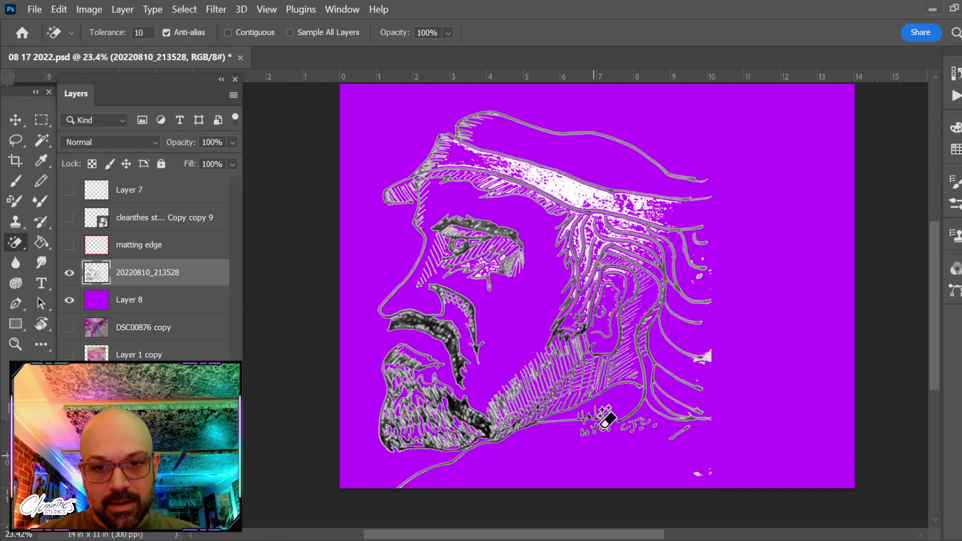
Magic-erase the leftover white in the hat band and the pale patch at the tips of the hair strands.
scroll(583, 196, "up", 3)
left_click(572, 175)
scroll(582, 270, "down", 2)
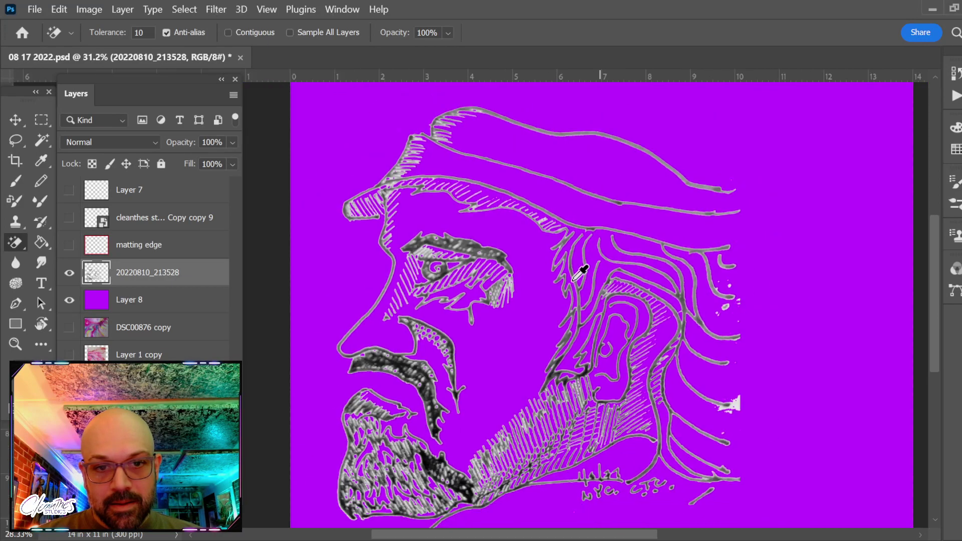
scroll(571, 301, "down", 1)
scroll(727, 392, "up", 3)
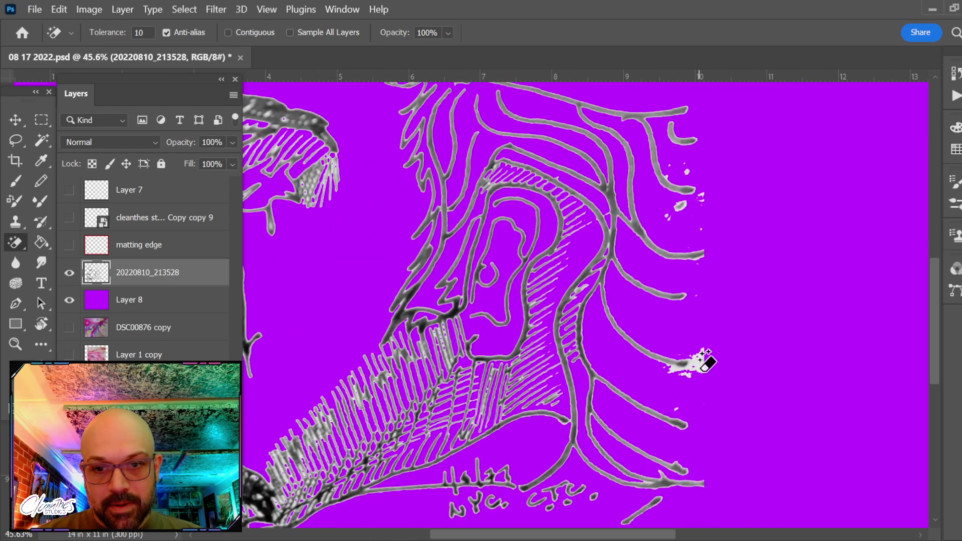
left_click(705, 363)
scroll(551, 322, "down", 2)
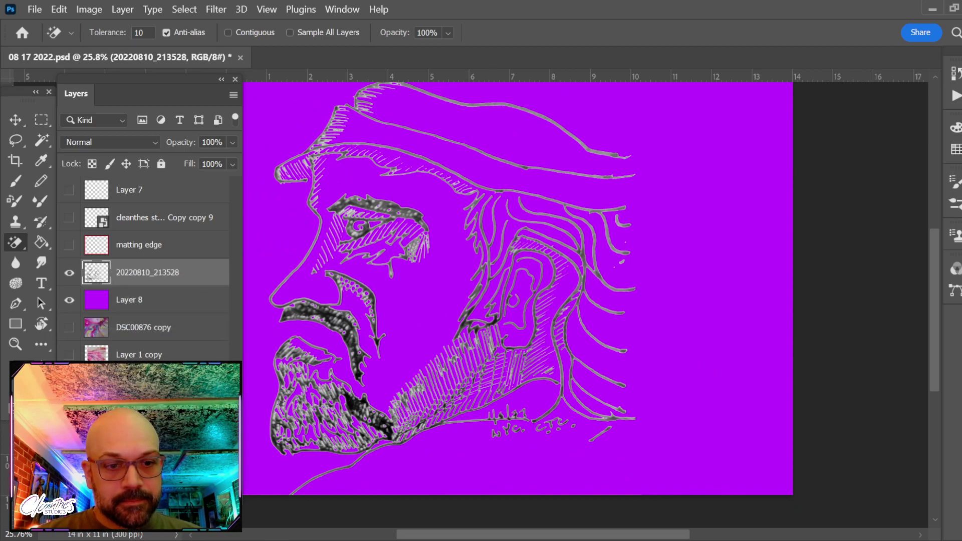
Duplicate the erased sketch layer and set the copy's blend mode to Multiply to darken the lines.
key("ctrl+j")
left_click(125, 145)
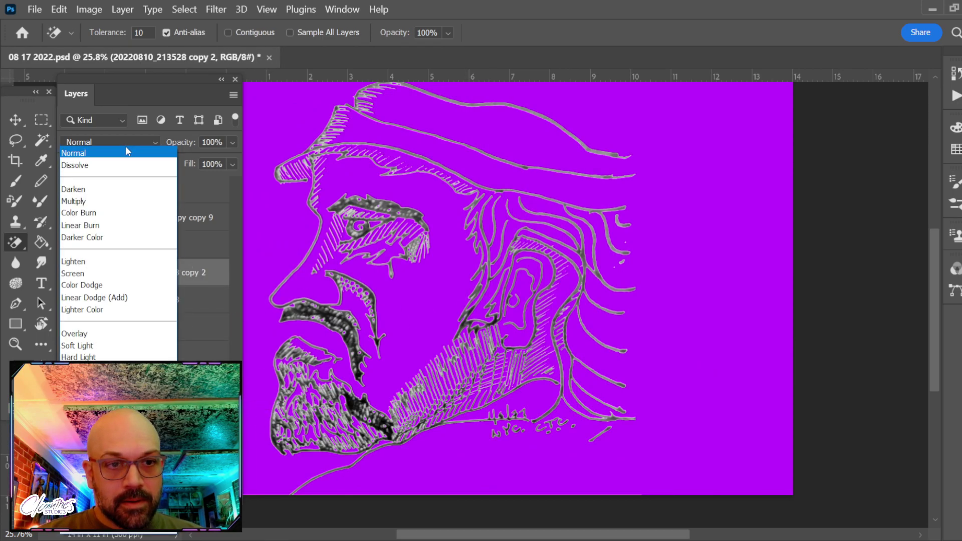
left_click(137, 198)
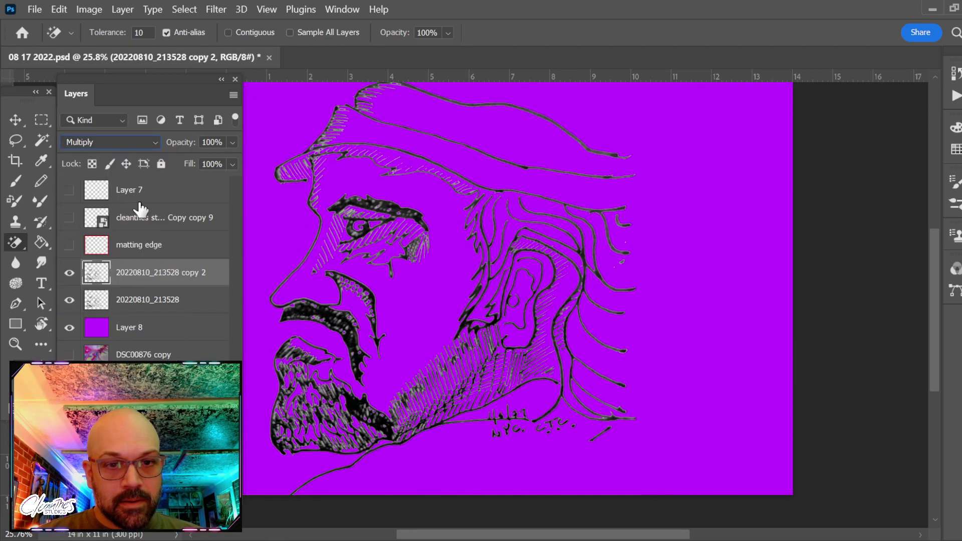
Try the Darken blend mode on the original 20220810_213528 layer, and return it to Normal.
left_click(176, 296)
left_click(132, 145)
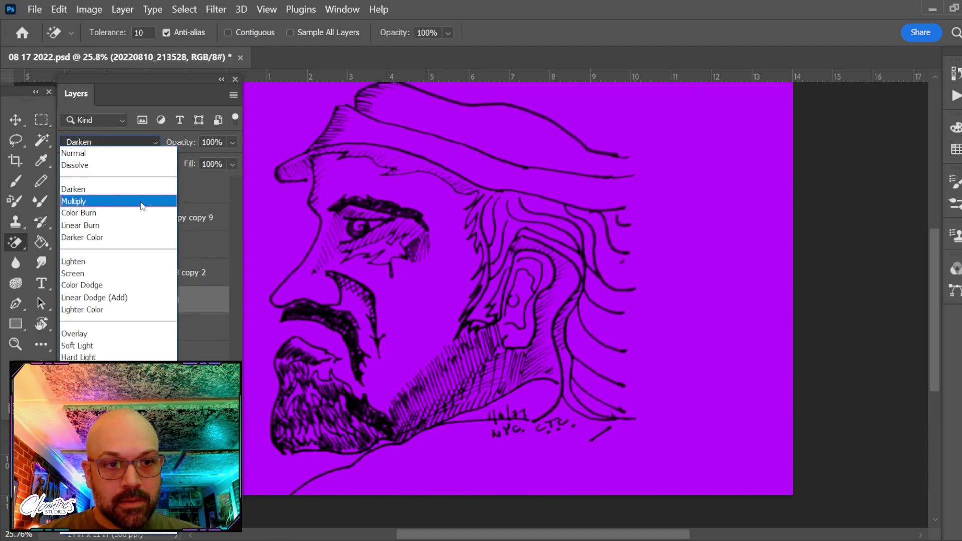
left_click(75, 153)
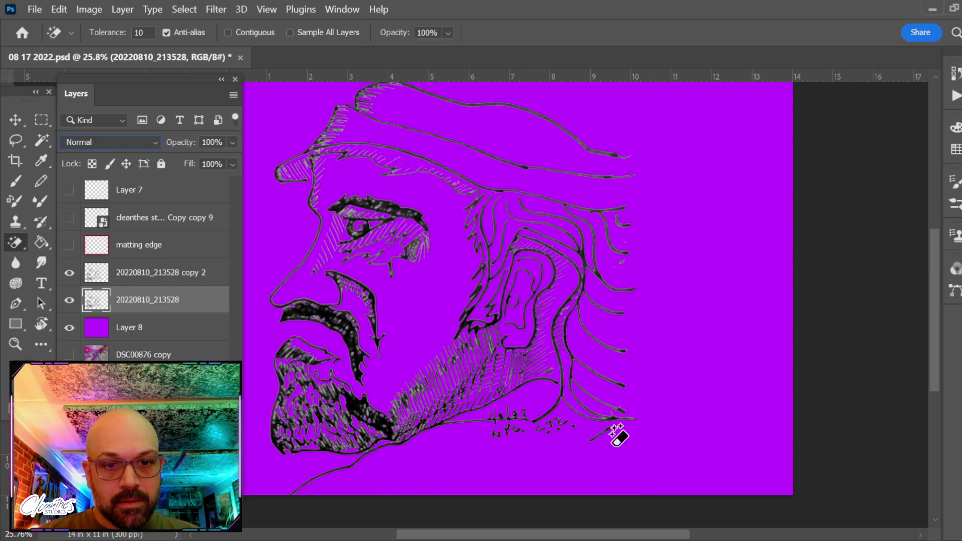
Compare the line art with the Multiply copy hidden and shown, and merge the copy down into the 20220810_213528 layer.
left_click(69, 273)
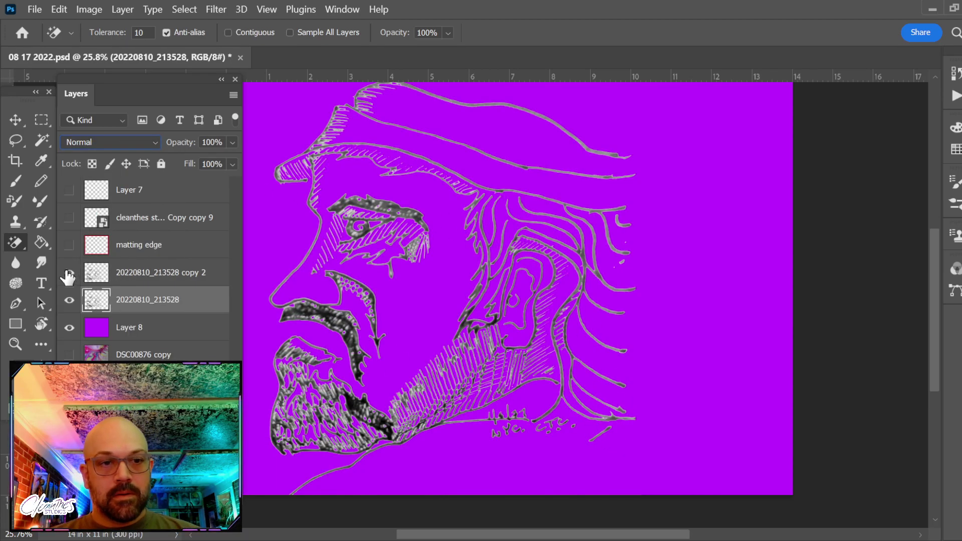
left_click(70, 273)
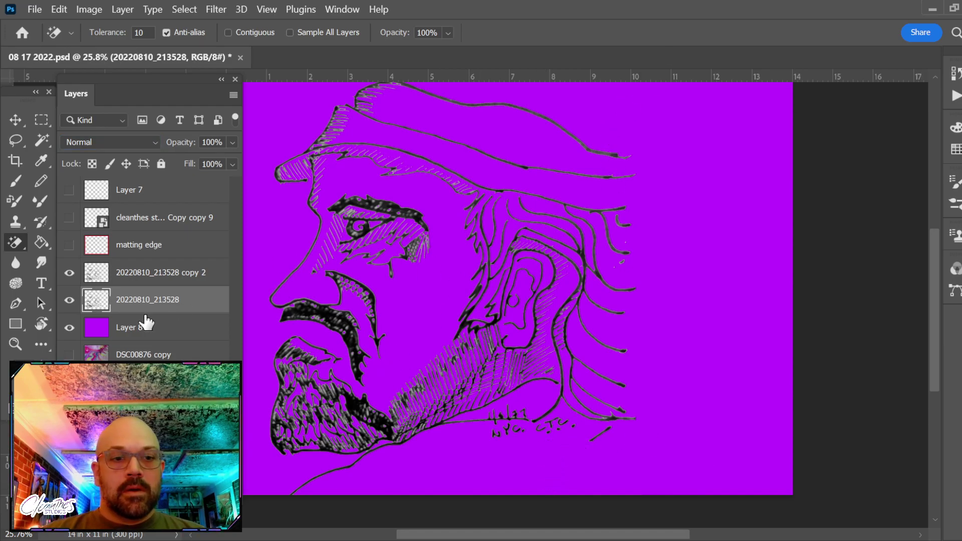
left_click(120, 276)
key("ctrl+e")
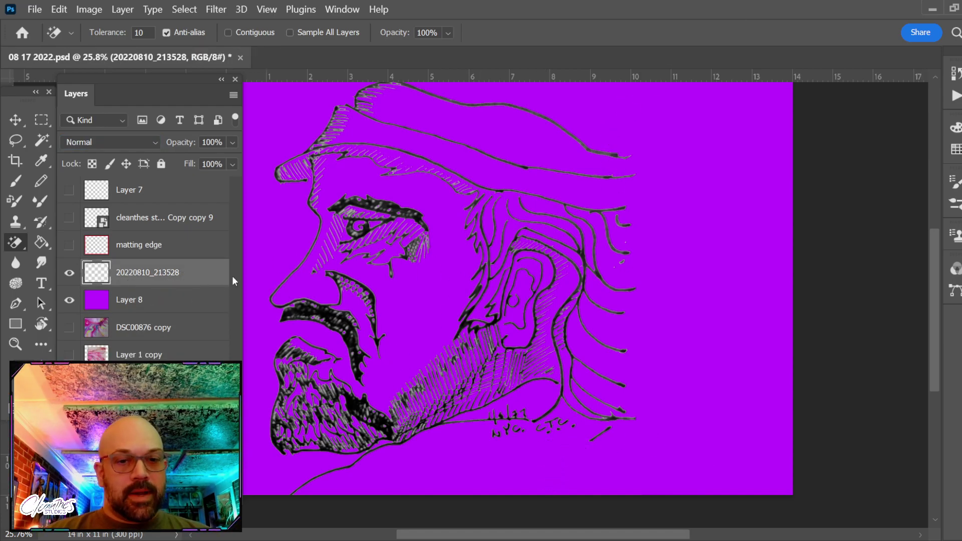
Darken the lines on the 20220810_213528 layer to solid black with a tonal adjustment, and hide the purple Layer 8.
key("i")
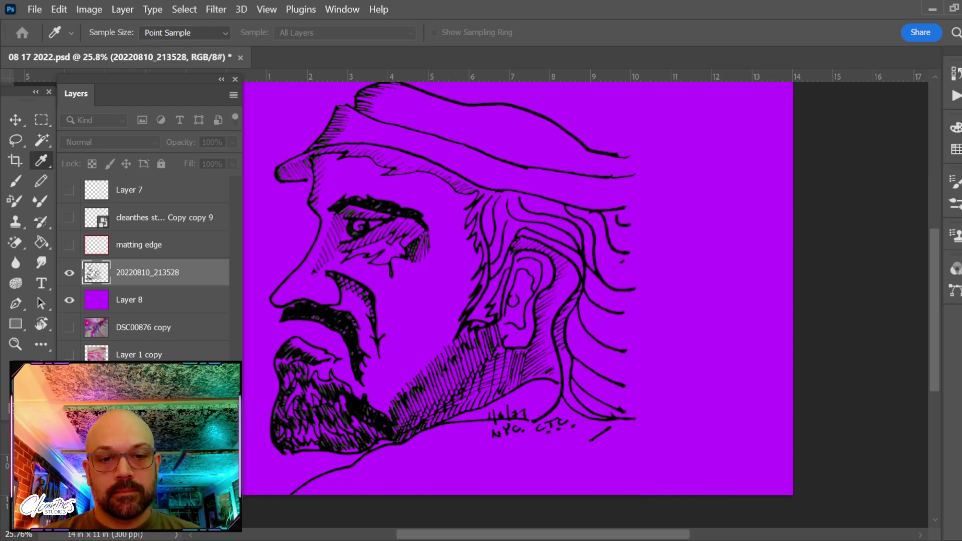
key("e")
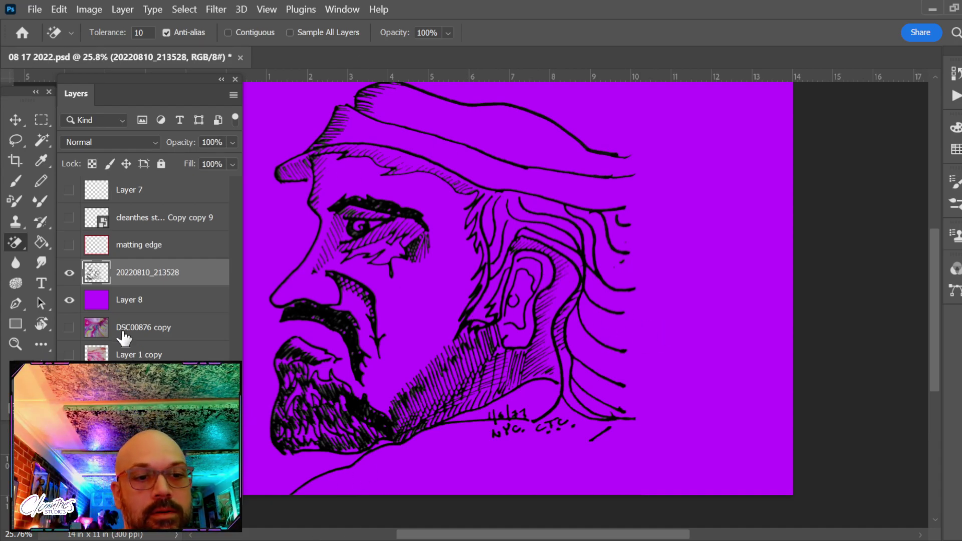
left_click(70, 300)
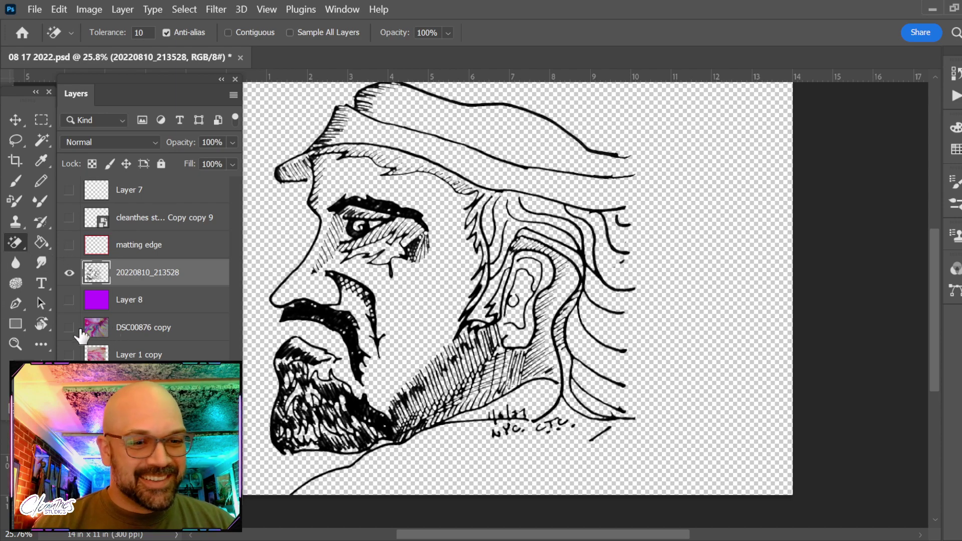
Compare the cleaned black line art with the original sketch copy by showing each of them alternately.
key("ctrl+z")
key("ctrl+shift+z")
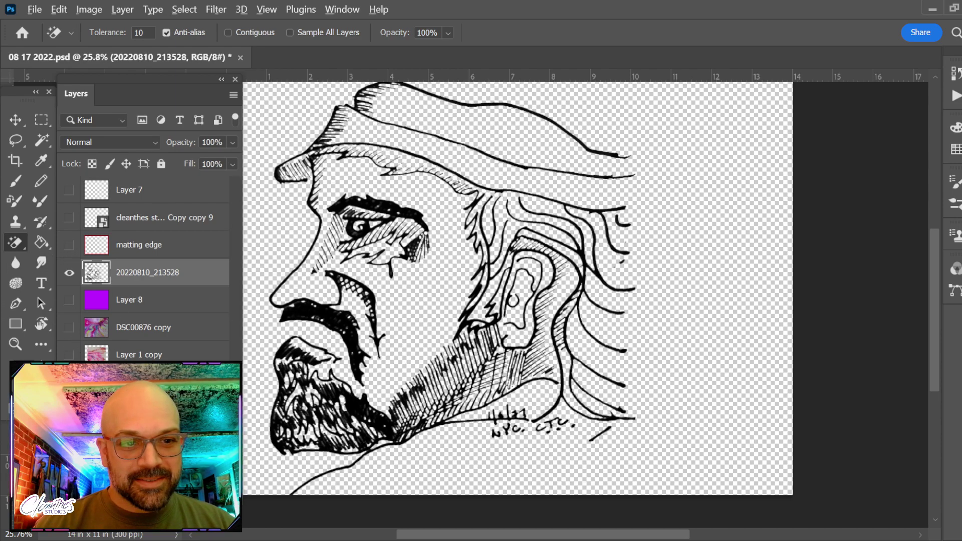
key("ctrl+z")
key("ctrl+shift+z")
key("ctrl+z")
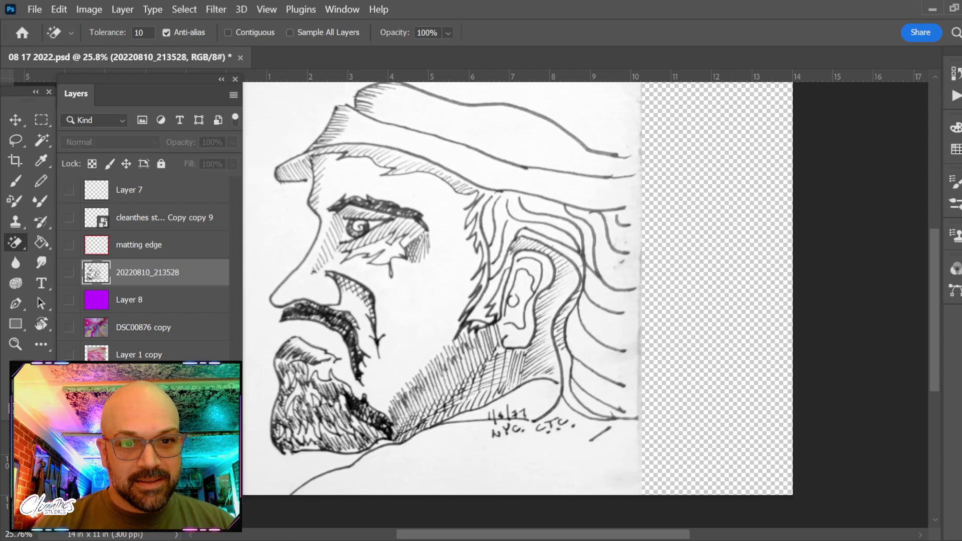
key("ctrl+shift+z")
key("ctrl+z")
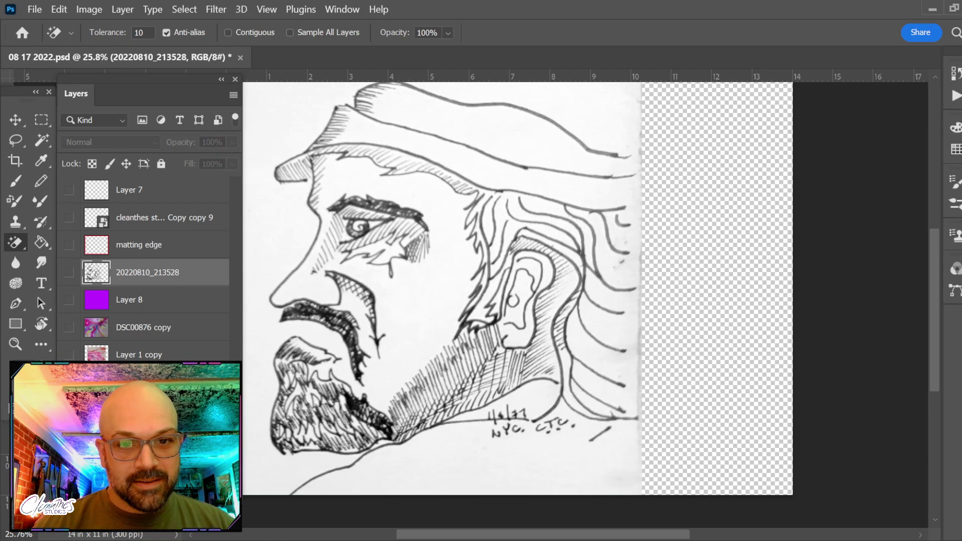
key("ctrl+shift+z")
key("ctrl+z")
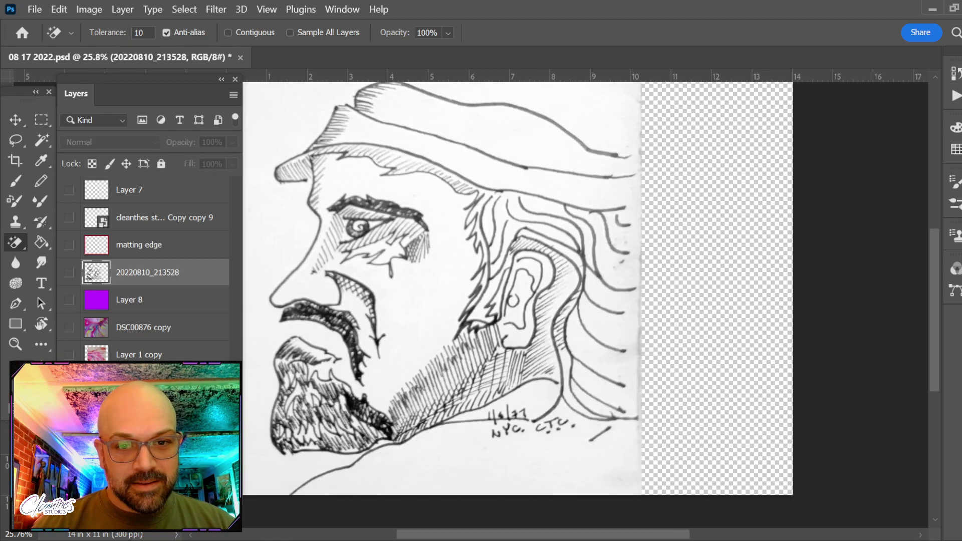
key("ctrl+shift+z")
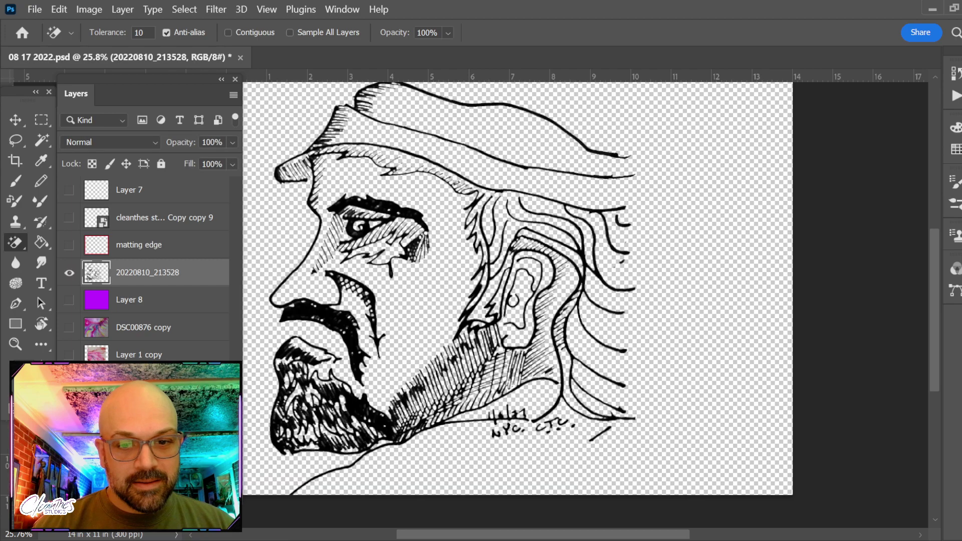
key("ctrl+z")
key("ctrl+shift+z")
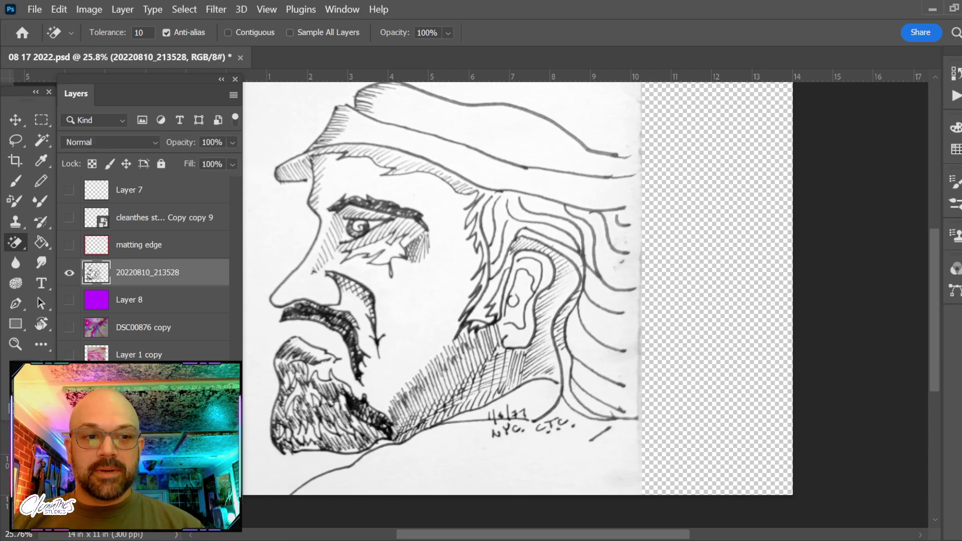
key("ctrl+z")
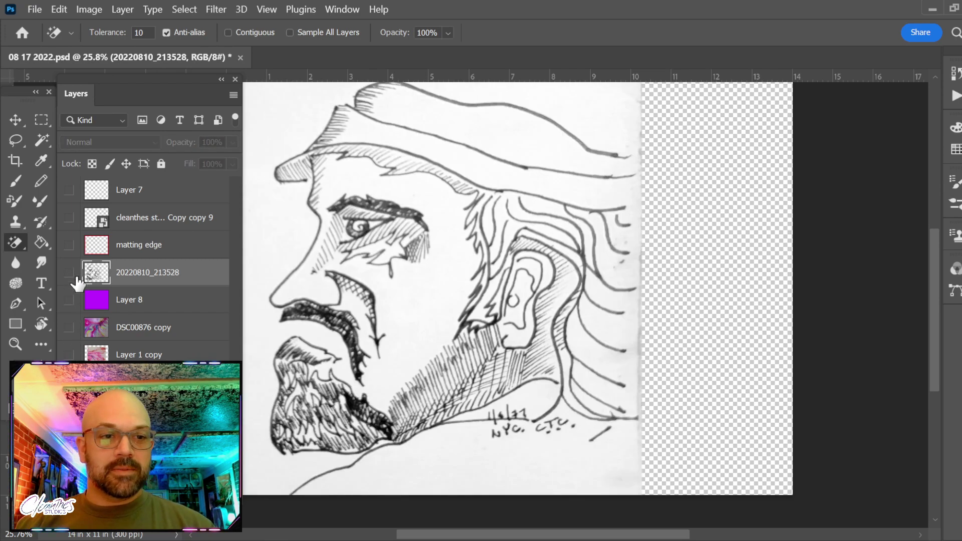
Try Select Subject on a duplicate of the original sketch copy, and discard the selection and the duplicate.
key("ctrl+j")
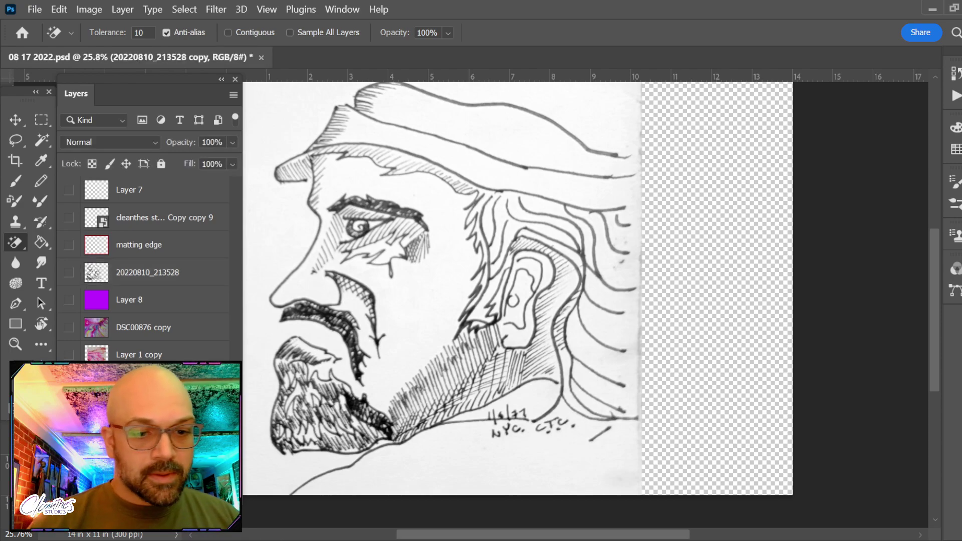
key("ctrl+j")
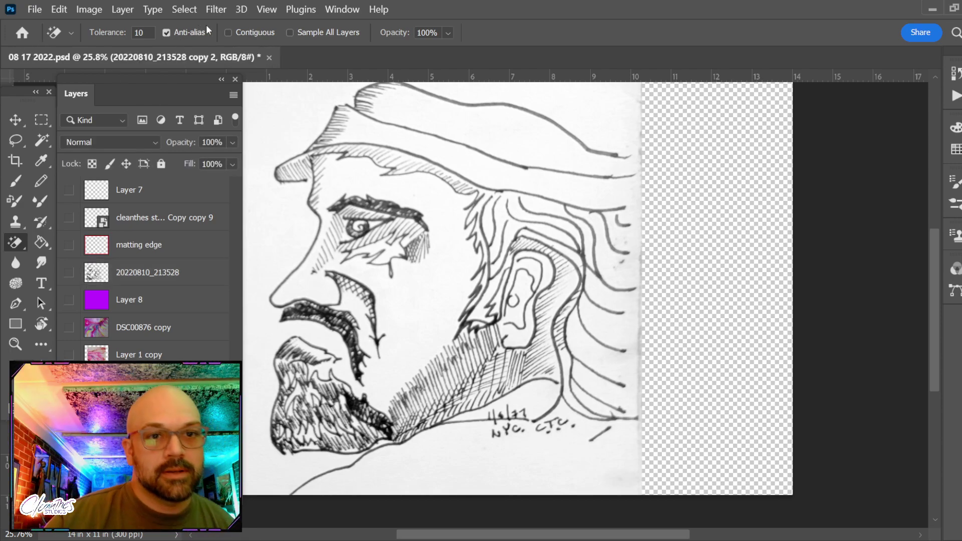
left_click(184, 9)
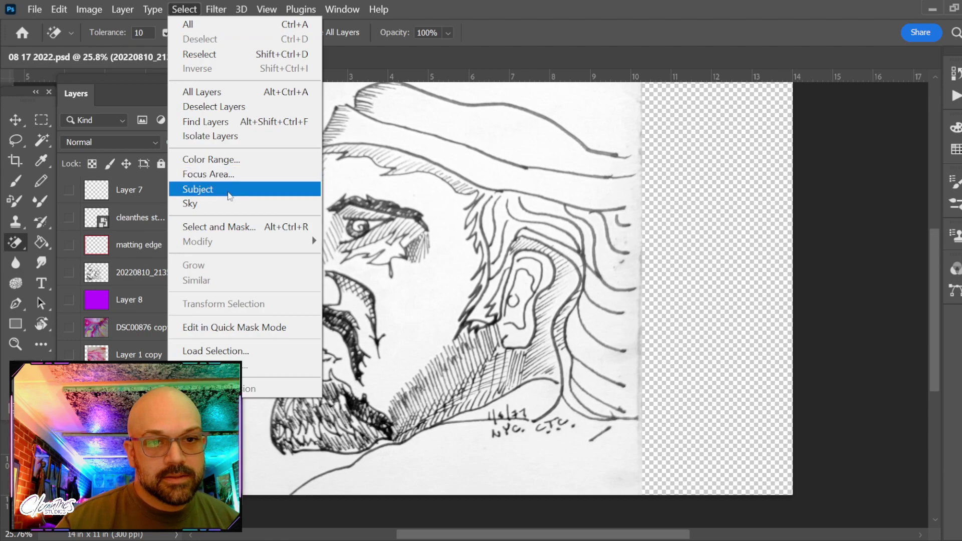
left_click(230, 195)
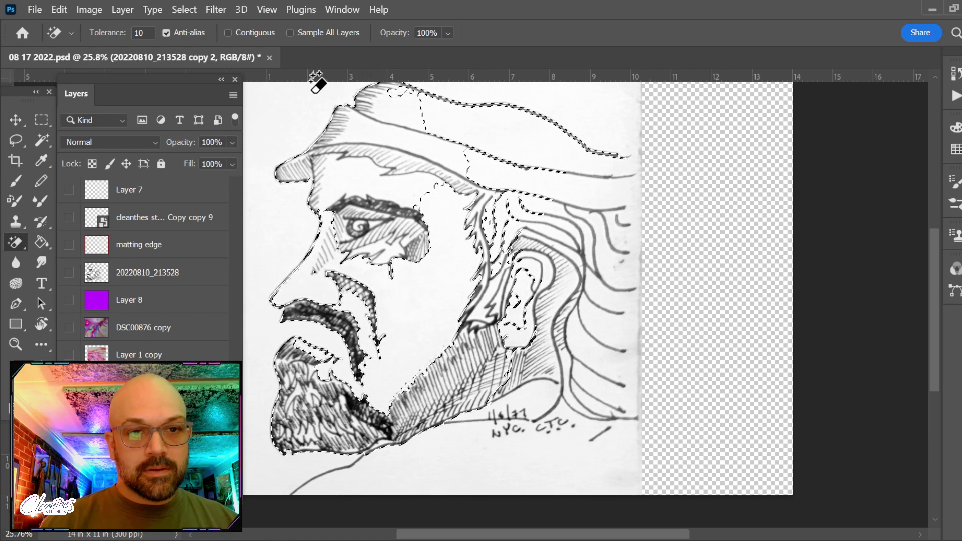
key("ctrl+d")
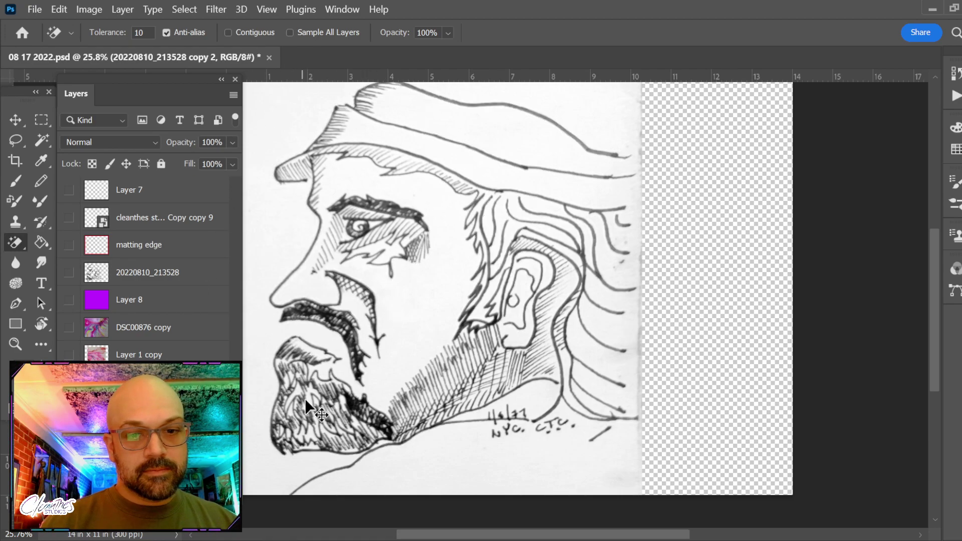
left_click(375, 411, "ctrl")
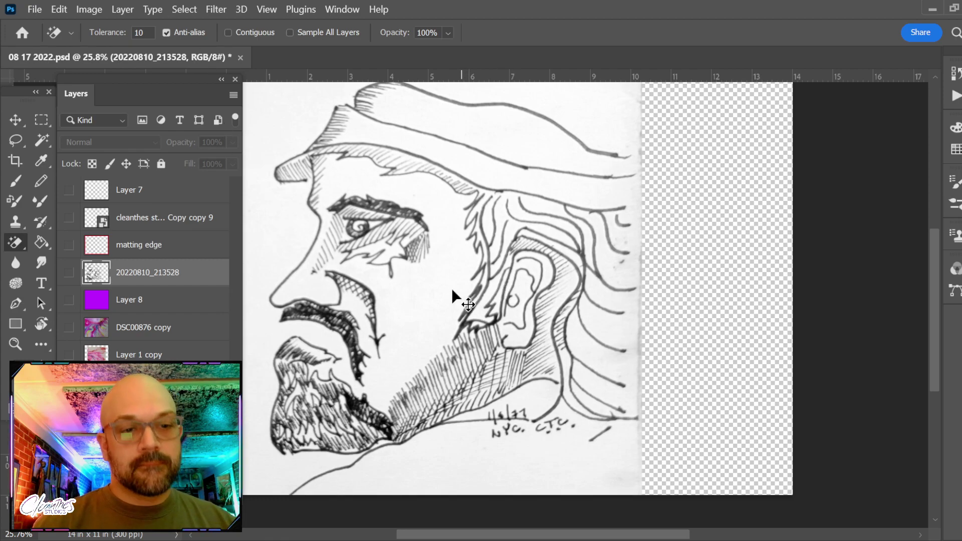
Show the line art on the 20220810_213528 layer and delete the purple Layer 8.
left_click(69, 272)
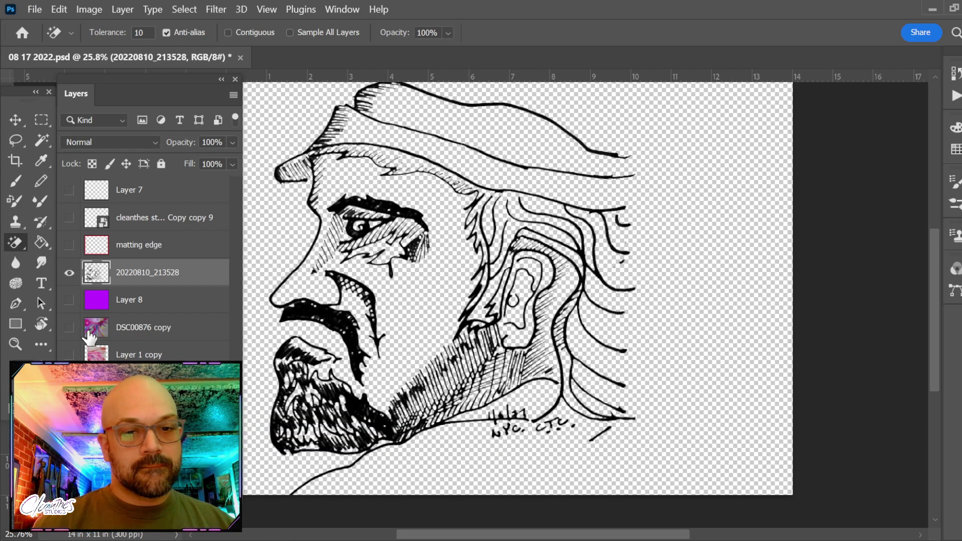
left_click(133, 297)
key("Delete")
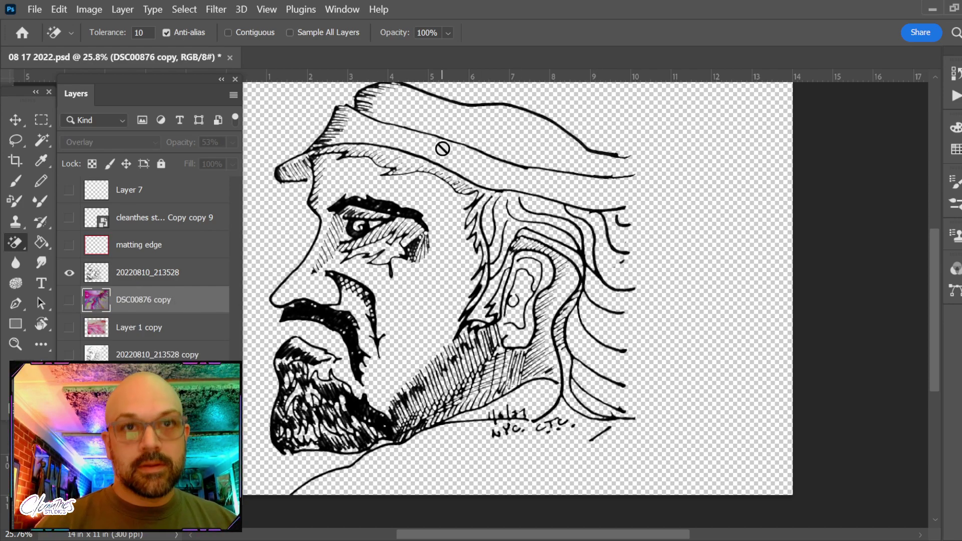
Adjust the tones of the 20220810_213528 layer so its line art becomes slightly lighter and finer.
left_click(173, 279)
key("i")
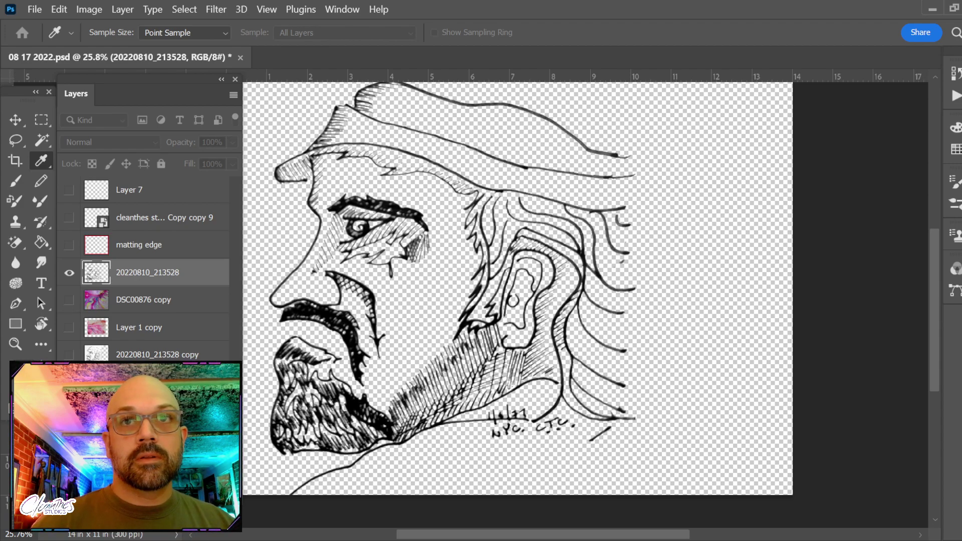
key("e")
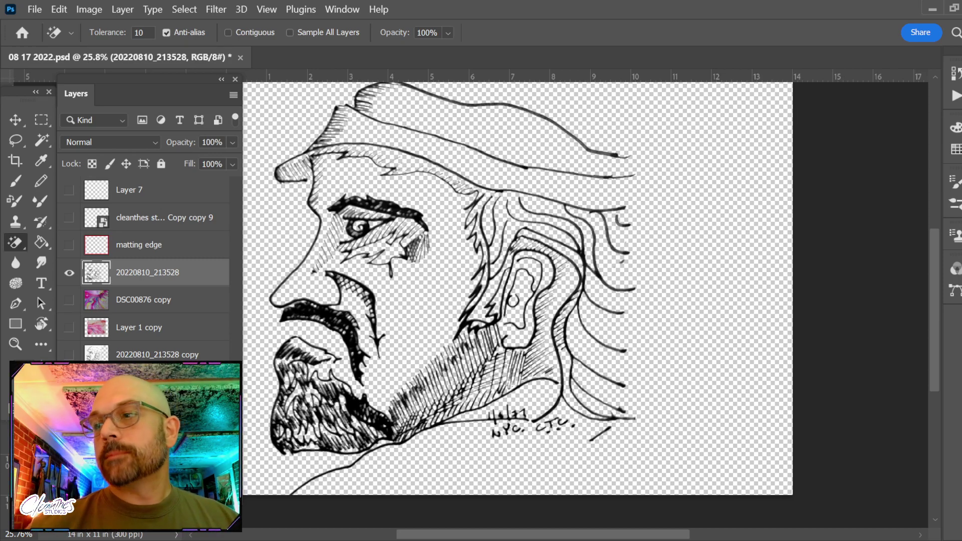
Place the 866_0397 paint texture image across the full canvas width, and try it beneath the line art.
scroll(439, 245, "down", 3)
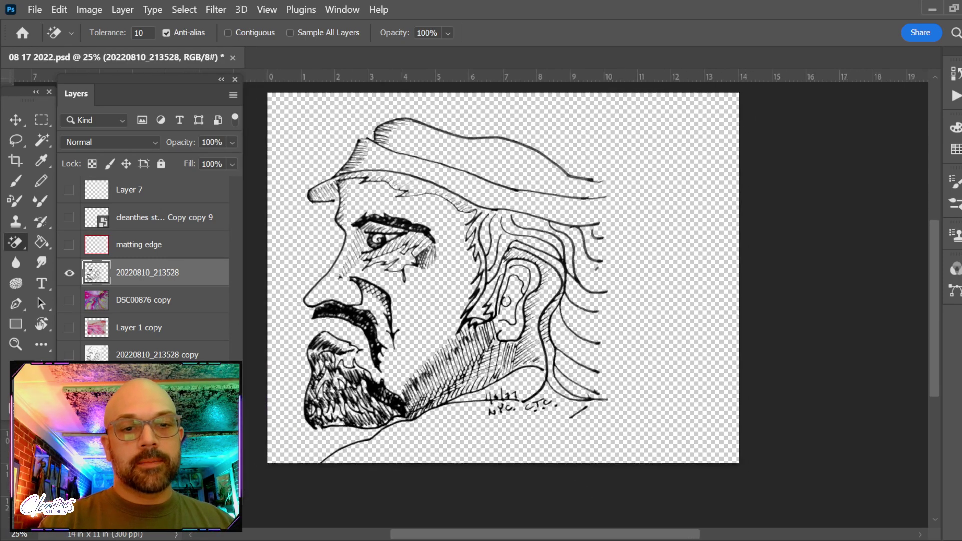
scroll(439, 244, "up", 1)
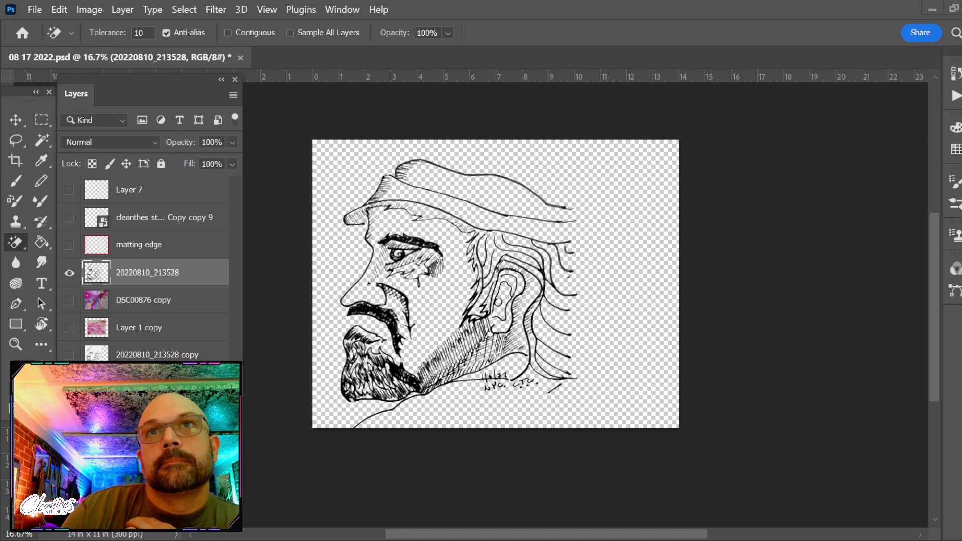
left_click_drag(561, 281, 554, 292)
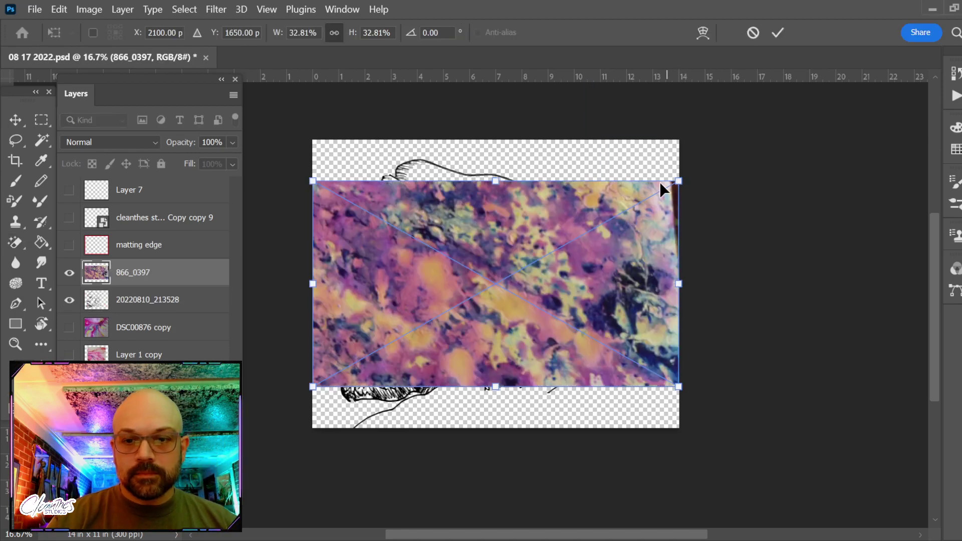
key("Return")
key("ctrl+shift+bracketleft")
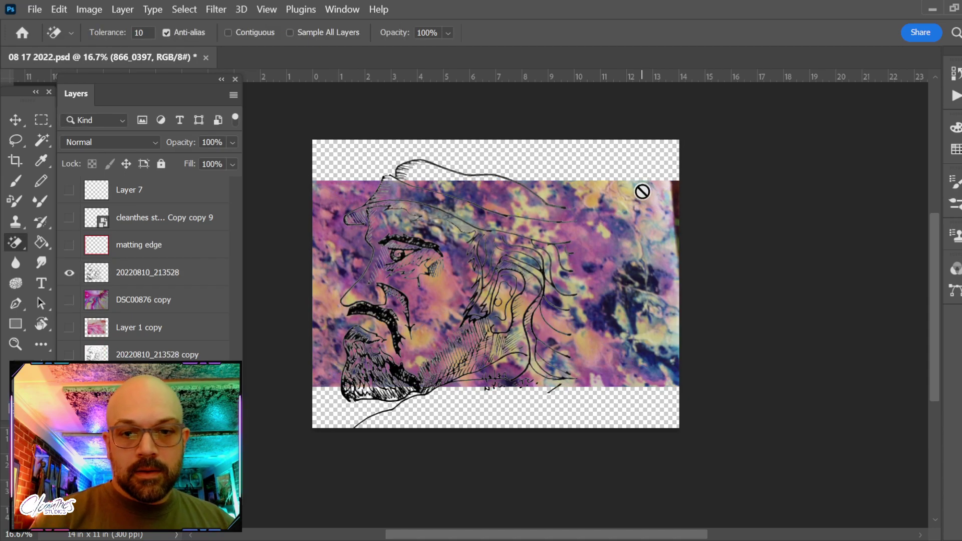
key("ctrl+z")
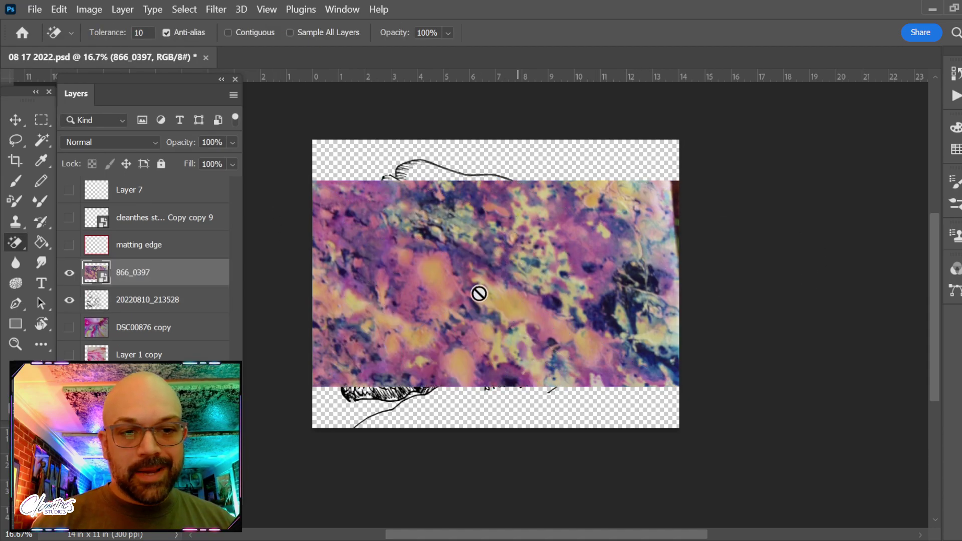
Rasterize the 866_0397 layer and boost its color saturation with an image adjustment.
right_click(160, 275)
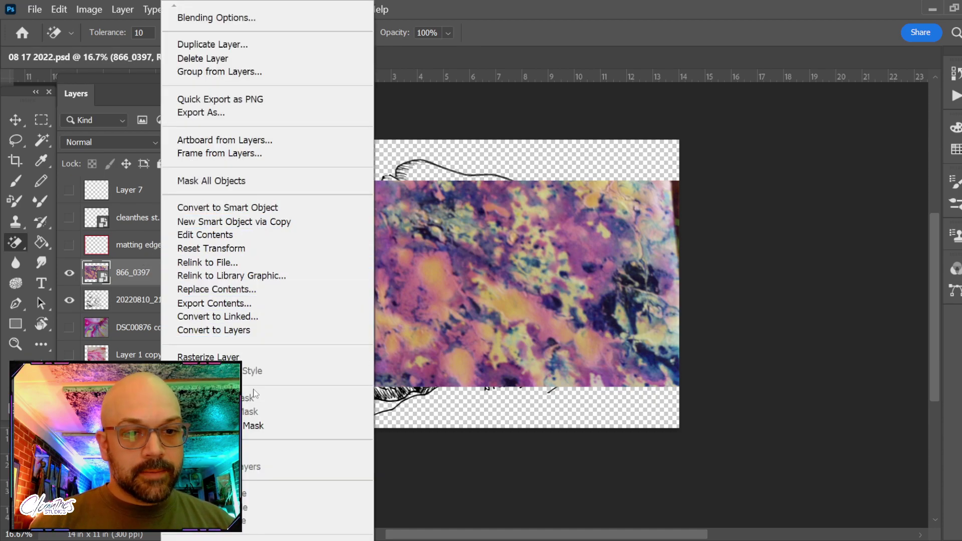
left_click(242, 359)
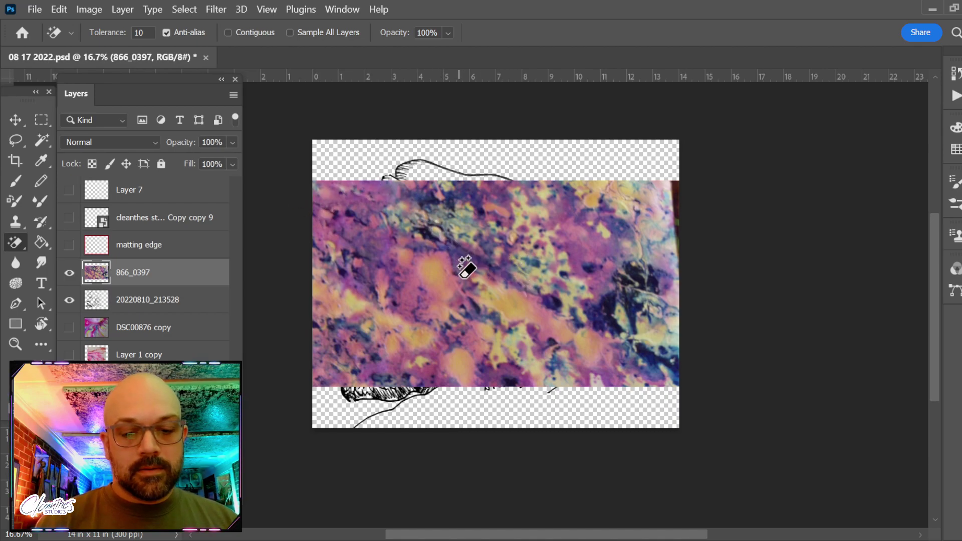
key("i")
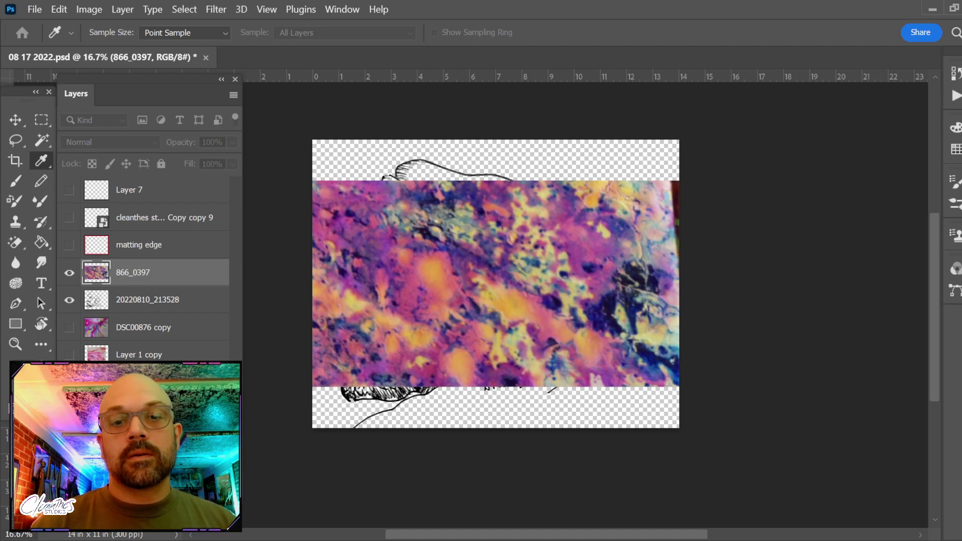
key("e")
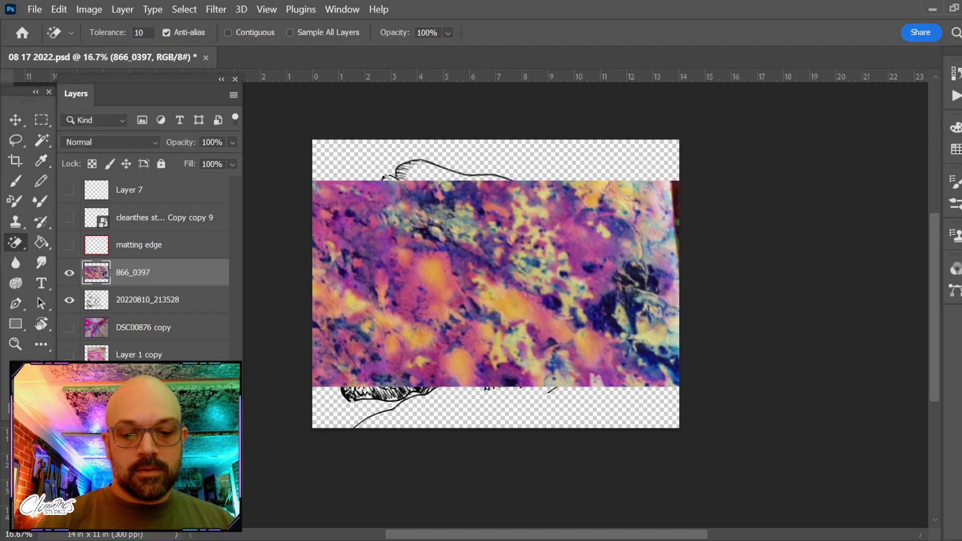
Increase the brightness and contrast of the 866_0397 paint texture, comparing versions, and move it beneath the 20220810_213528 line art layer.
key("i")
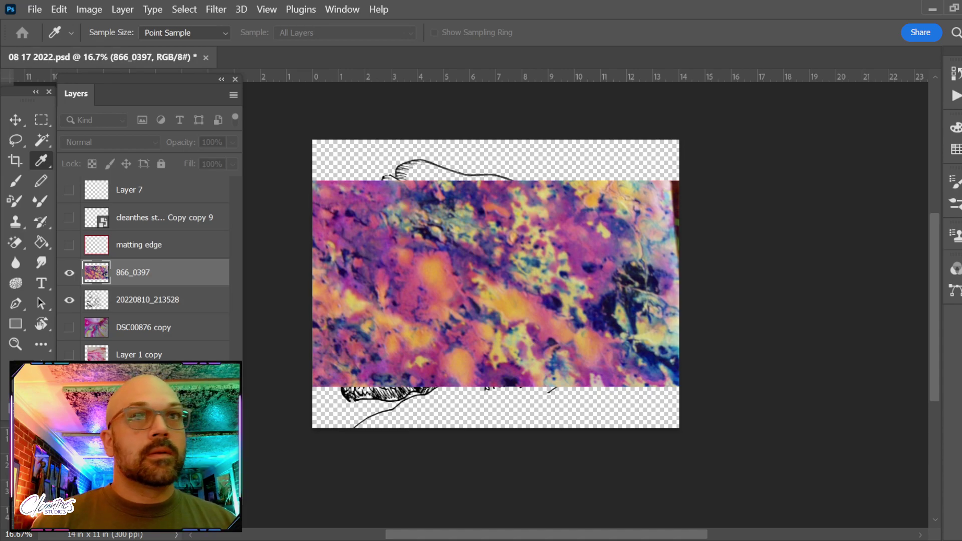
key("ctrl+z")
key("ctrl+shift+z")
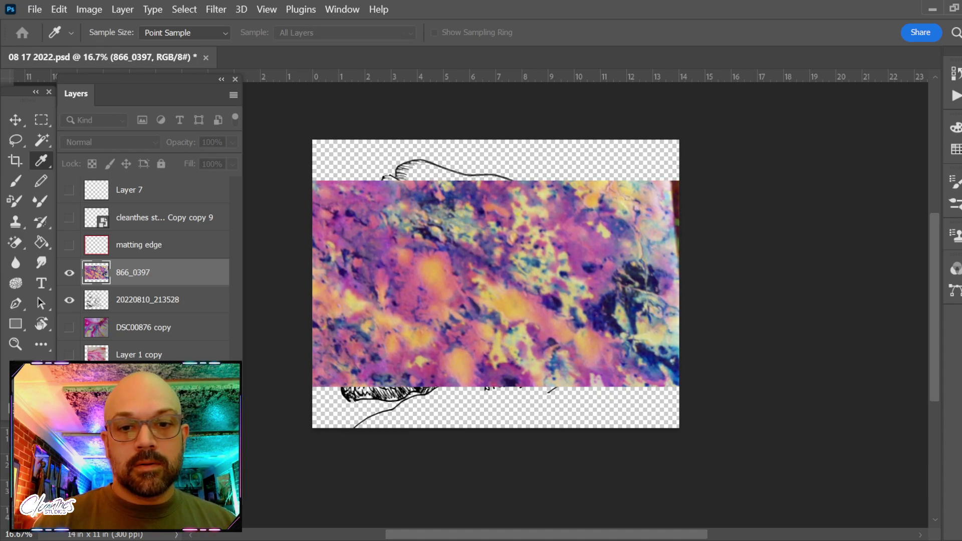
key("ctrl+z")
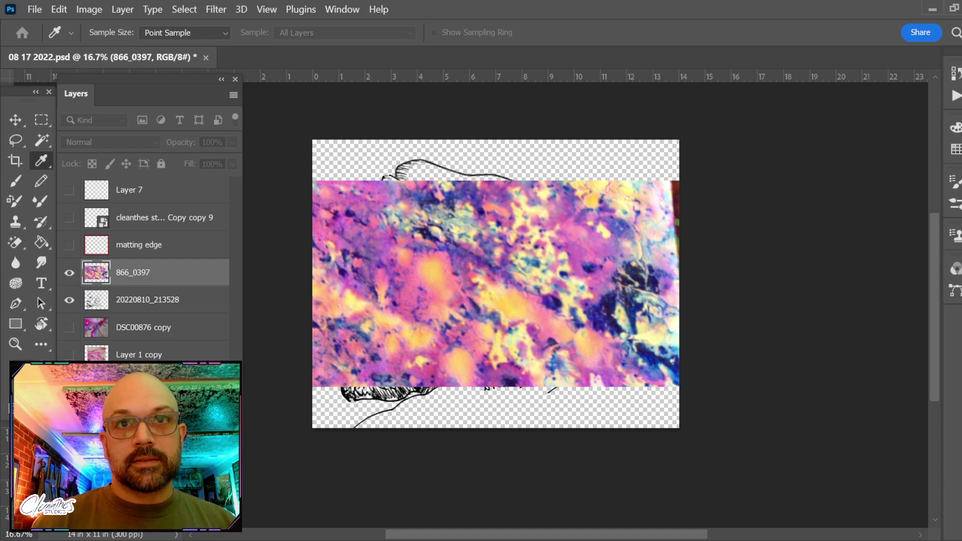
key("ctrl+shift+z")
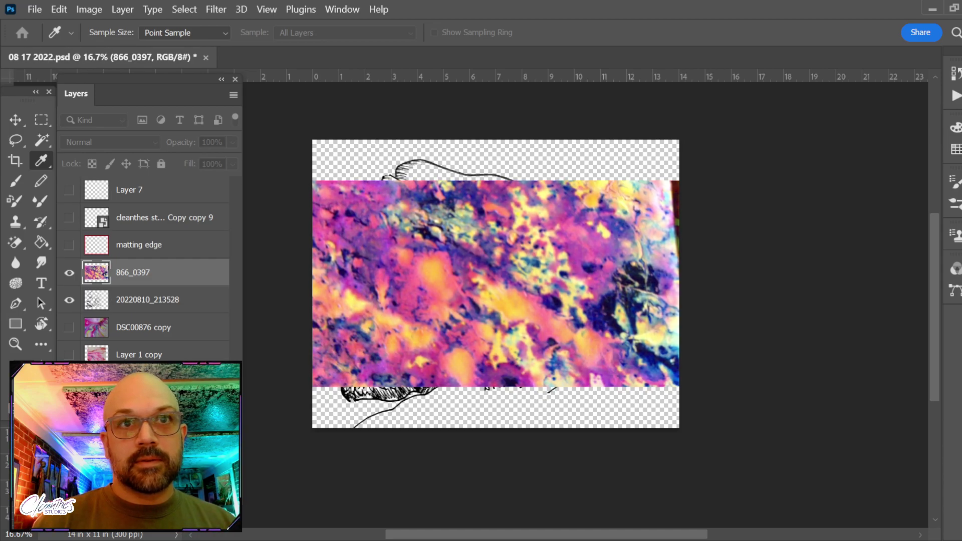
key("ctrl+shift+z")
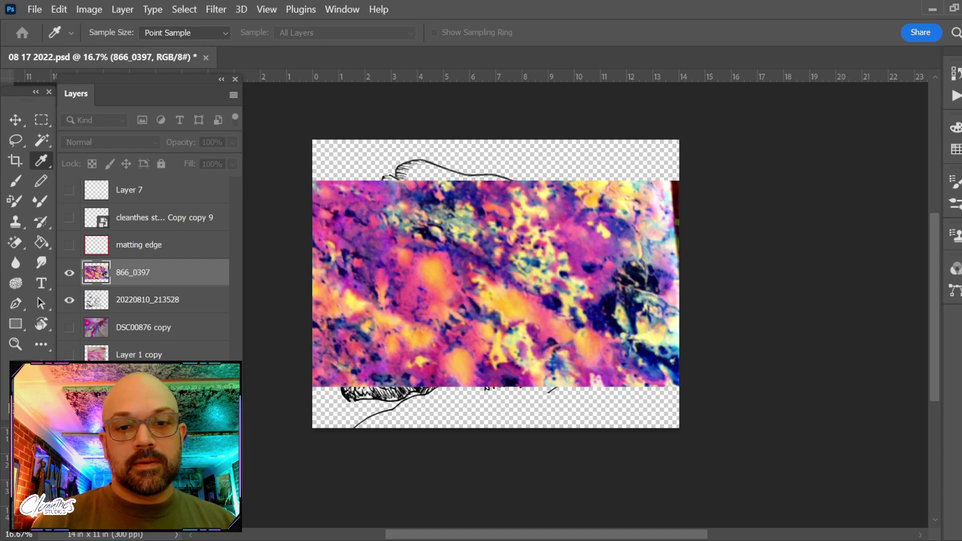
key("ctrl+shift+z")
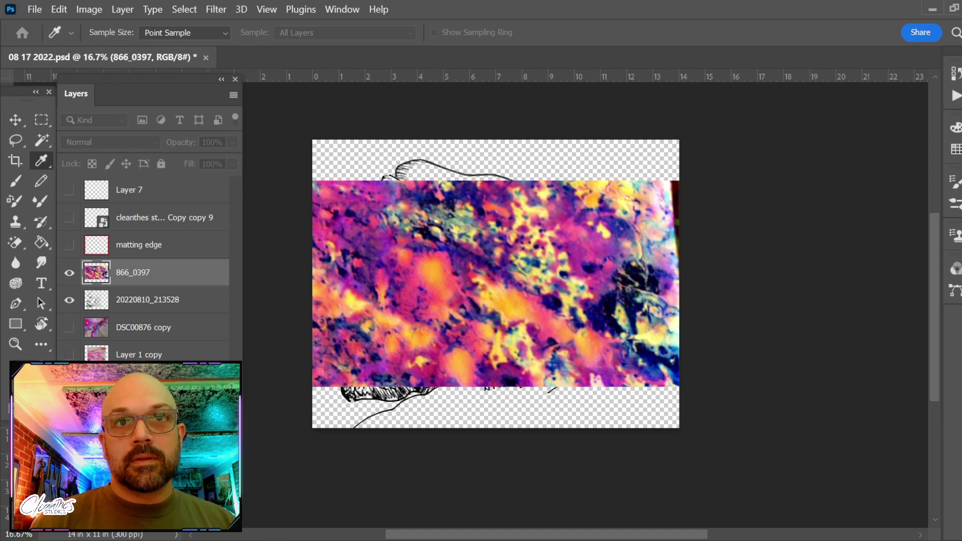
key("ctrl+z")
key("e")
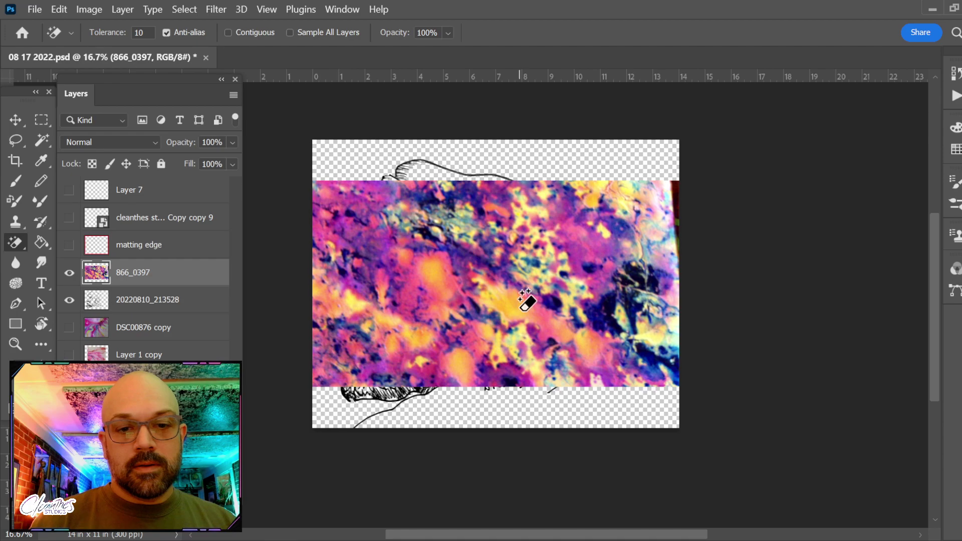
key("ctrl+bracketleft")
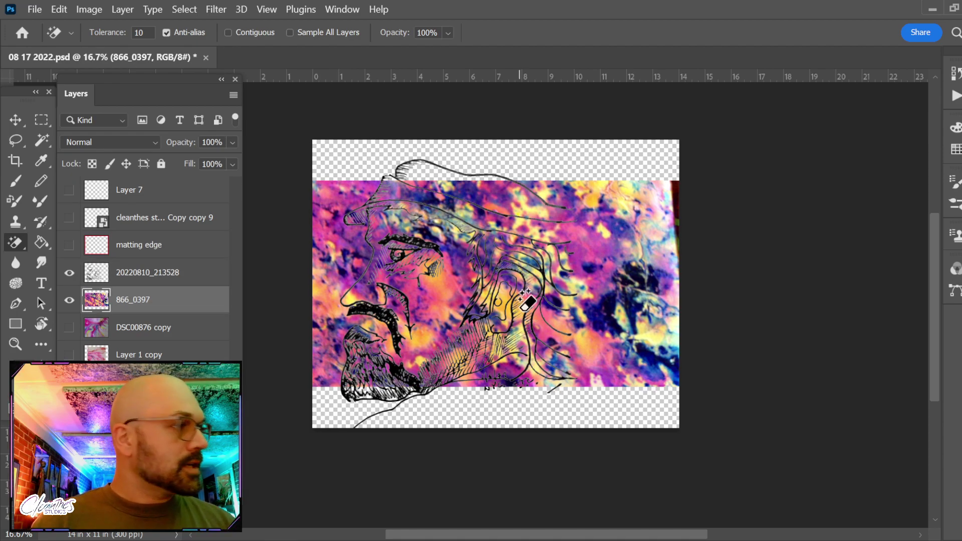
Remove the dark strip along the paint texture's right edge with a content-aware Spot Healing Brush at size 250.
key("v")
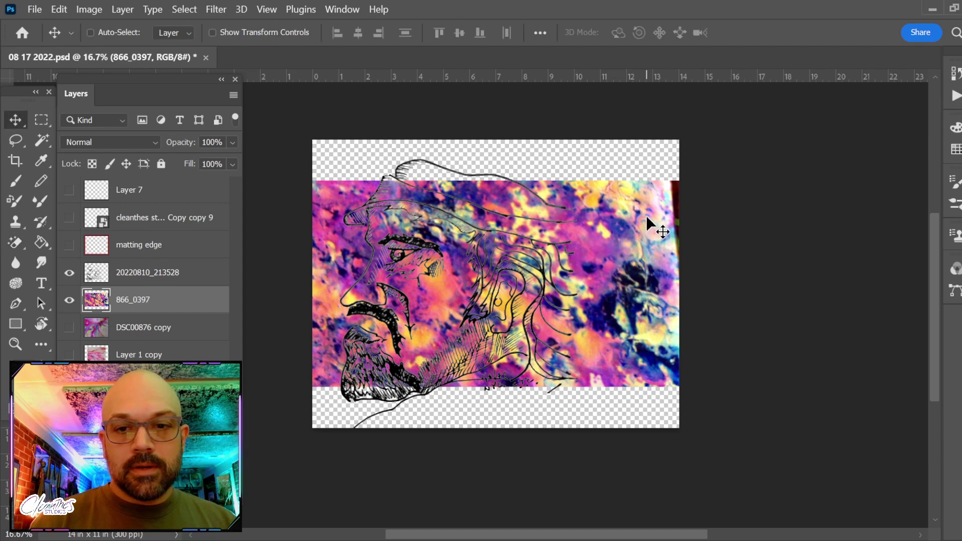
key("j")
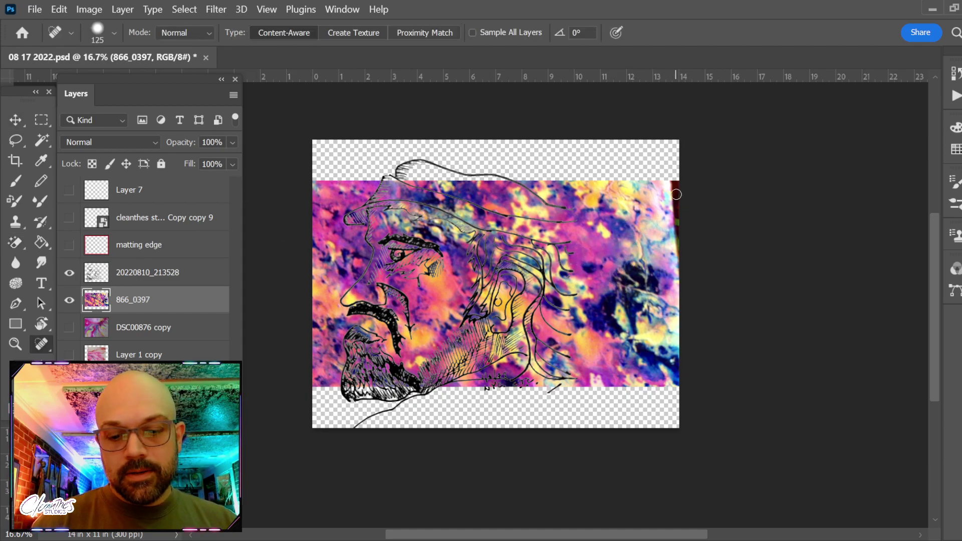
key("bracketright")
key("bracketright")
left_click_drag(675, 172, 674, 268)
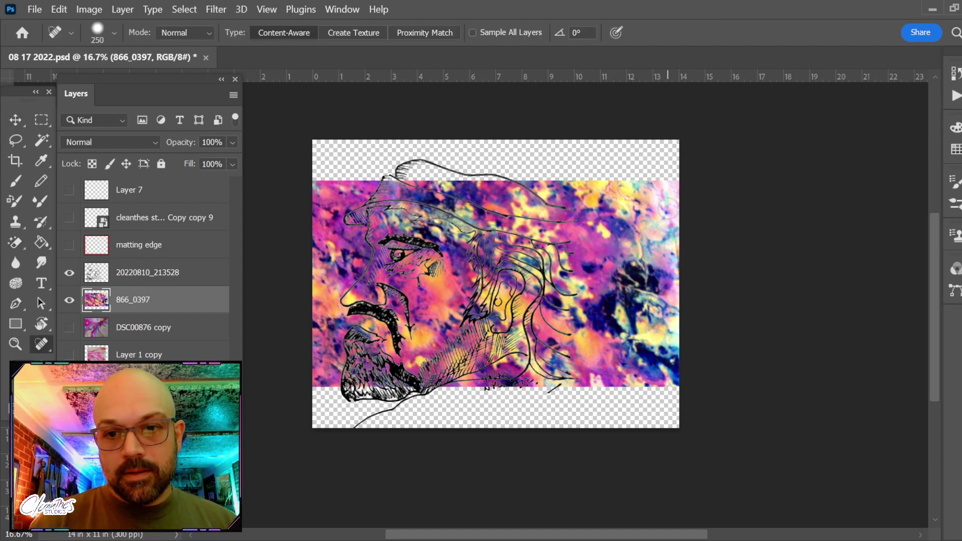
left_click_drag(682, 181, 681, 284)
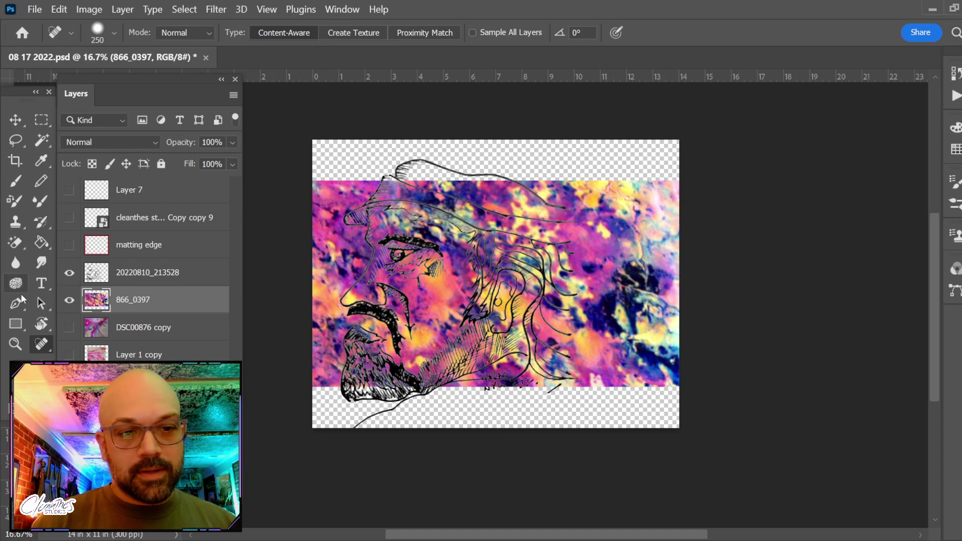
Select the transparent bands above and below the paint texture, fill them with Content-Aware Fill, and deselect.
left_click(69, 300)
left_click(69, 301)
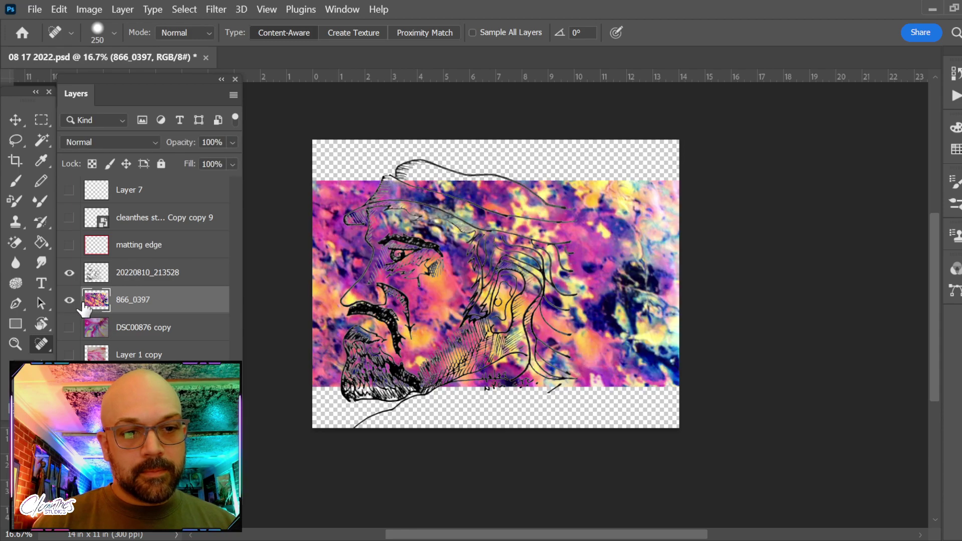
left_click(92, 300, "ctrl")
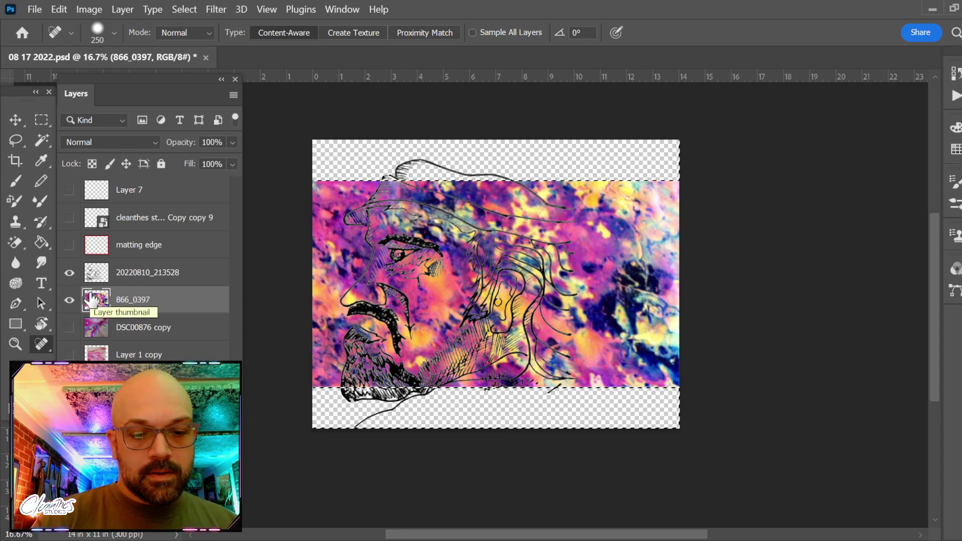
key("shift+BackSpace")
key("Return")
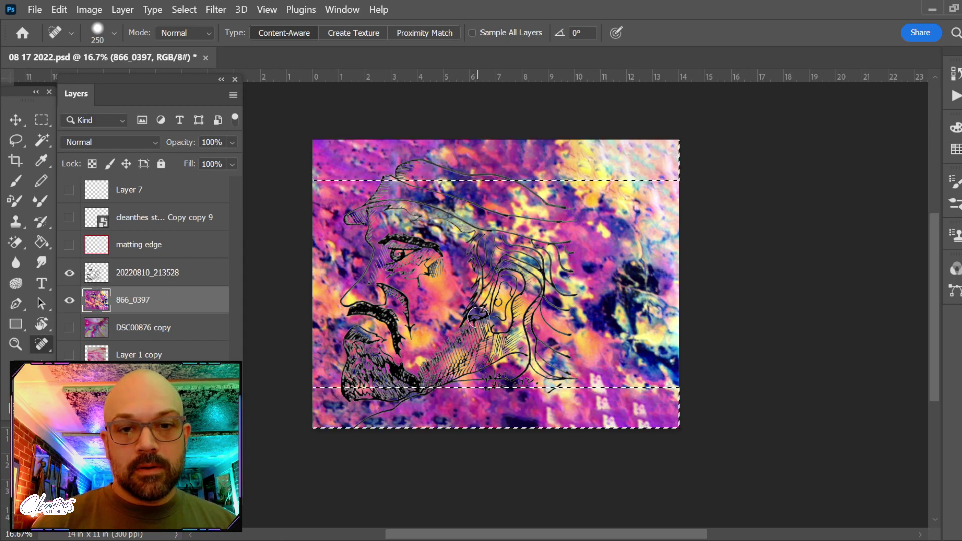
key("ctrl+d")
Heal the upper seam and the repeated marks along the lower part of the extended paint texture with the Spot Healing Brush.
left_click(530, 173)
left_click(484, 171)
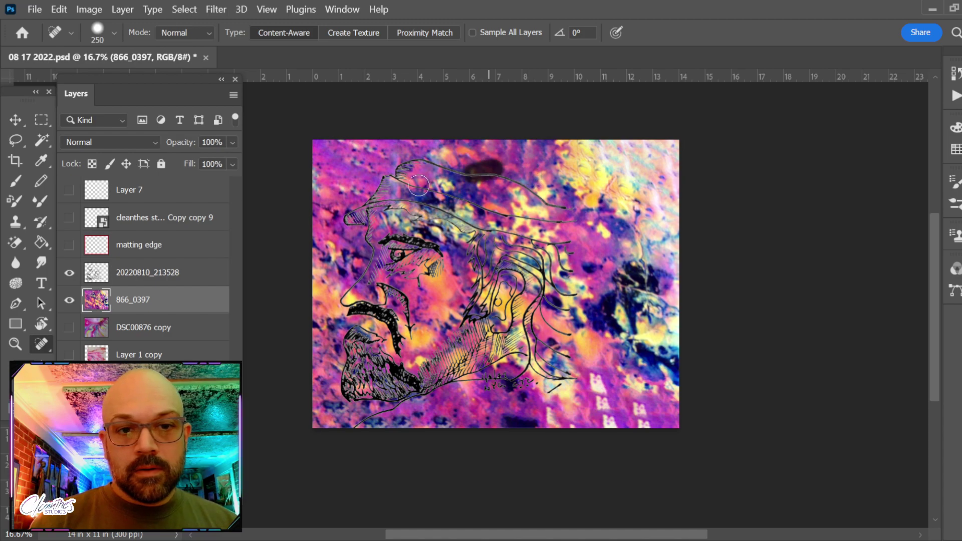
left_click(320, 179)
left_click(560, 179)
left_click(654, 179)
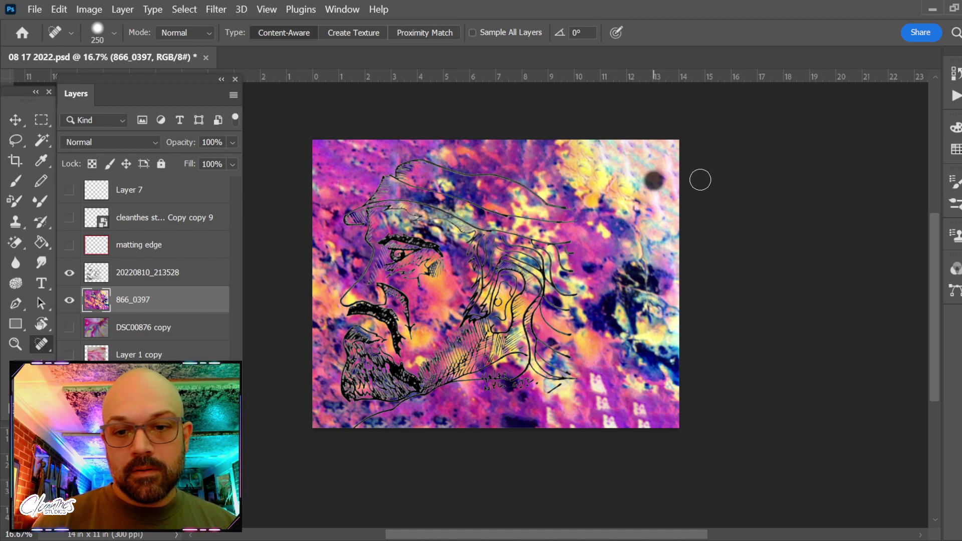
mouse_move(607, 384)
left_mouse_down()
mouse_move(614, 441)
mouse_move(640, 421)
mouse_move(652, 438)
left_mouse_up()
left_click(471, 405)
left_click(547, 414)
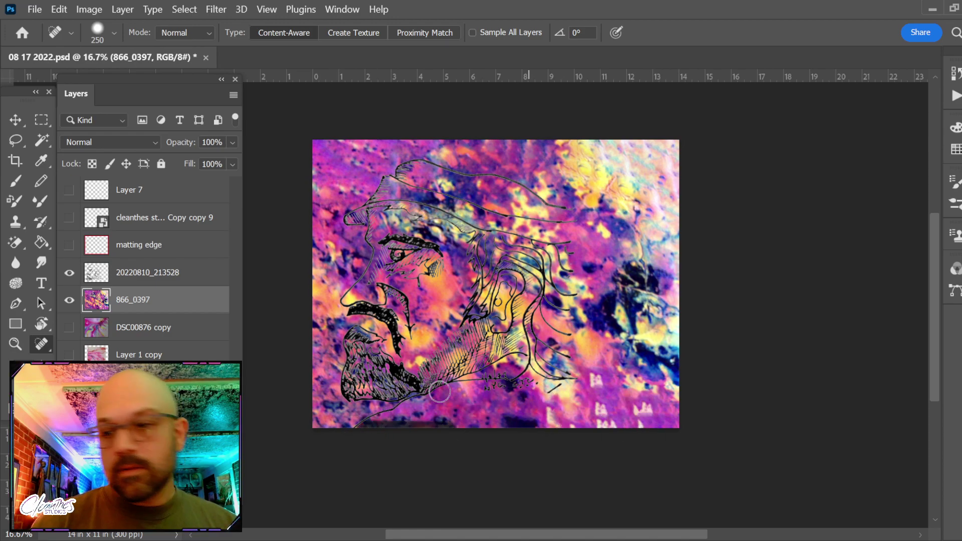
left_click_drag(361, 425, 448, 421)
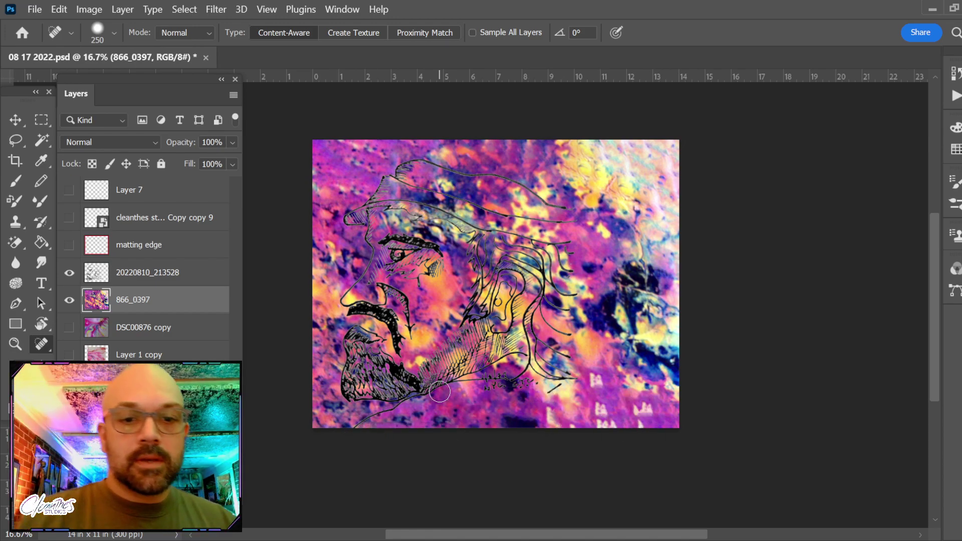
mouse_move(666, 357)
left_mouse_down()
mouse_move(592, 435)
mouse_move(596, 413)
mouse_move(576, 426)
left_mouse_up()
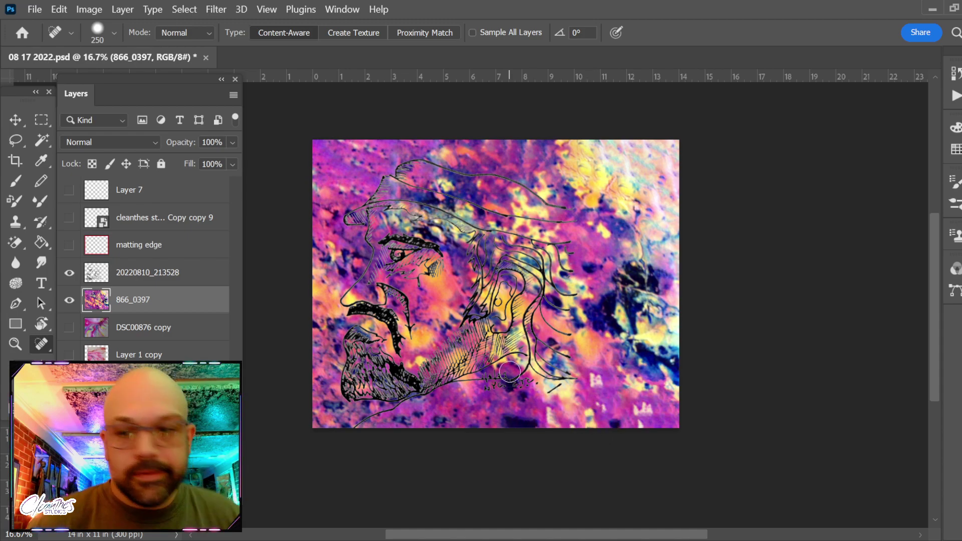
Add a new empty layer directly above the 866_0397 layer and set the textured brush size to 175.
key("b")
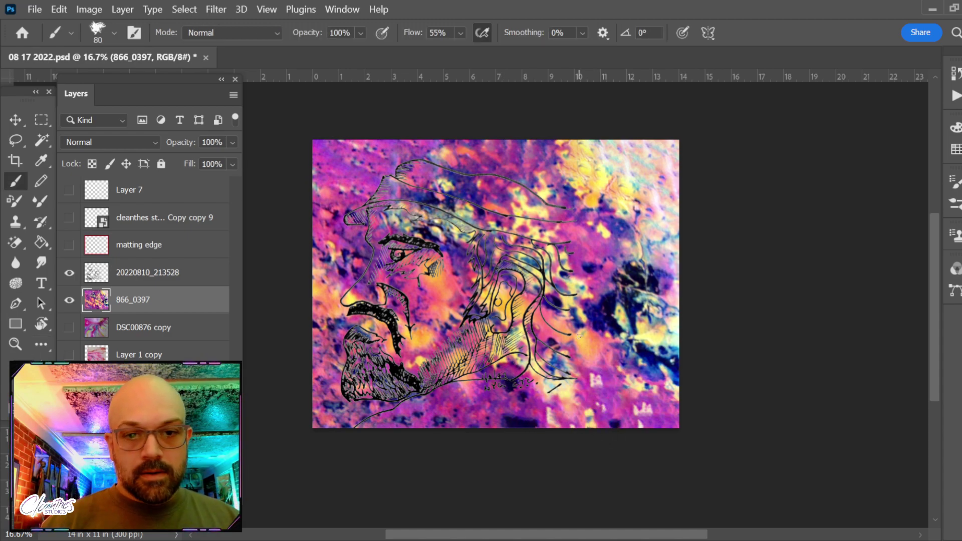
scroll(525, 270, "up", 3)
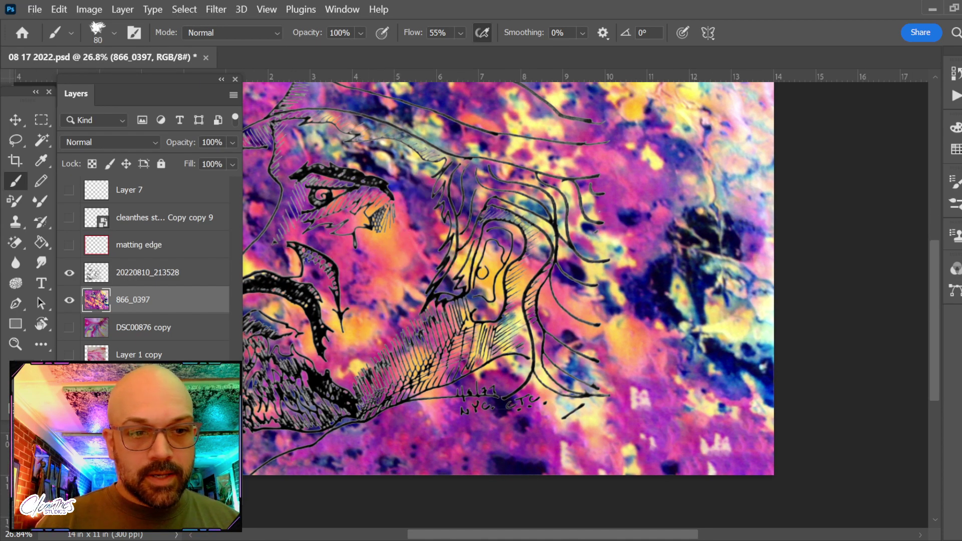
key("ctrl+shift+alt+n")
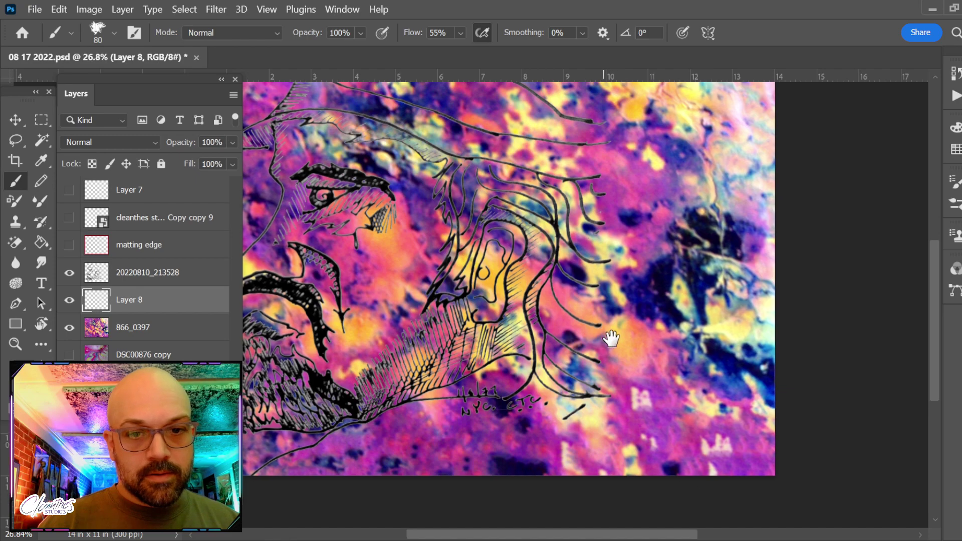
left_click_drag(612, 337, 668, 354)
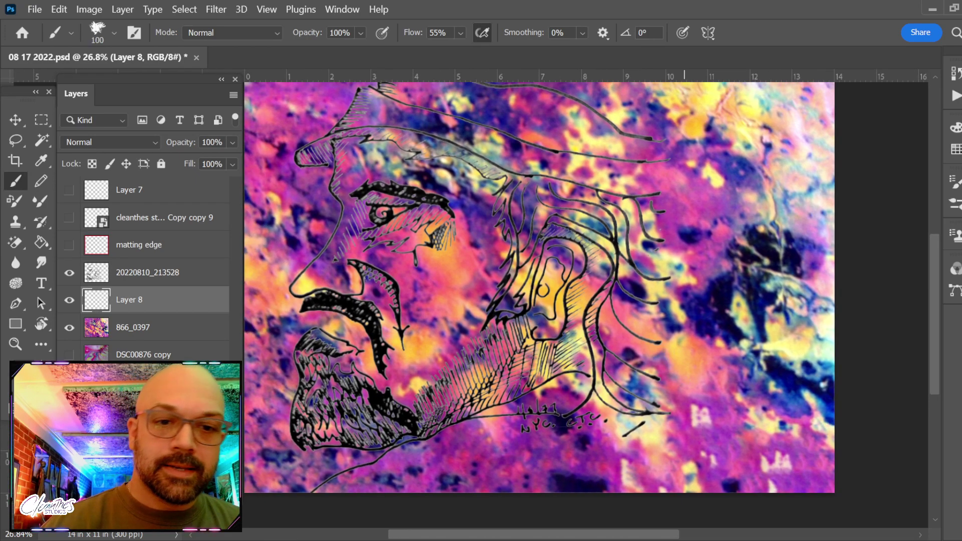
key("bracketright")
key("bracketright")
key("bracketright")
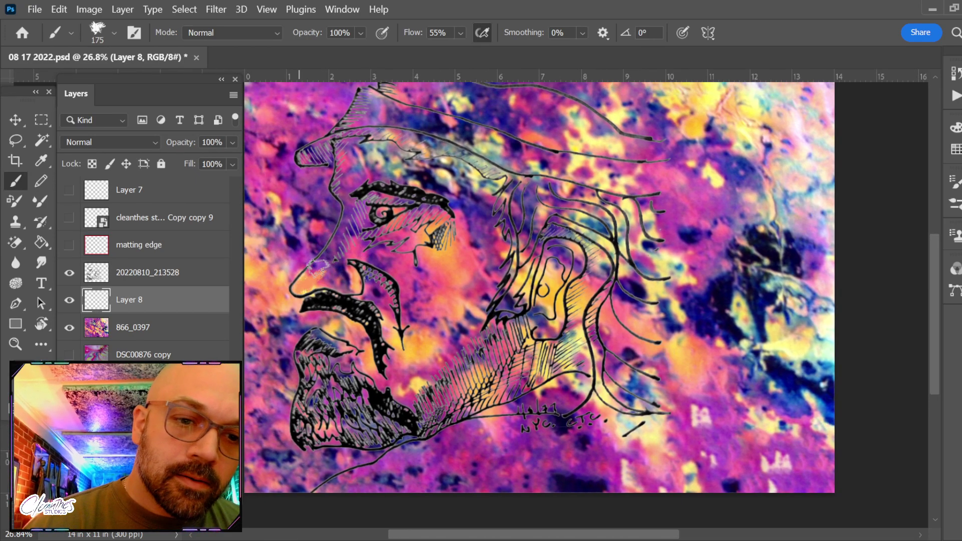
Try orange brush strokes over the nose, undo them, and set the brush opacity to 48%.
mouse_move(316, 268)
left_mouse_down()
mouse_move(301, 284)
mouse_move(333, 280)
mouse_move(357, 262)
left_mouse_up()
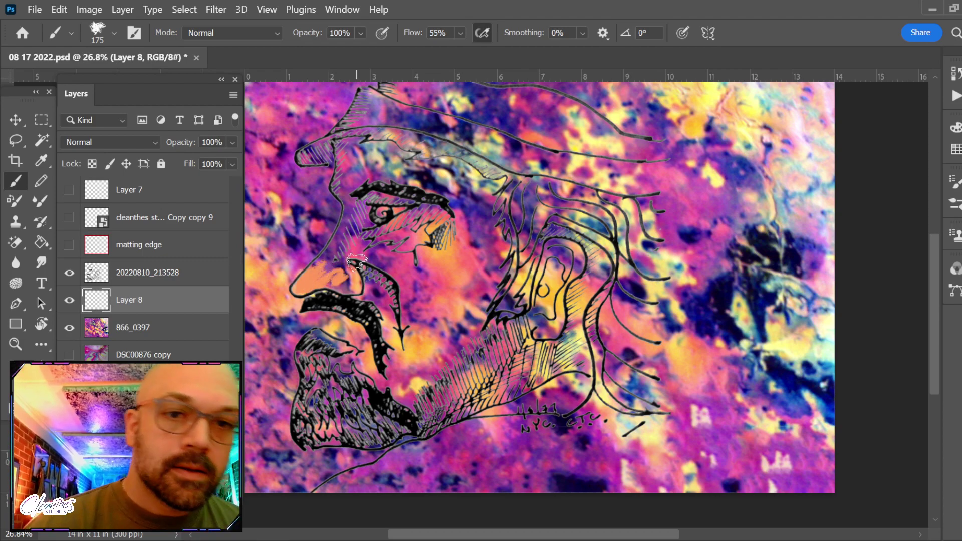
key("ctrl+z")
key("ctrl+z")
key("ctrl+z")
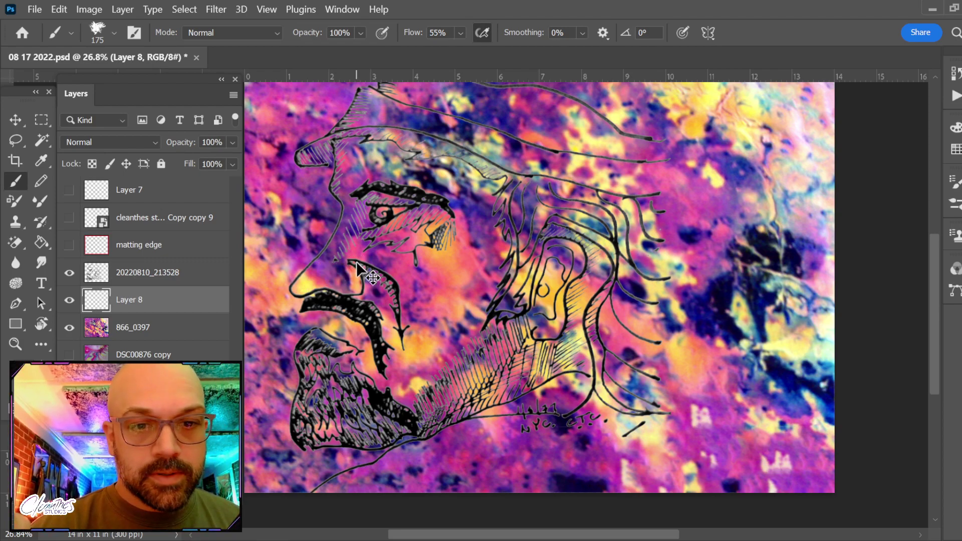
left_click_drag(361, 33, 356, 49)
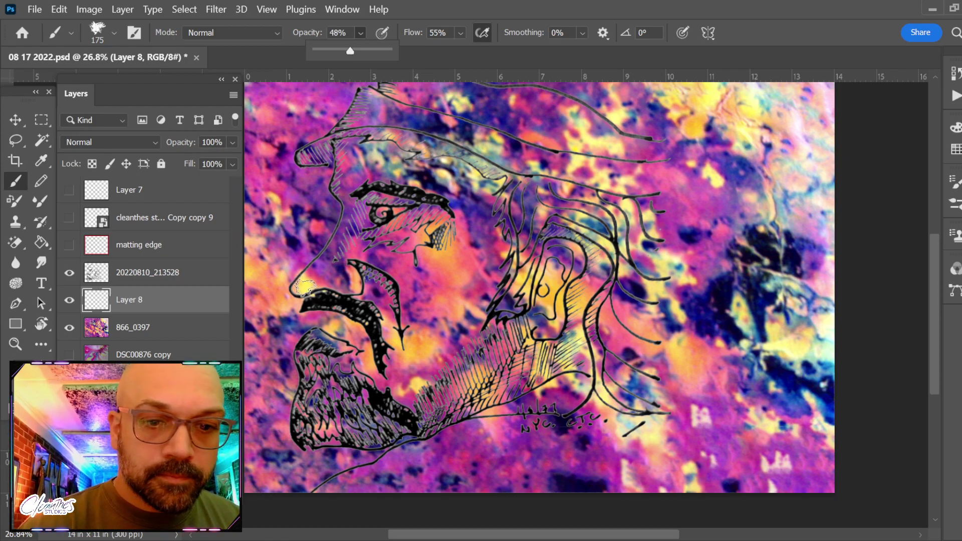
Rename the 20220810_213528 layer as "line art" after trying a Magic Wand selection at the nose.
key("w")
left_click(317, 277)
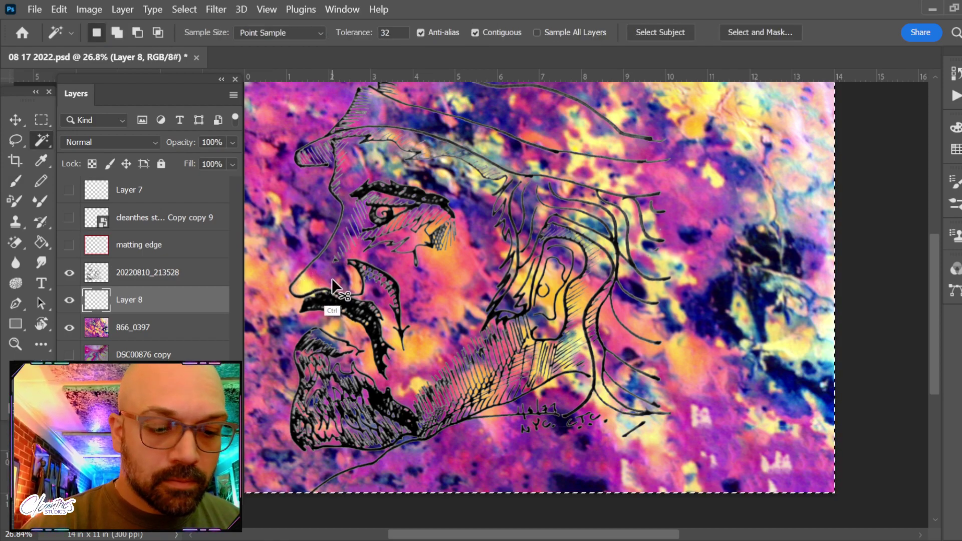
left_click(135, 273)
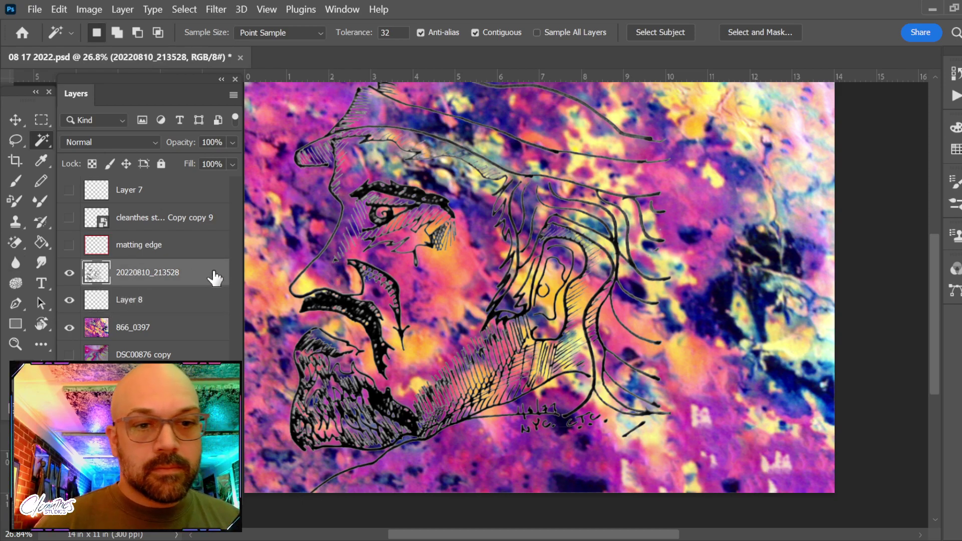
double_click(179, 273)
type("line art")
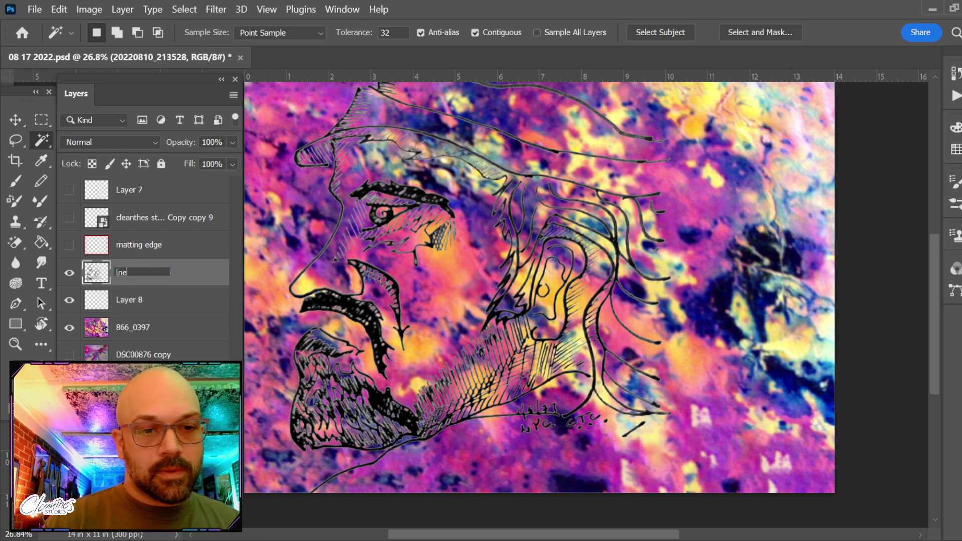
key("Return")
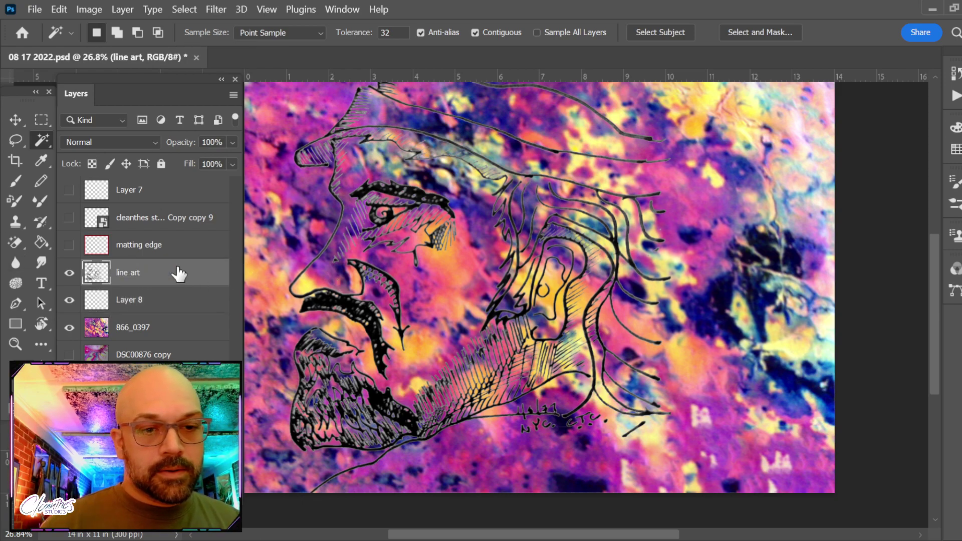
Rename Layer 8 as "base color" and return to the Brush tool.
double_click(131, 301)
type("base color")
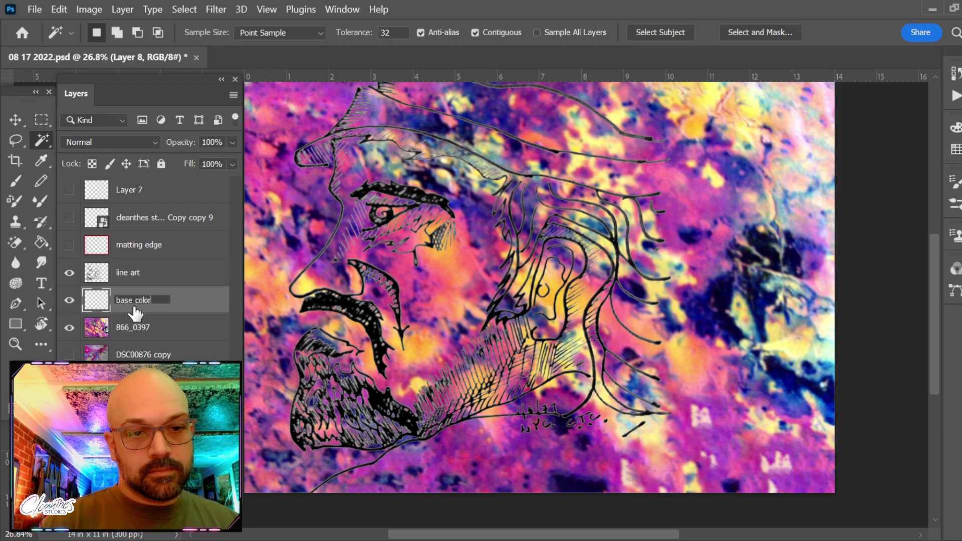
key("Return")
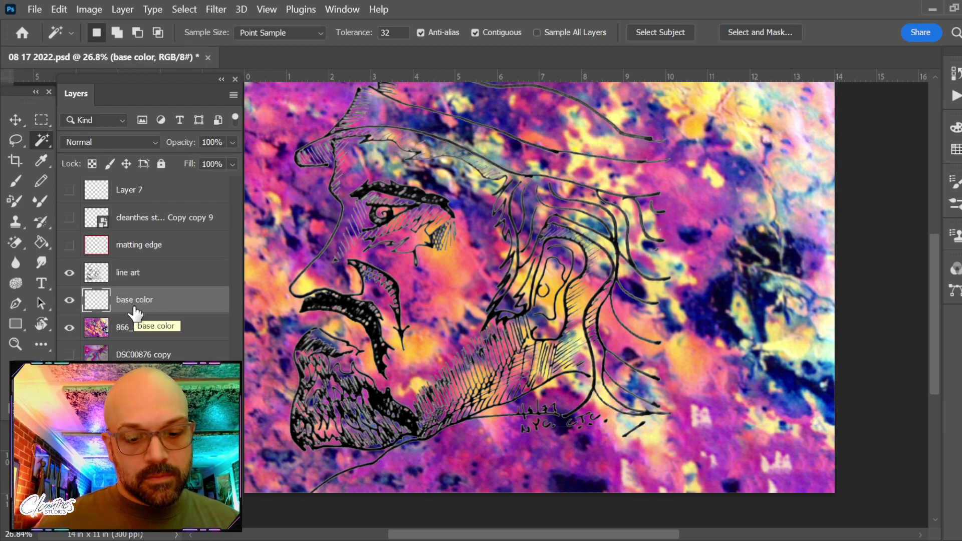
key("b")
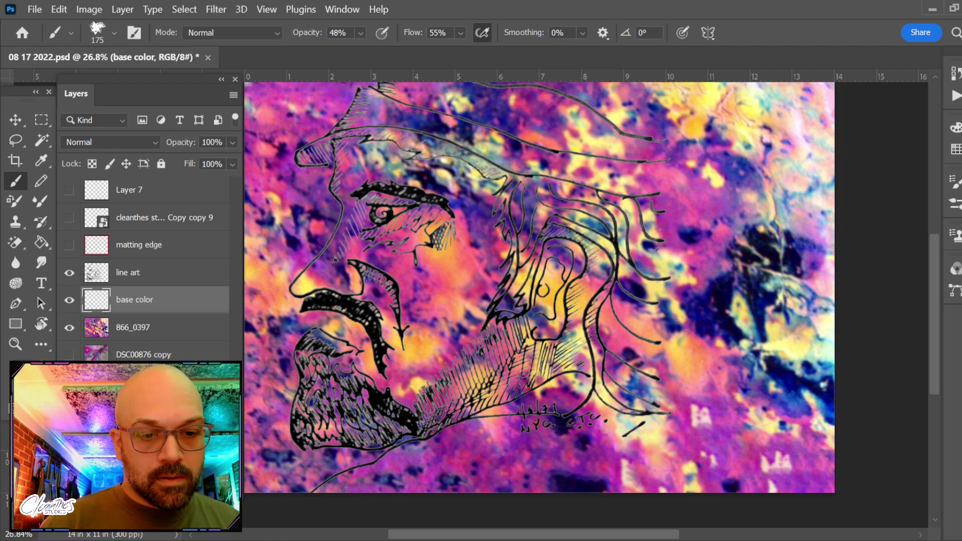
Duplicate the line art layer, merge the copy into the base color layer, and hide the line art layer.
left_click(140, 272)
key("ctrl+j")
left_click_drag(181, 273, 176, 312)
key("ctrl+e")
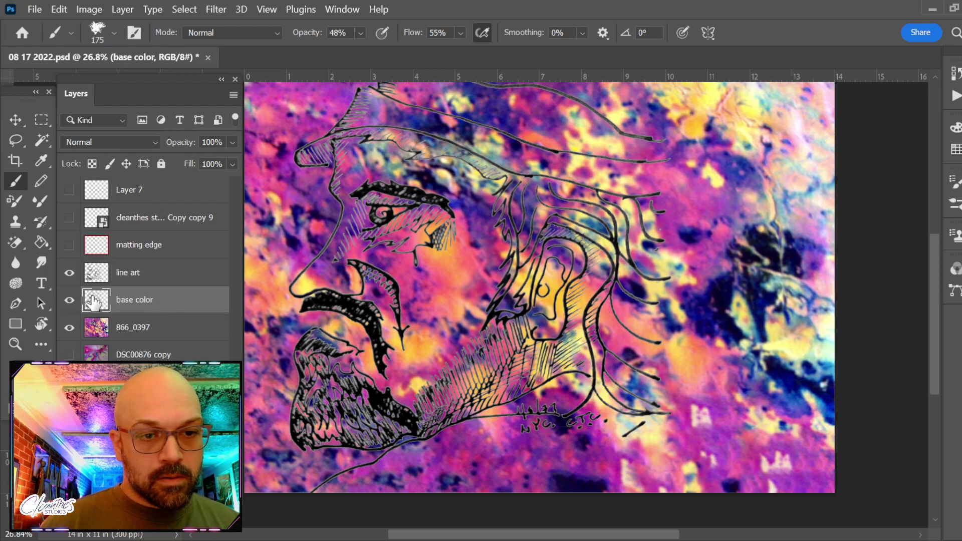
left_click(69, 273)
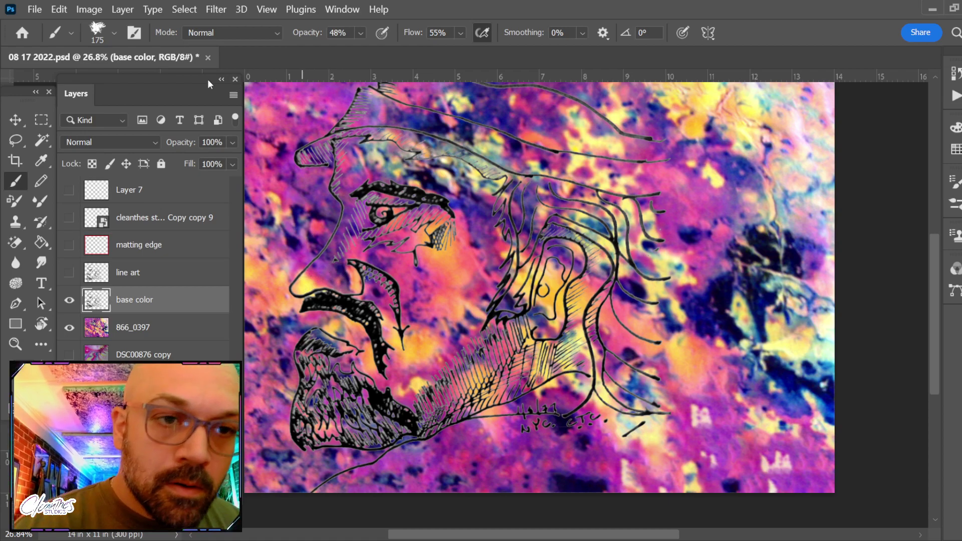
Set the brush blending mode to Behind and paint orange over the nose up to the brow on the base color layer.
left_click(230, 32)
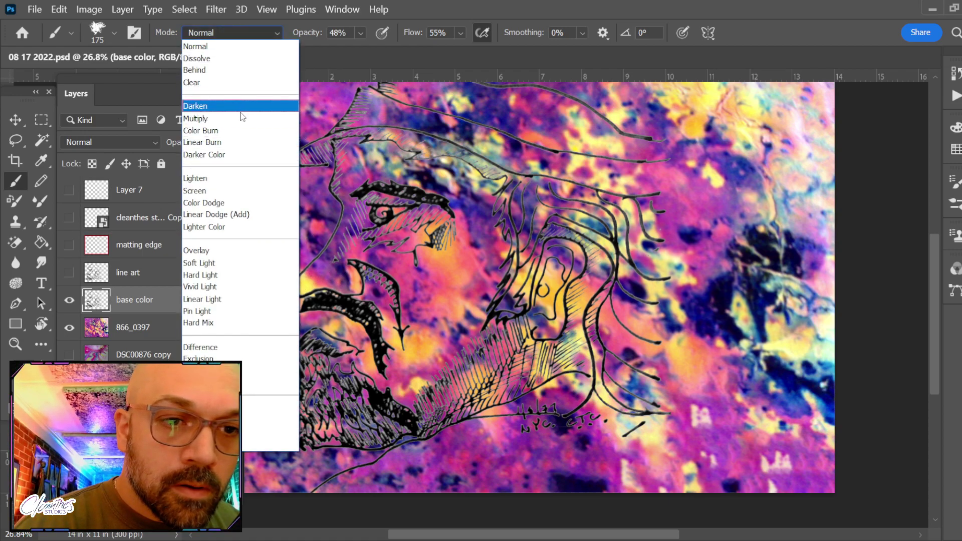
left_click(248, 69)
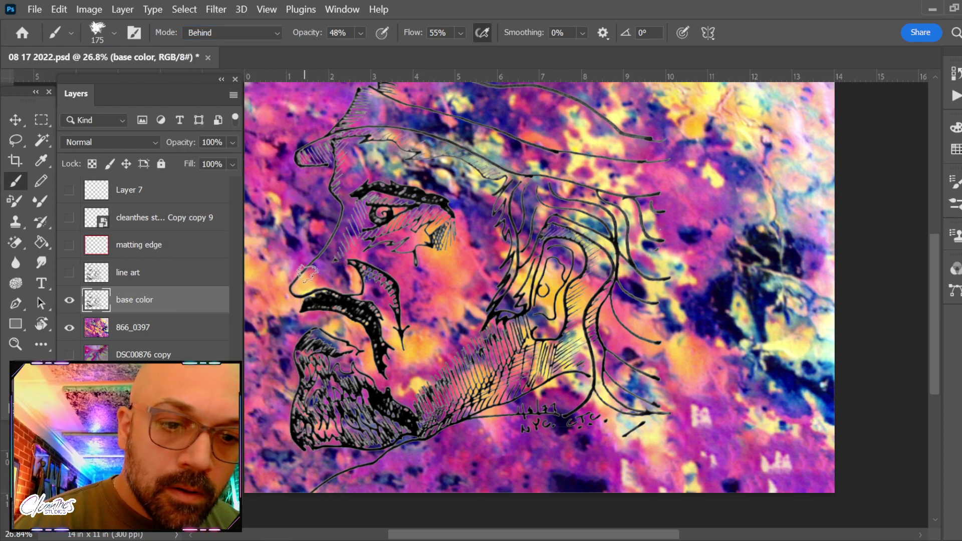
mouse_move(344, 265)
left_mouse_down()
mouse_move(358, 285)
mouse_move(350, 234)
mouse_move(331, 249)
mouse_move(353, 201)
mouse_move(305, 281)
mouse_move(324, 266)
mouse_move(374, 163)
mouse_move(348, 213)
mouse_move(328, 170)
left_mouse_up()
Outline the face with a freehand Lasso selection along the mustache, beard edge, jaw, ear, sideburn, hairline and nose.
key("l")
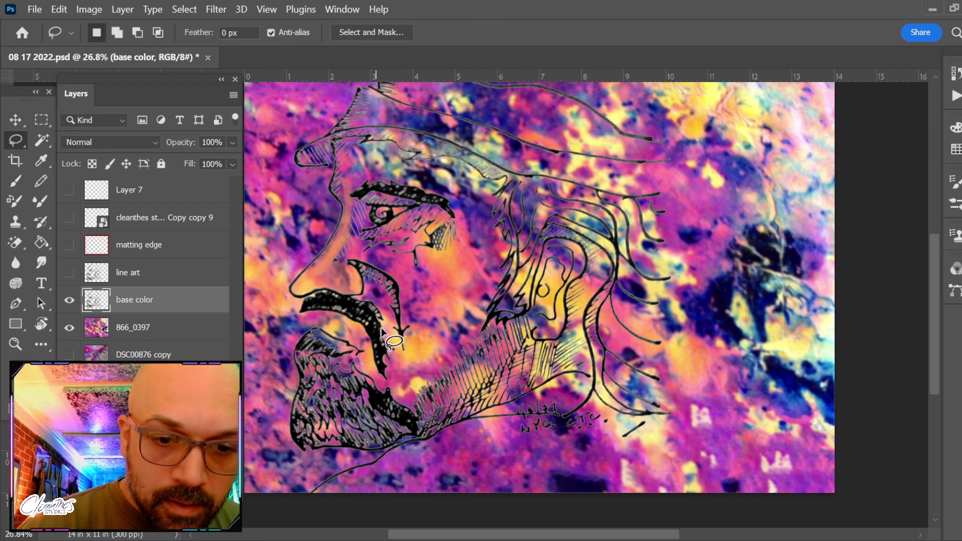
mouse_move(381, 328)
left_mouse_down()
mouse_move(382, 371)
mouse_move(355, 357)
mouse_move(411, 415)
left_mouse_up()
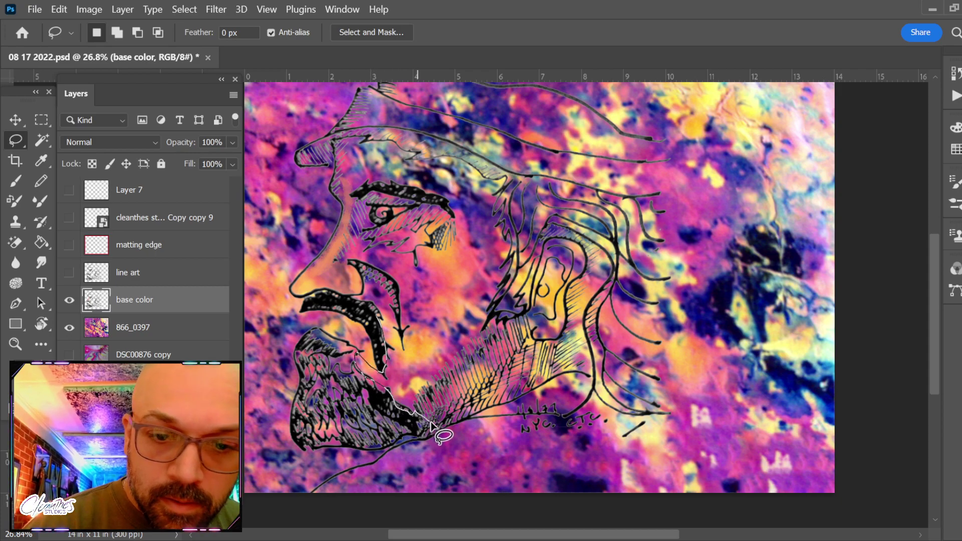
mouse_move(496, 397)
left_mouse_down()
mouse_move(520, 387)
mouse_move(527, 344)
mouse_move(553, 335)
mouse_move(571, 277)
left_mouse_up()
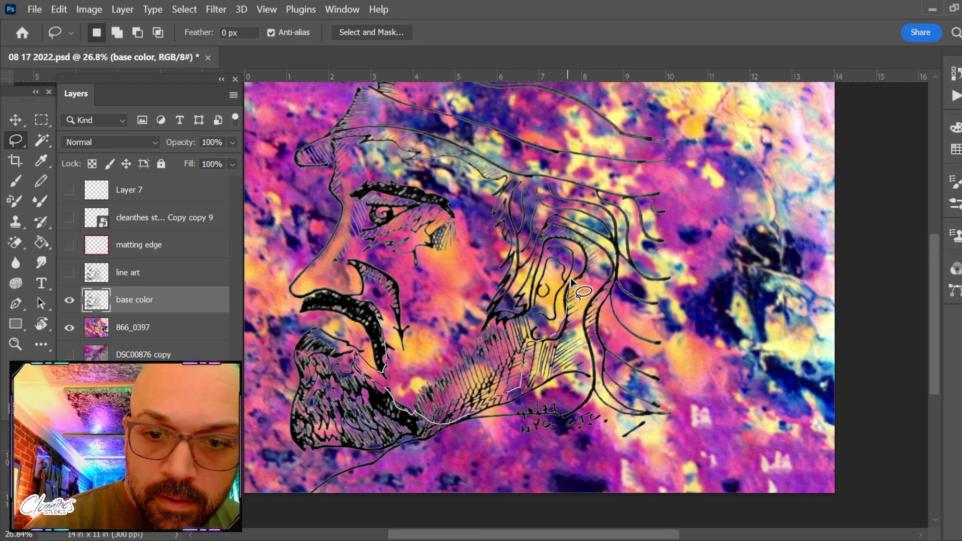
mouse_move(549, 239)
left_mouse_down()
mouse_move(522, 311)
mouse_move(483, 330)
mouse_move(508, 262)
left_mouse_up()
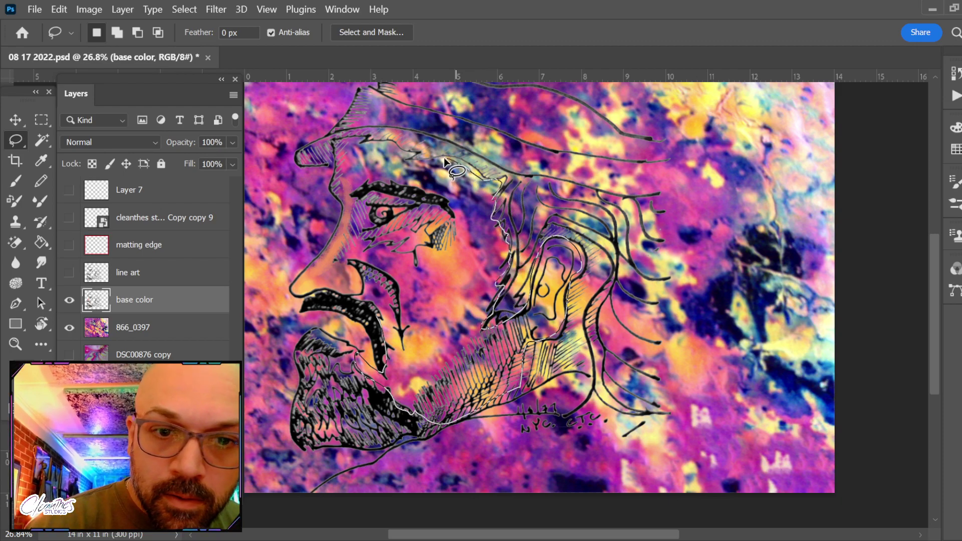
left_click_drag(445, 161, 411, 158)
mouse_move(336, 151)
left_mouse_down()
mouse_move(325, 247)
mouse_move(304, 270)
mouse_move(316, 290)
mouse_move(362, 290)
left_mouse_up()
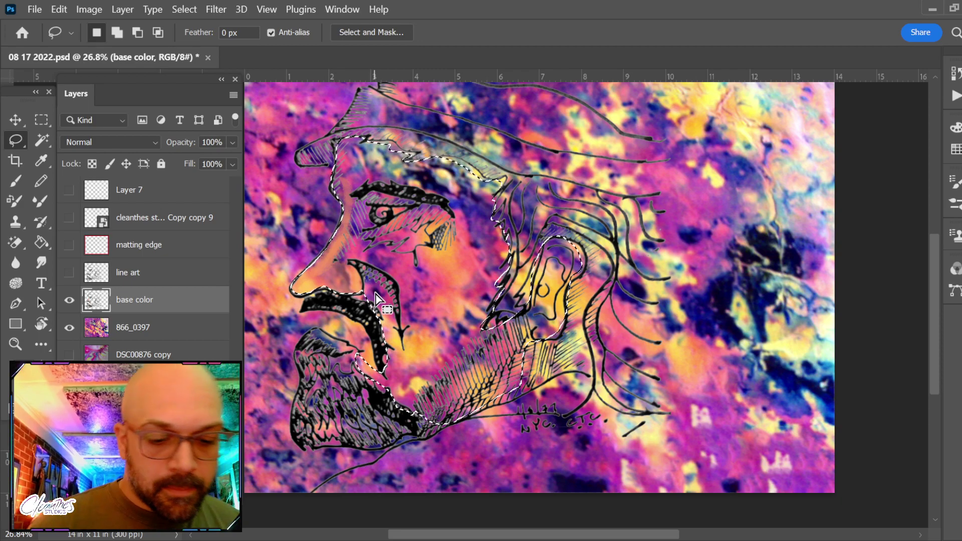
Fill the open skin area of the face selection with orange using the Paint Bucket in Normal mode.
key("g")
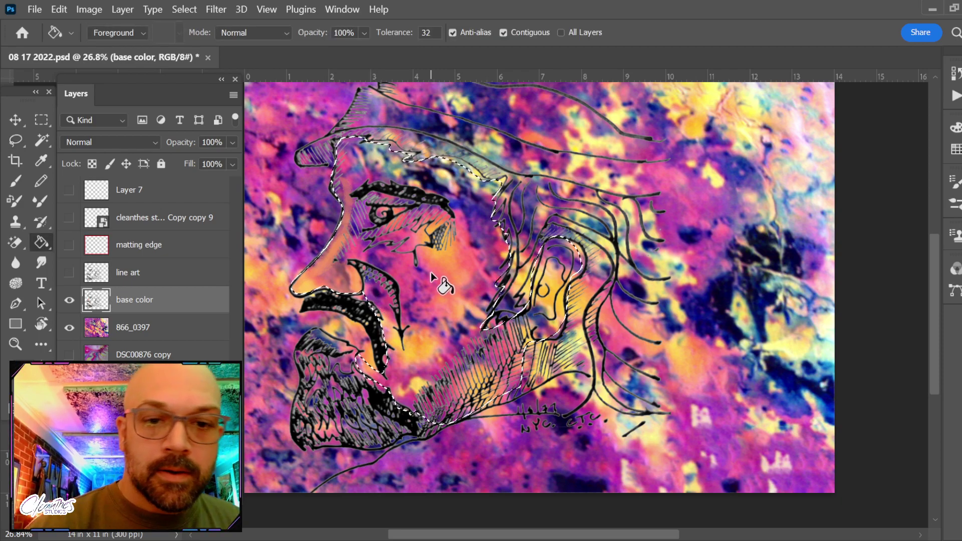
key("b")
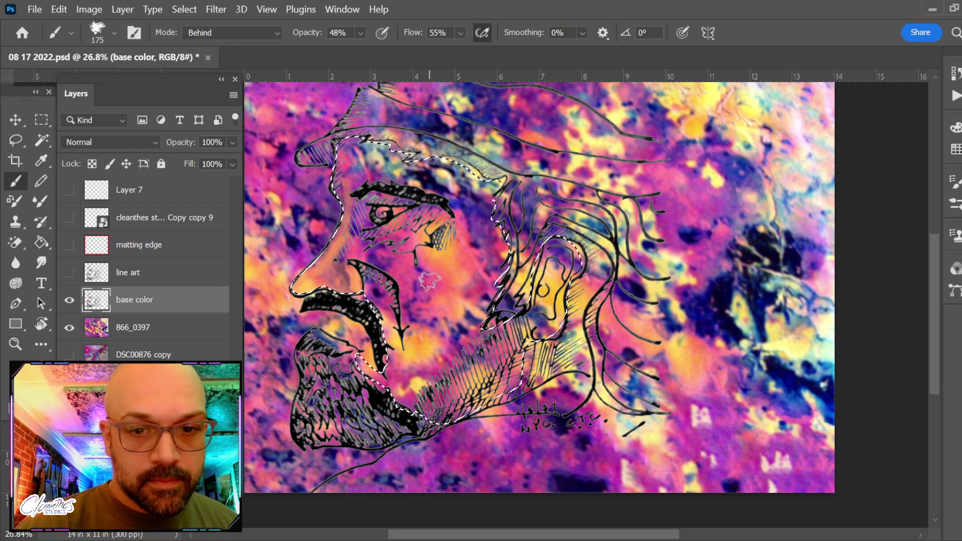
key("g")
left_click(434, 277)
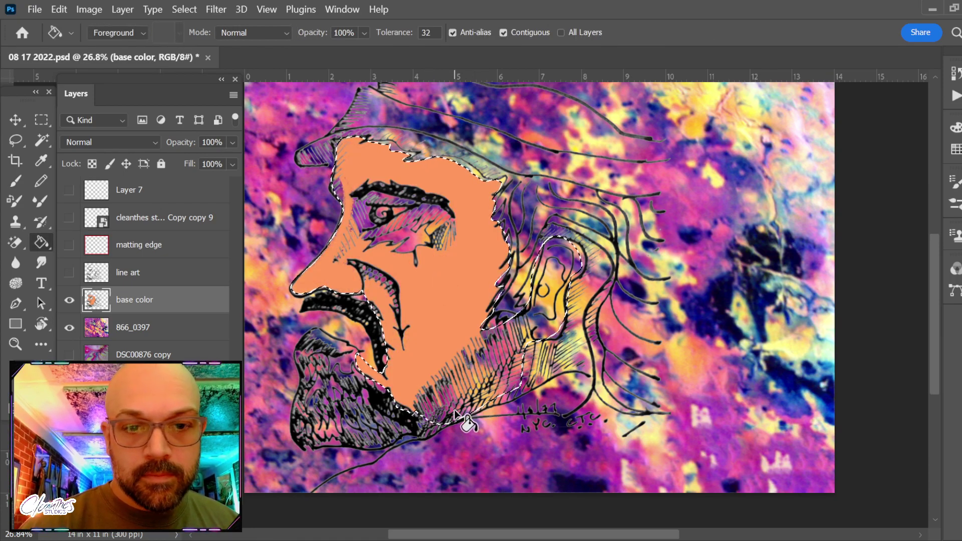
left_click(256, 33)
left_click(267, 45)
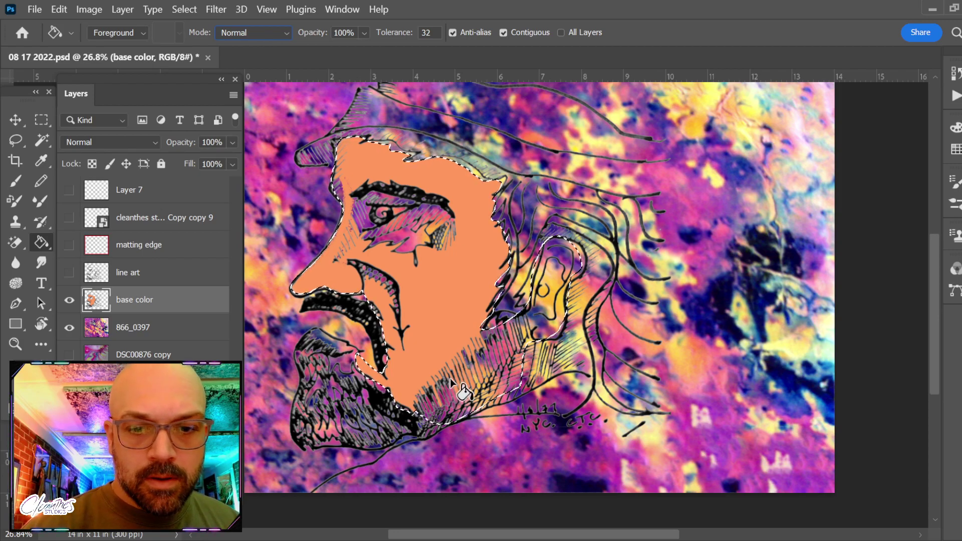
Deselect the face and paint orange behind the eye, ear and jaw hatching, adjusting the brush size up to 250.
key("b")
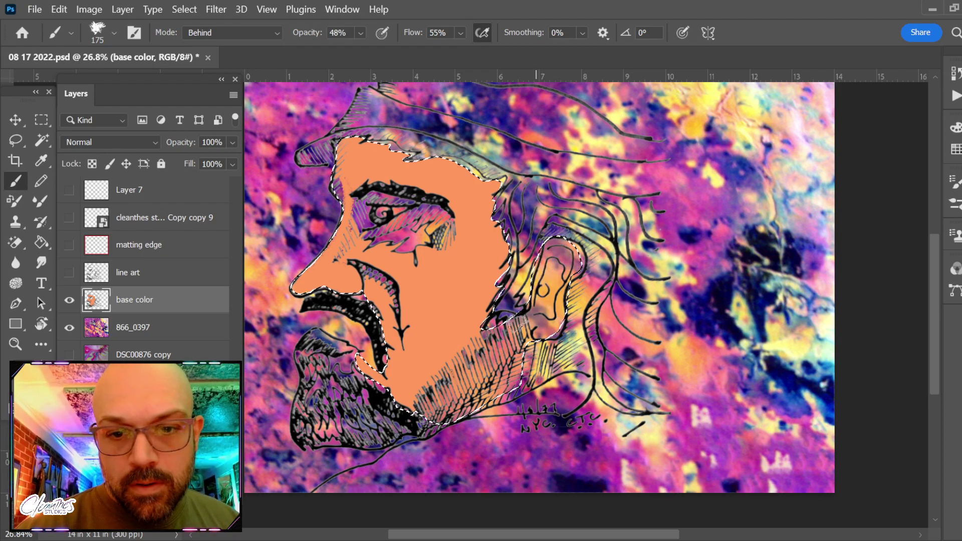
key("ctrl+d")
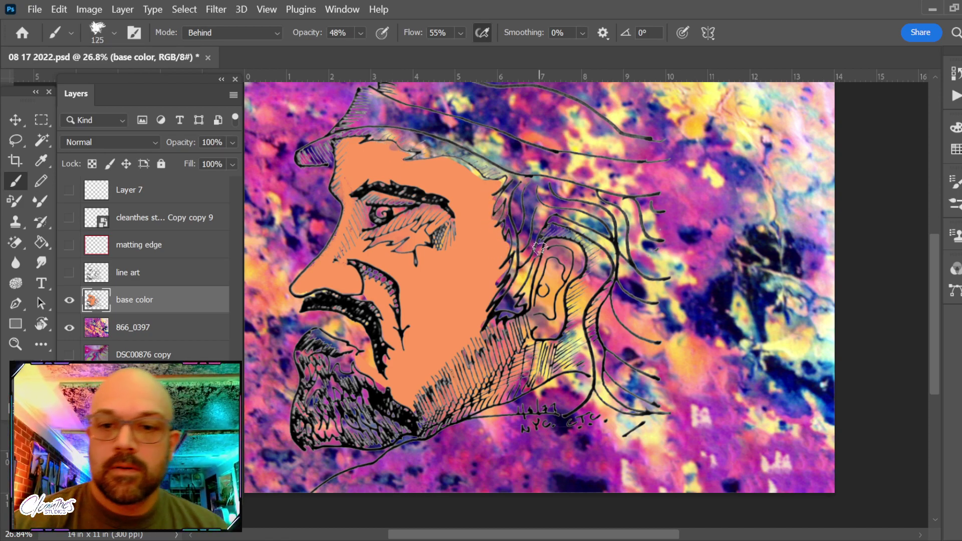
key("bracketleft")
key("bracketleft")
key("bracketleft")
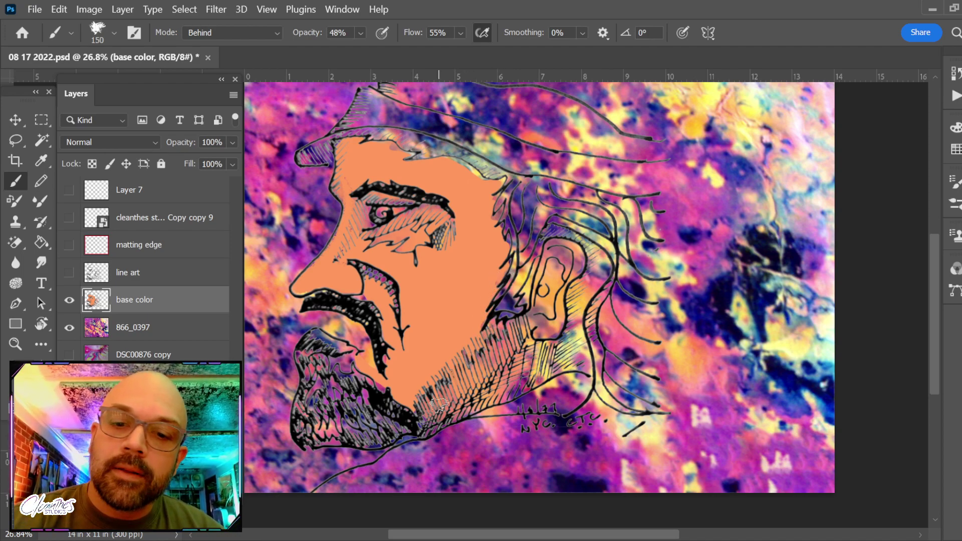
key("bracketright")
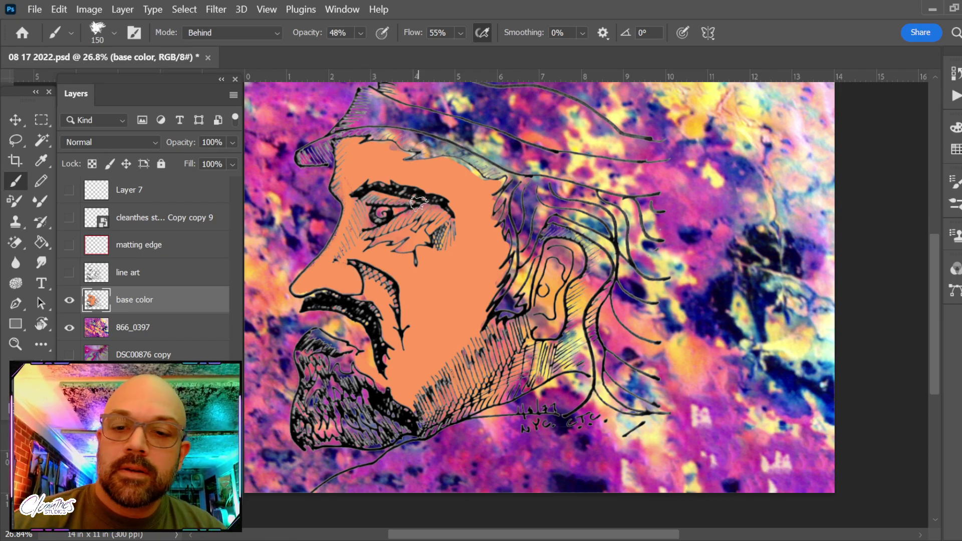
key("bracketright")
key("bracketright")
key("bracketright")
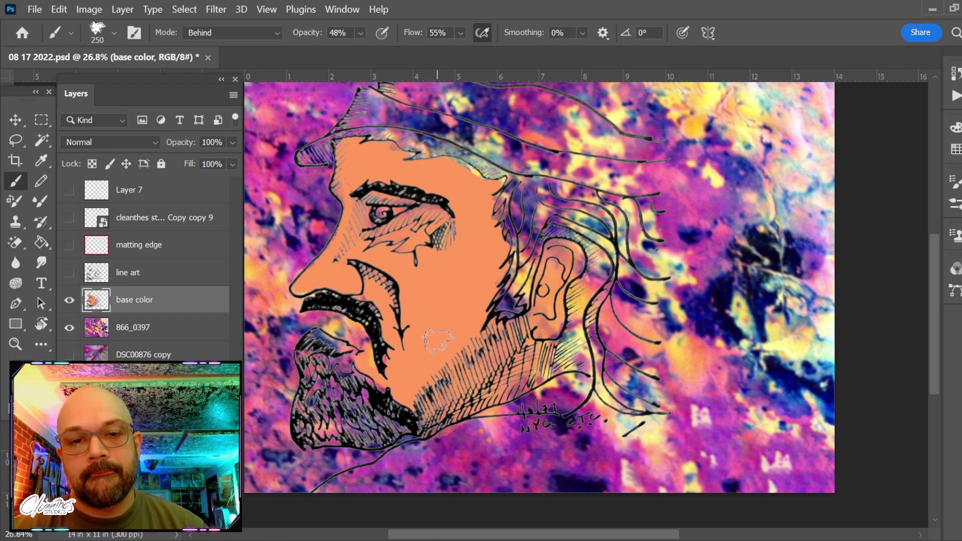
Sample a dark purple-blue from the background texture and set the brush to Normal mode at size 80.
key("alt")
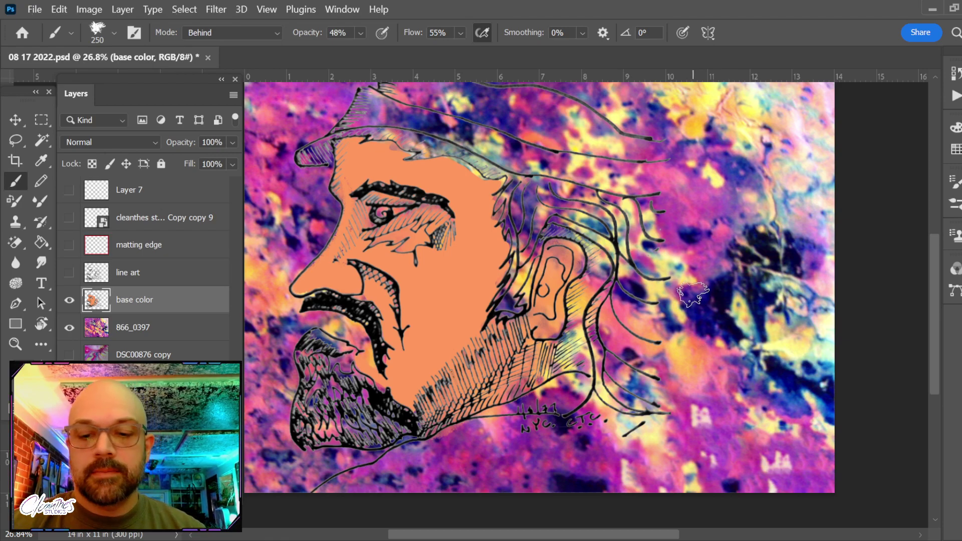
key("bracketleft")
key("bracketleft")
key("bracketleft")
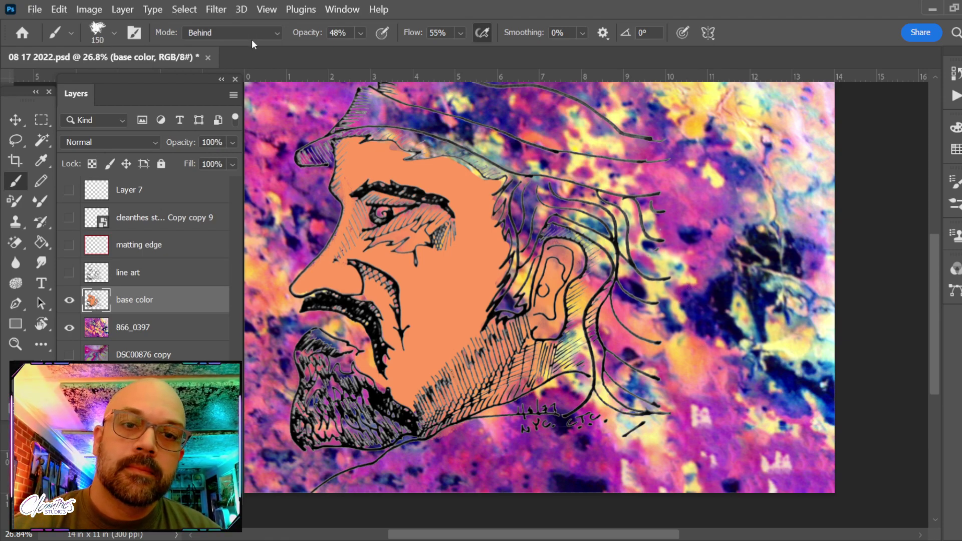
left_click(252, 43)
left_click(252, 42)
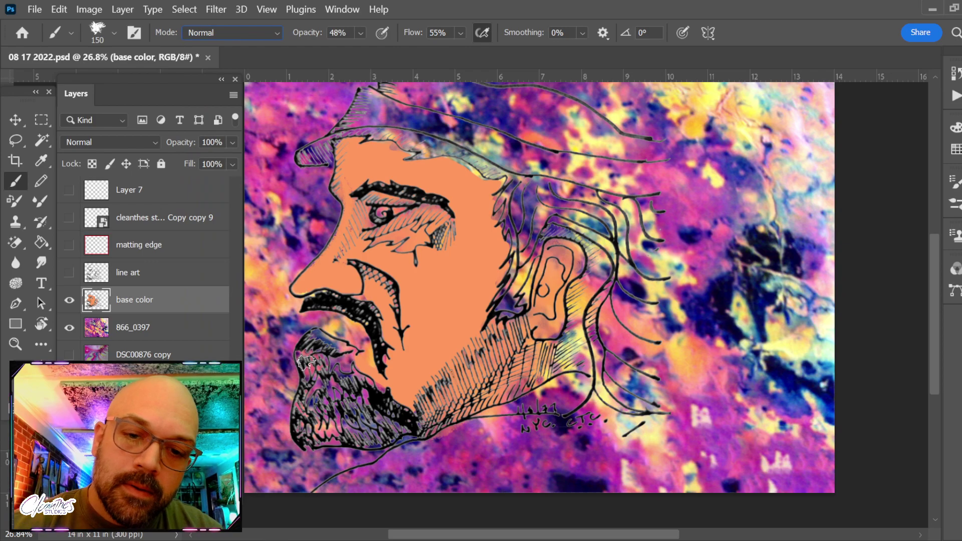
key("bracketleft")
key("bracketleft")
key("bracketleft")
key("bracketleft")
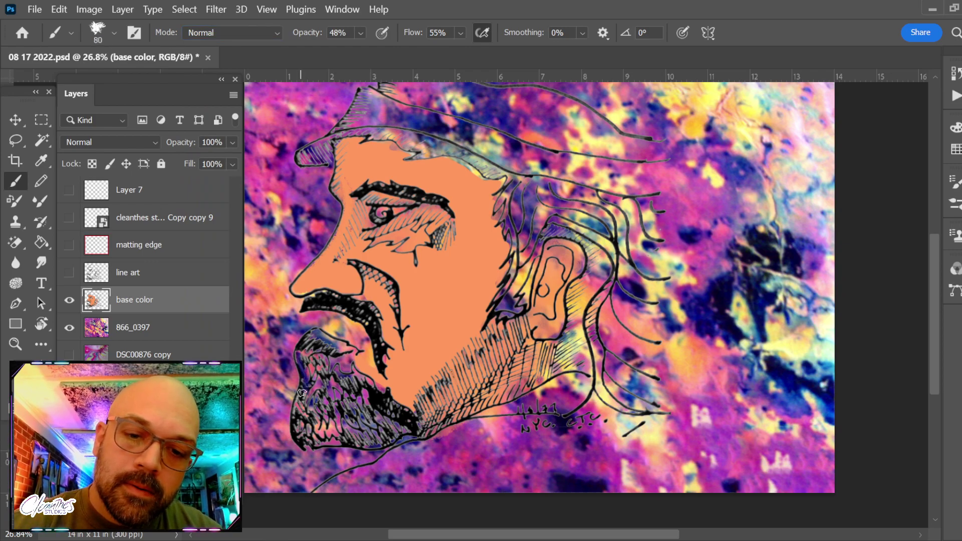
Paint dark purple-blue strokes over the beard, enlarging the brush to 100 for the lower part.
left_click_drag(308, 374, 336, 384)
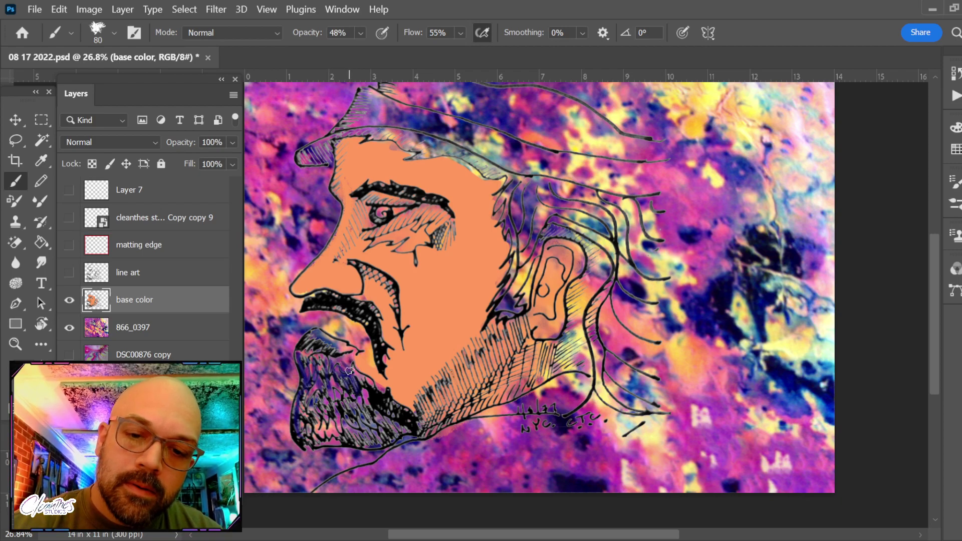
key("bracketright")
key("bracketright")
mouse_move(316, 396)
left_mouse_down()
mouse_move(308, 431)
mouse_move(310, 417)
left_mouse_up()
mouse_move(322, 468)
left_mouse_down()
mouse_move(318, 409)
mouse_move(330, 448)
mouse_move(316, 399)
mouse_move(325, 465)
left_mouse_up()
mouse_move(314, 403)
left_mouse_down()
mouse_move(324, 426)
mouse_move(326, 415)
mouse_move(361, 416)
mouse_move(350, 400)
mouse_move(367, 455)
mouse_move(357, 413)
mouse_move(379, 438)
mouse_move(388, 407)
mouse_move(386, 429)
mouse_move(367, 432)
mouse_move(393, 411)
left_mouse_up()
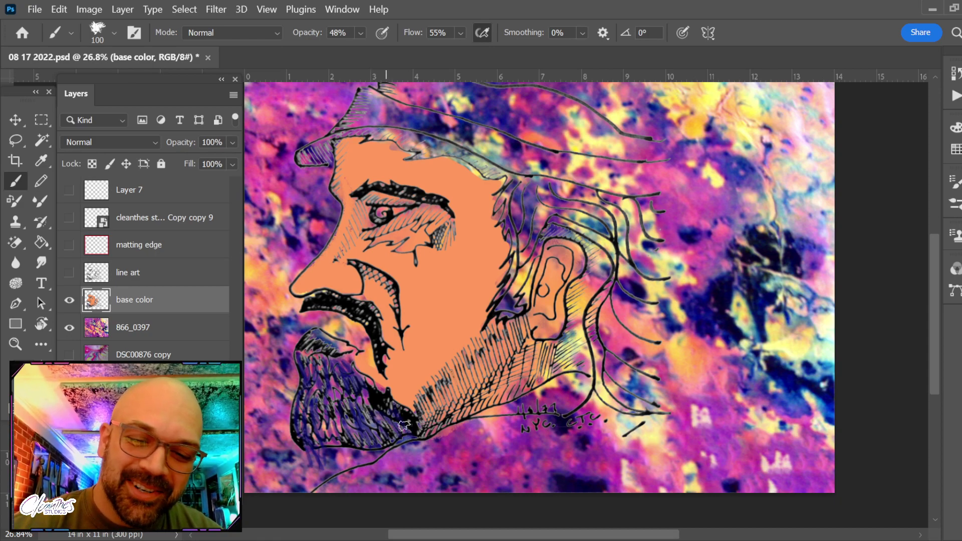
Fill the rest of the beard with dark purple-blue using a larger brush, and reduce the brush size to 90.
key("bracketright")
key("bracketright")
key("bracketright")
mouse_move(325, 380)
left_mouse_down()
mouse_move(310, 394)
mouse_move(349, 440)
mouse_move(370, 402)
mouse_move(399, 427)
mouse_move(346, 374)
mouse_move(330, 374)
mouse_move(302, 417)
mouse_move(341, 438)
mouse_move(329, 440)
mouse_move(307, 356)
mouse_move(326, 364)
left_mouse_up()
key("bracketleft")
key("bracketleft")
key("bracketleft")
key("bracketleft")
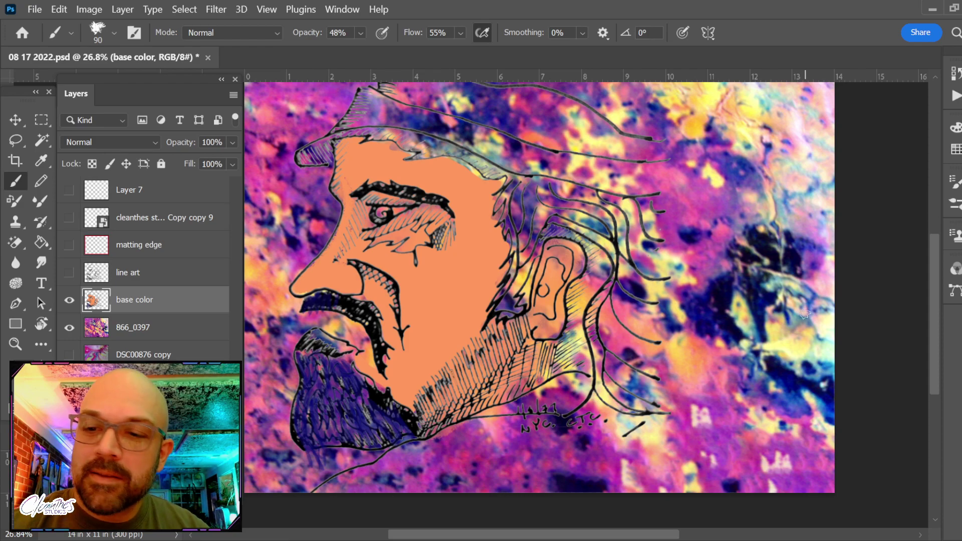
Sample dark color from the background texture and paint the eyebrow and the mustache down to its tip.
key("alt")
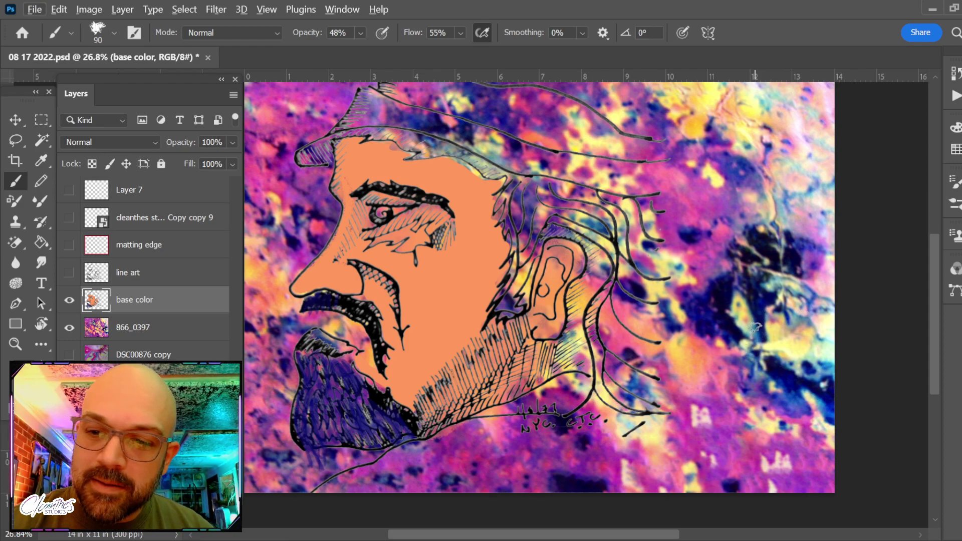
key("alt")
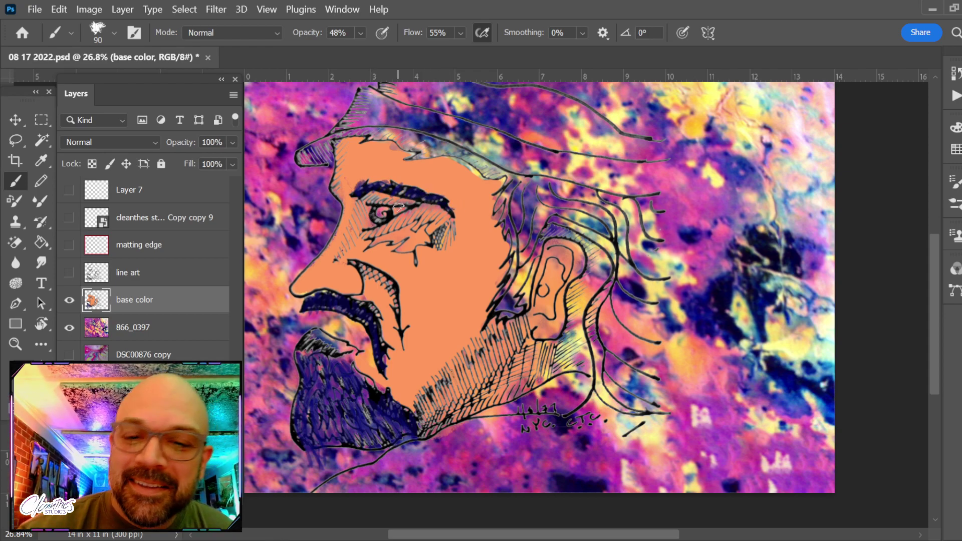
left_click_drag(382, 375, 397, 384)
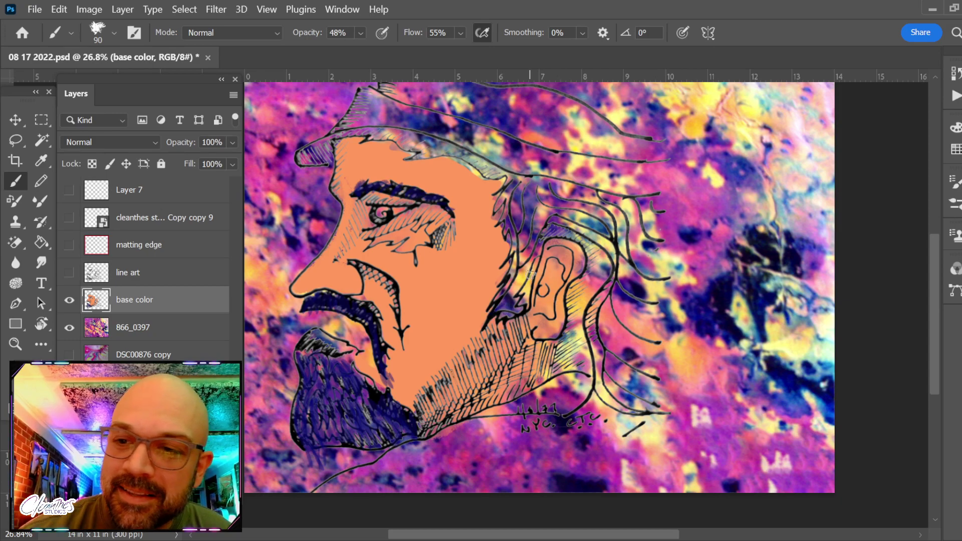
Sample a lighter teal from the background texture and paint highlight strokes down the front of the beard.
key("alt")
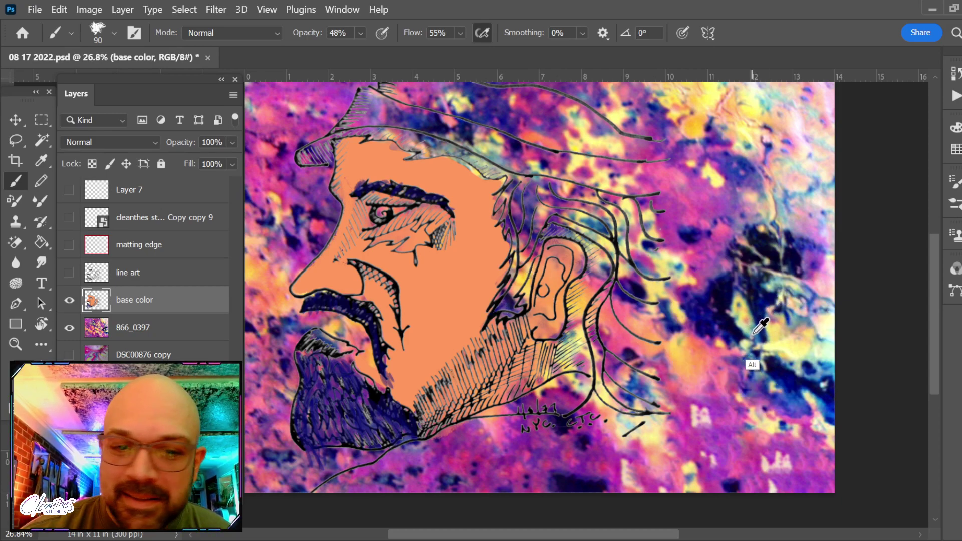
mouse_move(336, 380)
left_mouse_down()
mouse_move(297, 357)
mouse_move(309, 451)
left_mouse_up()
mouse_move(311, 387)
left_mouse_down()
mouse_move(307, 426)
mouse_move(321, 448)
mouse_move(302, 454)
left_mouse_up()
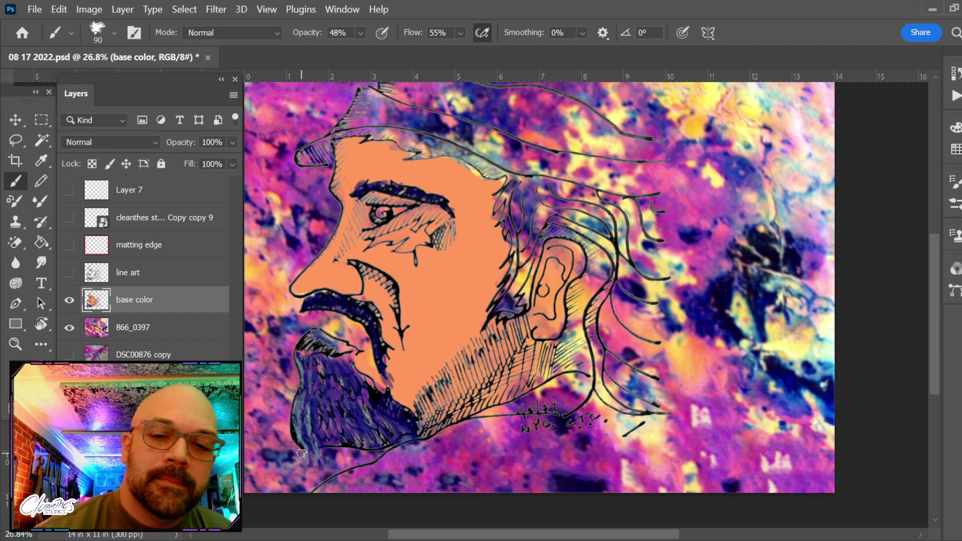
mouse_move(320, 361)
left_mouse_down()
mouse_move(329, 455)
mouse_move(313, 419)
mouse_move(307, 450)
mouse_move(312, 411)
mouse_move(298, 413)
mouse_move(317, 444)
mouse_move(309, 420)
mouse_move(330, 337)
mouse_move(322, 384)
mouse_move(327, 411)
mouse_move(330, 385)
mouse_move(331, 423)
left_mouse_up()
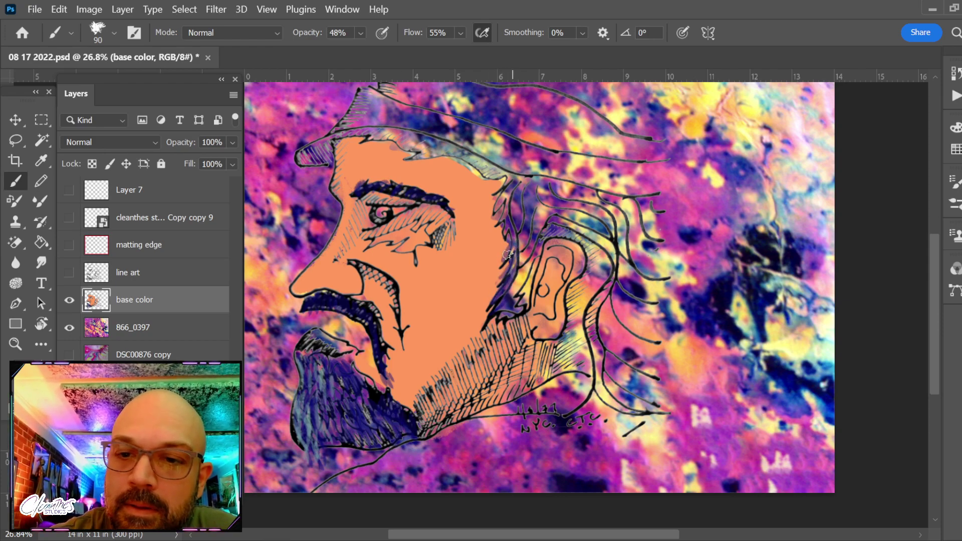
Paint the sideburn and the hair beneath the hat brim dark purple-blue with the size 90 brush.
left_click_drag(507, 224, 508, 202)
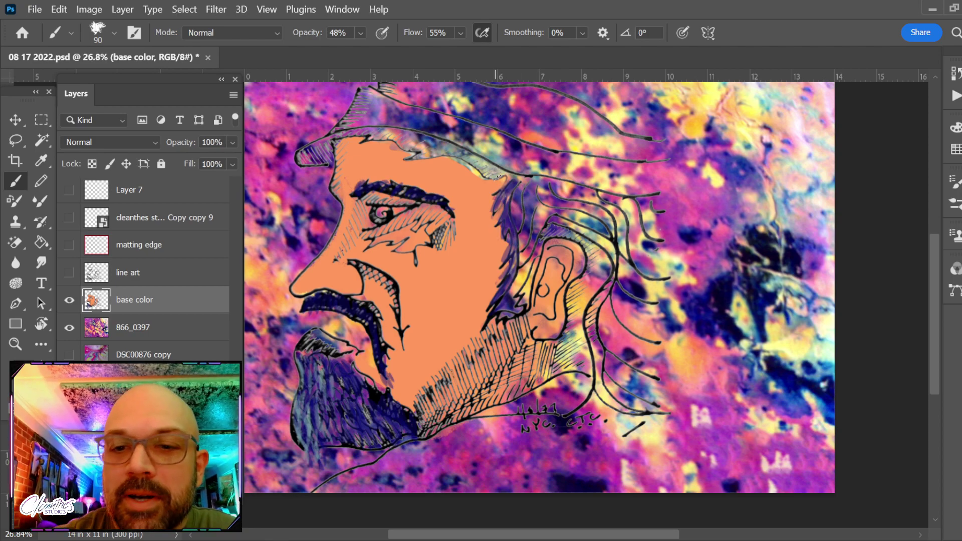
mouse_move(419, 151)
left_mouse_down()
mouse_move(437, 146)
mouse_move(440, 154)
left_mouse_up()
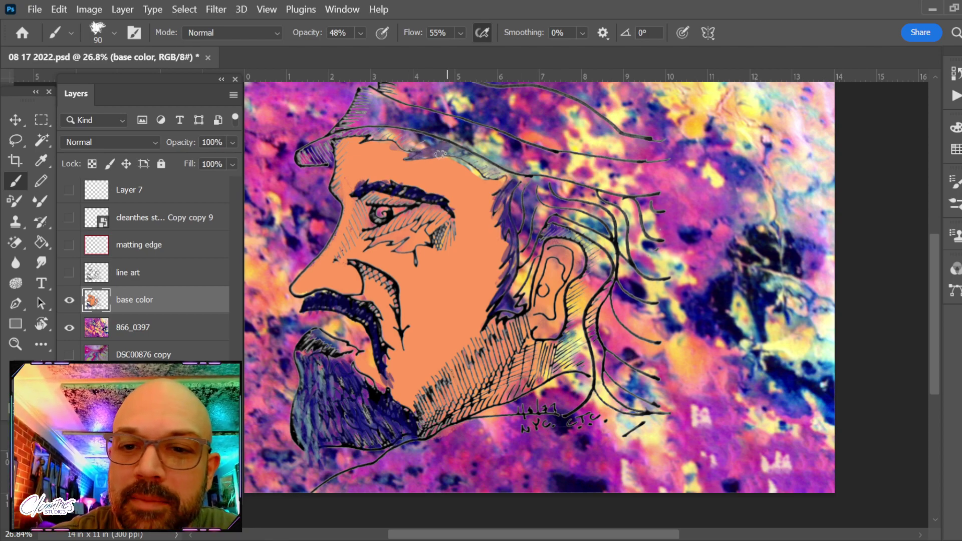
scroll(342, 200, "up", 3)
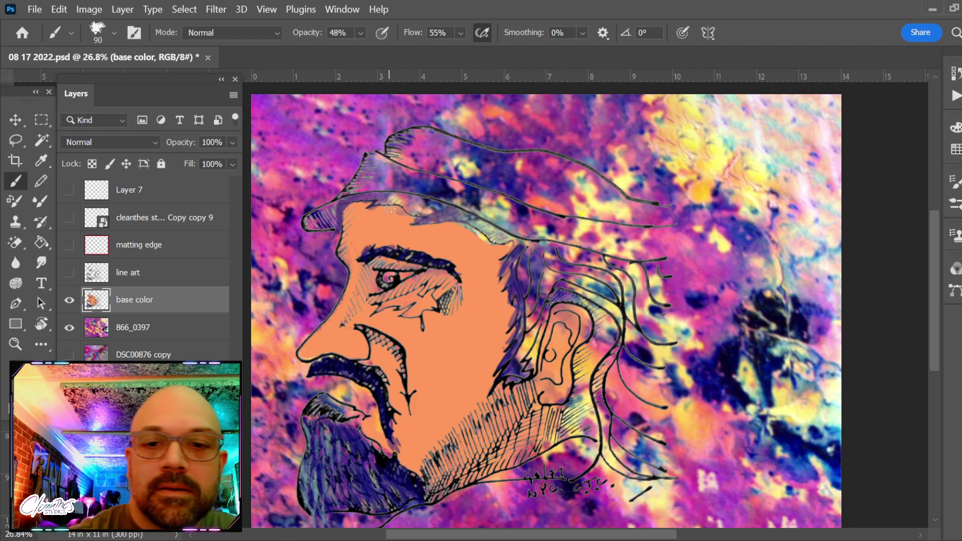
mouse_move(388, 205)
left_mouse_down()
mouse_move(418, 201)
mouse_move(415, 214)
left_mouse_up()
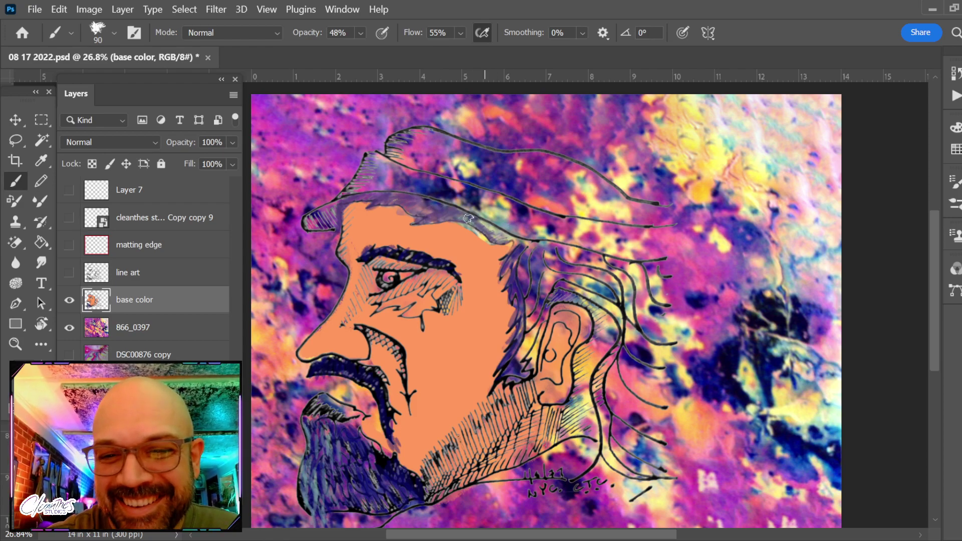
Continue the purple-blue hair with the size 90 brush beneath the hat brim, in front of the ear, above it and down the strands behind it.
mouse_move(468, 219)
left_mouse_down()
mouse_move(509, 240)
mouse_move(477, 219)
left_mouse_up()
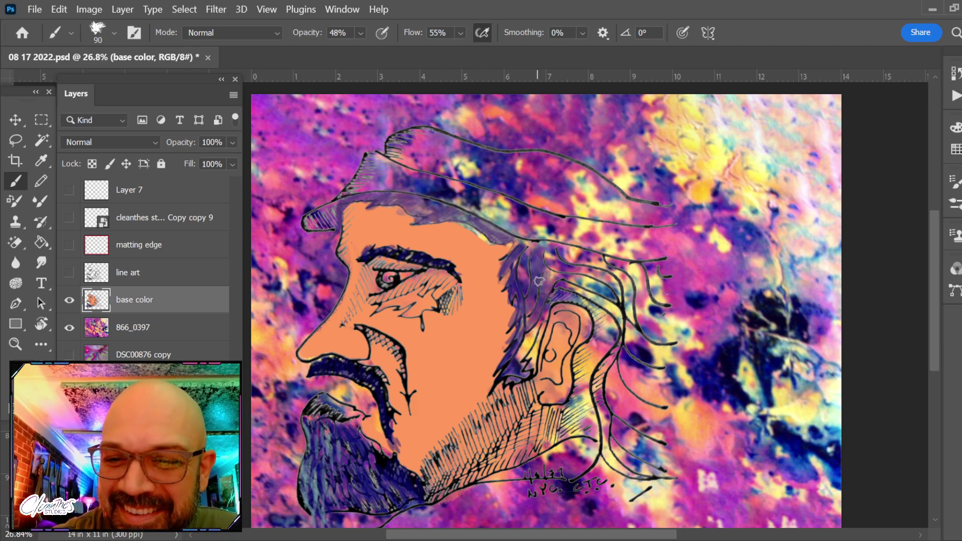
left_click_drag(528, 329, 531, 340)
mouse_move(542, 307)
left_mouse_down()
mouse_move(520, 372)
mouse_move(556, 293)
left_mouse_up()
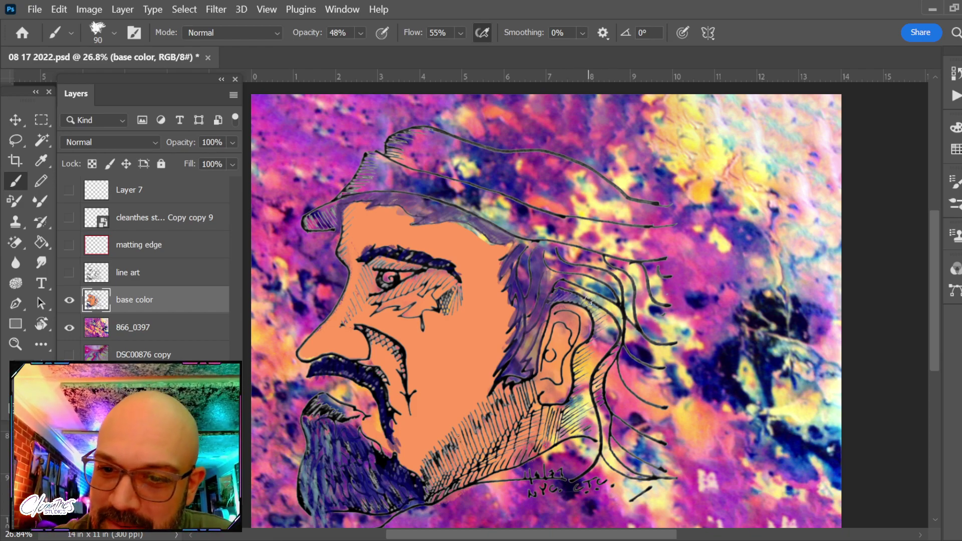
mouse_move(589, 301)
left_mouse_down()
mouse_move(615, 337)
mouse_move(602, 383)
mouse_move(613, 446)
mouse_move(600, 426)
mouse_move(619, 469)
left_mouse_up()
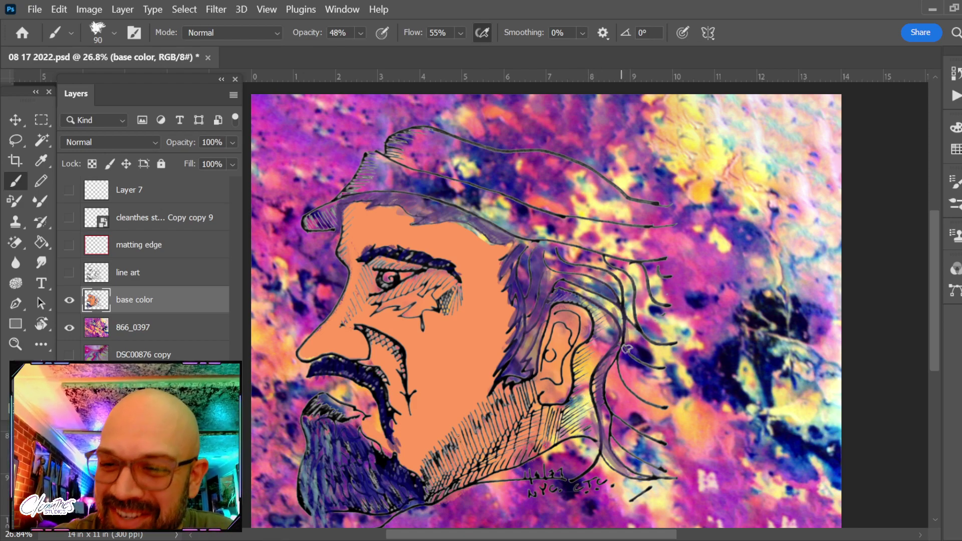
Enlarge the brush to 150 and paint purple-blue strokes along the lower hair strands behind the neck.
key("bracketright")
key("bracketright")
key("bracketright")
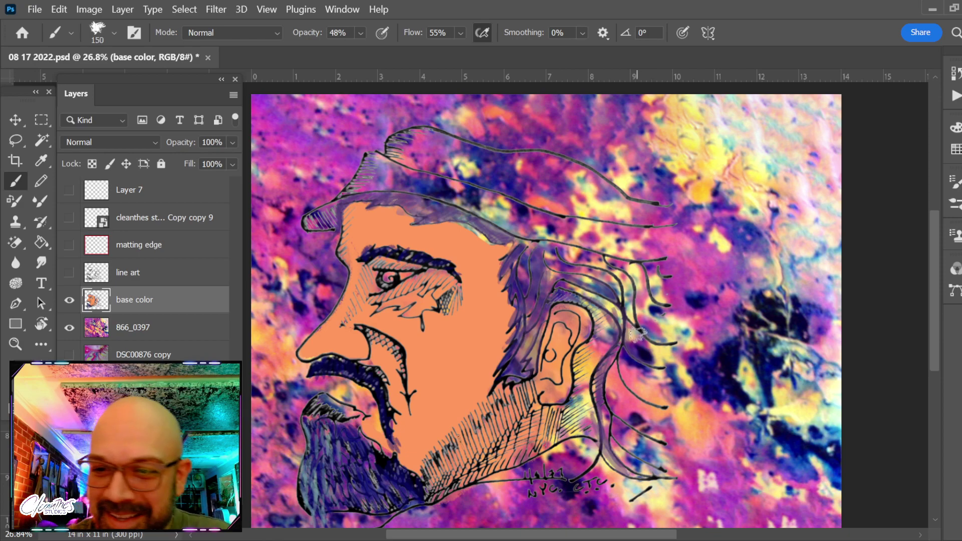
mouse_move(630, 366)
left_mouse_down()
mouse_move(674, 405)
mouse_move(640, 399)
mouse_move(618, 374)
mouse_move(634, 373)
mouse_move(607, 399)
mouse_move(635, 431)
mouse_move(606, 400)
mouse_move(668, 440)
mouse_move(606, 397)
mouse_move(609, 388)
mouse_move(644, 461)
mouse_move(612, 440)
mouse_move(673, 466)
mouse_move(668, 453)
mouse_move(647, 474)
left_mouse_up()
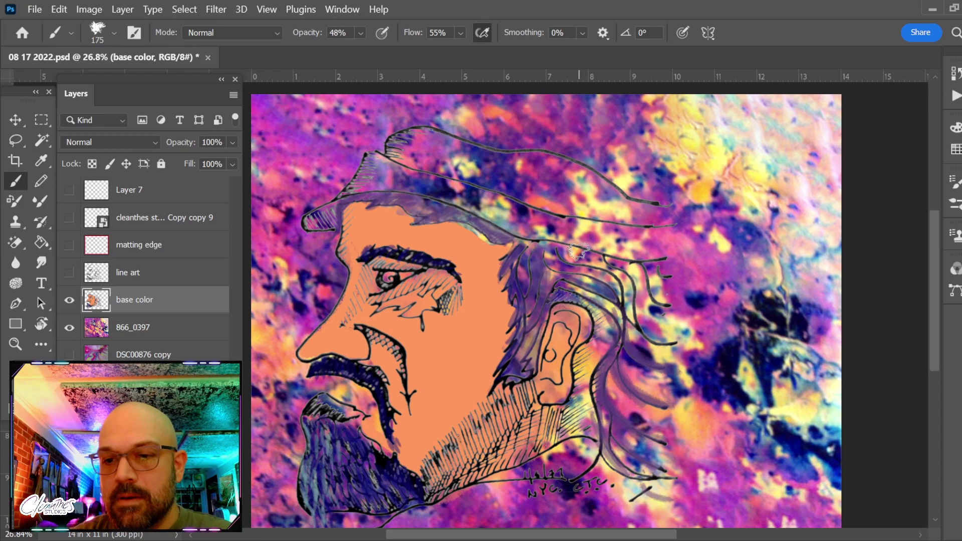
Enlarge the brush to 300 and paint long wavy purple hair strands streaming from the head toward the canvas's right edge.
key("bracketright")
key("bracketright")
key("bracketright")
mouse_move(647, 346)
left_mouse_down()
mouse_move(833, 352)
mouse_move(867, 340)
left_mouse_up()
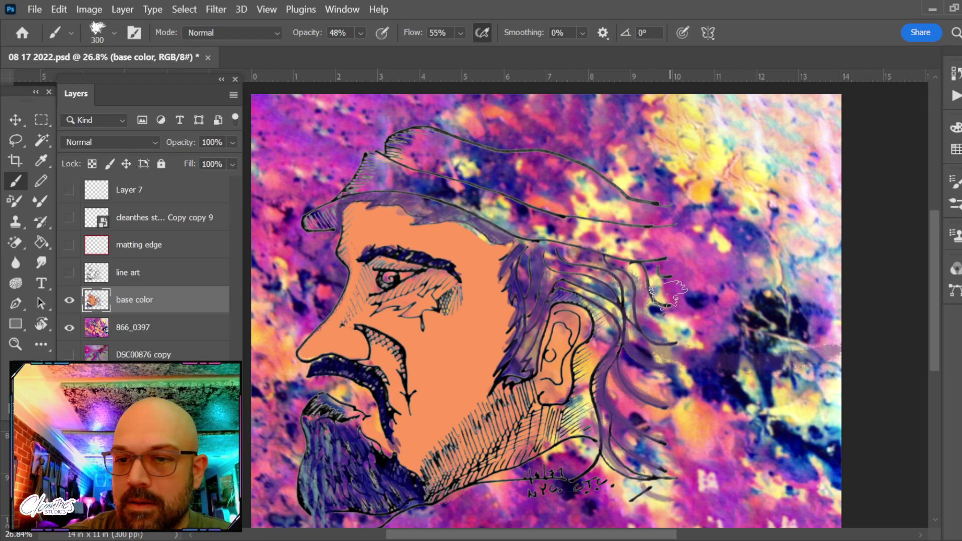
mouse_move(668, 295)
left_mouse_down()
mouse_move(816, 299)
mouse_move(831, 290)
mouse_move(671, 315)
mouse_move(754, 335)
mouse_move(750, 288)
mouse_move(642, 272)
mouse_move(800, 255)
mouse_move(667, 263)
mouse_move(649, 276)
mouse_move(667, 264)
mouse_move(765, 272)
mouse_move(846, 233)
mouse_move(693, 322)
mouse_move(709, 341)
mouse_move(803, 365)
mouse_move(637, 417)
mouse_move(746, 452)
mouse_move(846, 439)
mouse_move(657, 462)
mouse_move(687, 490)
mouse_move(672, 484)
mouse_move(783, 516)
mouse_move(663, 450)
mouse_move(681, 439)
mouse_move(843, 459)
mouse_move(677, 360)
mouse_move(812, 396)
left_mouse_up()
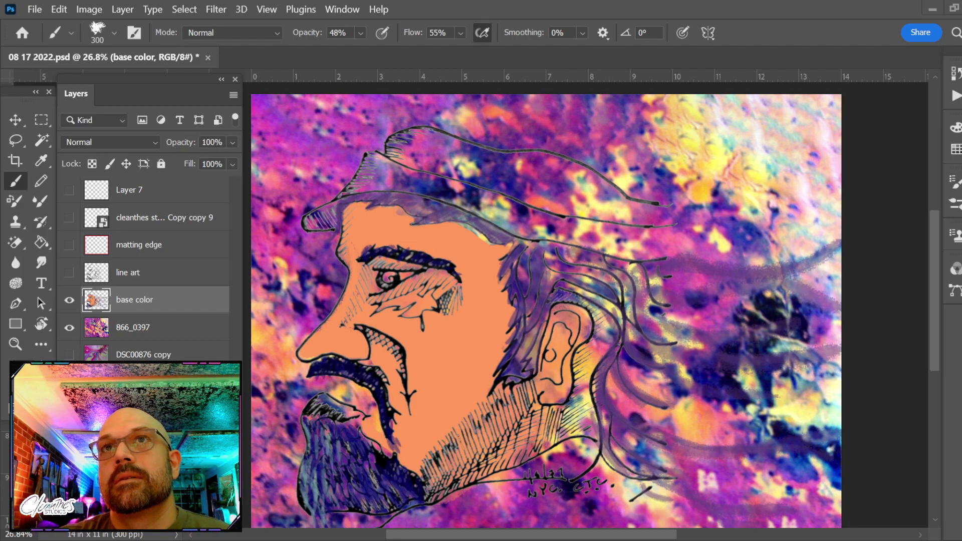
left_click_drag(668, 422, 666, 416)
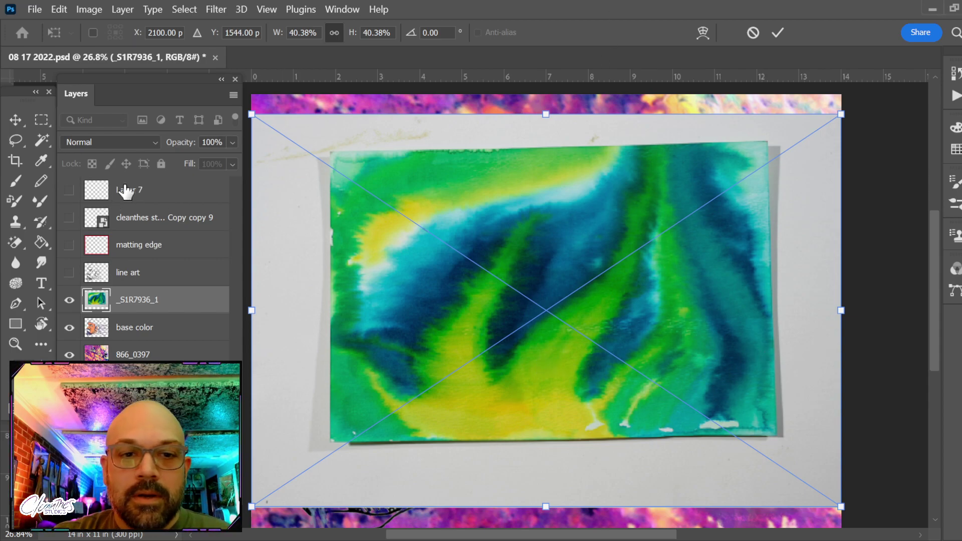
Confirm the placed _S1R7936_1 image, outline its painted area with the Rectangular Marquee, and rasterize the layer.
key("Return")
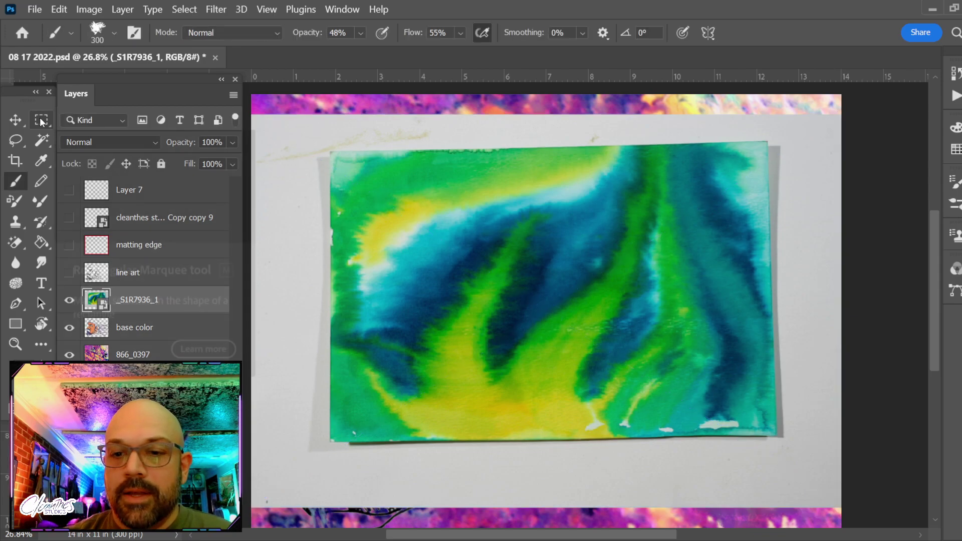
left_click(41, 120)
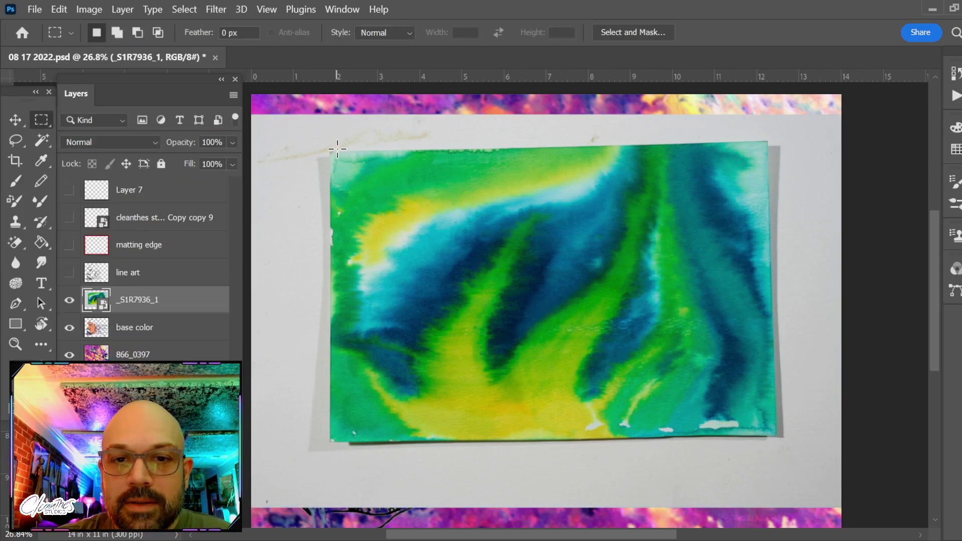
mouse_move(329, 148)
left_mouse_down()
mouse_move(726, 393)
mouse_move(782, 391)
mouse_move(771, 435)
mouse_move(765, 430)
left_mouse_up()
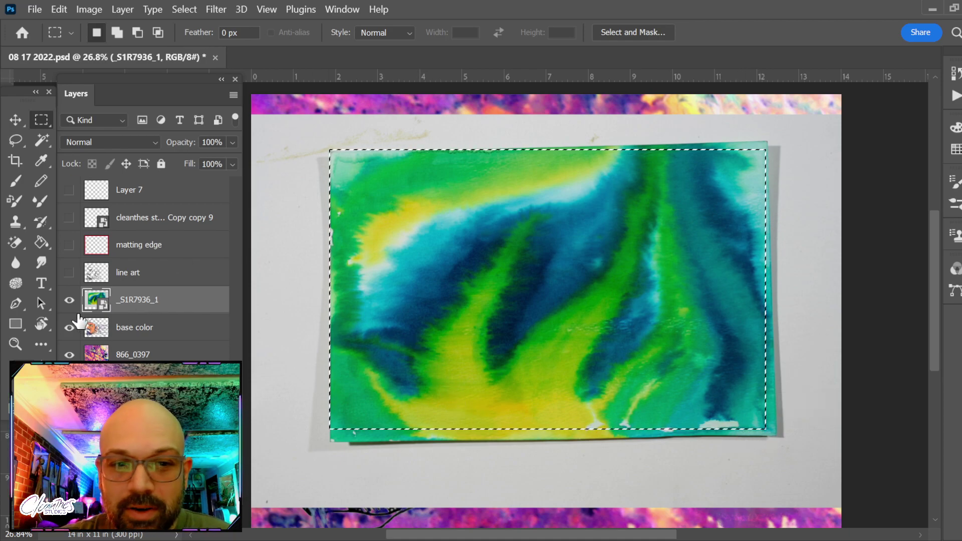
right_click(169, 296)
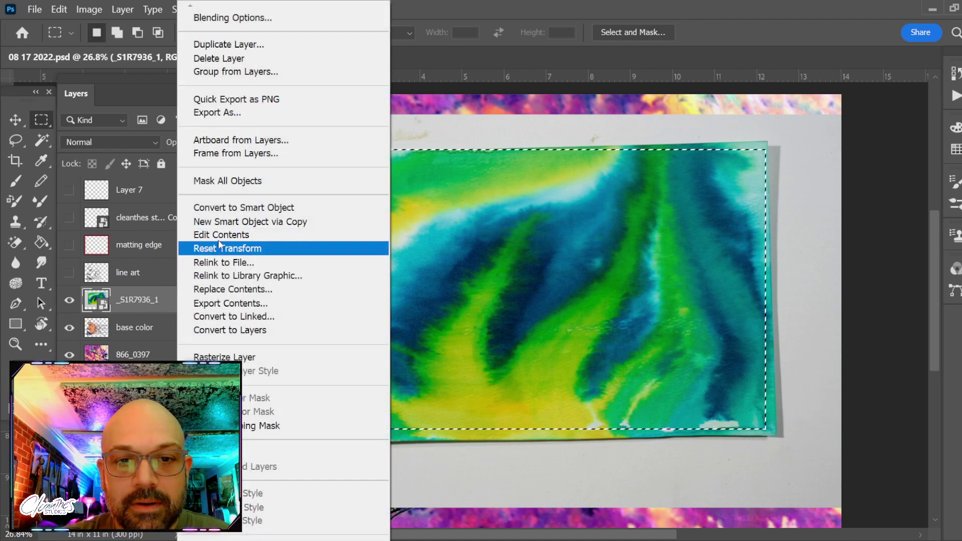
left_click(257, 359)
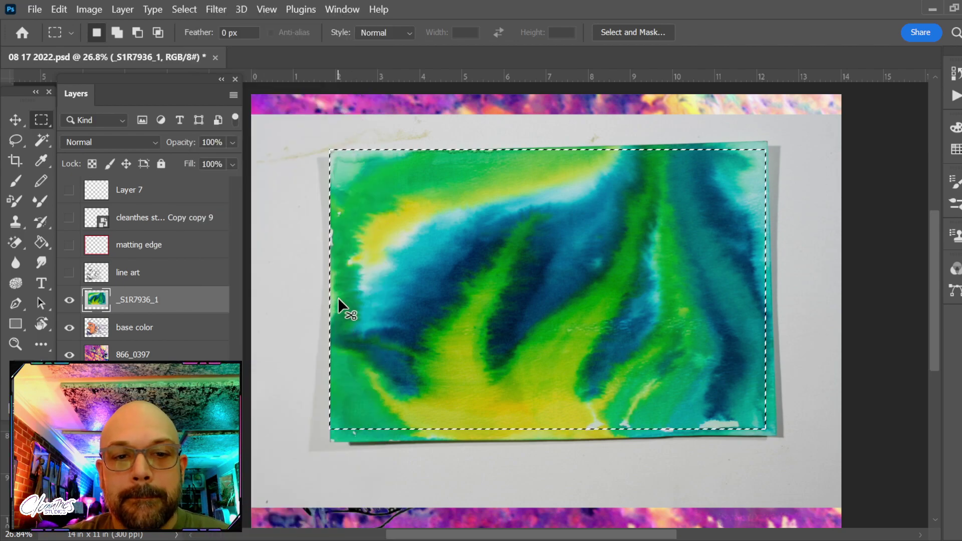
Select the grey border around the green and blue painting with the Magic Wand at tolerance 32, adding its shadows and leftover patches.
key("w")
left_click(285, 224)
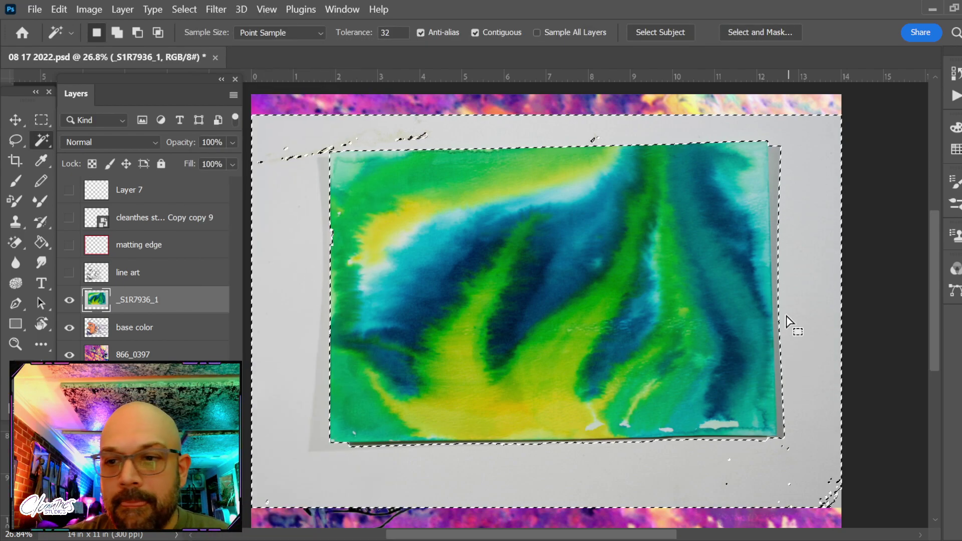
left_click(782, 168, "shift")
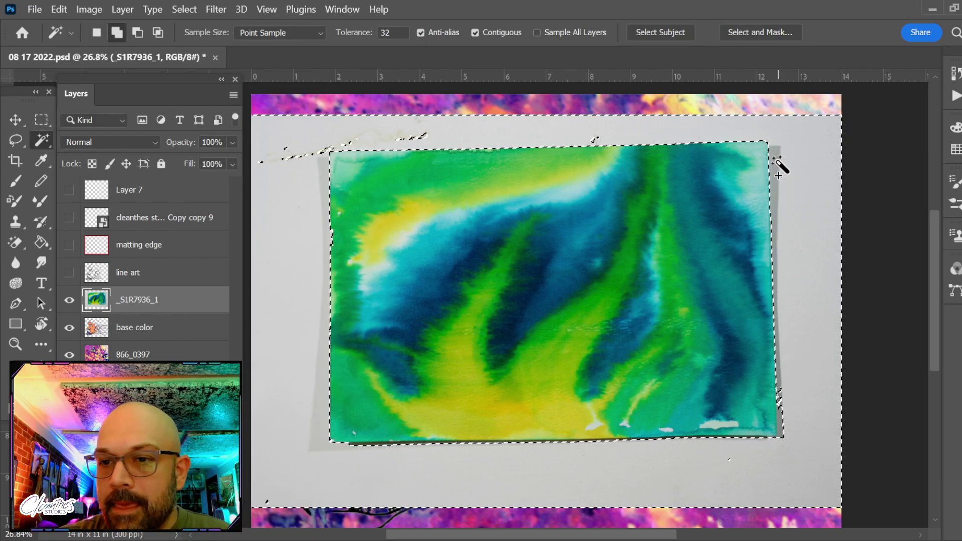
left_click(779, 441, "shift")
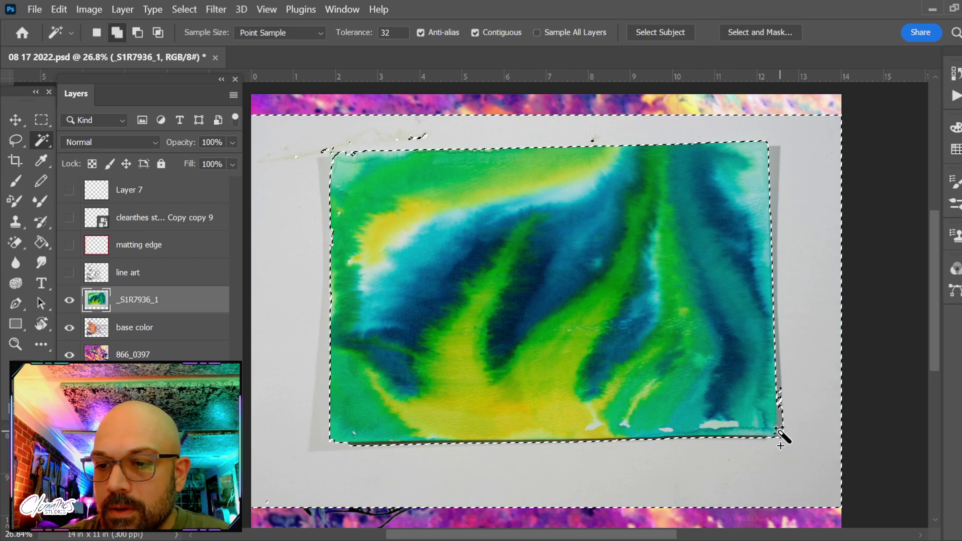
left_click(781, 442, "shift")
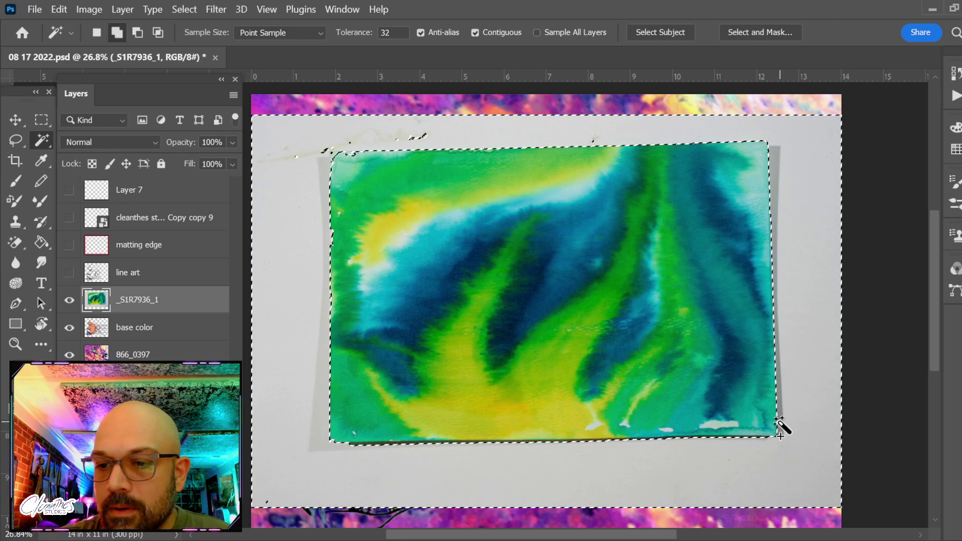
left_click(423, 134, "shift")
left_click(326, 149, "shift")
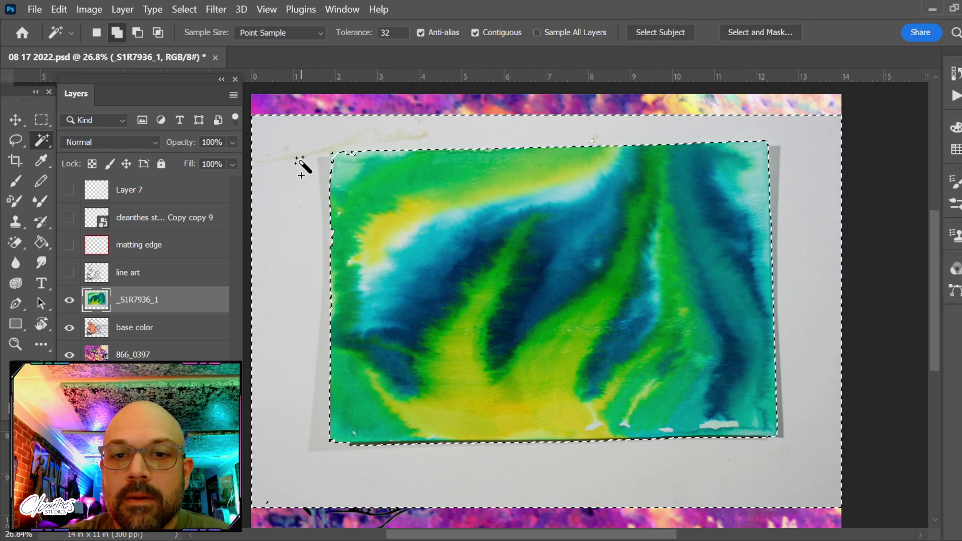
left_click(597, 143, "shift")
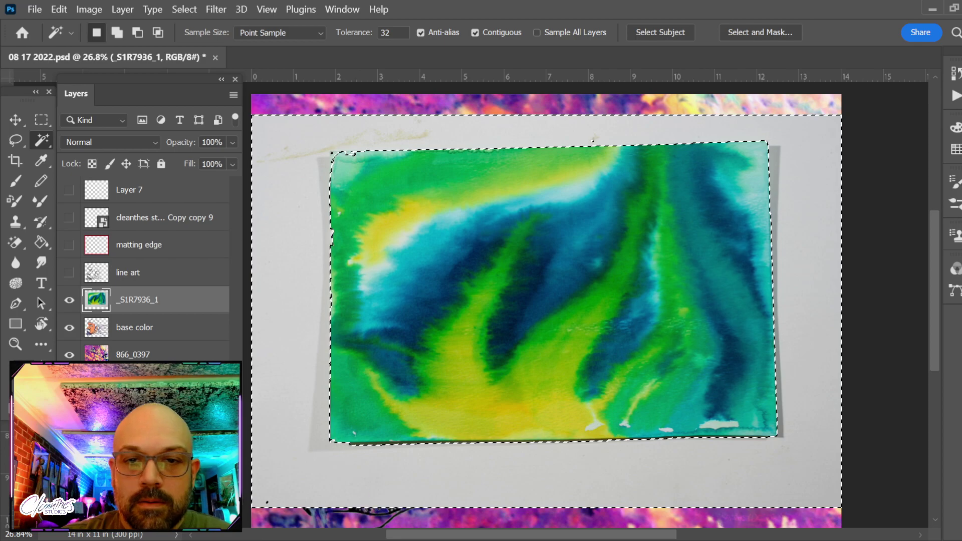
Add the missed dark speck near the lower left corner of the grey border to the selection.
key("z")
left_click_drag(266, 468, 354, 335)
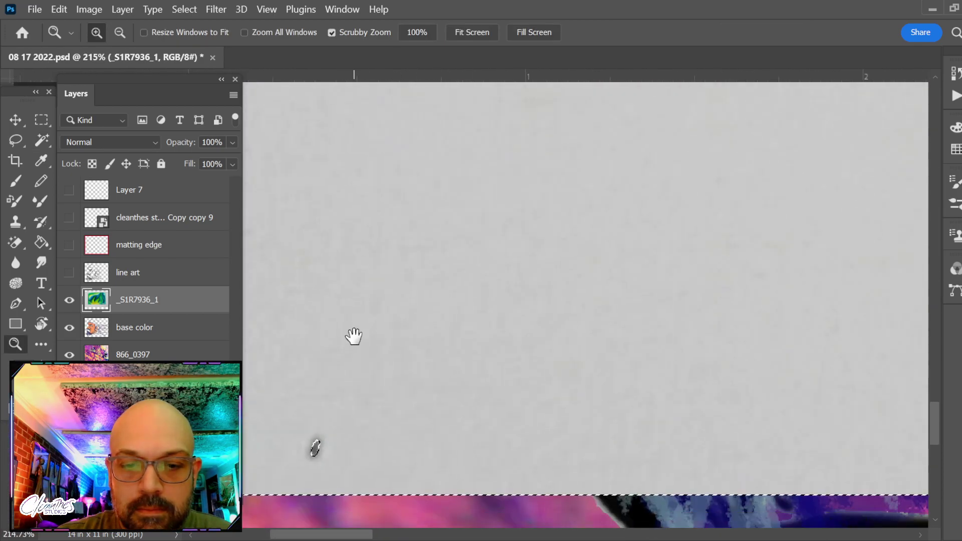
key("w")
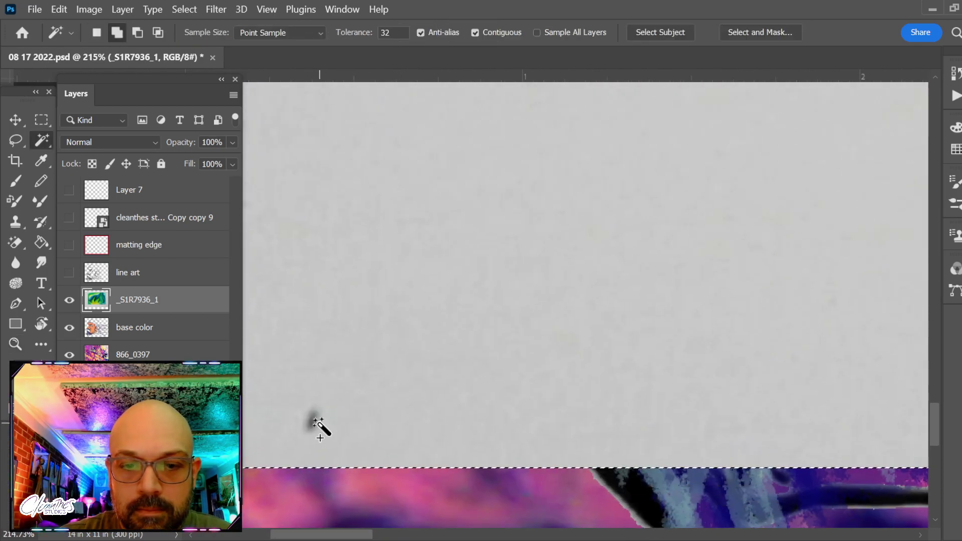
key("ctrl+0")
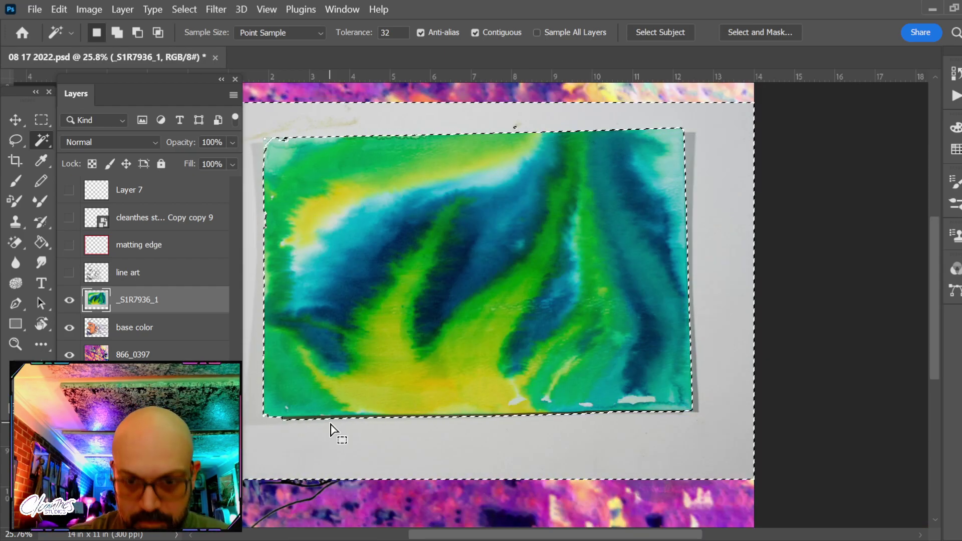
key("shift")
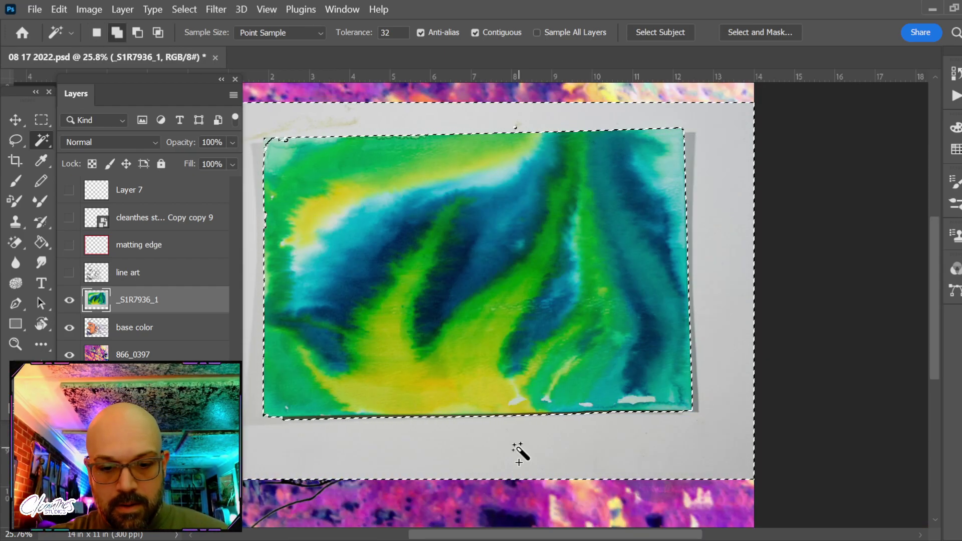
Replace the selected grey border with a Content-Aware fill at 100% opacity and clear the selection.
key("shift+BackSpace")
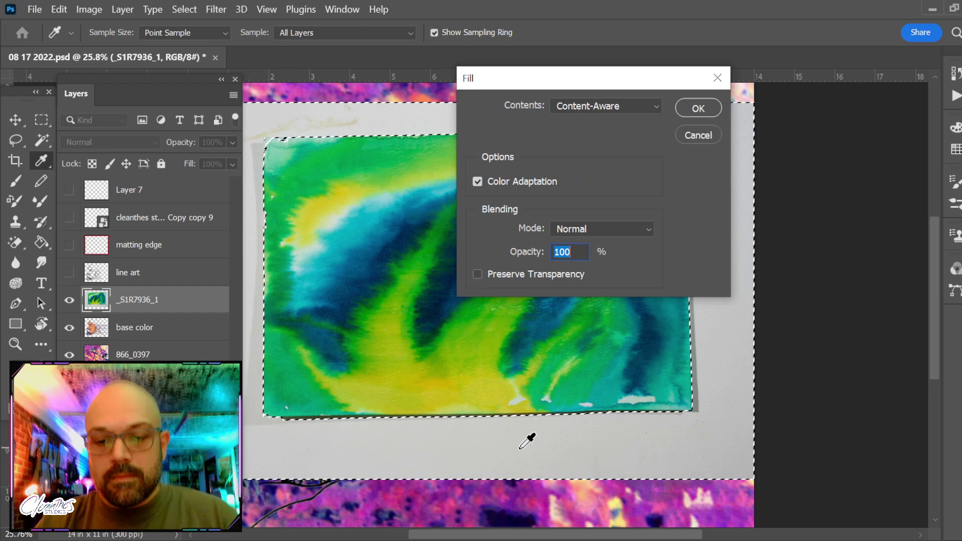
key("Return")
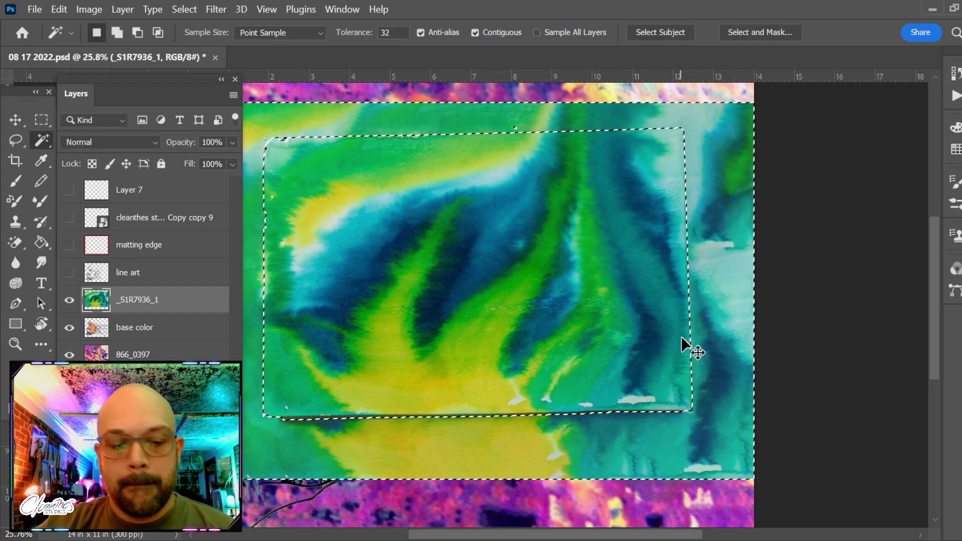
key("ctrl+d")
Move the _S1R7936_1 layer beneath the base color layer and shift the texture toward the right side of the canvas.
scroll(558, 249, "down", 1)
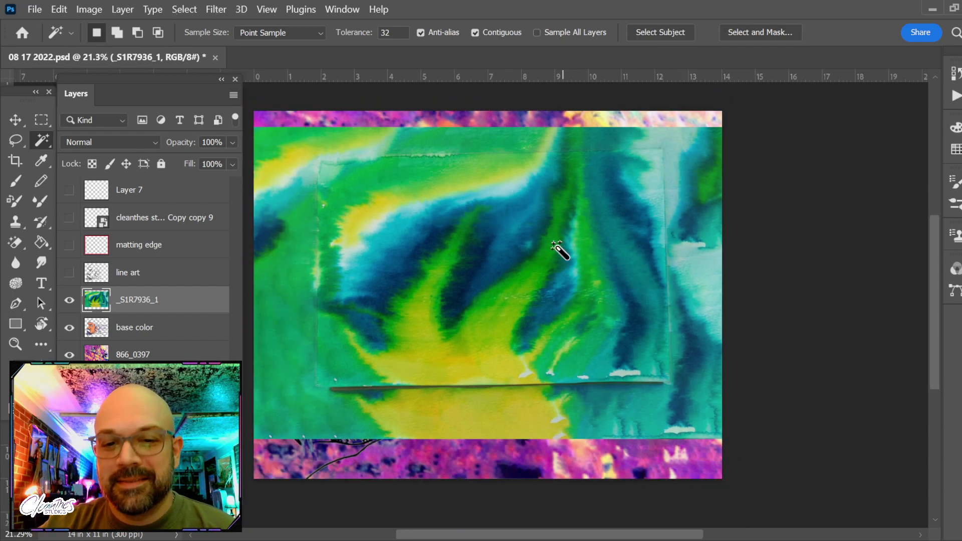
scroll(560, 250, "down", 1)
key("v")
left_click_drag(152, 302, 181, 337)
left_click_drag(669, 179, 887, 323)
Undo the trial stretch of the texture, rotate it about 91.3° clockwise behind the hair, and apply the transform.
key("ctrl+t")
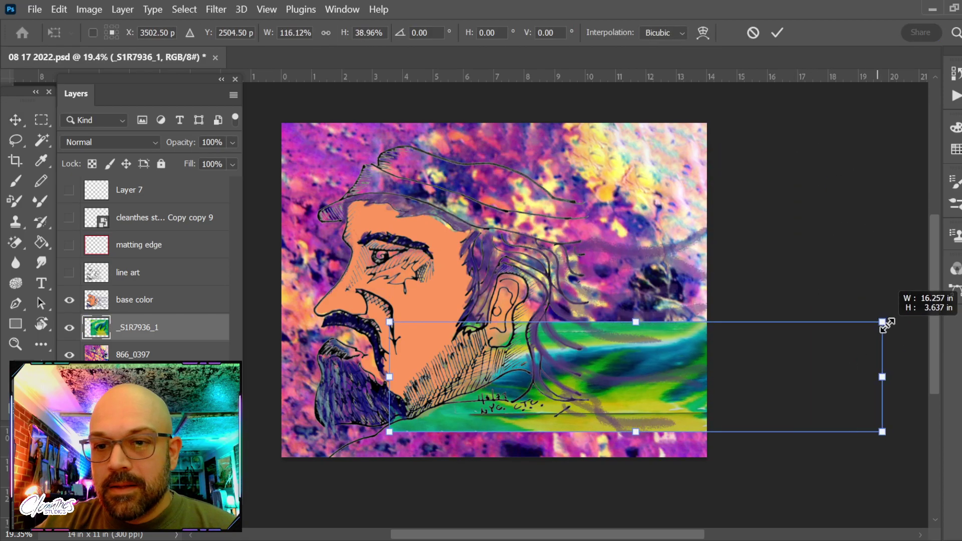
key("ctrl+z")
left_click_drag(874, 137, 730, 498)
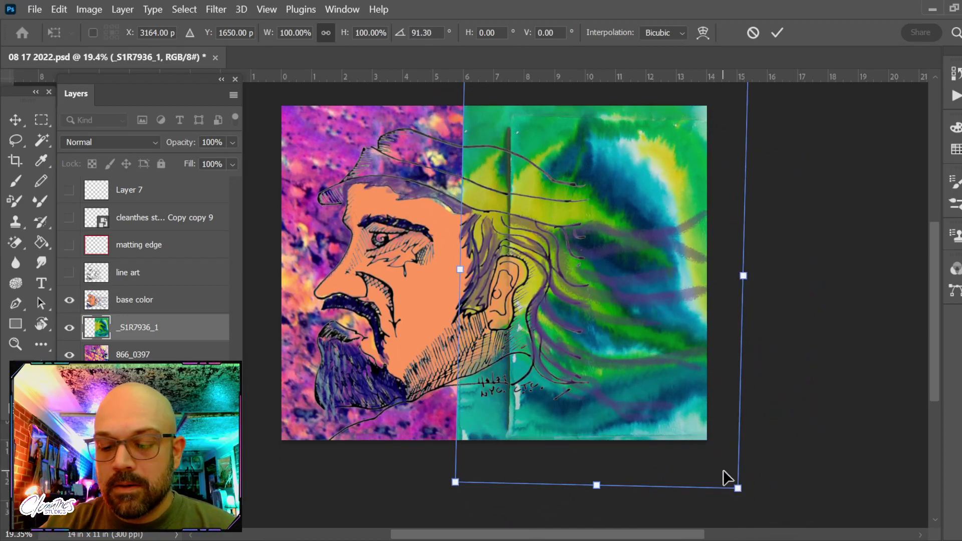
key("Return")
right_click(658, 392)
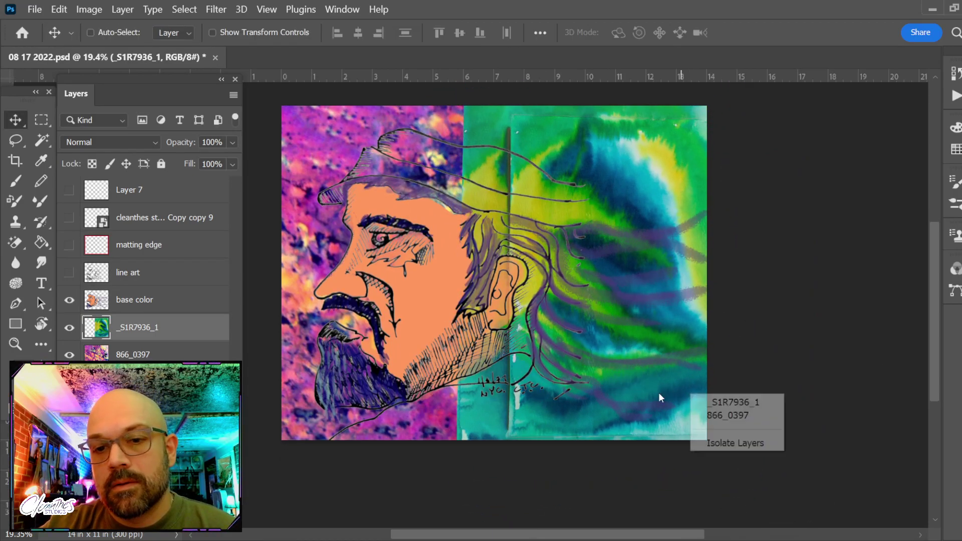
left_click(632, 417)
Flip the _S1R7936_1 texture vertically with Free Transform, in place of a trial horizontal flip.
key("ctrl+t")
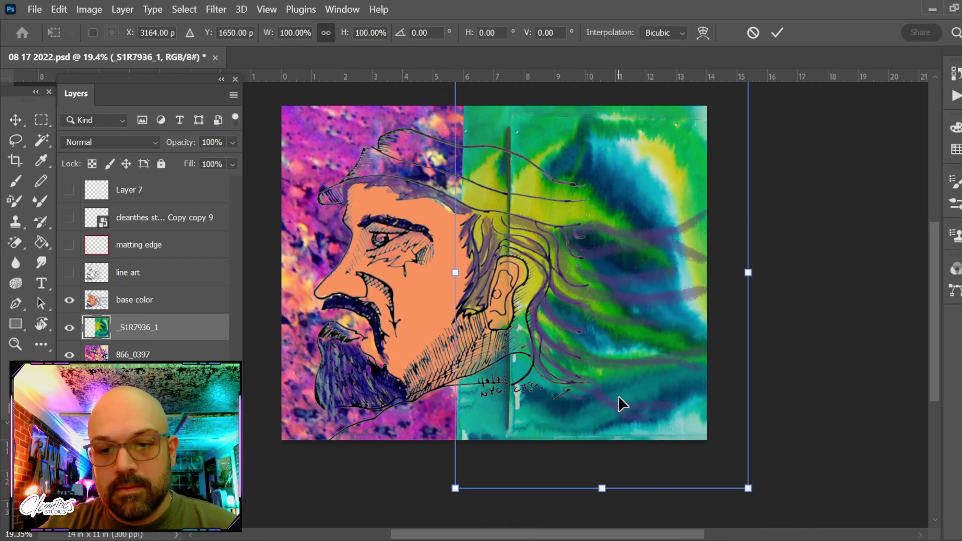
right_click(618, 395)
left_click(704, 375)
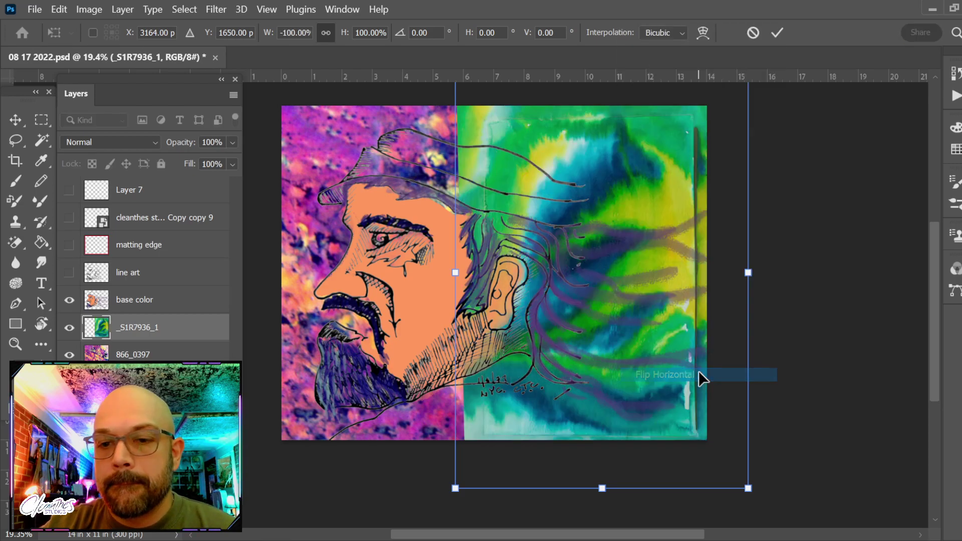
right_click(686, 405)
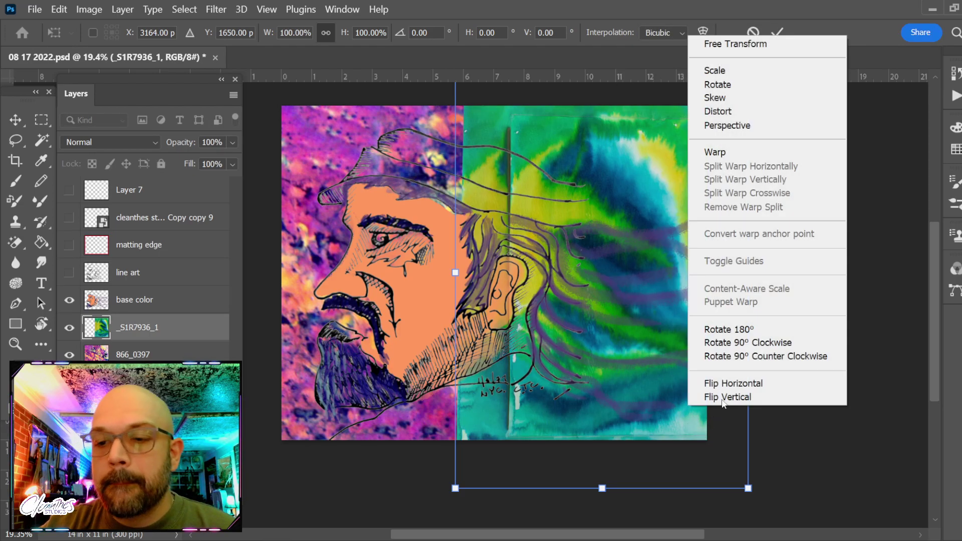
left_click(723, 399)
Shift the vertically flipped texture right, distort it by its right edge and upper right corner to follow the hair, and apply the transform.
left_click_drag(651, 400, 686, 383)
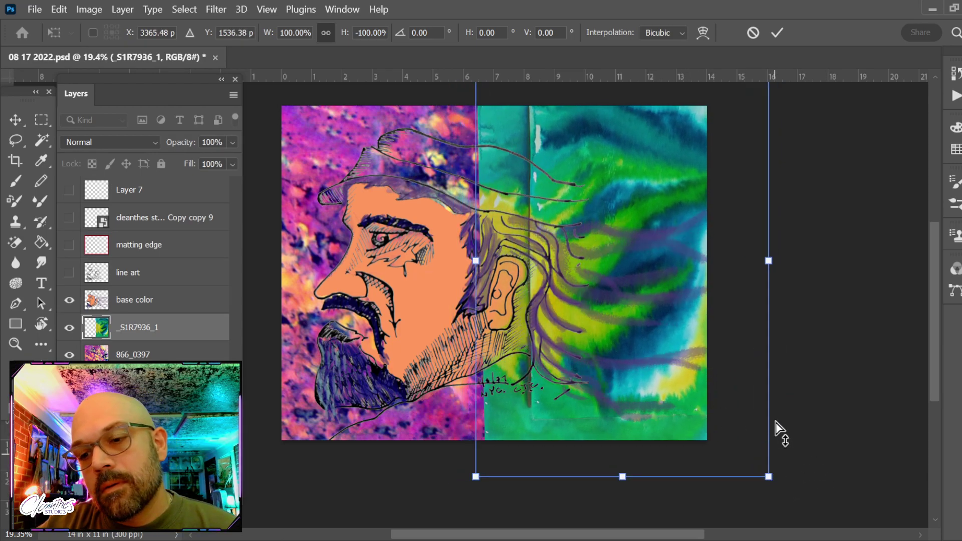
left_click_drag(769, 261, 788, 329)
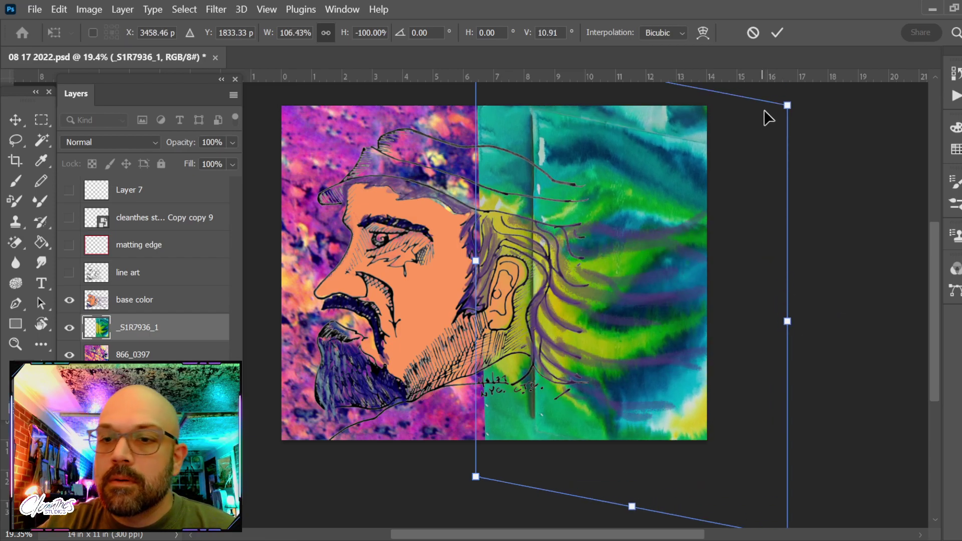
left_click_drag(793, 103, 801, 89)
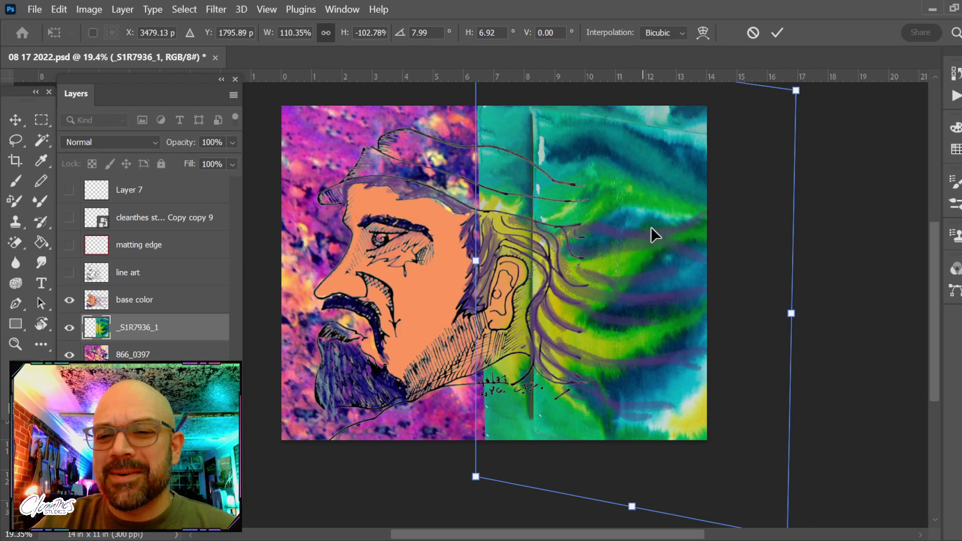
left_click_drag(842, 164, 777, 260)
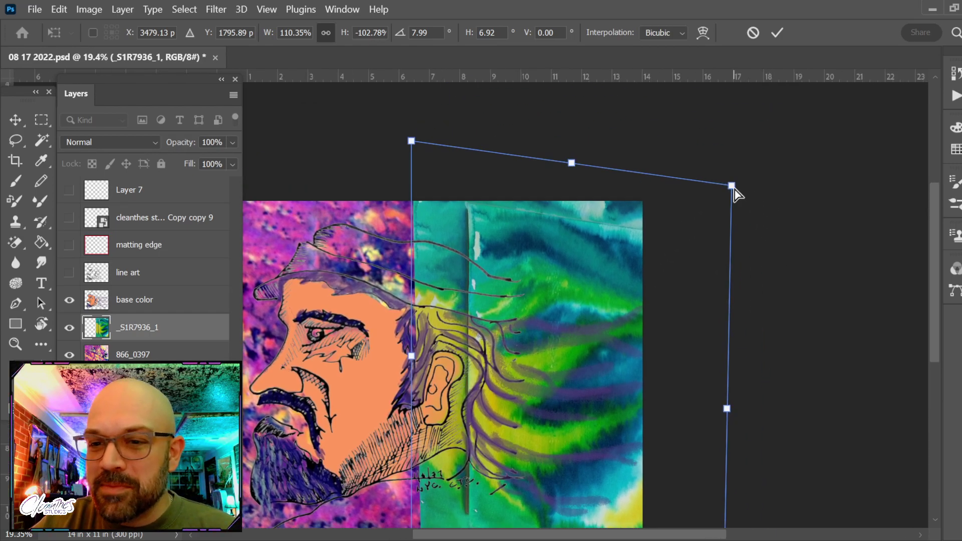
left_click_drag(735, 189, 756, 123)
key("Return")
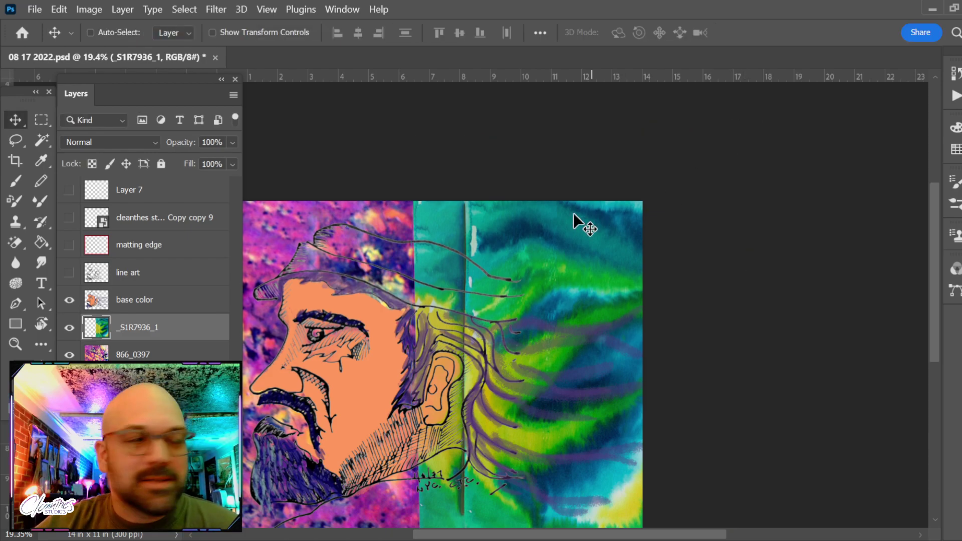
On the base color layer, erase the purple strokes over the flowing hair ends with the Background Eraser at size 700.
left_click(128, 309)
key("e")
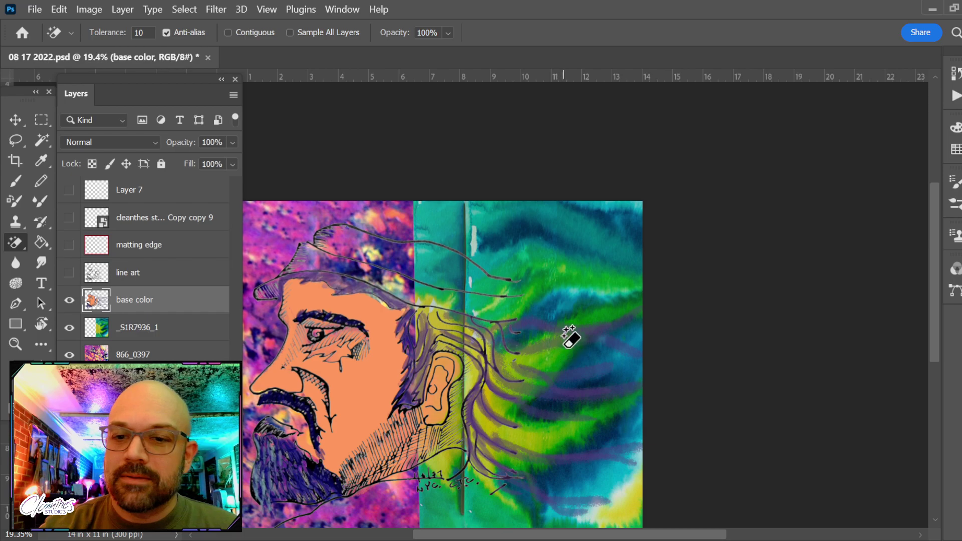
key("shift+e")
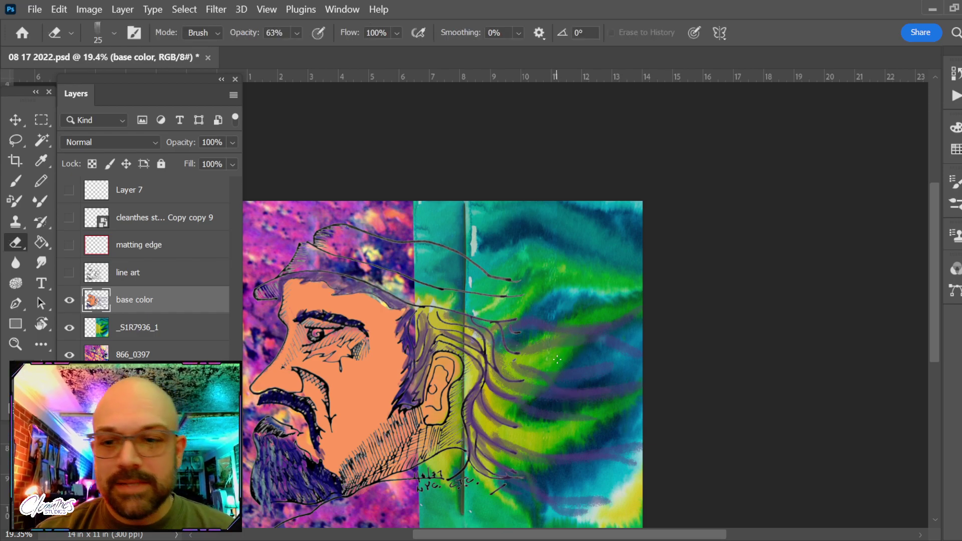
key("shift+e")
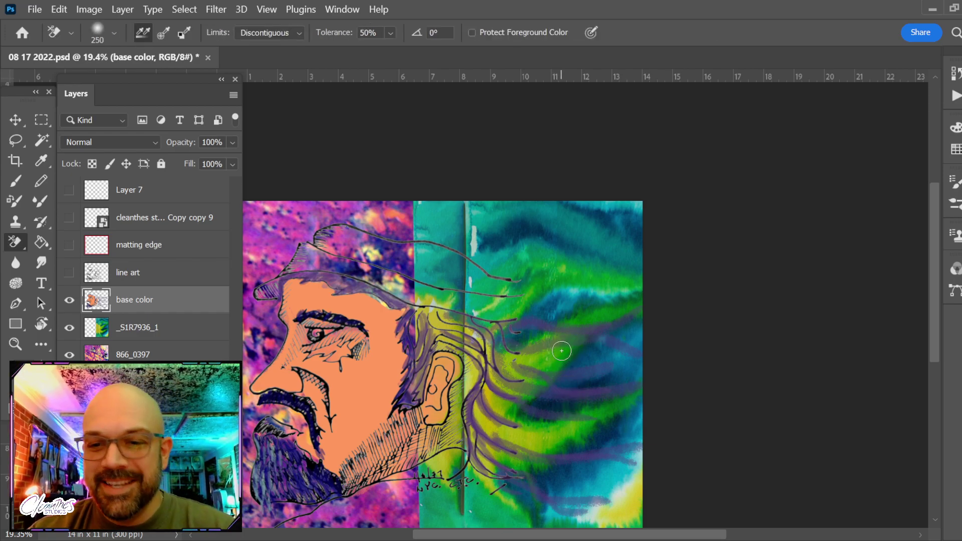
key("bracketright")
key("bracketright")
key("bracketright")
key("bracketright")
key("bracketright")
key("bracketright")
key("bracketright")
key("bracketright")
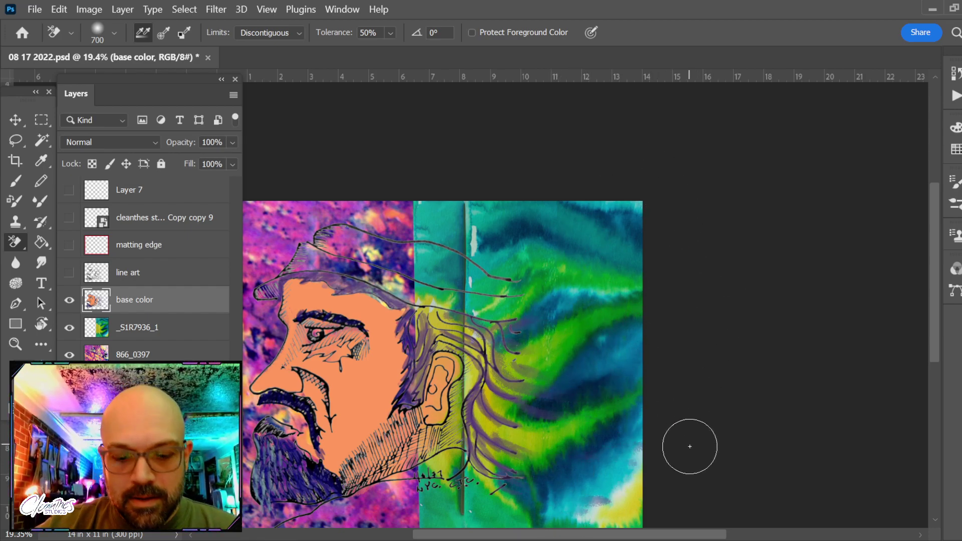
Erase the _S1R7936_1 texture beneath the neck and signature with the size 700 Background Eraser.
key("b")
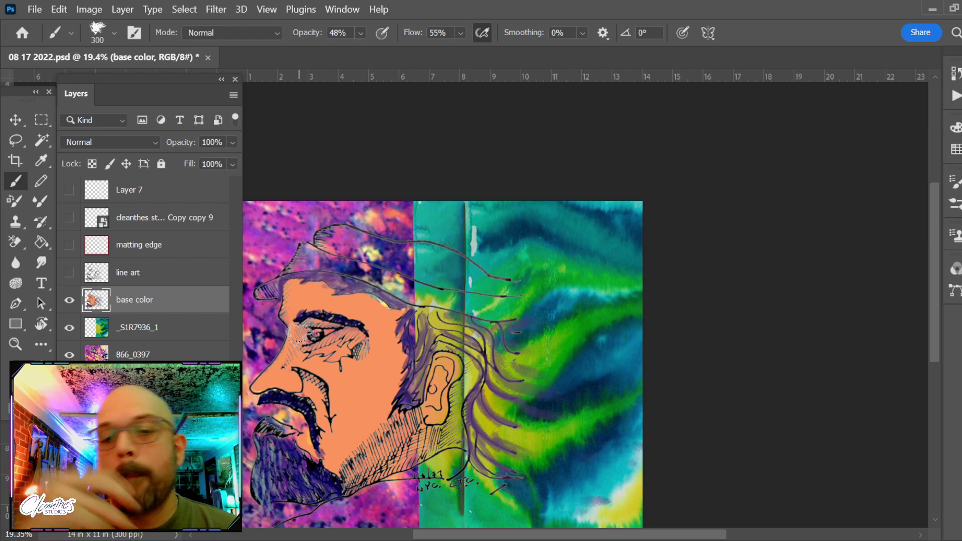
left_click(145, 327)
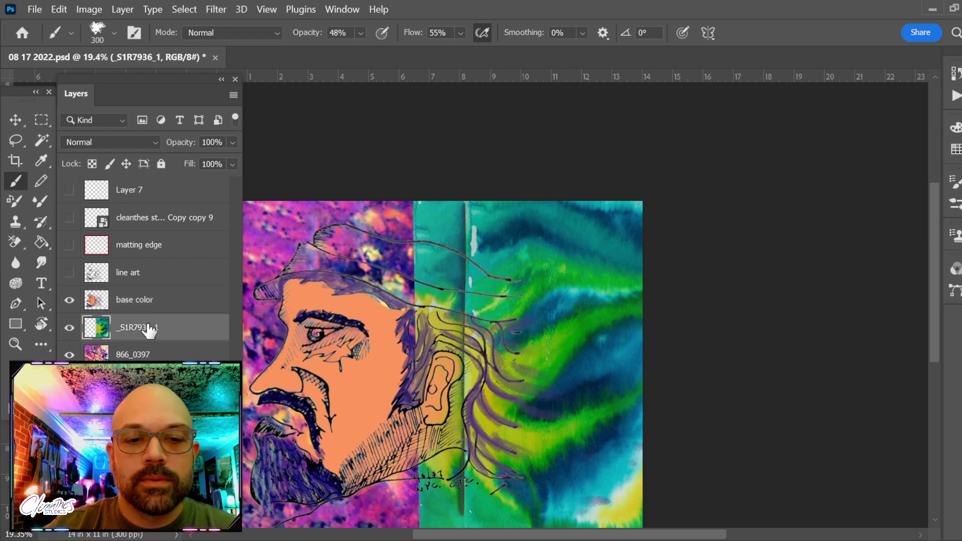
key("e")
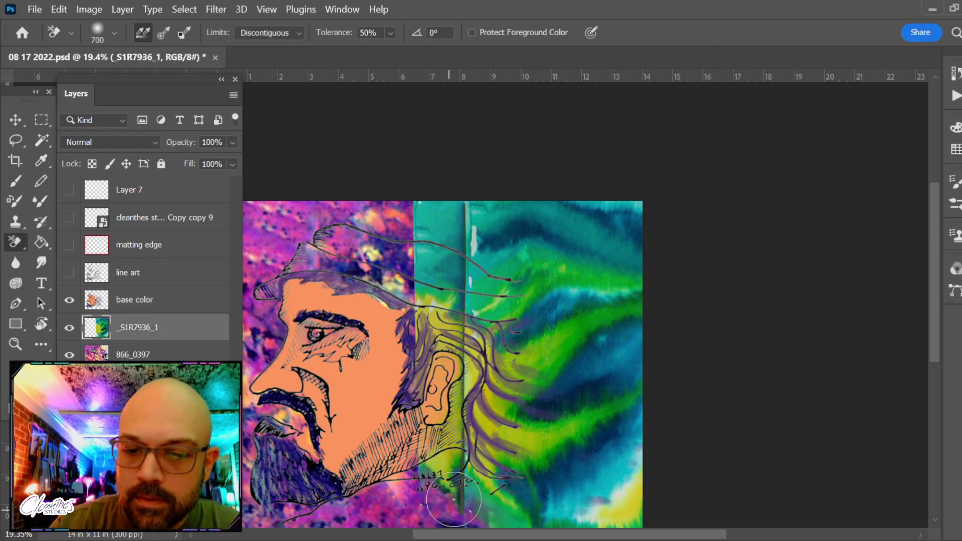
scroll(675, 483, "right", 3)
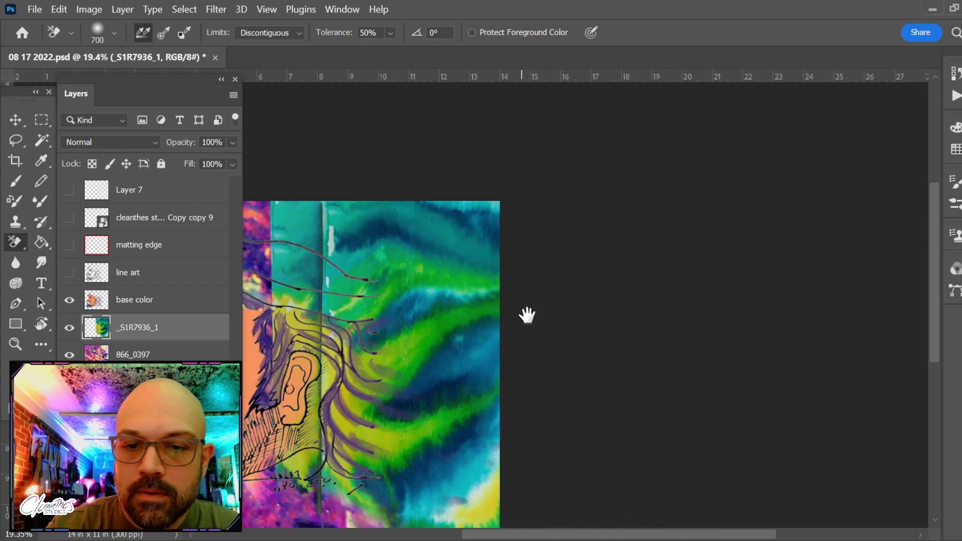
left_click_drag(526, 315, 661, 260)
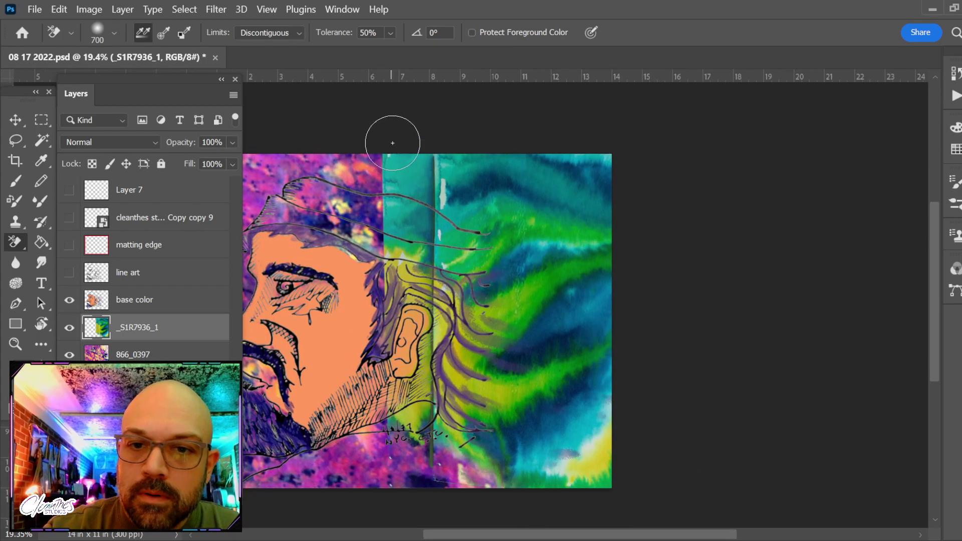
left_click_drag(382, 223, 475, 252)
Lasso the hat's brim, band and crown, fill them with Content-Aware at 100% opacity on _S1R7936_1, and clear the selection.
key("b")
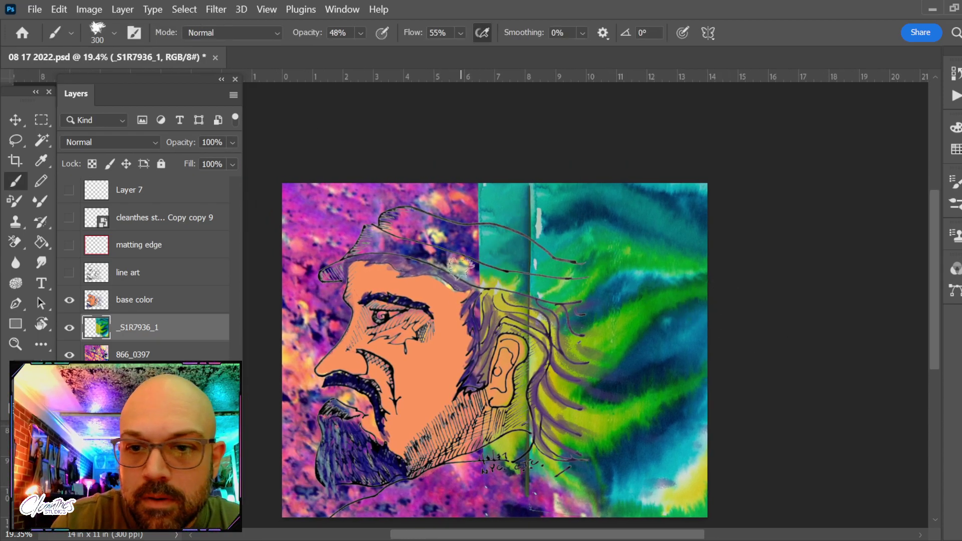
key("l")
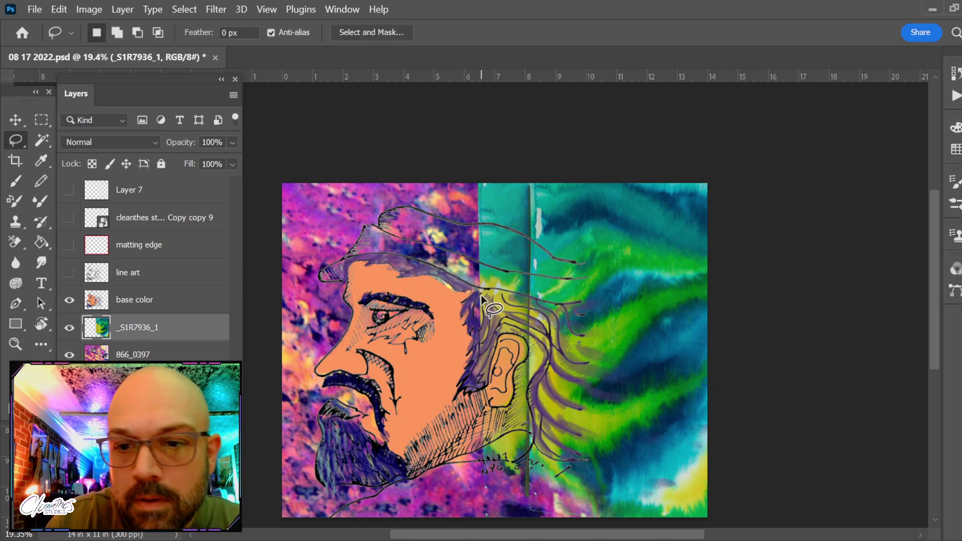
mouse_move(431, 266)
left_mouse_down()
mouse_move(359, 256)
mouse_move(339, 282)
mouse_move(366, 227)
mouse_move(517, 272)
mouse_move(485, 287)
mouse_move(354, 258)
left_mouse_up()
key("shift")
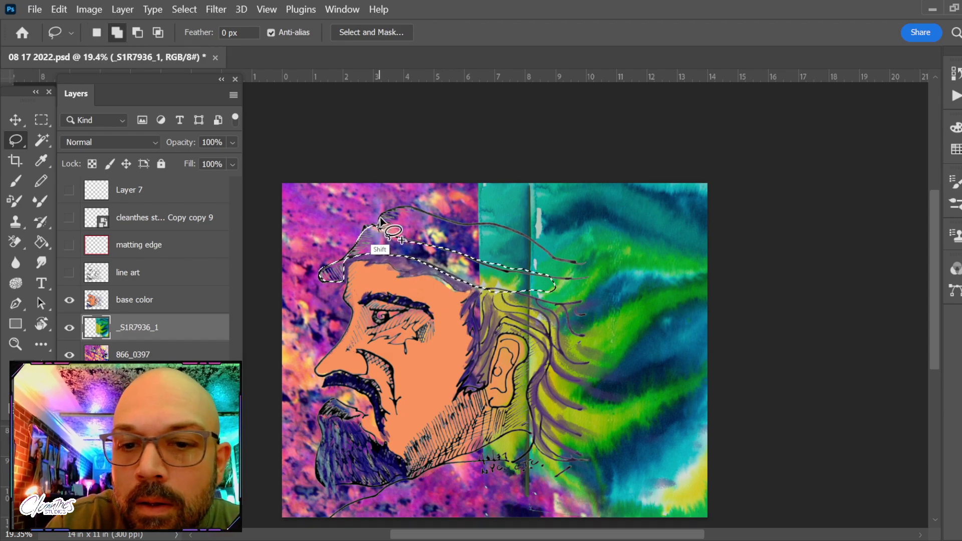
mouse_move(380, 221)
left_mouse_down()
mouse_move(409, 212)
mouse_move(501, 227)
mouse_move(528, 263)
mouse_move(521, 278)
left_mouse_up()
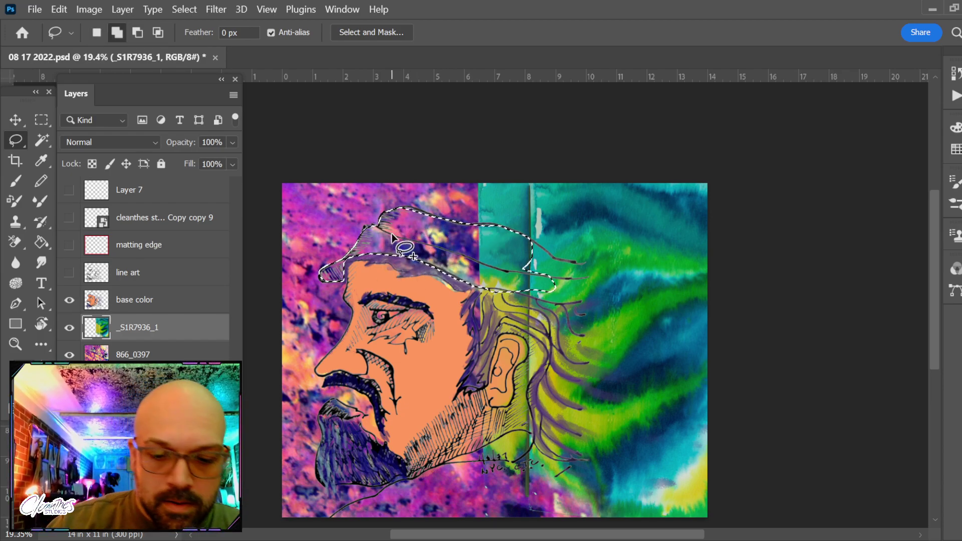
key("shift+BackSpace")
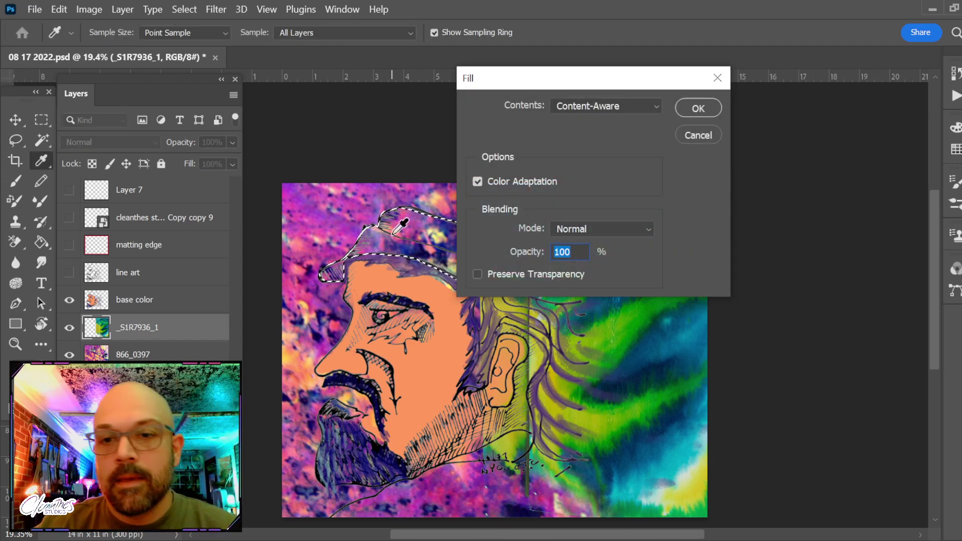
left_click(698, 108)
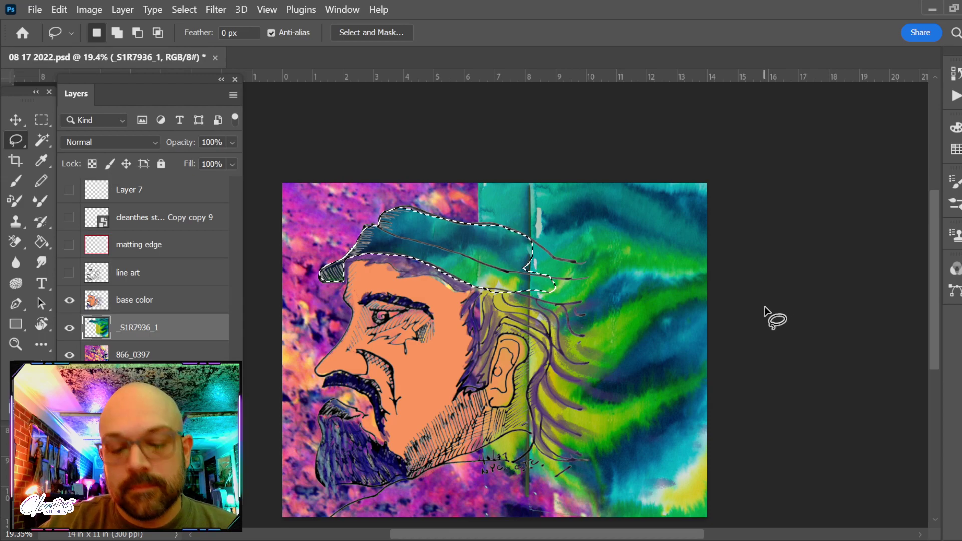
key("ctrl+d")
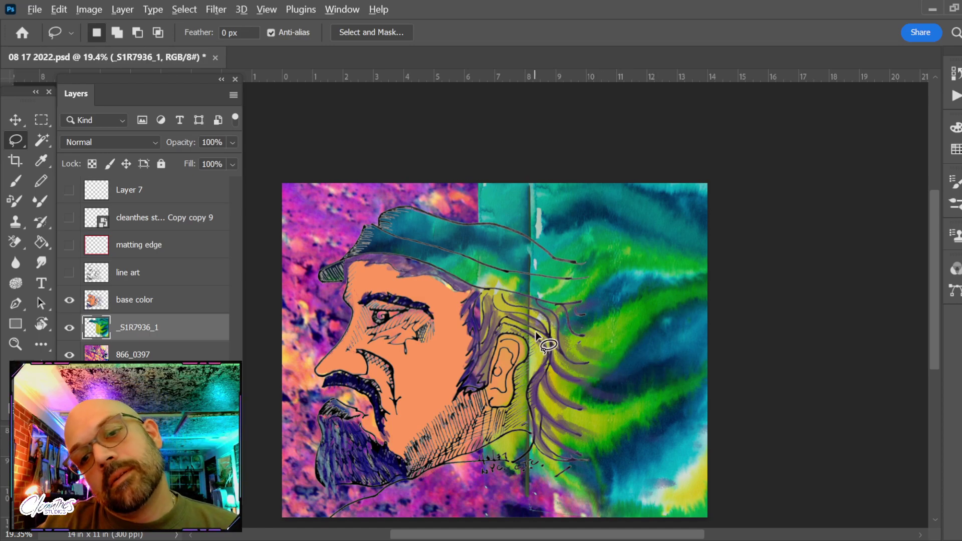
Erase the teal texture in the background above the hat with the Background Eraser, reducing its size to 400.
scroll(654, 366, "up", 3)
scroll(540, 370, "down", 2)
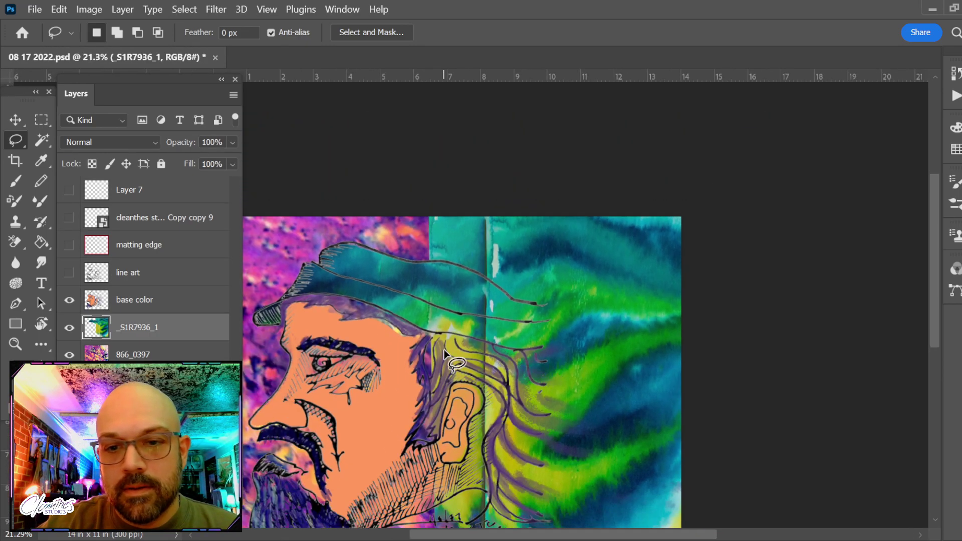
key("b")
scroll(483, 343, "down", 3)
scroll(482, 342, "up", 2)
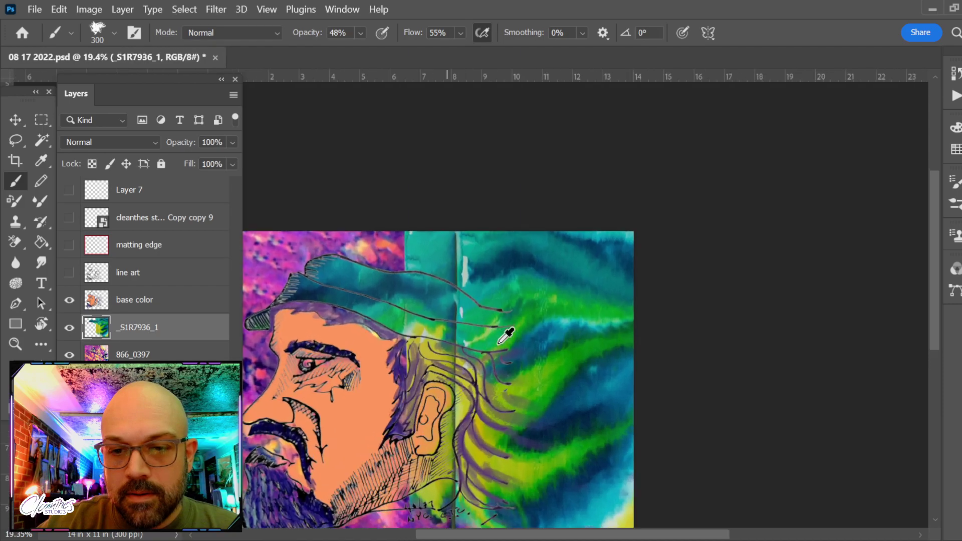
key("e")
left_click_drag(411, 247, 434, 232)
key("bracketleft")
key("bracketleft")
key("bracketleft")
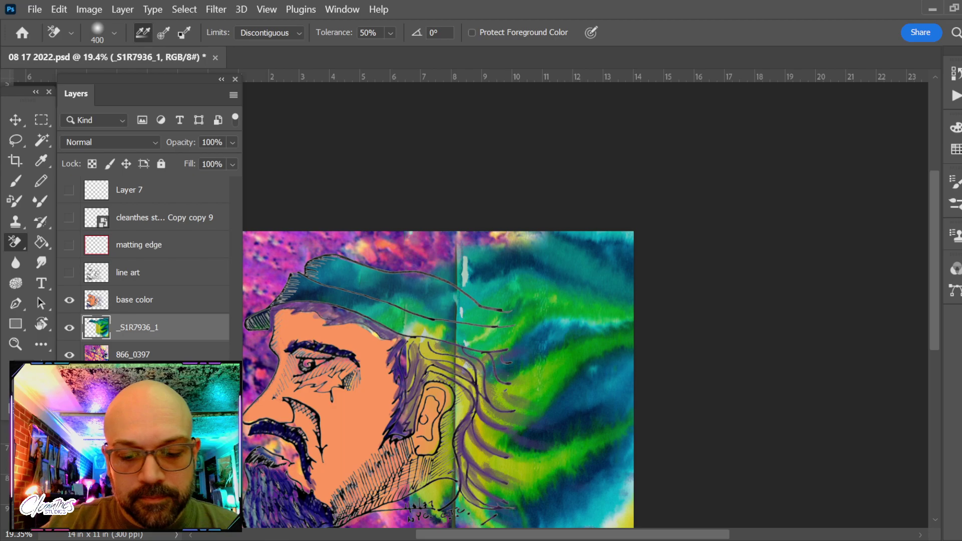
Lasso a strip along the hat's upper outline, fill it with Content-Aware at 100% opacity, and clear the selection.
key("b")
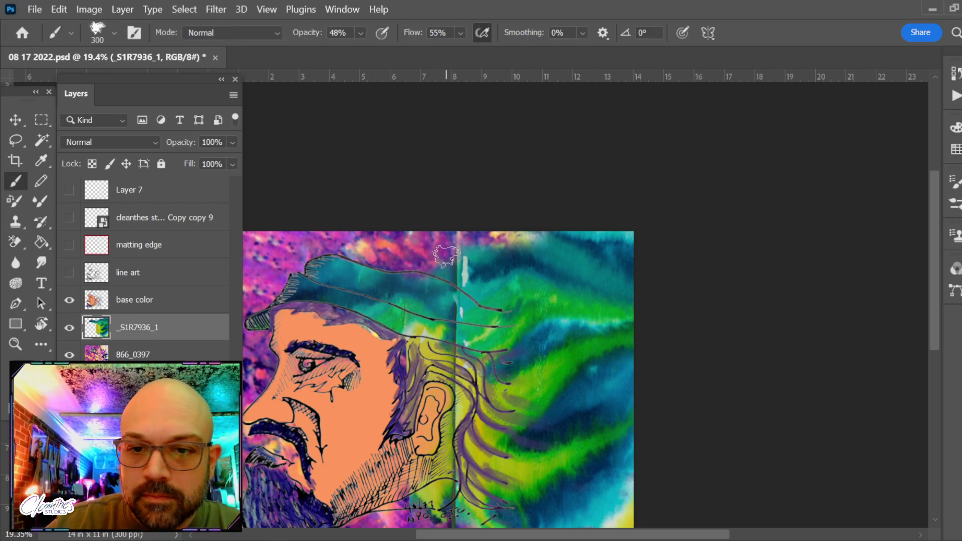
key("l")
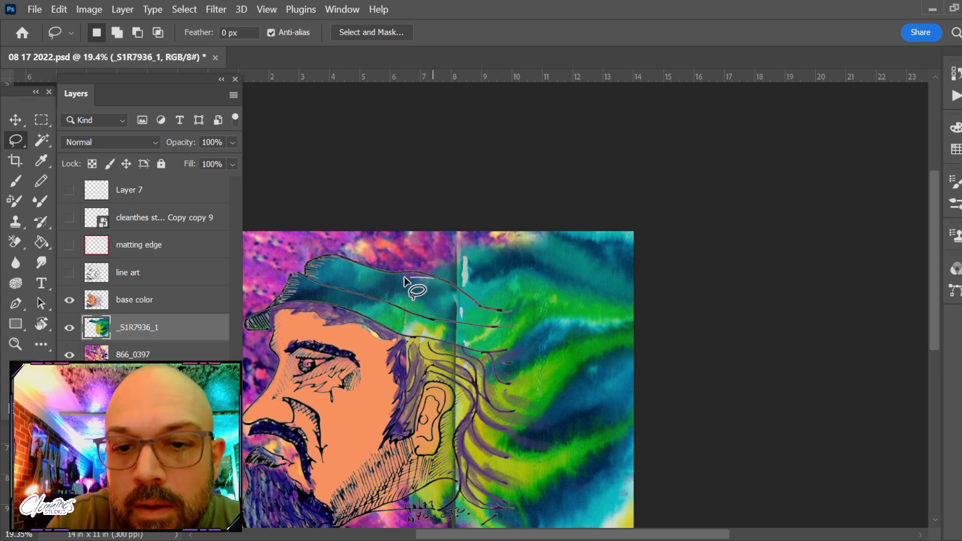
mouse_move(437, 278)
left_mouse_down()
mouse_move(341, 275)
mouse_move(431, 243)
mouse_move(543, 264)
mouse_move(413, 276)
left_mouse_up()
key("shift+F5")
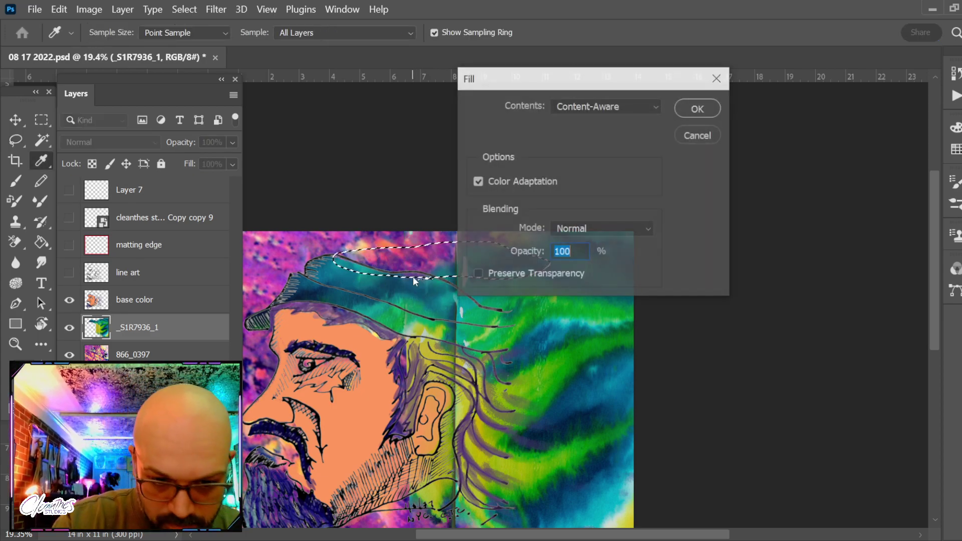
key("Return")
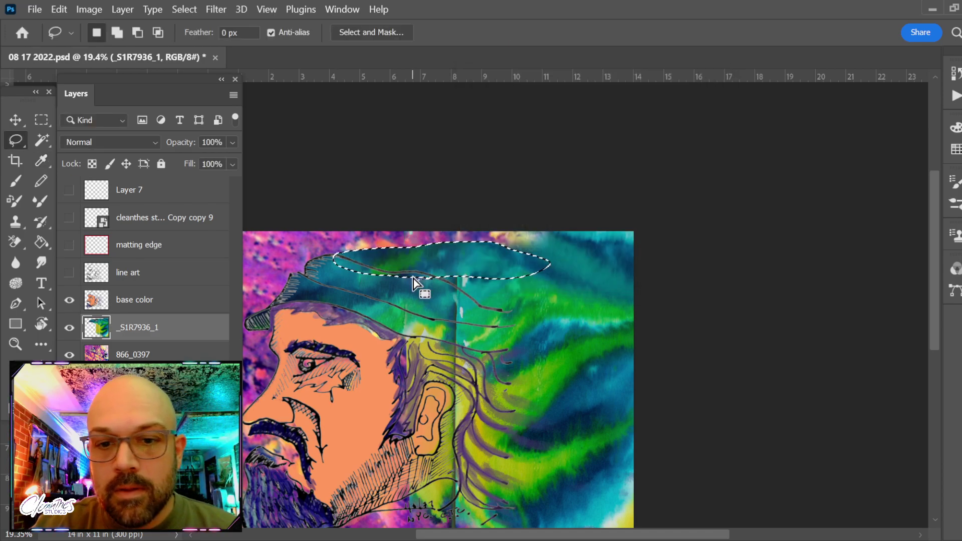
mouse_move(414, 279)
left_mouse_down()
mouse_move(481, 286)
mouse_move(483, 236)
left_mouse_up()
key("ctrl+d")
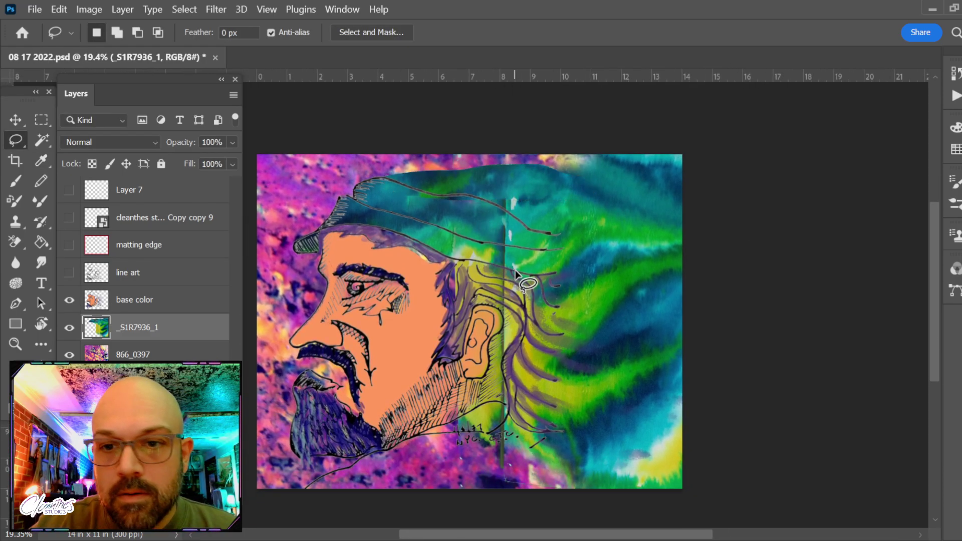
Erase the filled texture spilling above the hat's upper outline, using the Background Eraser and the regular Eraser at size 300.
left_click_drag(545, 249, 543, 274)
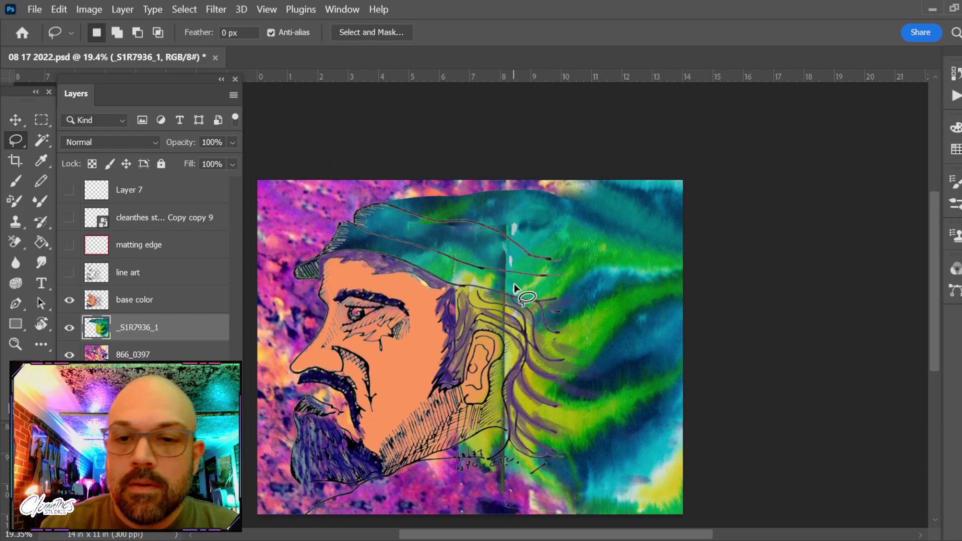
key("e")
mouse_move(446, 192)
left_mouse_down()
mouse_move(542, 186)
mouse_move(413, 188)
left_mouse_up()
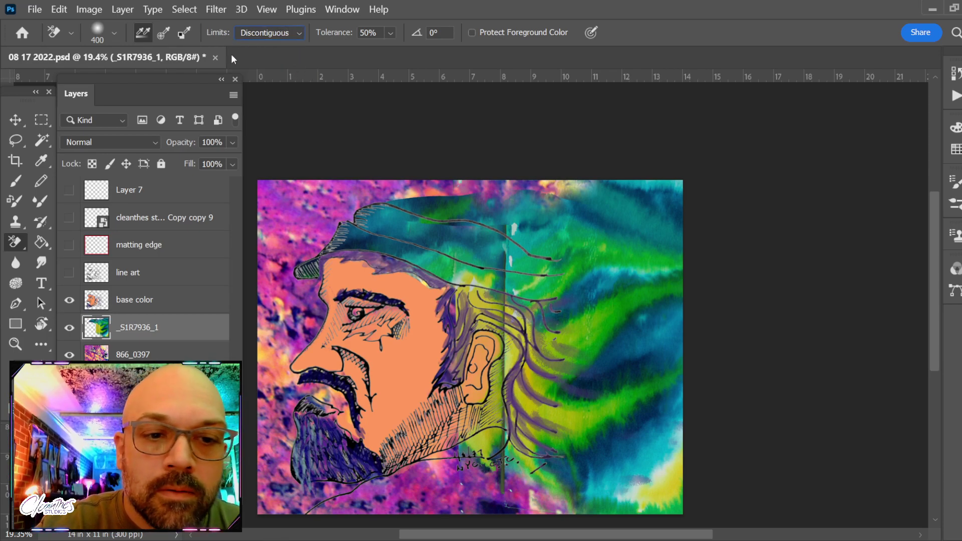
key("shift+e")
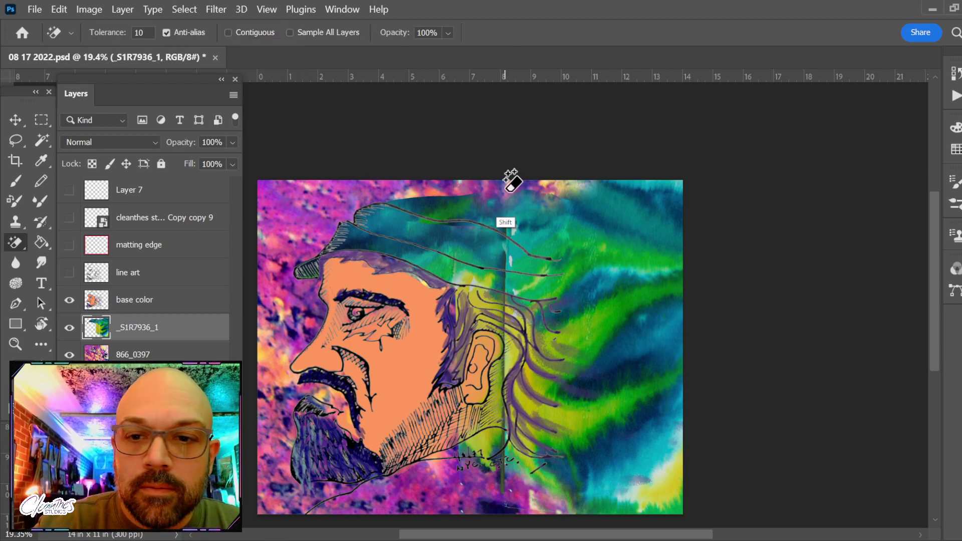
key("shift+e")
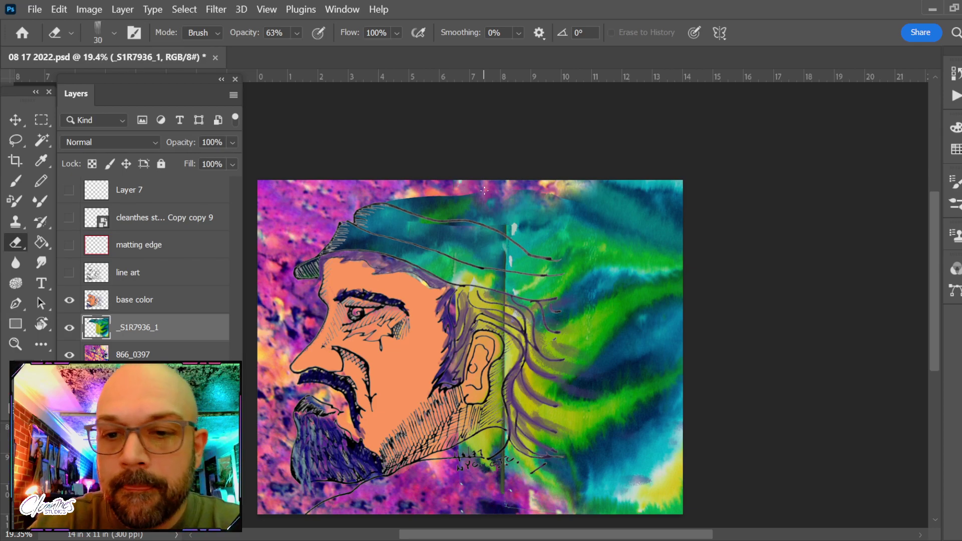
key("bracketright")
key("bracketright")
key("bracketright")
key("bracketright")
key("bracketright")
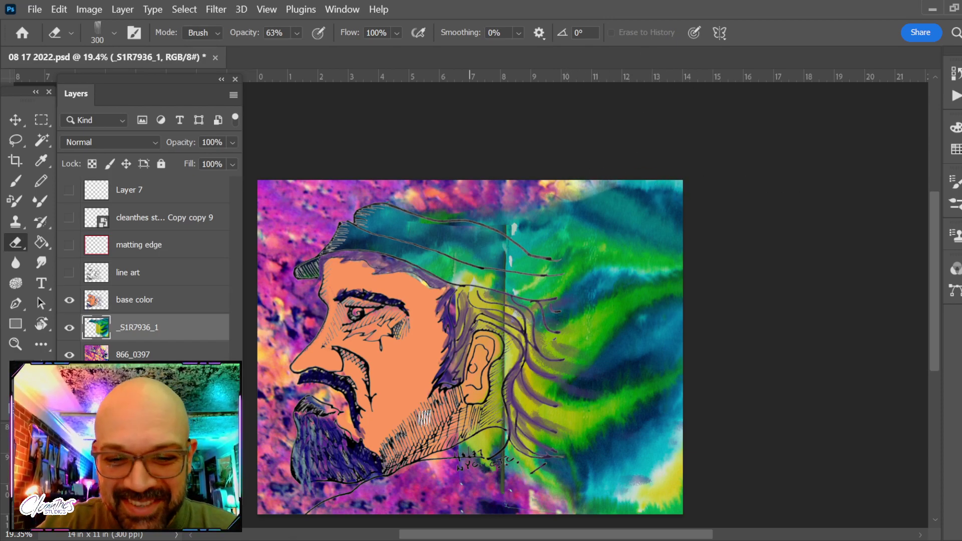
left_click_drag(431, 455, 468, 415)
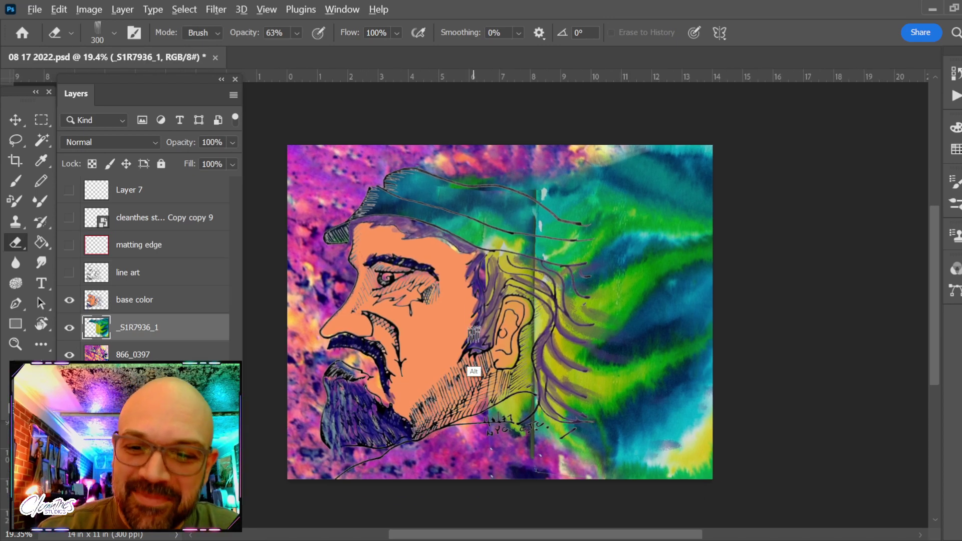
Paint lighter purple strokes into the beard and moustache on the base color layer, reducing the brush size to 100.
key("b")
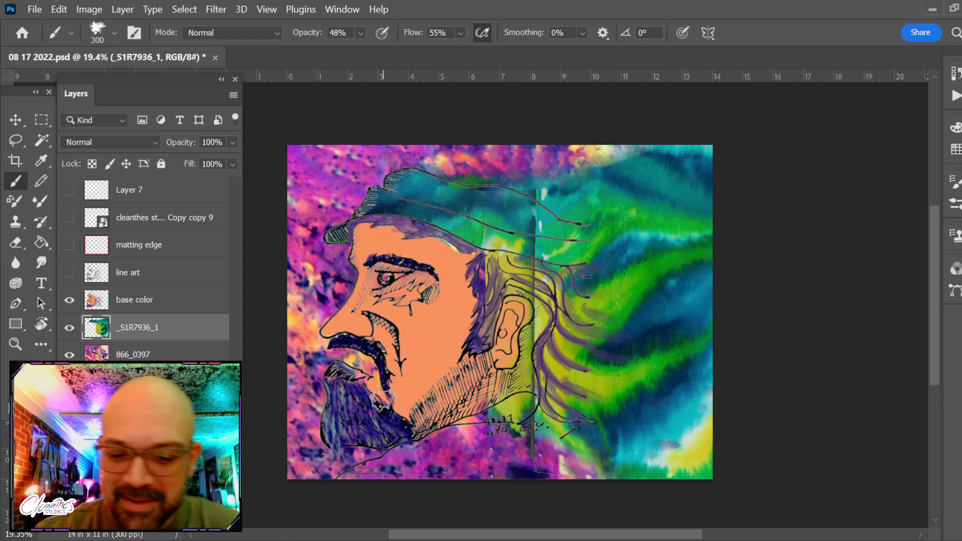
left_click(165, 303)
key("bracketleft")
key("bracketleft")
key("bracketleft")
key("bracketleft")
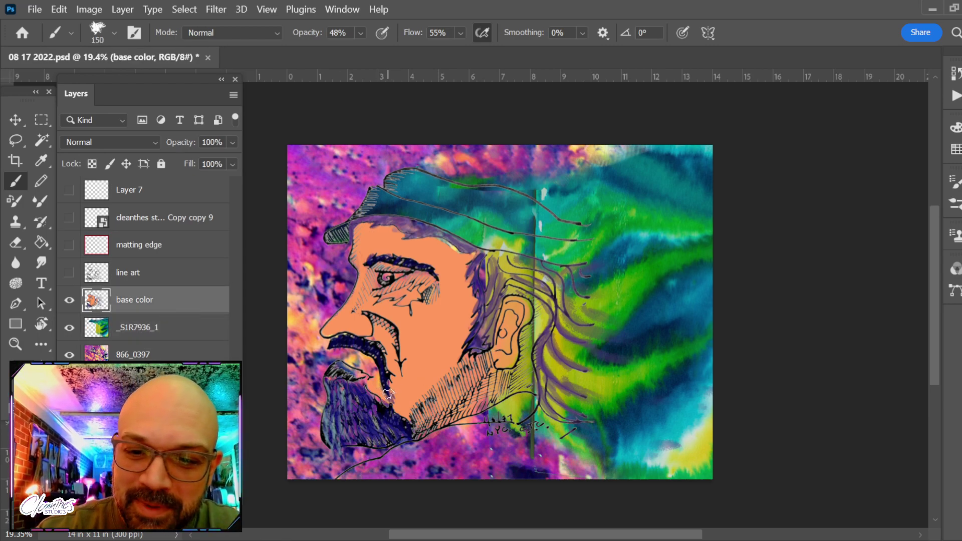
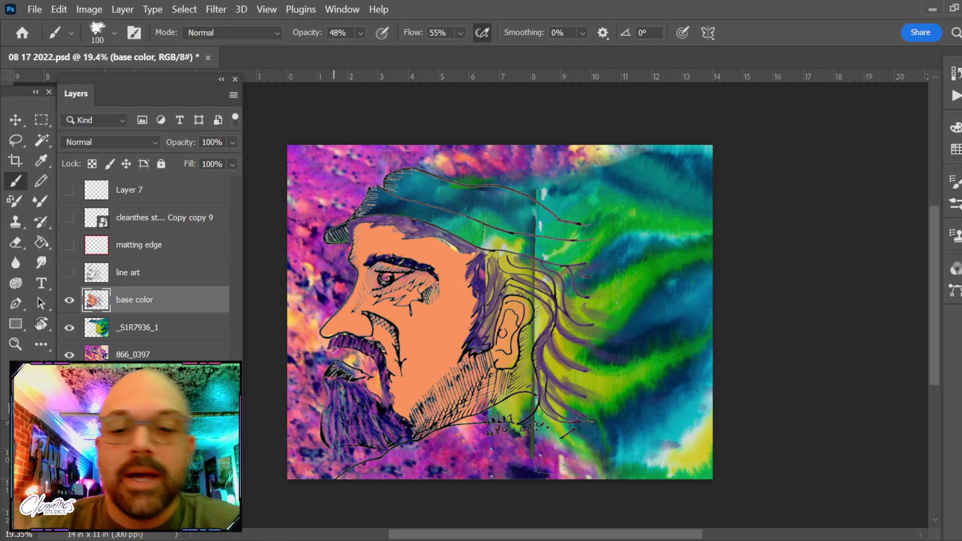
left_click_drag(492, 315, 472, 336)
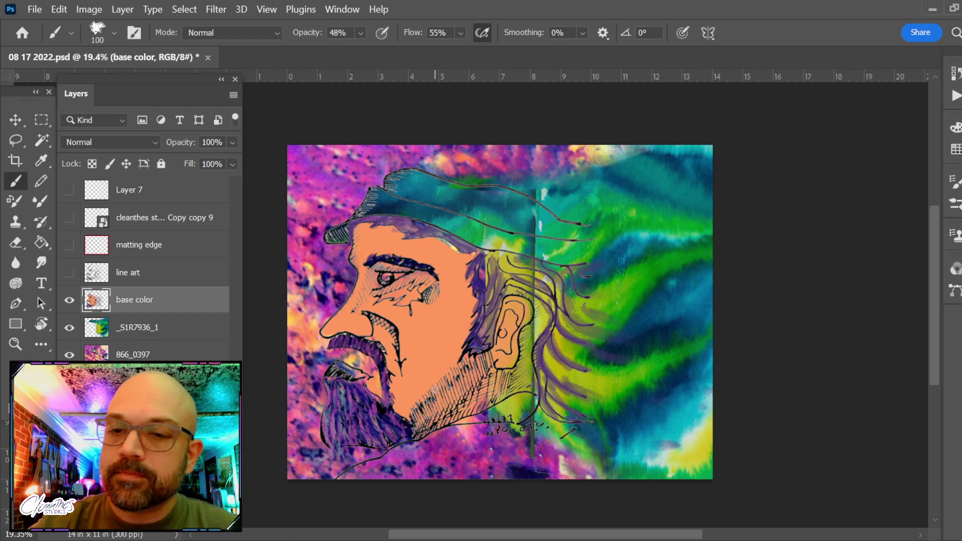
Remove the dark vertical seam running from neck to hat on _S1R7936_1 with the Content-Aware Spot Healing Brush.
key("e")
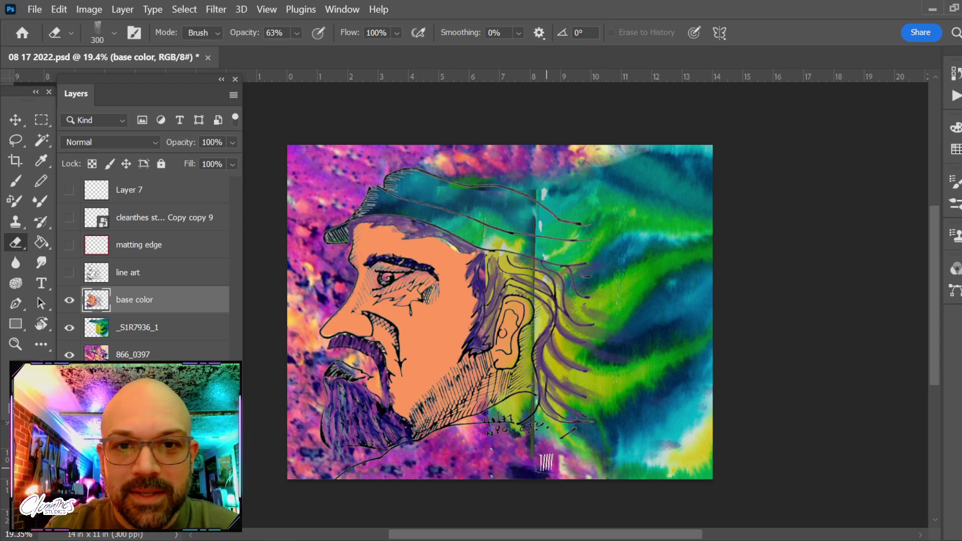
left_click(189, 326)
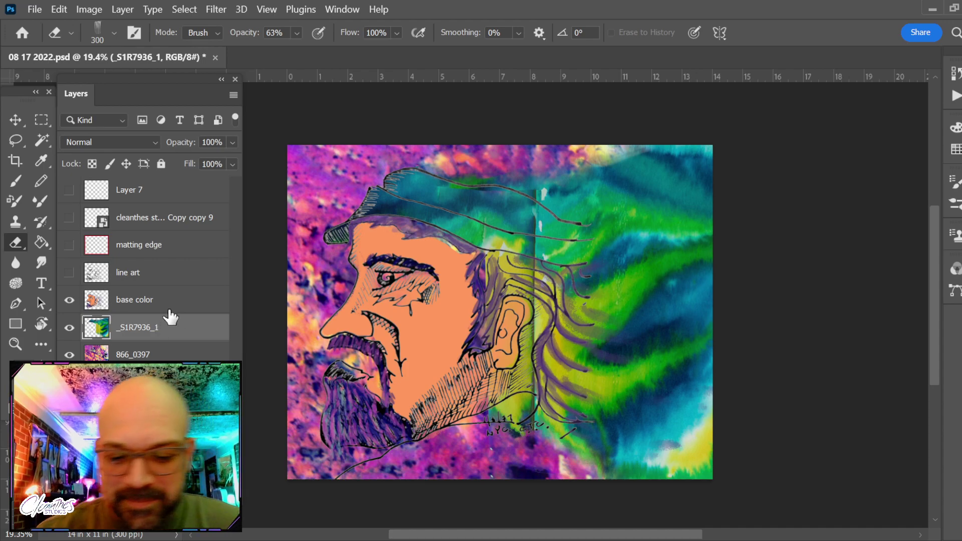
key("j")
key("bracketleft")
key("bracketleft")
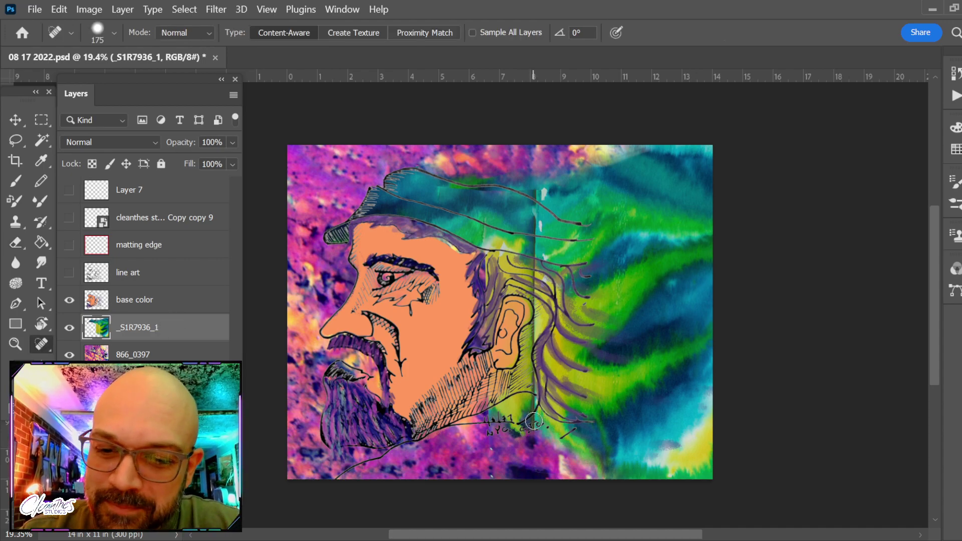
left_click_drag(532, 431, 537, 188)
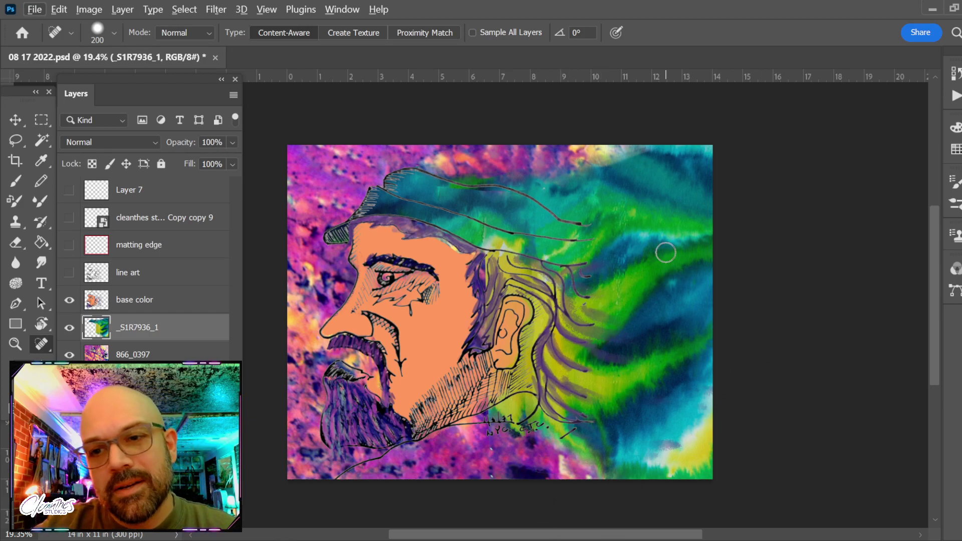
Erase teal texture along the upper-right edge of the canvas with the size 300 Eraser, and undo the last erasing stroke.
key("e")
key("alt+e")
key("Escape")
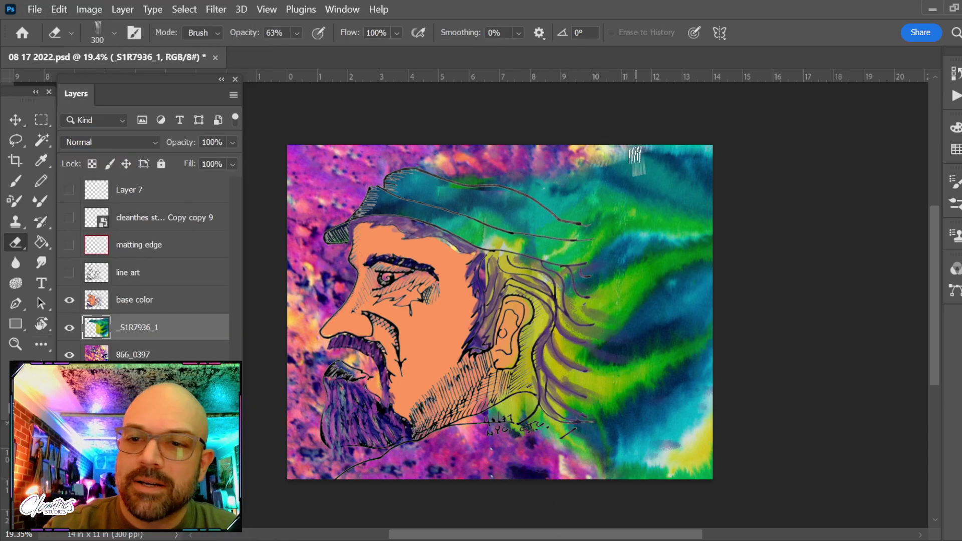
key("j")
left_click_drag(613, 156, 696, 163)
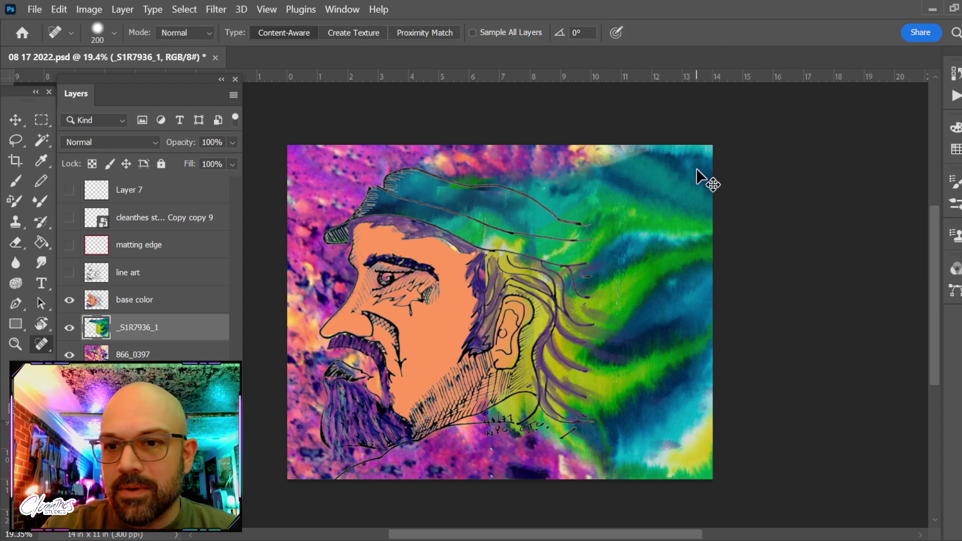
key("e")
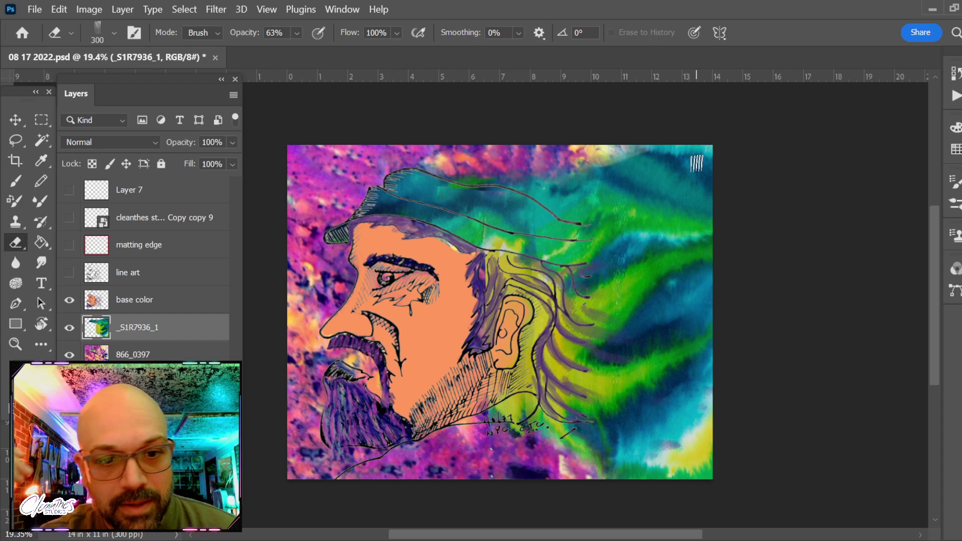
left_click_drag(612, 147, 713, 155)
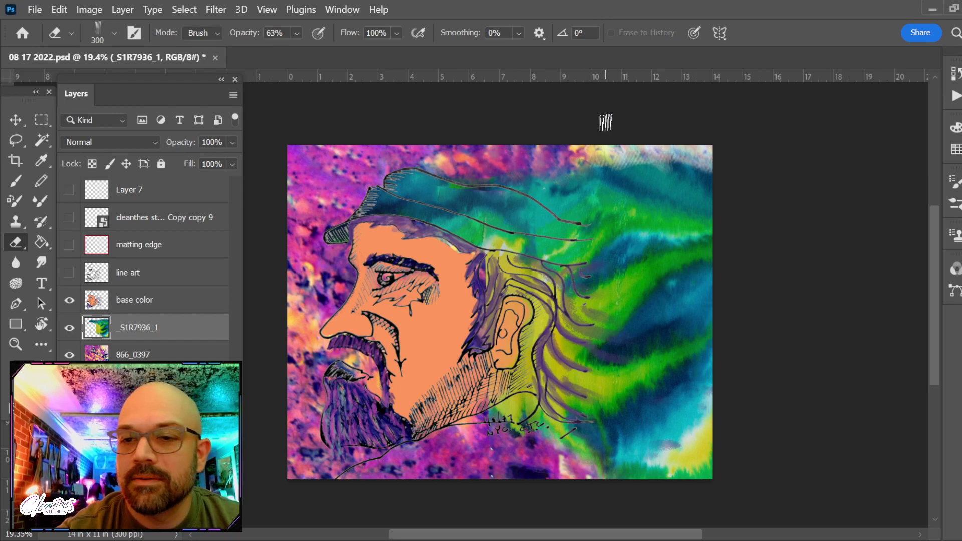
left_click_drag(639, 161, 678, 182)
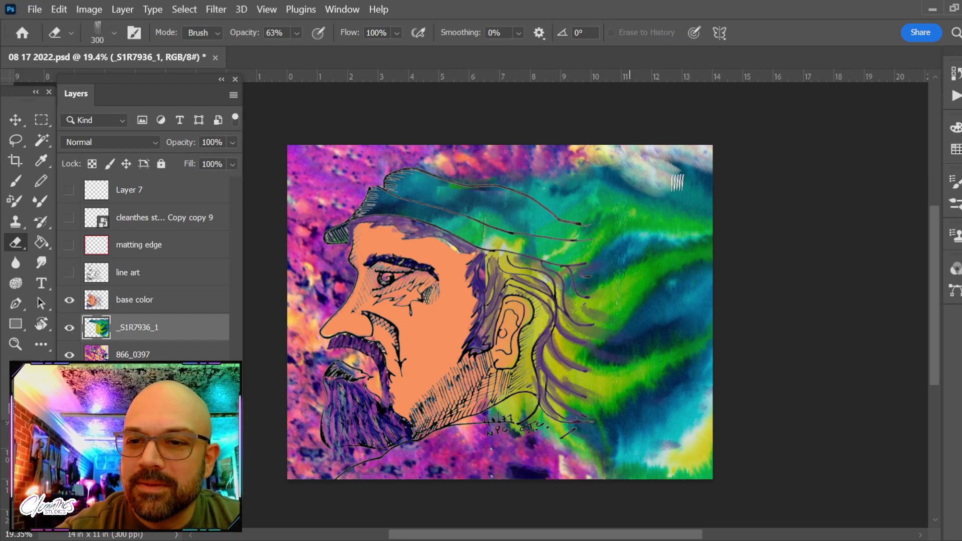
key("ctrl+z")
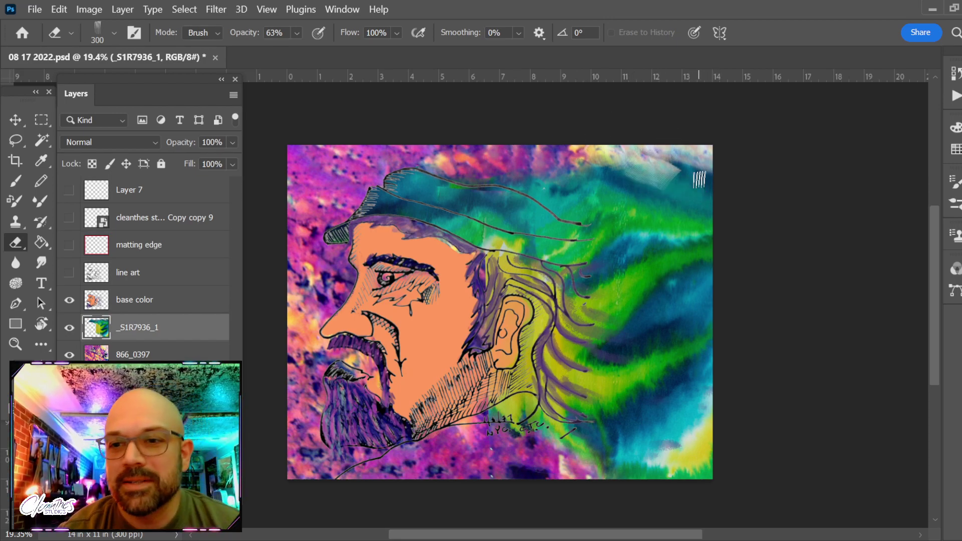
Switch the Eraser to the Kyle's Eraser - Natural Edge brush from the Dry Media Brushes.
right_click(674, 190)
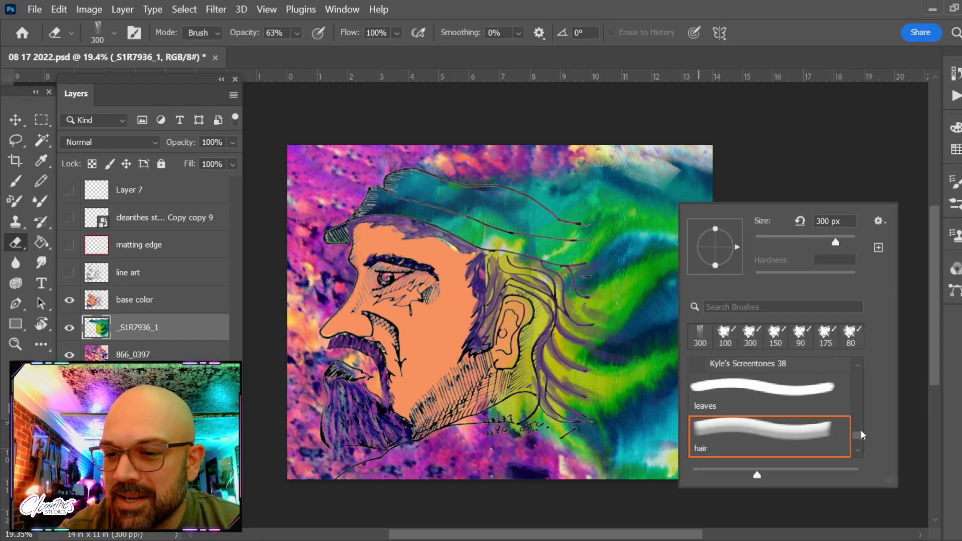
mouse_move(857, 435)
left_mouse_down()
mouse_move(867, 358)
mouse_move(860, 398)
left_mouse_up()
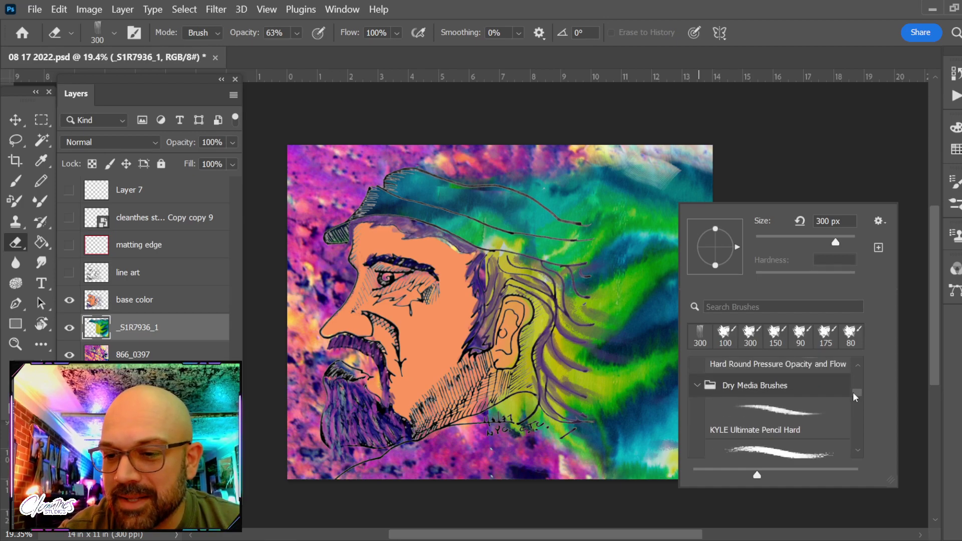
left_click(805, 424)
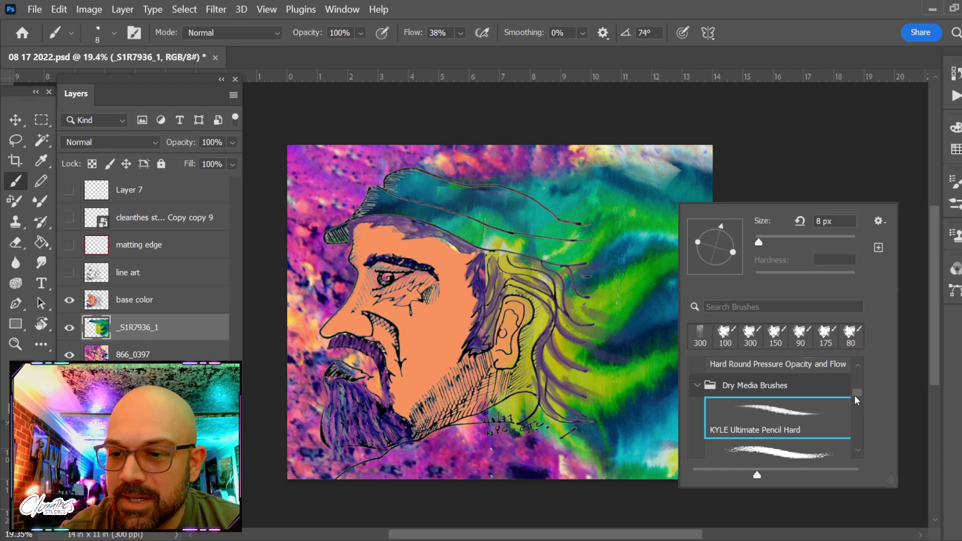
left_click_drag(855, 396, 854, 402)
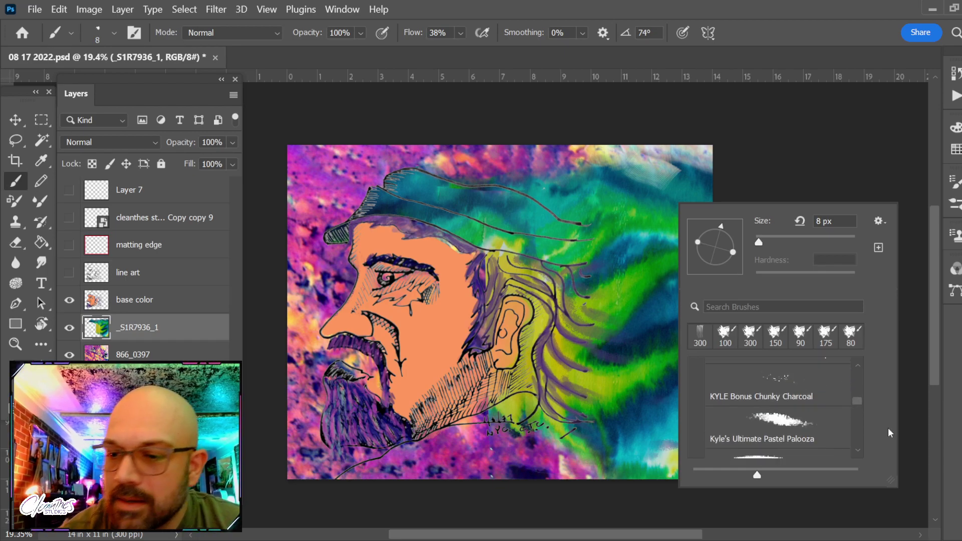
left_click(858, 451)
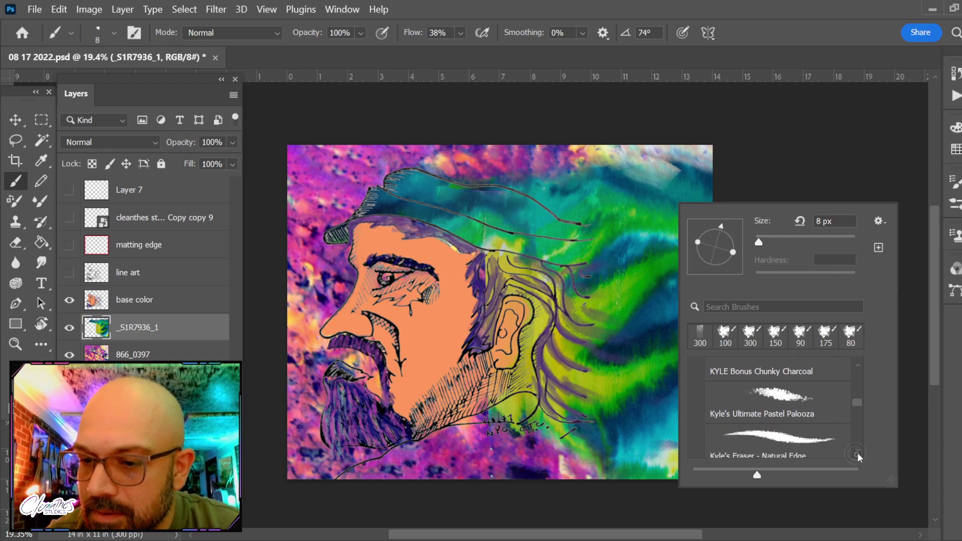
mouse_move(855, 404)
left_mouse_down()
mouse_move(858, 423)
mouse_move(859, 375)
mouse_move(859, 407)
mouse_move(833, 408)
left_mouse_up()
left_click(812, 393)
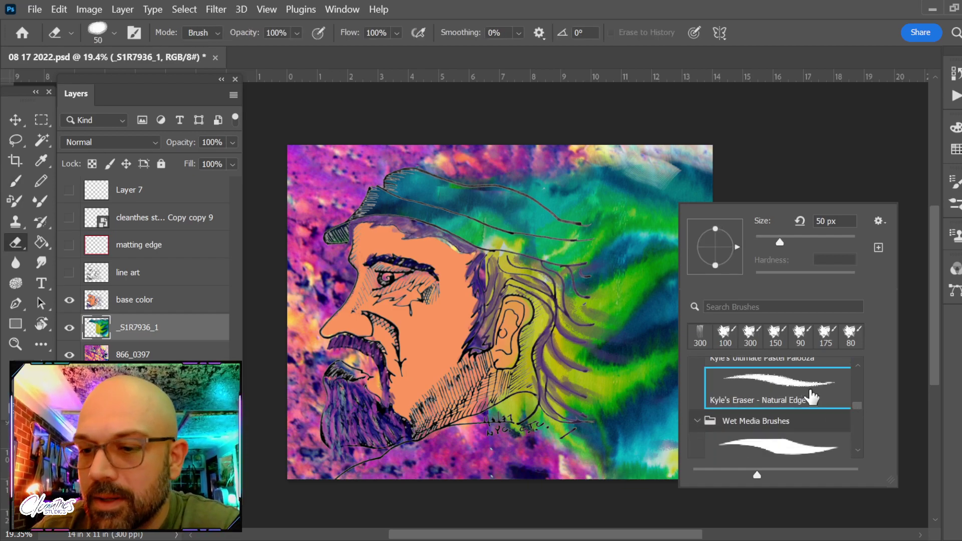
left_click(918, 187)
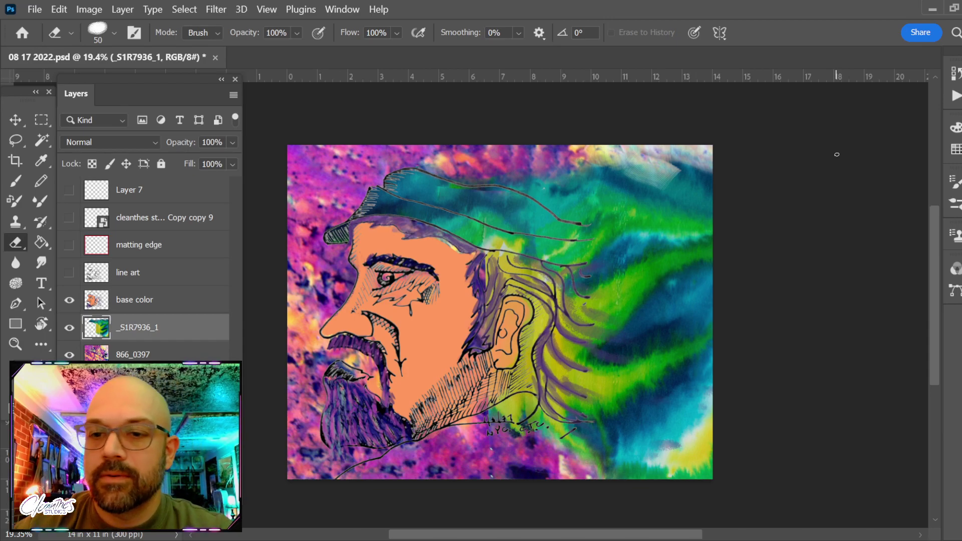
Test the natural-edge eraser on the canvas's upper-right corner, setting its opacity to 50% and enlarging it to 400.
left_click_drag(646, 163, 633, 149)
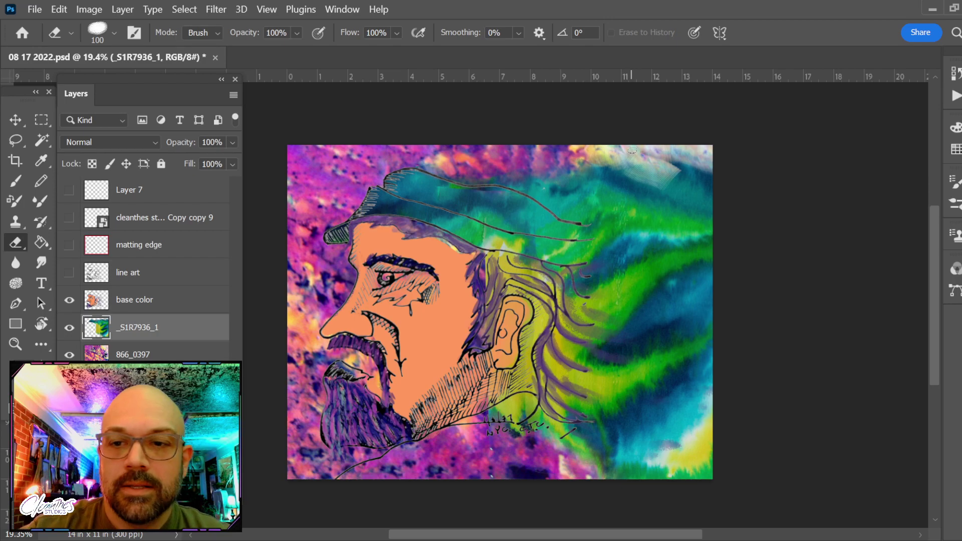
left_click(297, 32)
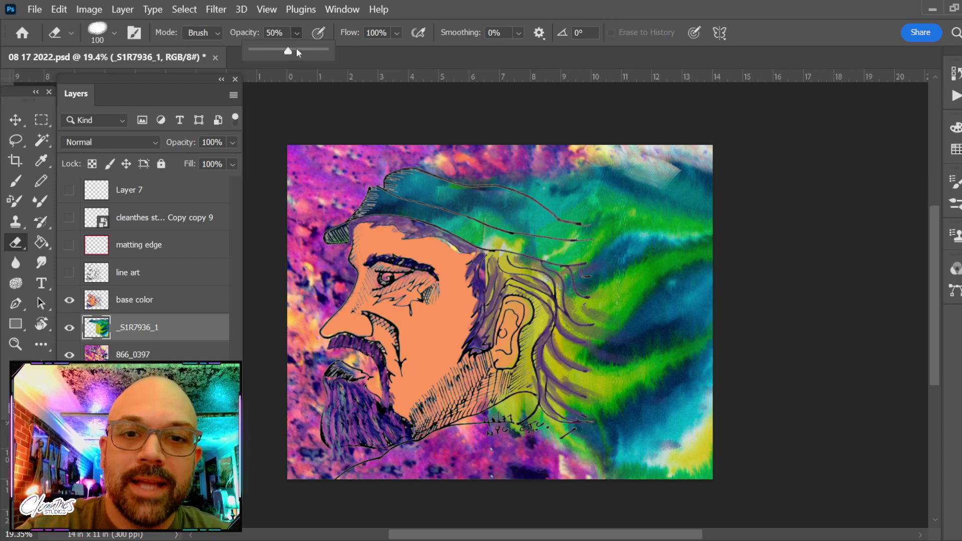
left_click(687, 182)
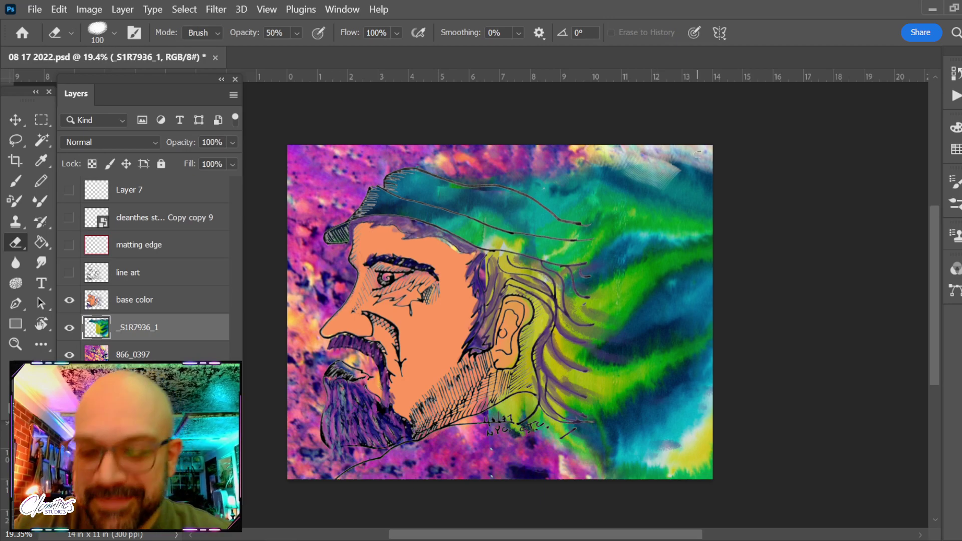
key("bracketright")
key("bracketright")
key("bracketright")
key("bracketright")
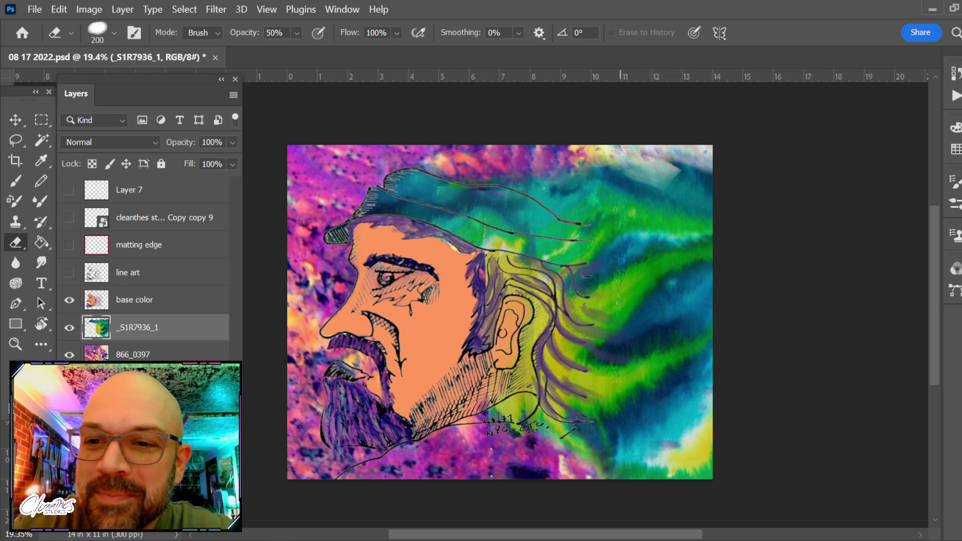
Erase the remaining teal in the canvas's upper-right corner with flow at 72%, airbrush build-up on and brush size 600.
left_click(397, 33)
left_click_drag(410, 50, 404, 52)
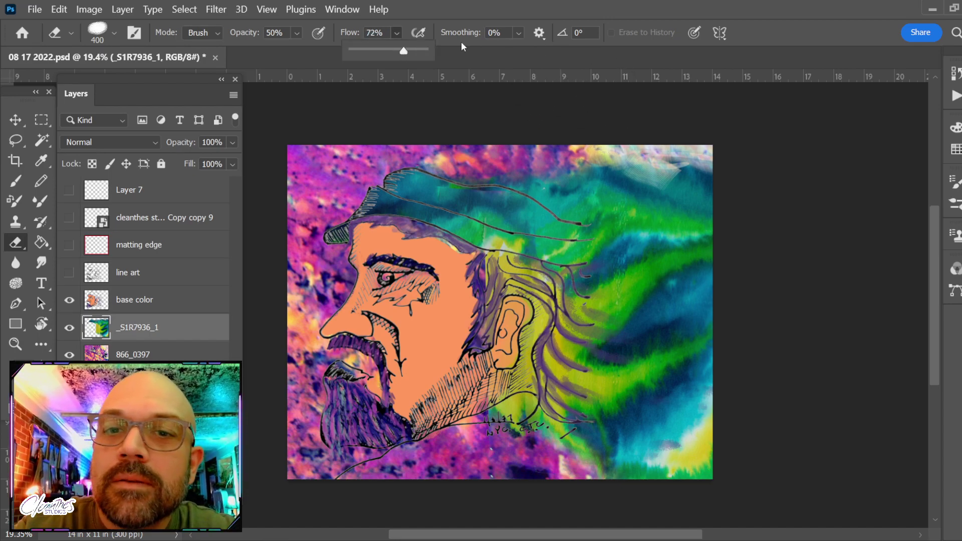
left_click(418, 33)
key("bracketright")
key("bracketright")
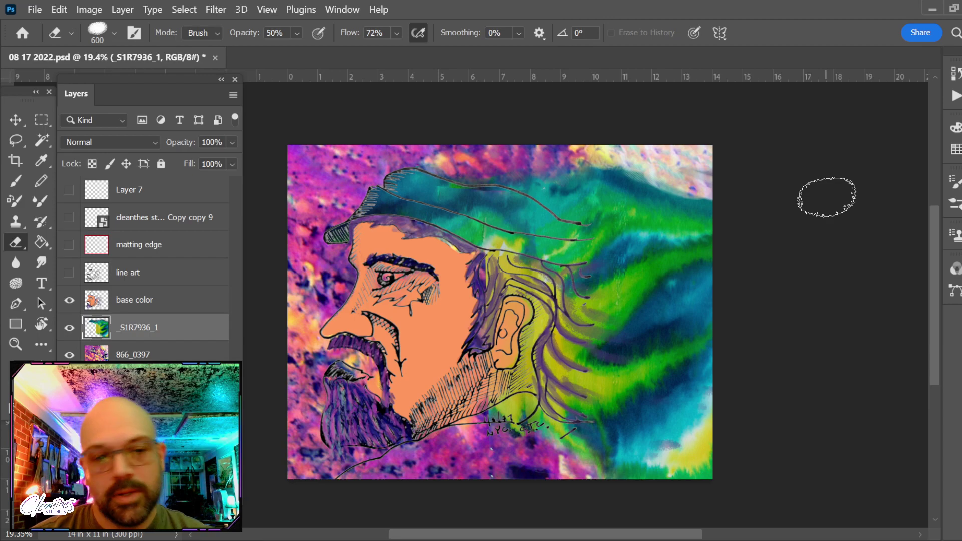
Smudge the erased edge of the teal texture in the upper right at 9% strength, enlarging the Smudge brush to 250.
left_click(42, 261)
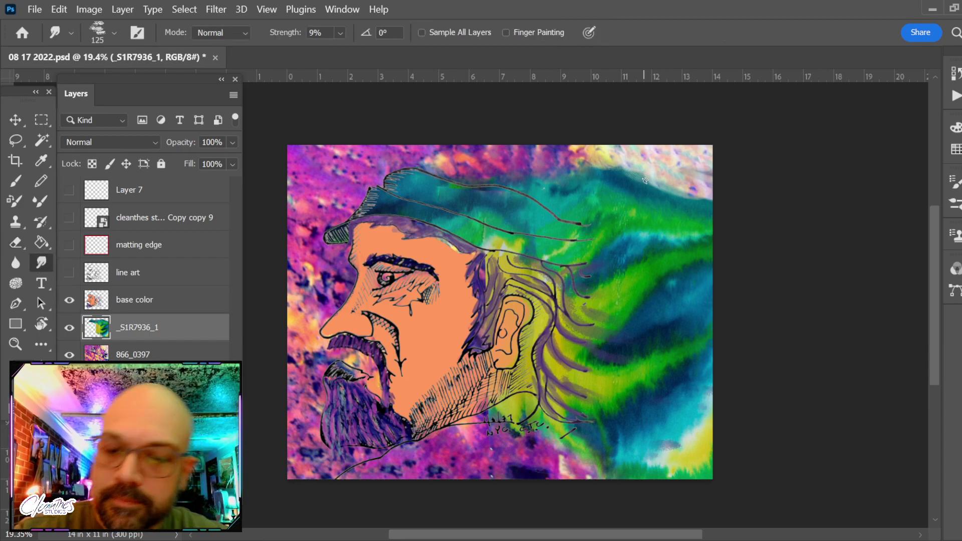
key("bracketright")
key("bracketright")
key("bracketright")
key("bracketright")
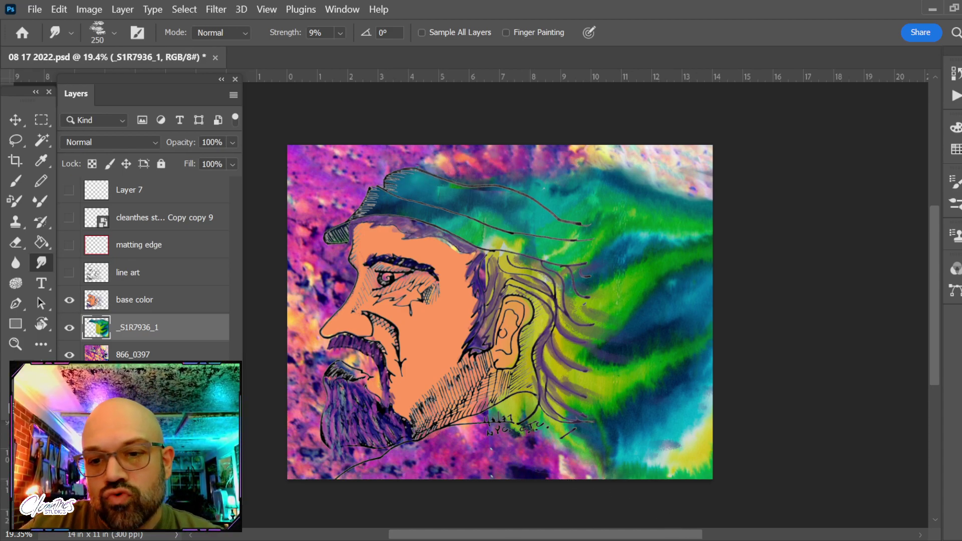
Toggle the visibility of the base color and _S1R7936_1 layers to compare, and leave _S1R7936_1 hidden.
left_click(69, 300)
left_click(69, 301)
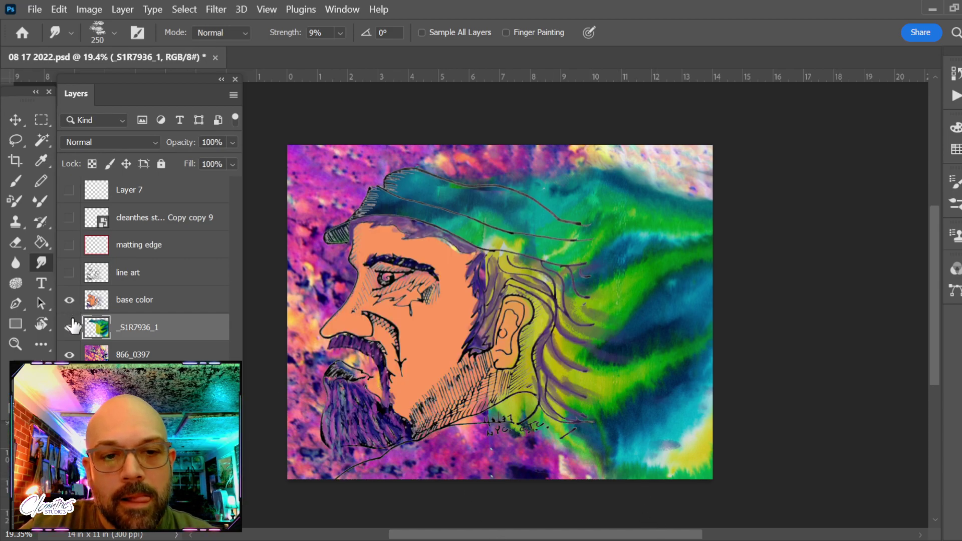
left_click(70, 328)
left_click(70, 328)
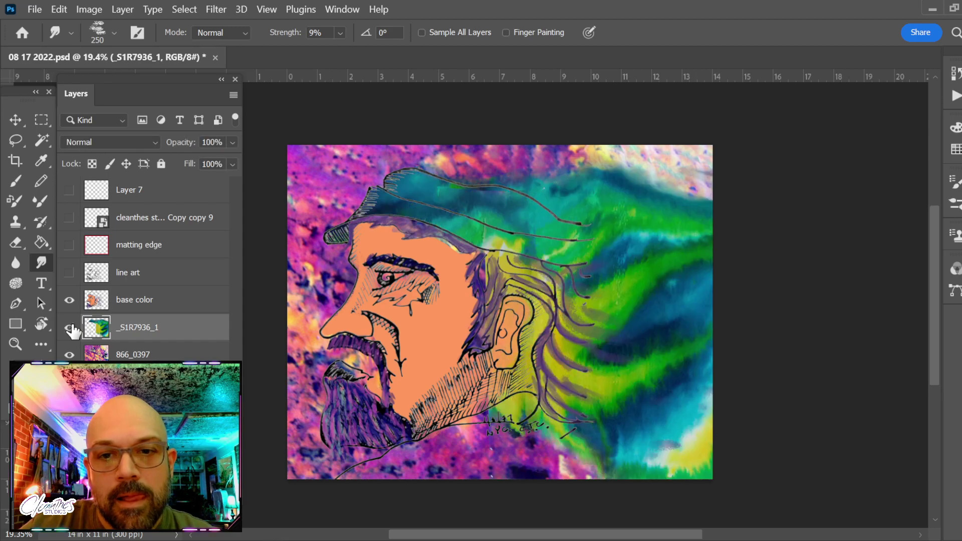
left_click(70, 328)
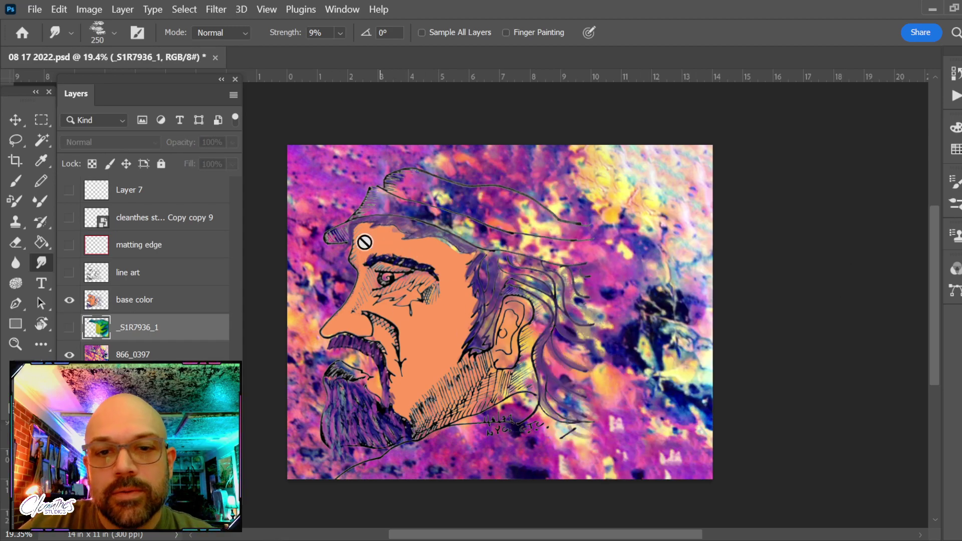
Rotate the 866_0397 background texture a quarter turn counterclockwise and move it flush with the canvas's left edge.
key("v")
left_click(326, 181)
key("ctrl+t")
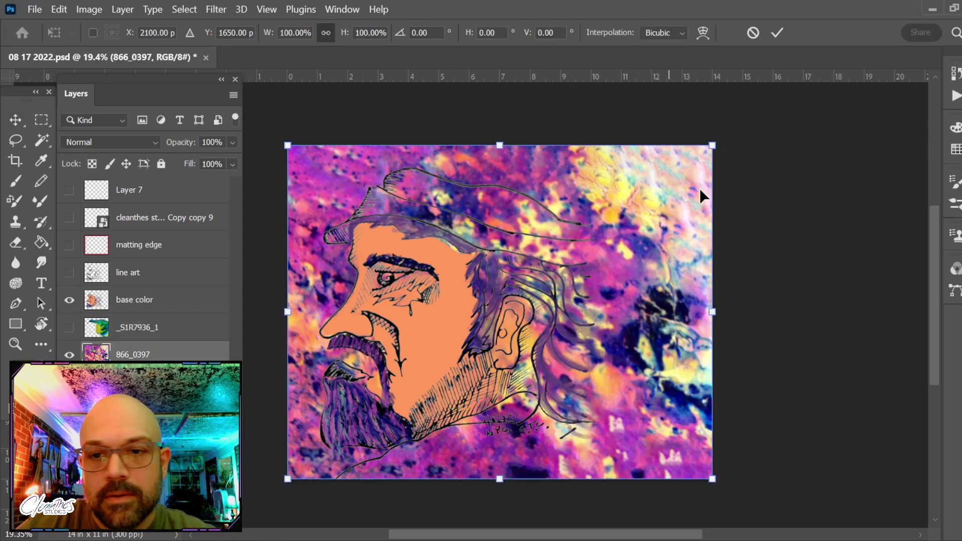
left_click_drag(802, 133, 376, 133)
left_click_drag(555, 456, 495, 453)
key("Return")
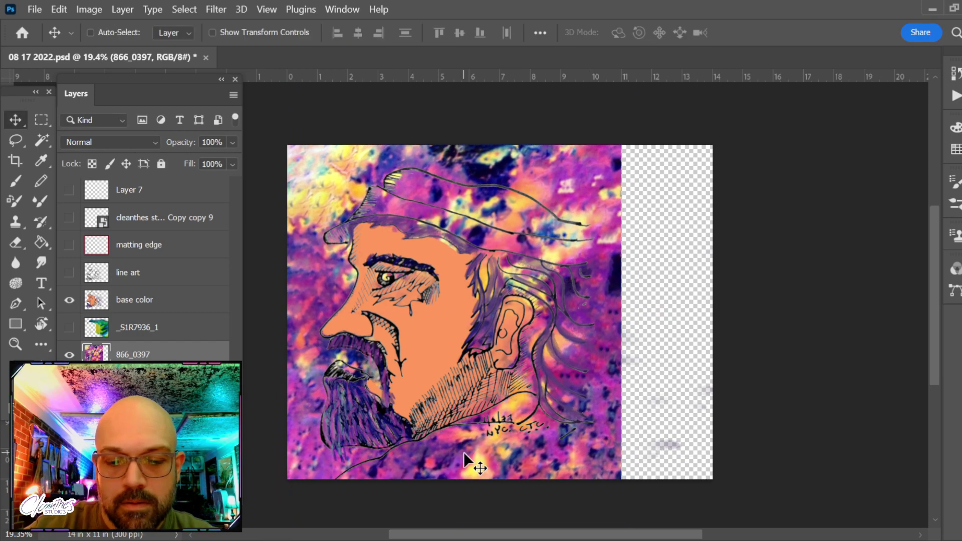
key("ctrl")
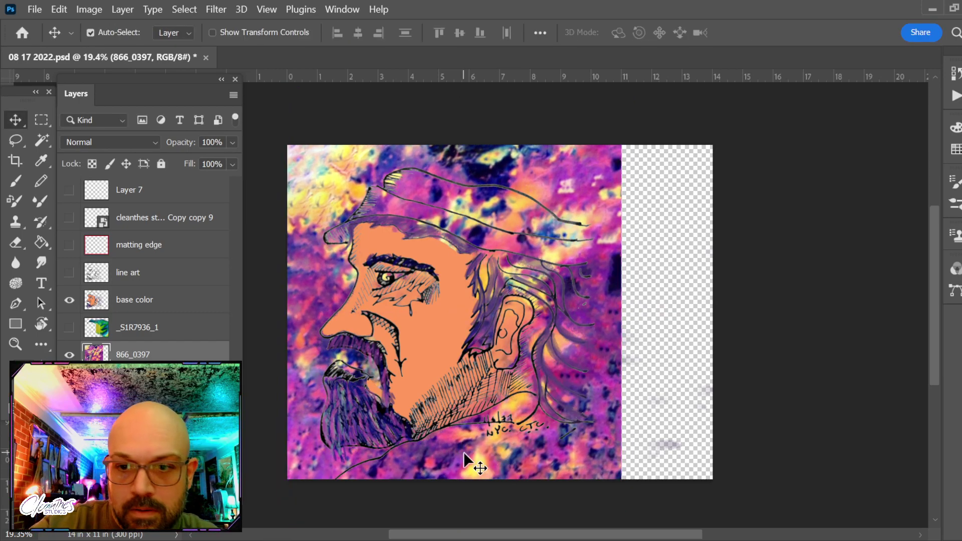
Fill the empty strip beside the 866_0397 texture with content-aware fill, clear the selection, and show the _S1R7936_1 layer again.
left_click(89, 352, "ctrl")
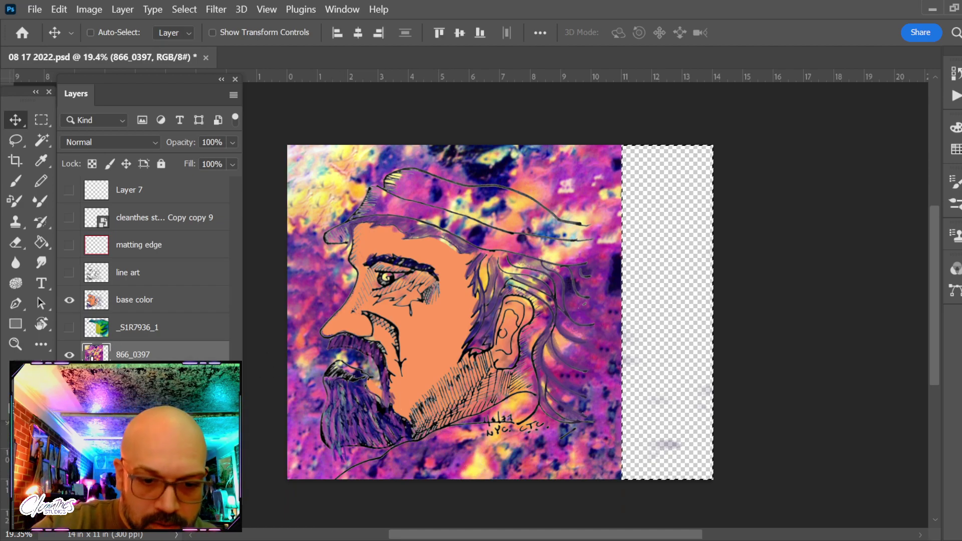
key("shift+F5")
key("Return")
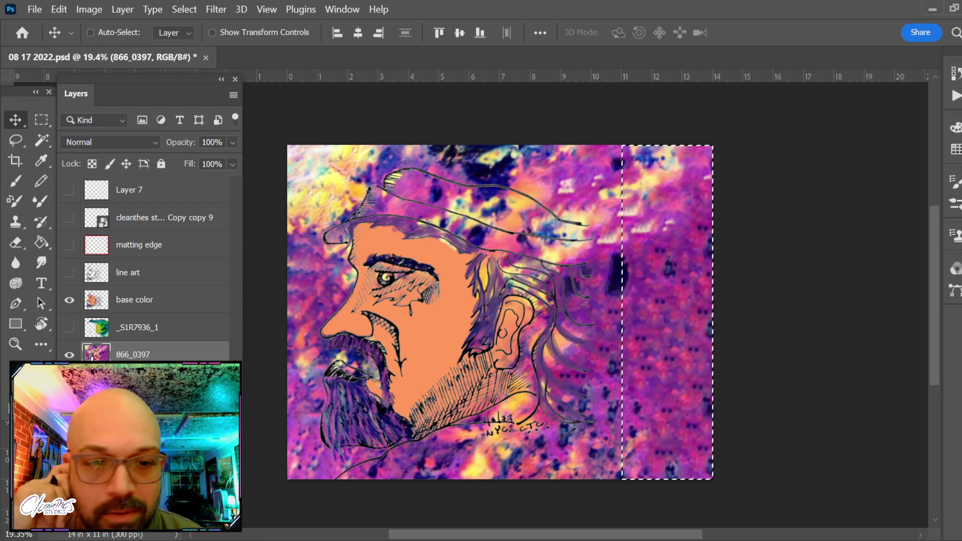
key("ctrl")
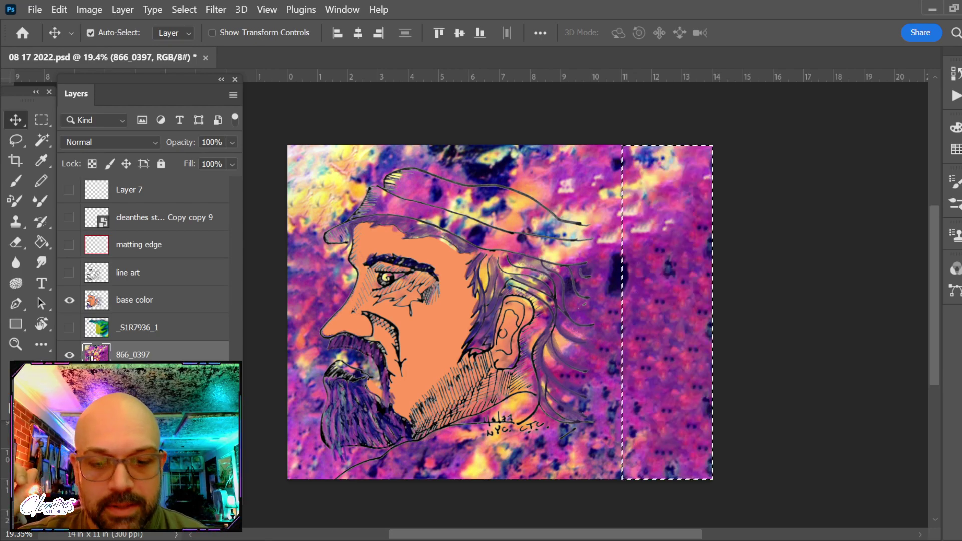
key("ctrl+d")
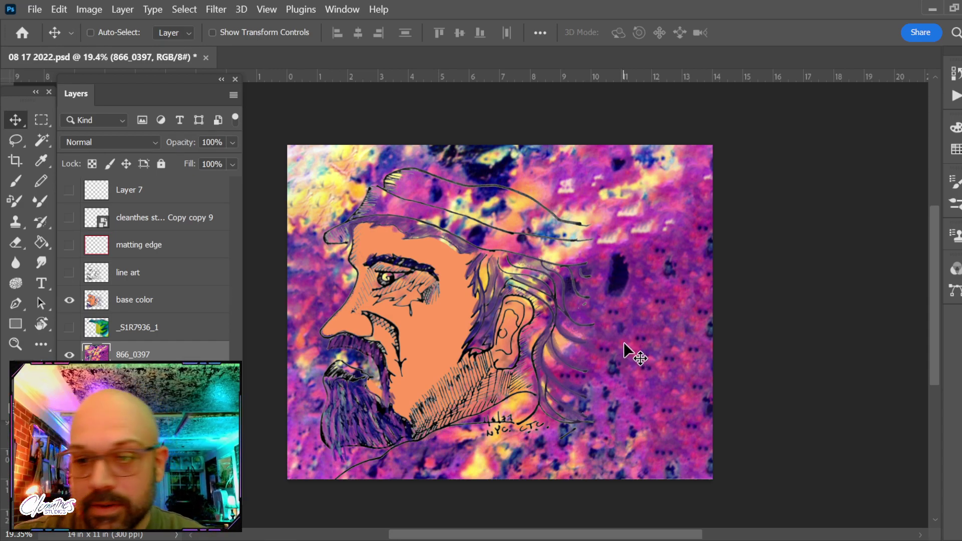
key("j")
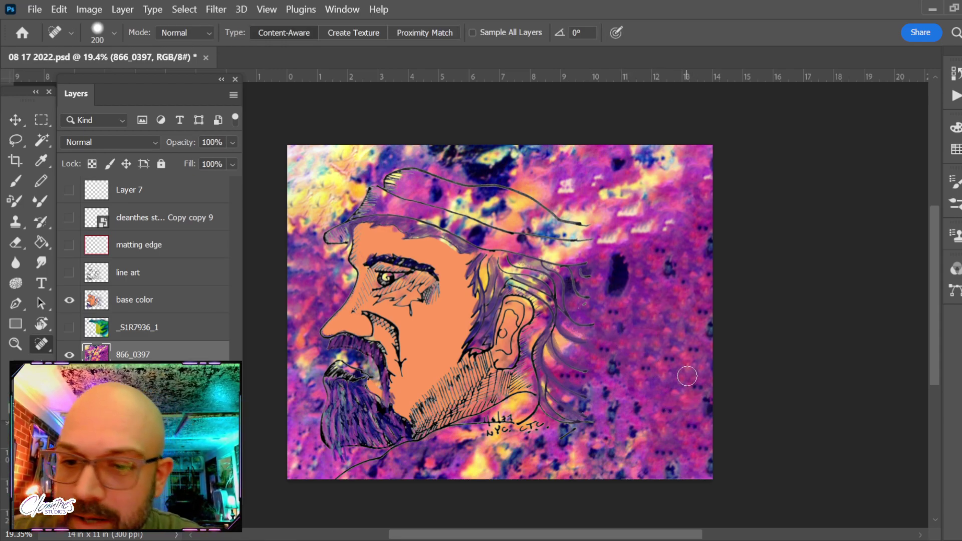
left_click(69, 328)
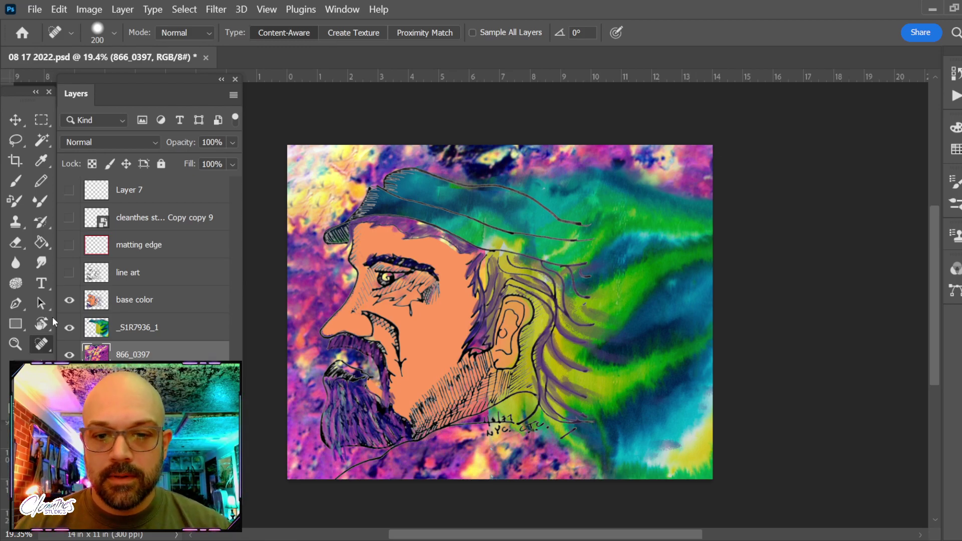
Paint yellow-green shading on the cheek in the base color layer using a splatter brush at size 300, reducing it to 250.
key("b")
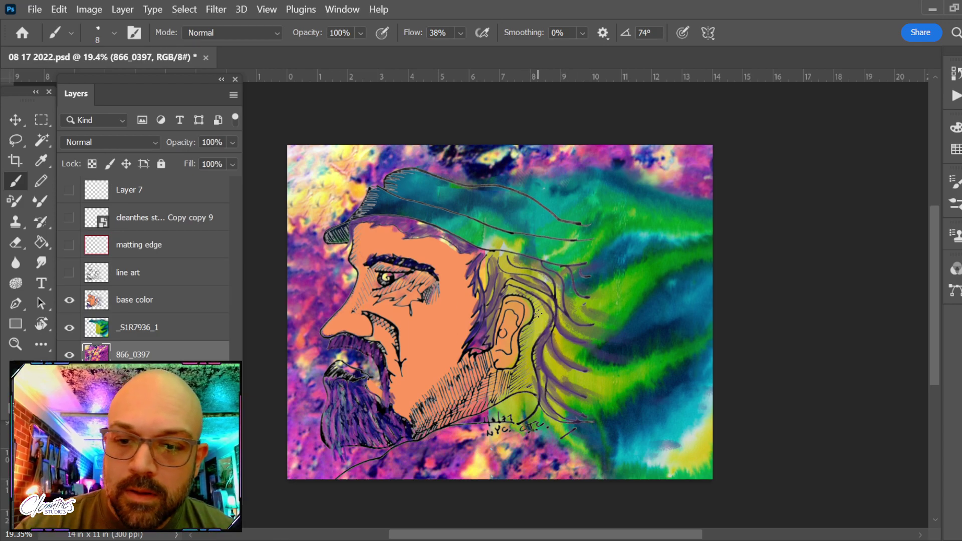
key("period")
key("period")
key("period")
key("period")
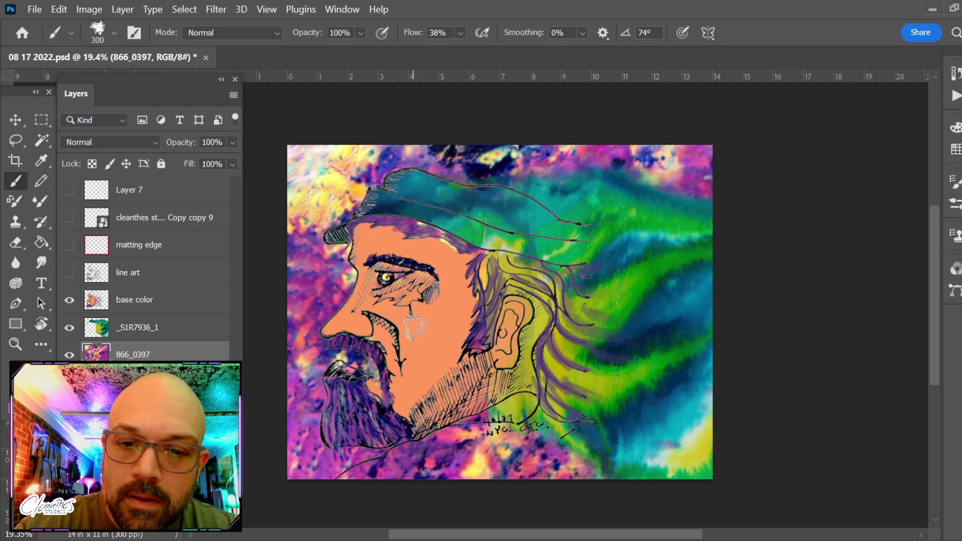
key("bracketright")
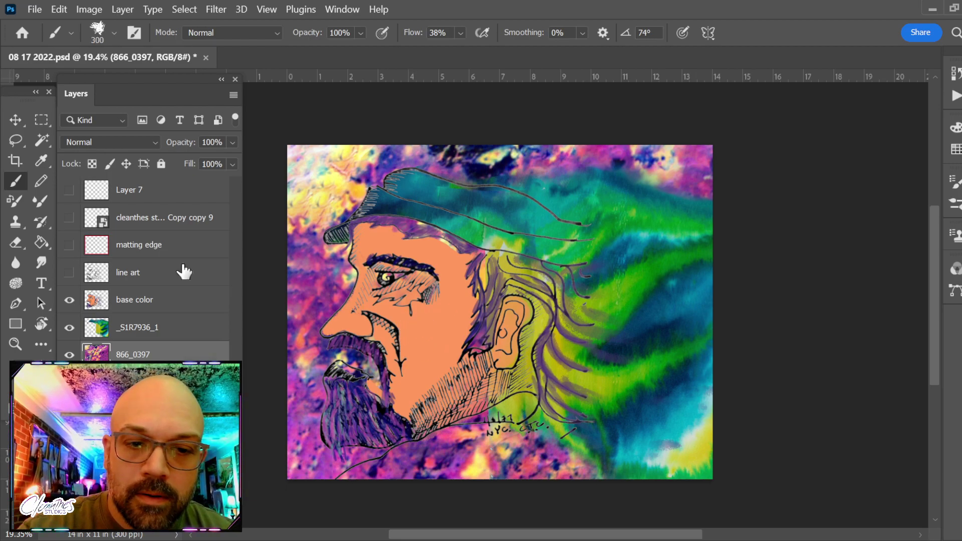
left_click(206, 298)
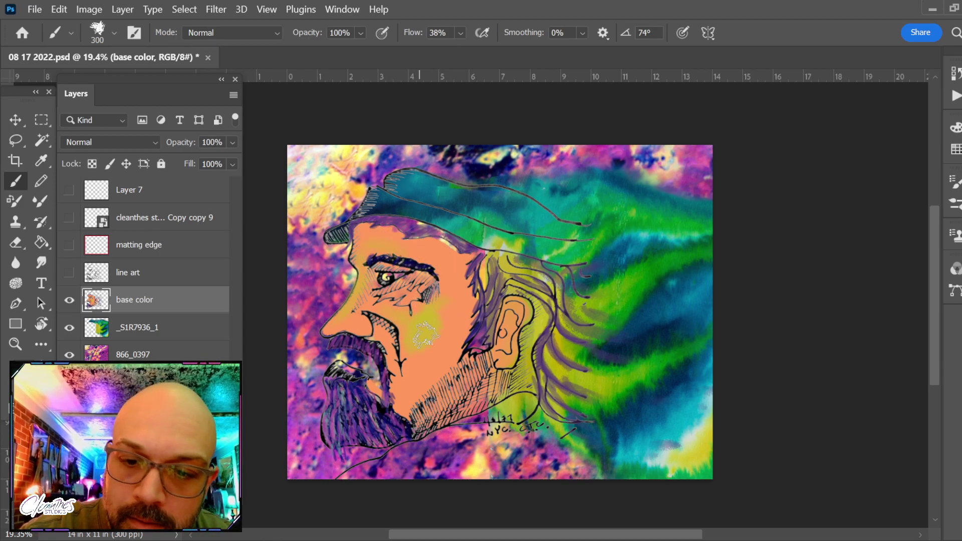
key("bracketleft")
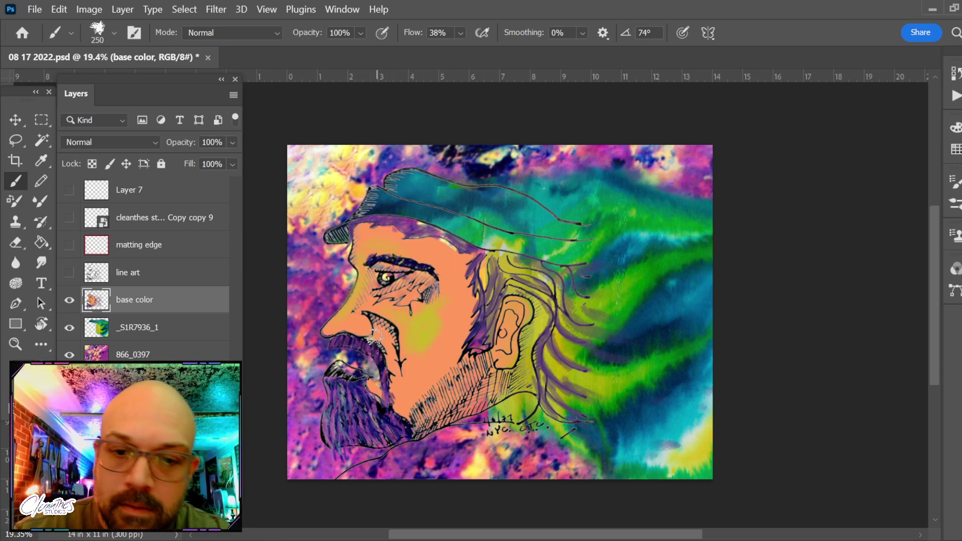
With the brush at 100 px, shade the cheek edge beside the beard and paint skin tone between the moustache and lips.
key("bracketleft")
key("bracketleft")
key("bracketleft")
key("bracketleft")
key("bracketleft")
key("bracketleft")
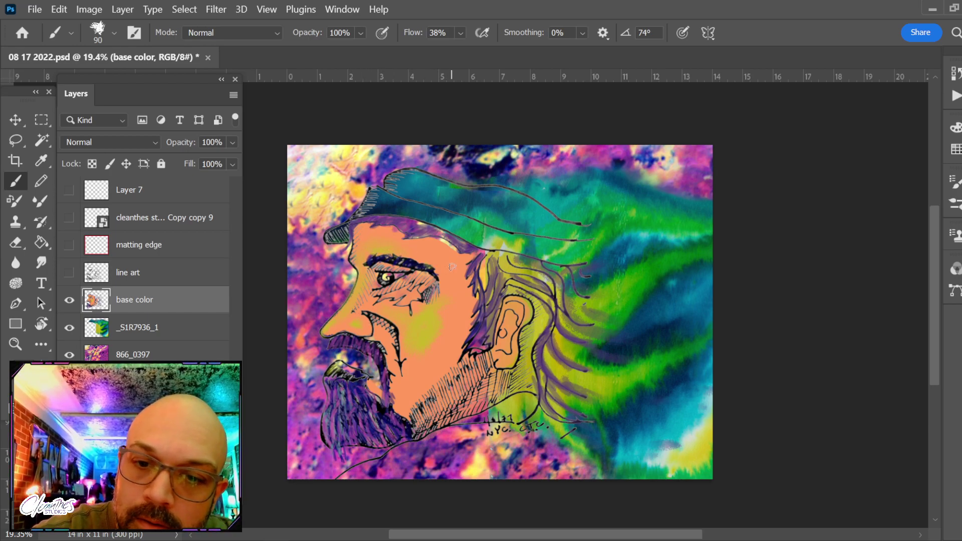
left_click_drag(419, 347, 407, 362)
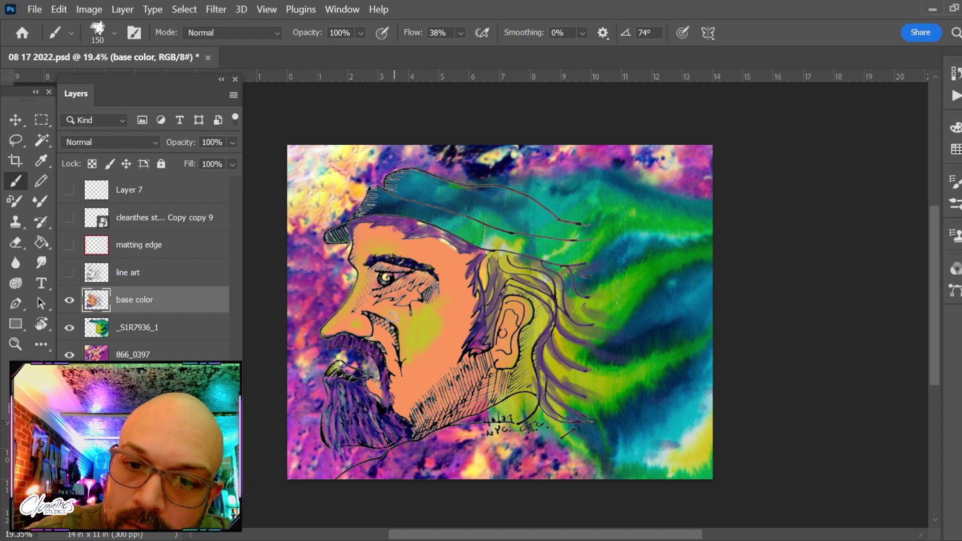
key("bracketleft")
key("bracketleft")
key("bracketleft")
key("bracketleft")
key("bracketleft")
key("bracketleft")
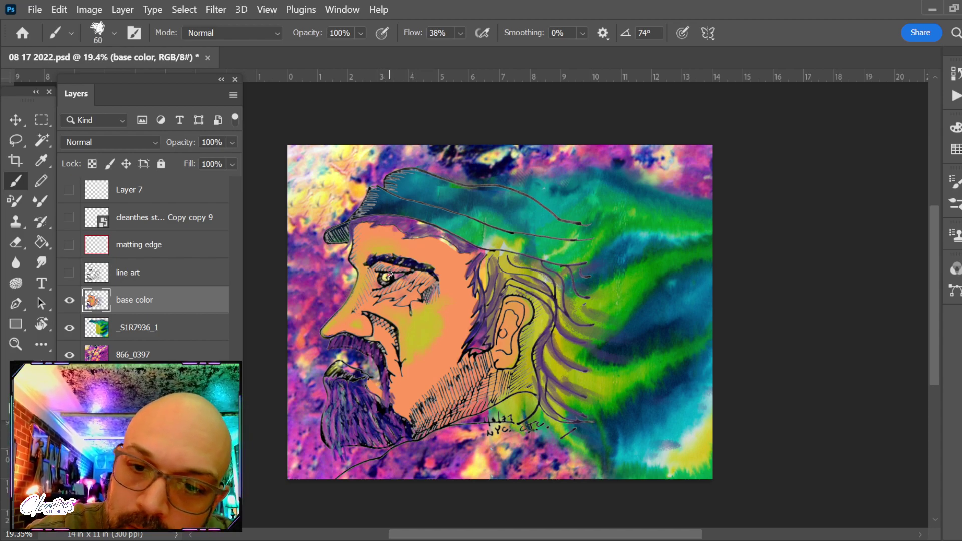
key("bracketright")
key("bracketright")
key("bracketright")
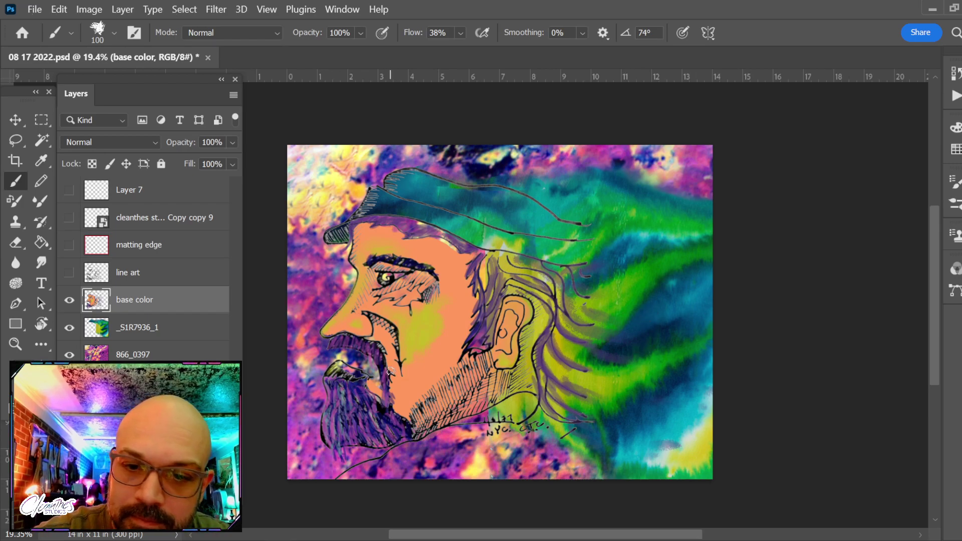
left_click_drag(386, 355, 401, 413)
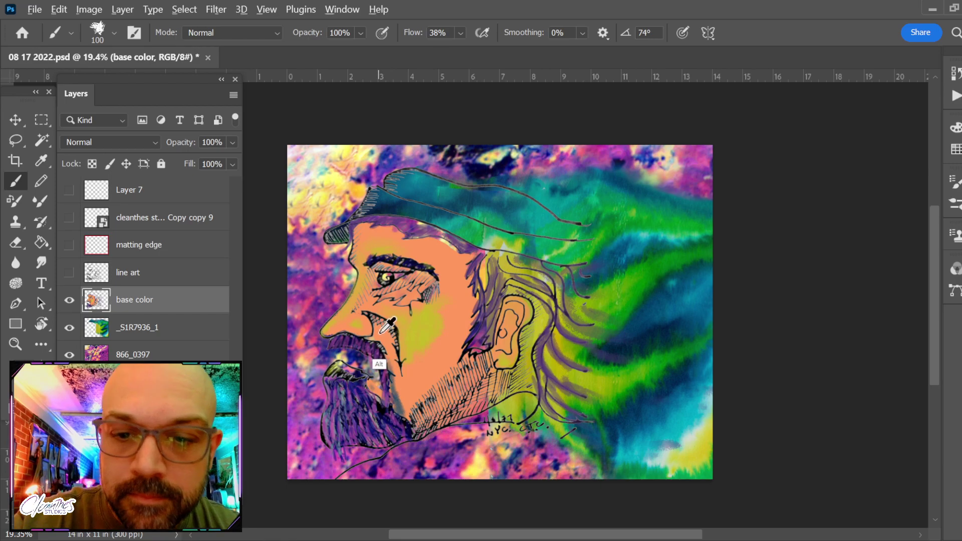
mouse_move(339, 353)
left_mouse_down()
mouse_move(368, 366)
mouse_move(354, 350)
mouse_move(337, 362)
left_mouse_up()
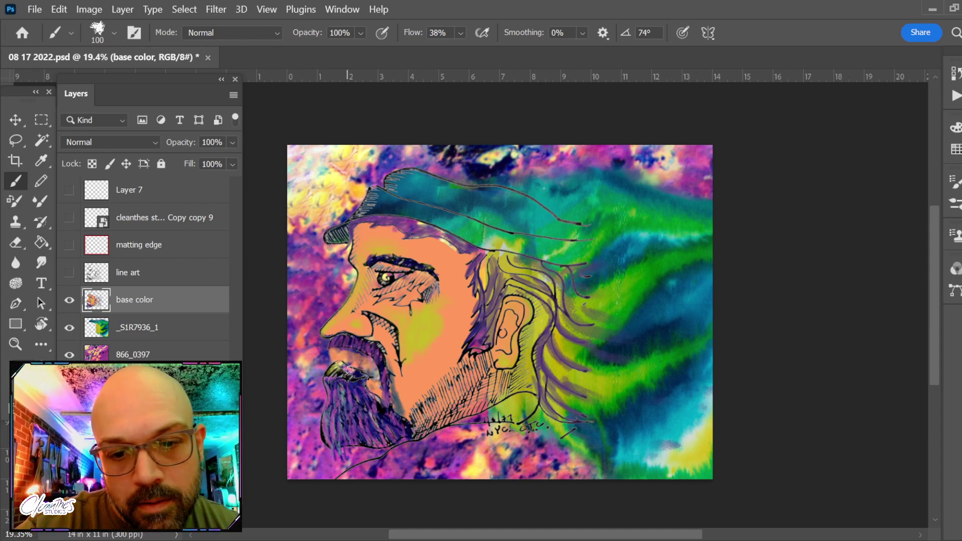
key("e")
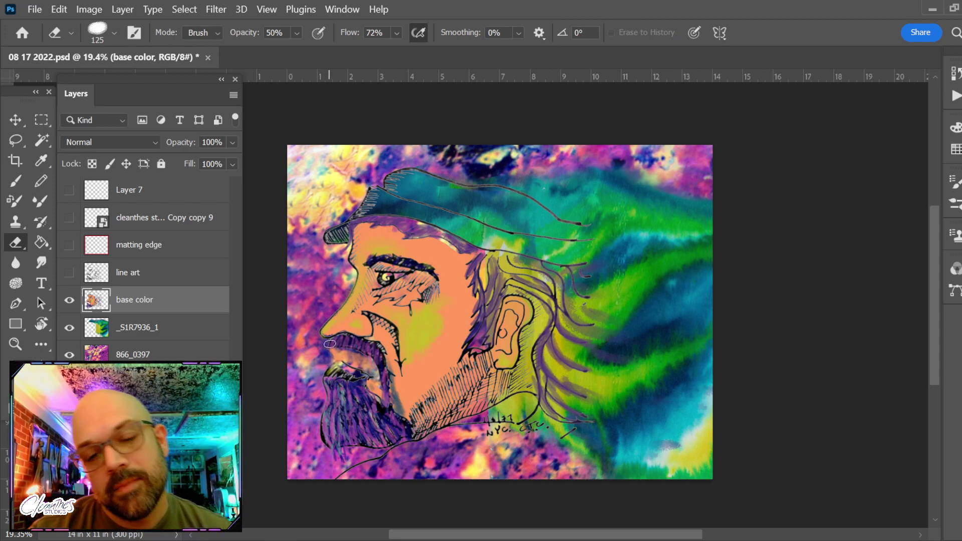
Paint teal shading at the inner corner of the eye and in the crease beside the nostril.
key("b")
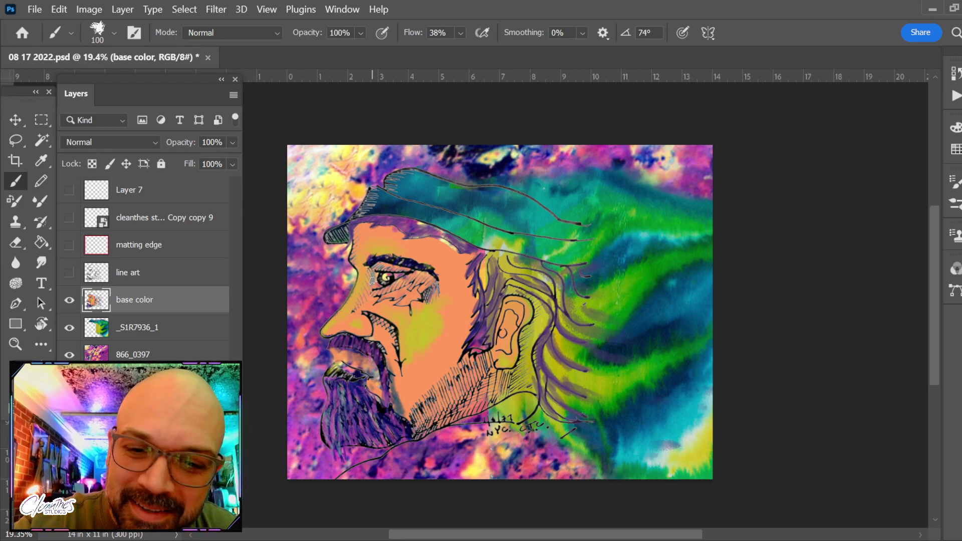
left_click_drag(373, 281, 371, 290)
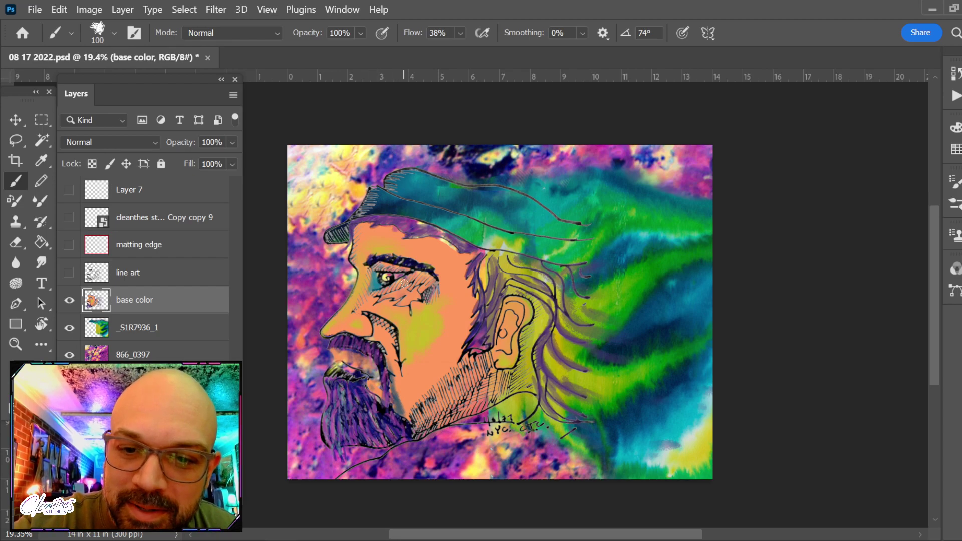
mouse_move(369, 316)
left_mouse_down()
mouse_move(396, 341)
mouse_move(378, 313)
left_mouse_up()
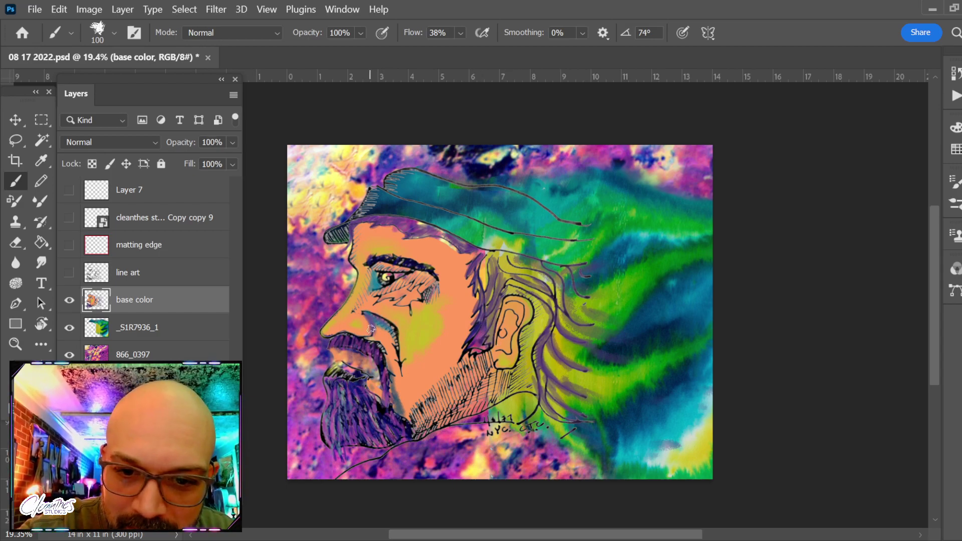
Set the brush to Color Burn at 48% opacity and deepen the shading in the nostril crease and around the eye.
left_click(230, 33)
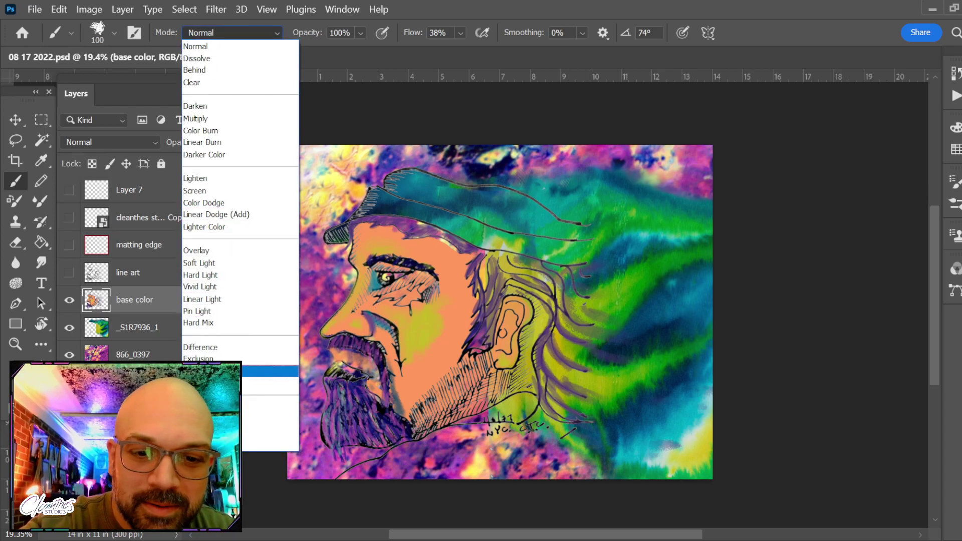
left_click(240, 130)
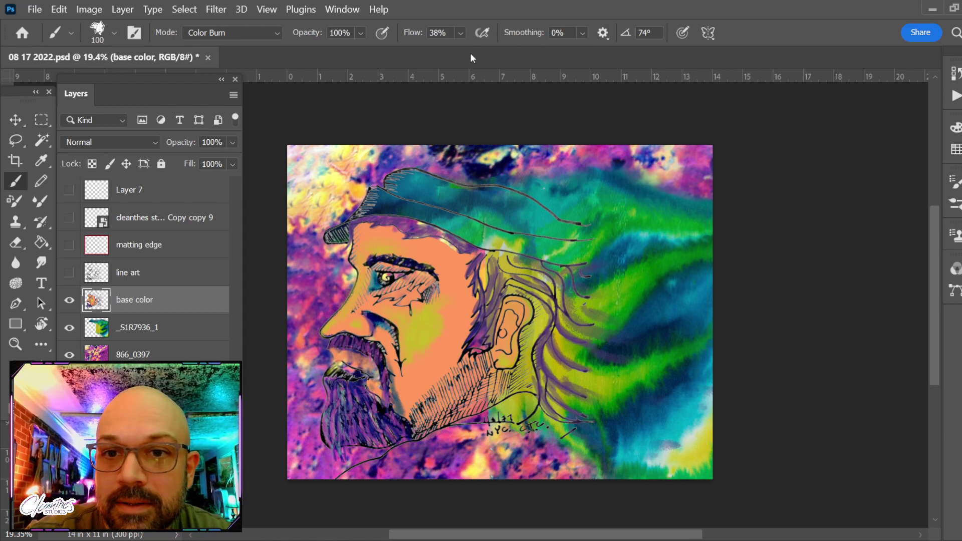
left_click(360, 32)
left_click(352, 49)
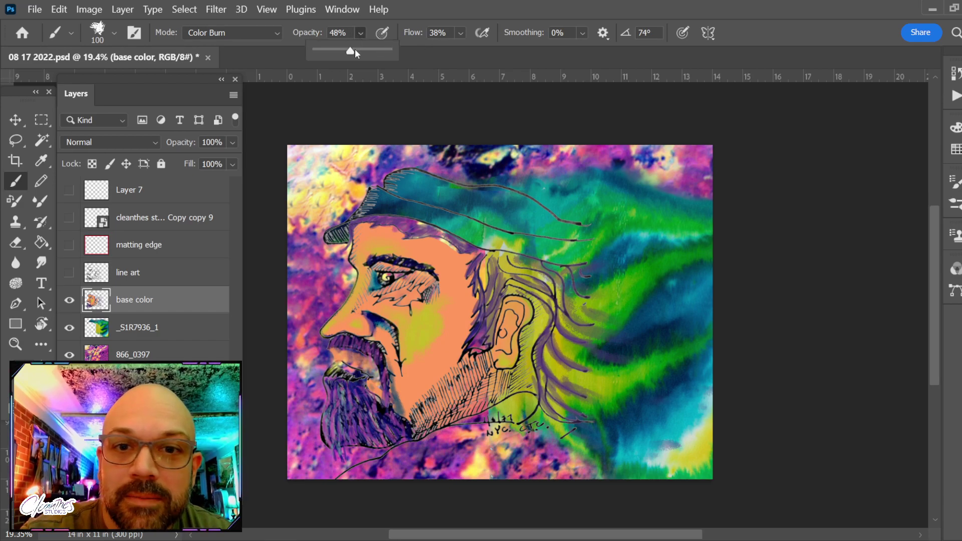
left_click(375, 325)
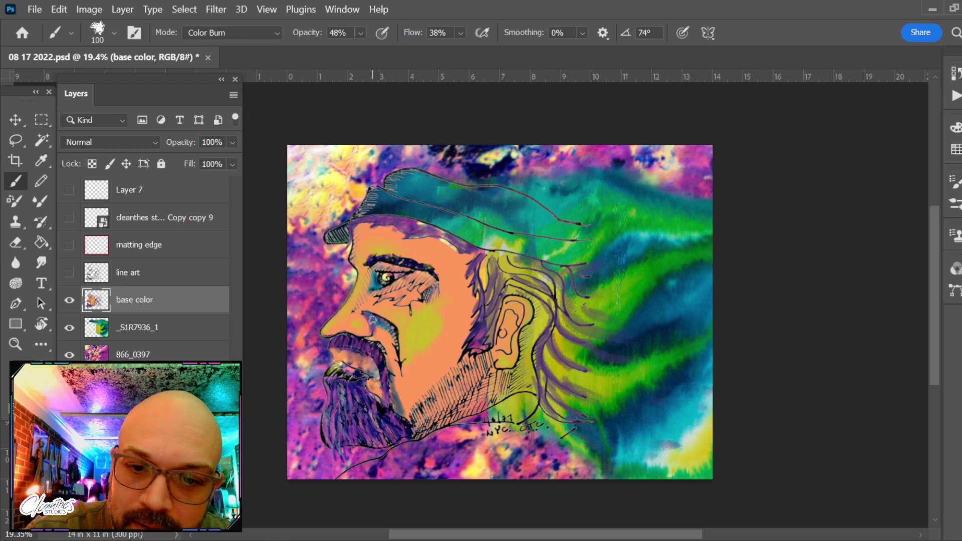
left_click_drag(372, 320, 393, 333)
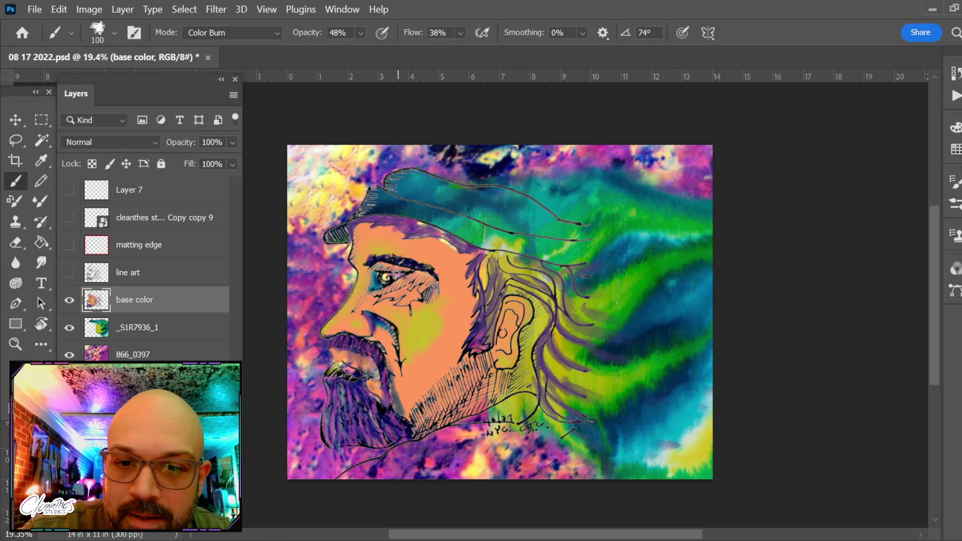
left_click_drag(382, 283, 386, 289)
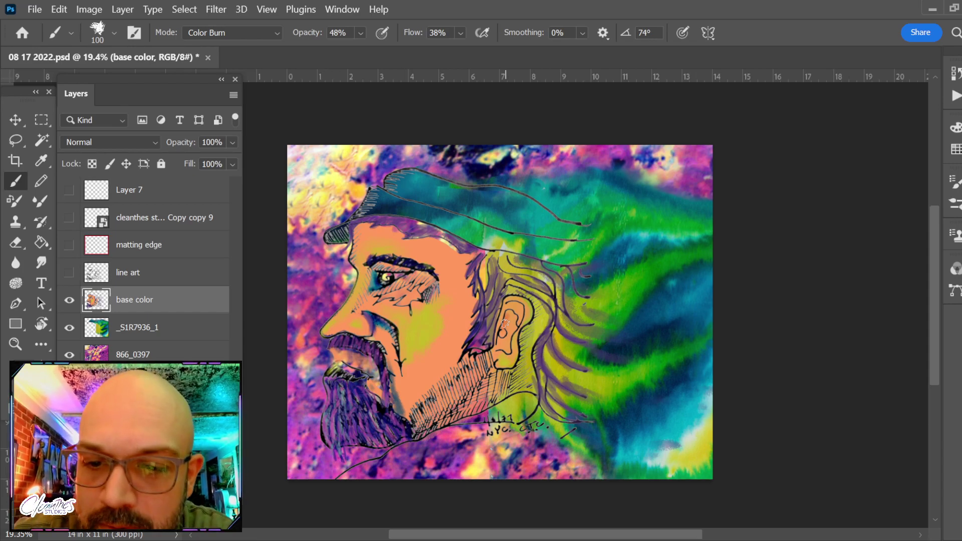
Burn darker shading into the ear, its lobe and the adjoining sideburn.
mouse_move(505, 324)
left_mouse_down()
mouse_move(515, 332)
mouse_move(505, 325)
mouse_move(506, 337)
mouse_move(508, 321)
mouse_move(515, 329)
mouse_move(505, 346)
mouse_move(518, 304)
mouse_move(494, 361)
mouse_move(517, 358)
mouse_move(516, 338)
mouse_move(521, 345)
mouse_move(531, 324)
mouse_move(508, 370)
left_mouse_up()
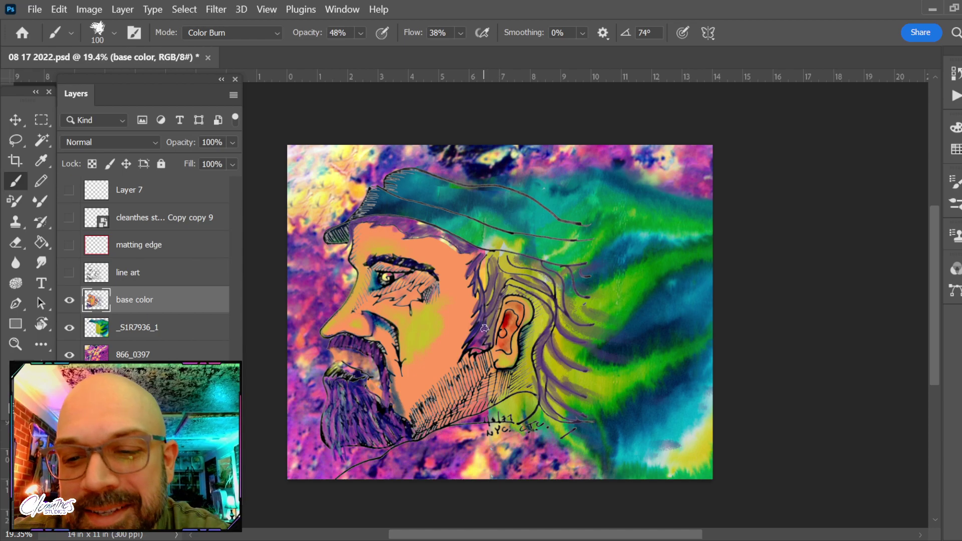
mouse_move(485, 328)
left_mouse_down()
mouse_move(501, 288)
mouse_move(487, 296)
mouse_move(481, 263)
mouse_move(488, 310)
left_mouse_up()
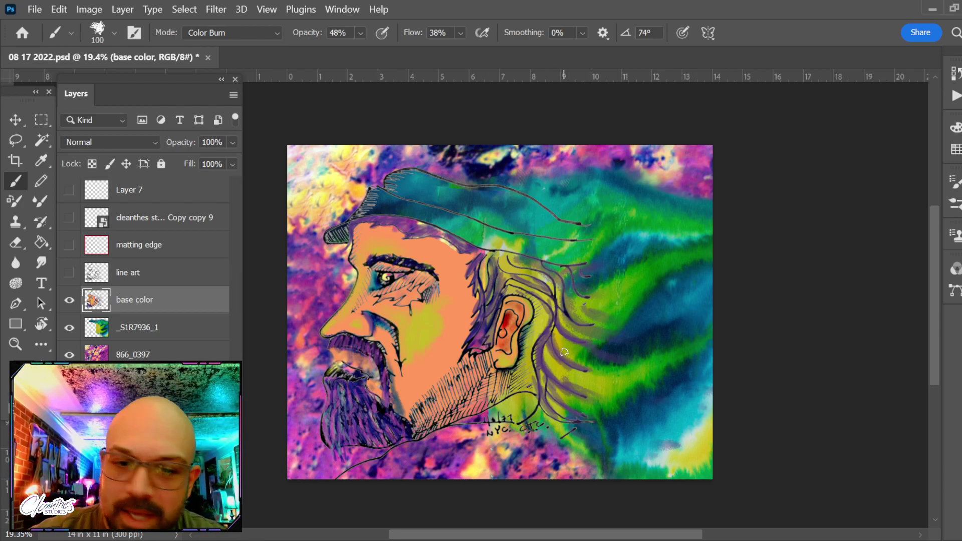
key("e")
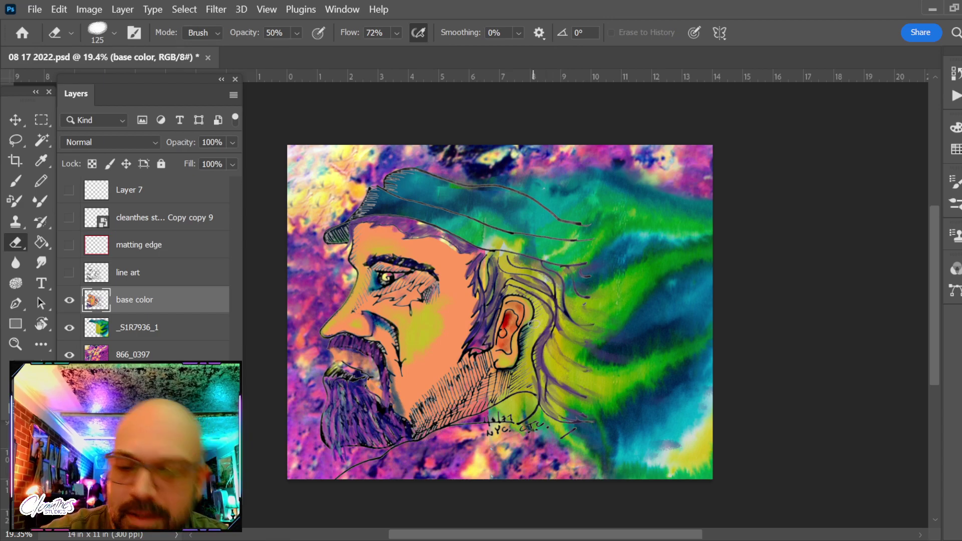
left_click(637, 328, "alt")
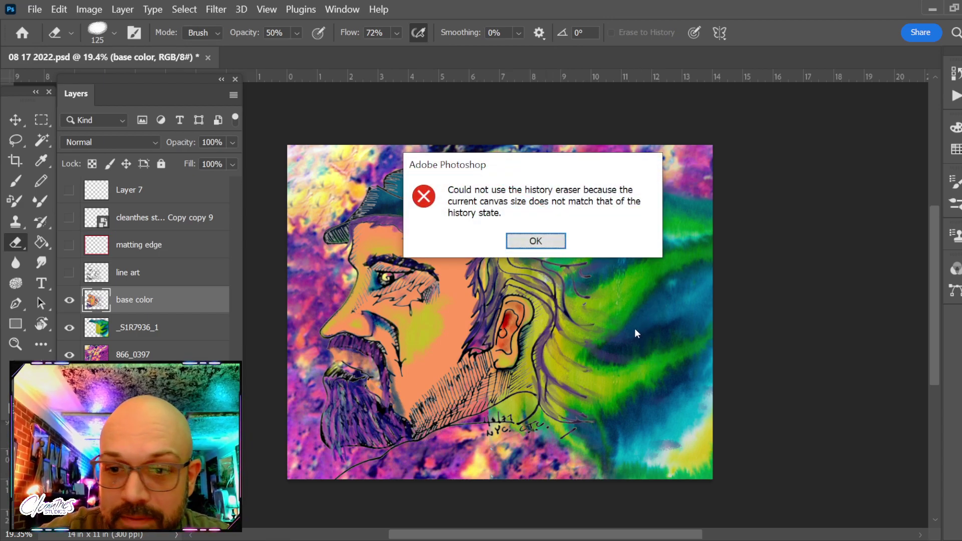
key("Return")
key("b")
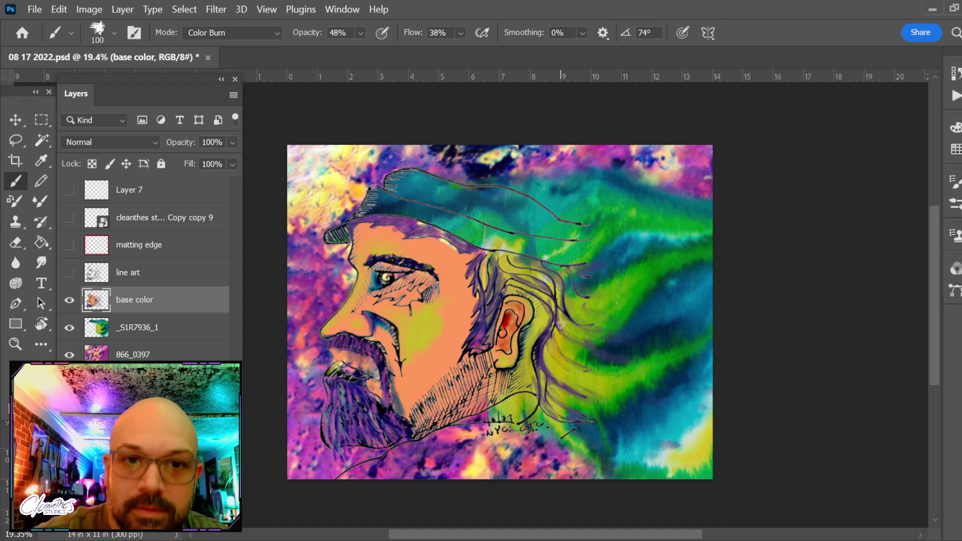
Set the brush blending mode to Color and tint the flowing hair strands behind the hat.
left_click(254, 36)
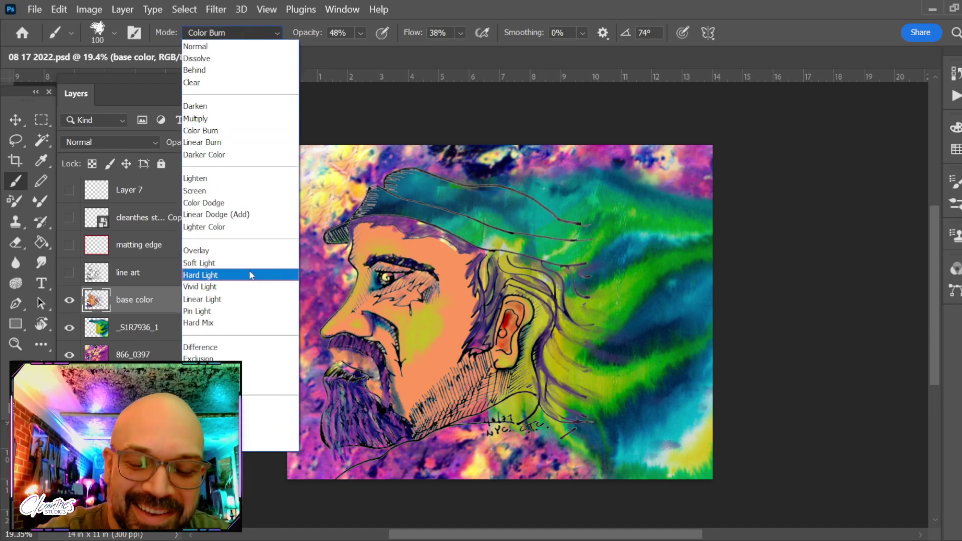
left_click(245, 430)
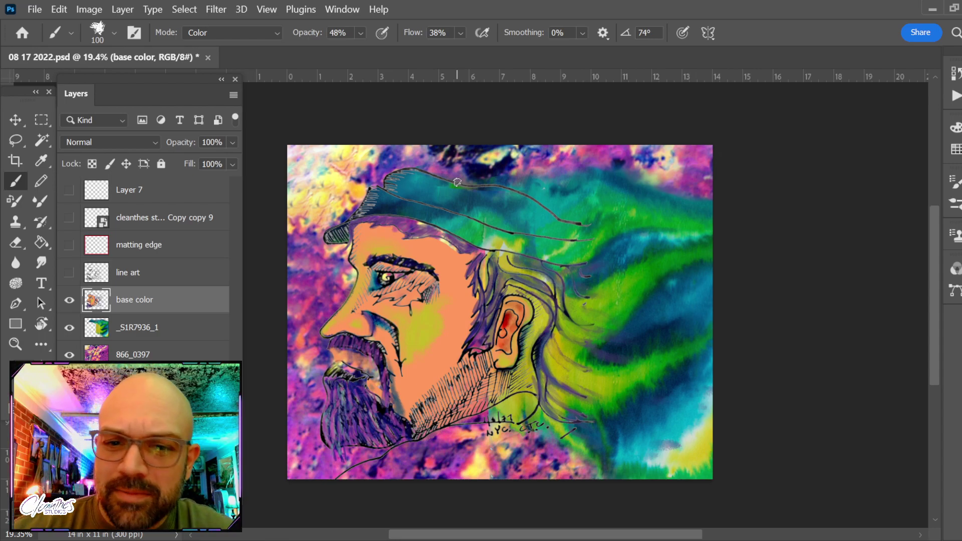
key("alt")
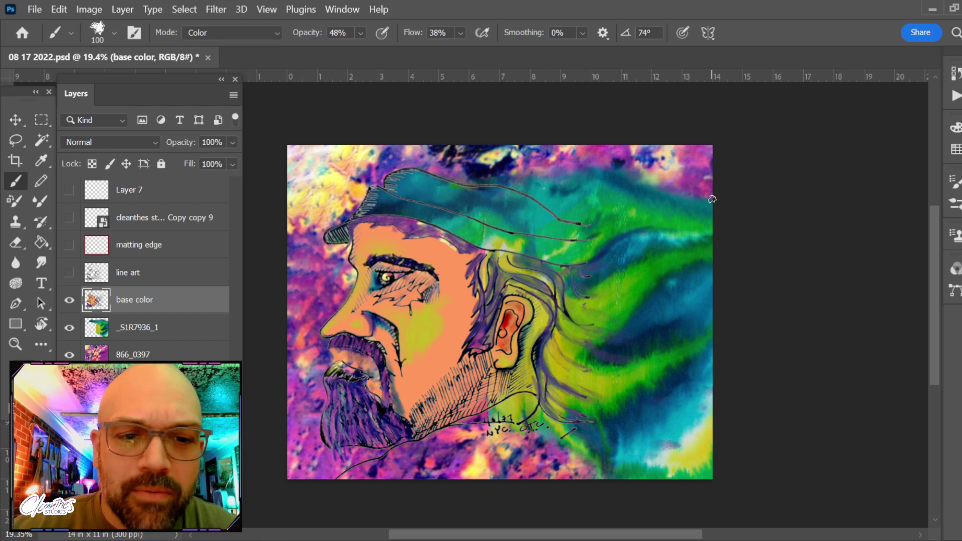
Reduce the Smudge tool's brush size to 125 px for working on the hat.
key("z")
left_click_drag(333, 215, 480, 223)
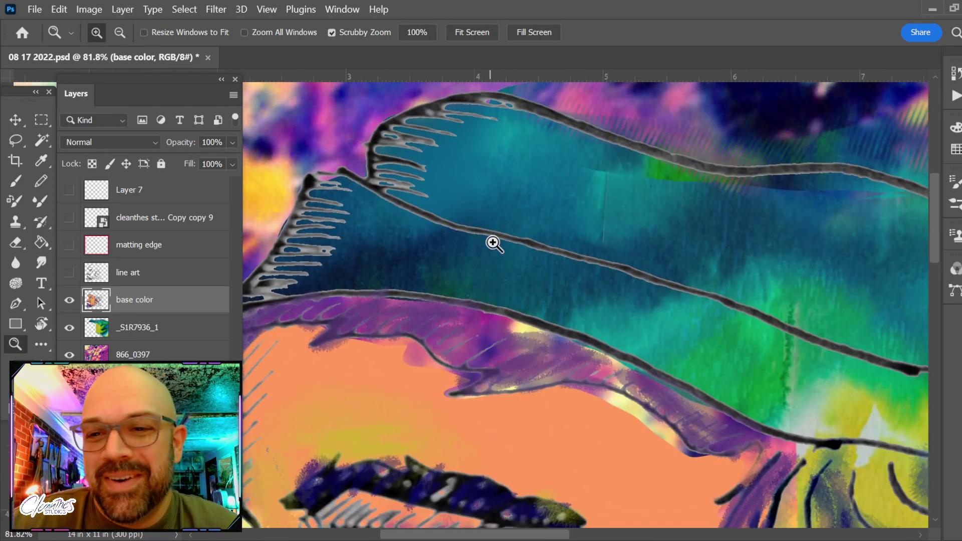
left_click_drag(522, 299, 482, 278)
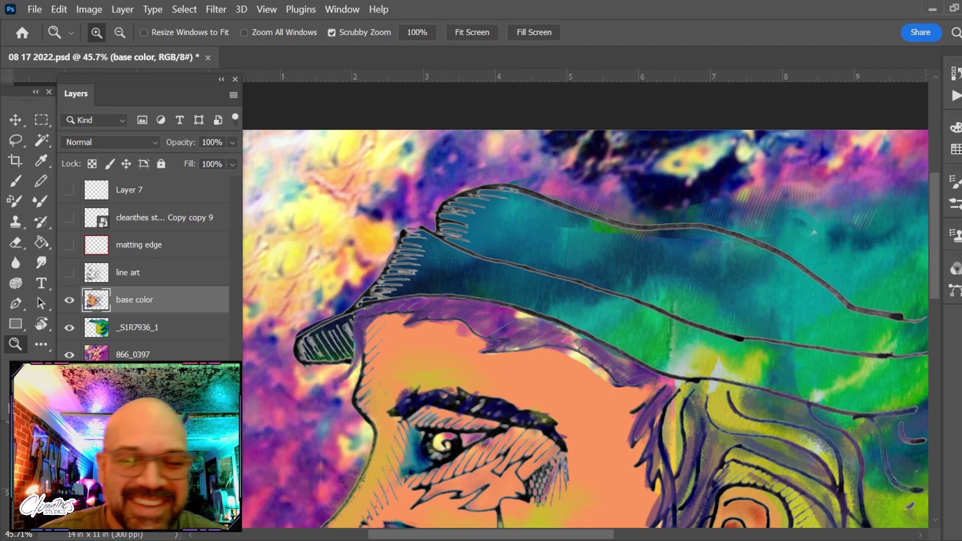
key("r")
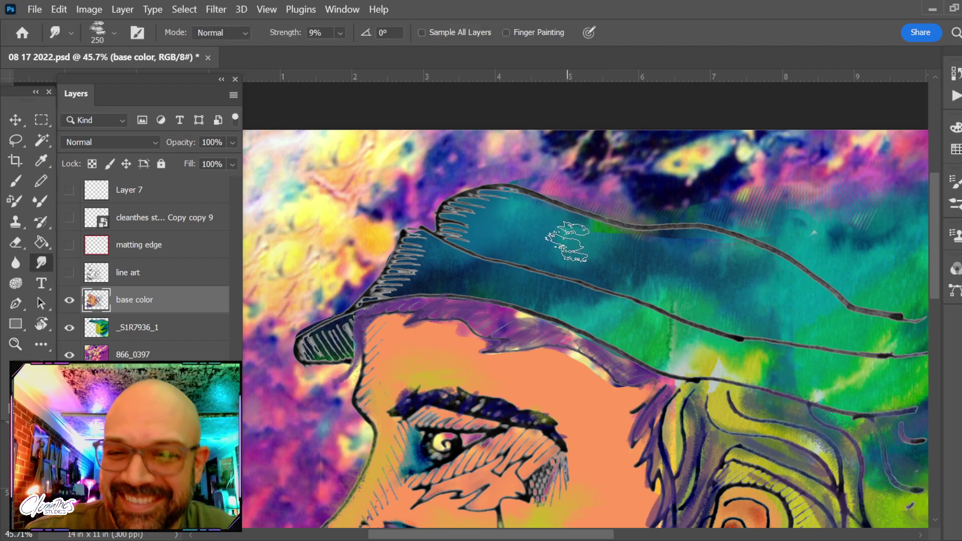
key("bracketleft")
key("bracketleft")
key("bracketleft")
key("bracketleft")
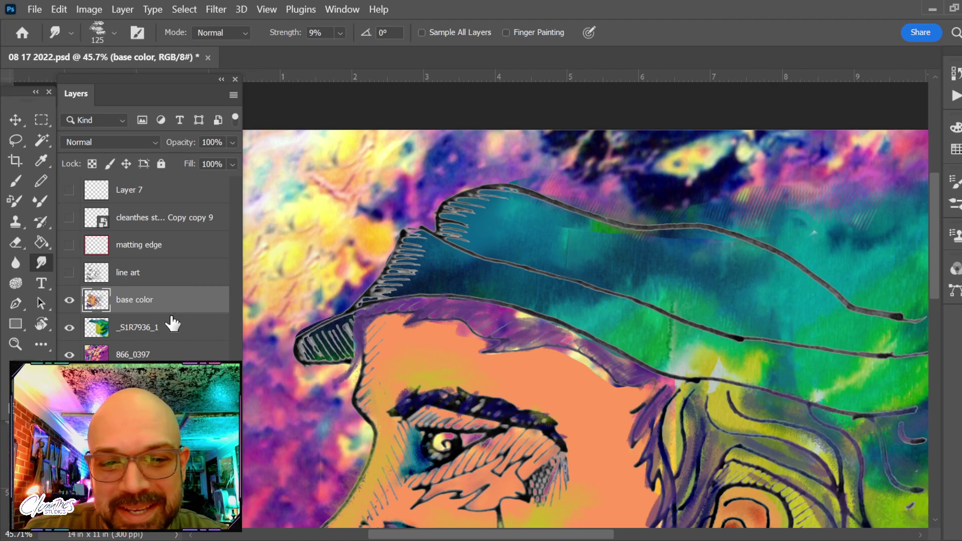
Merge the base color layer down into the _S1R7936_1 layer.
scroll(638, 279, "down", 2)
scroll(638, 278, "down", 1)
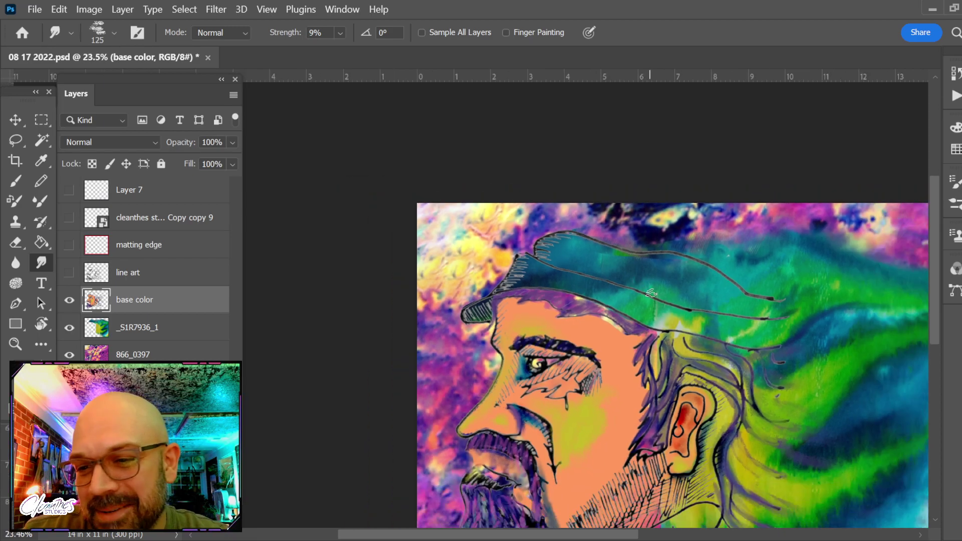
scroll(561, 300, "down", 2)
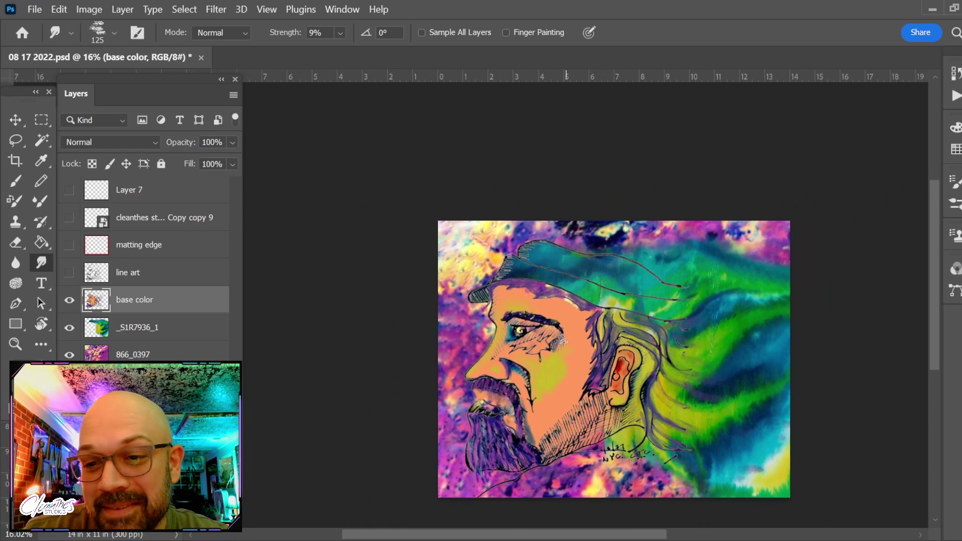
scroll(562, 301, "up", 1)
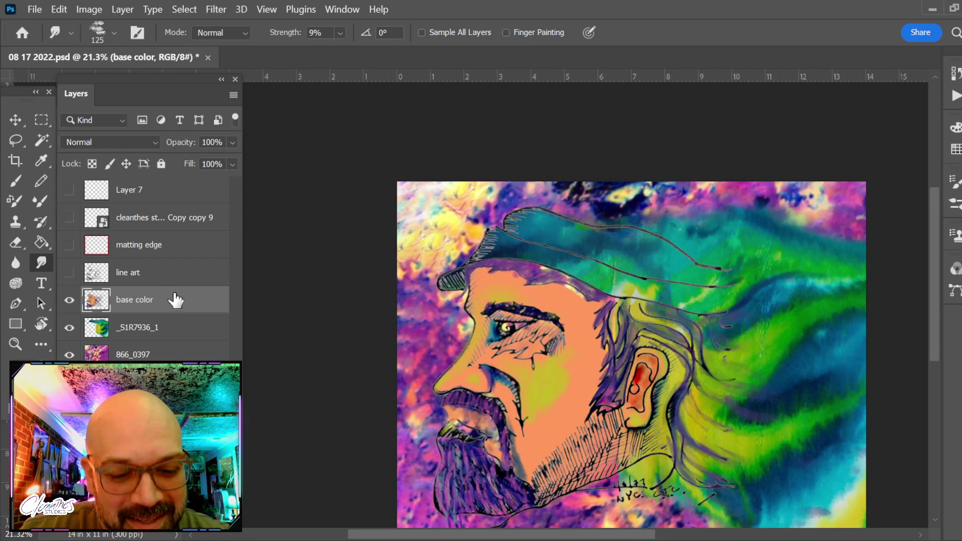
key("ctrl+e")
Heal the area beside the green patch on the upper hat with the Spot Healing Brush.
scroll(497, 276, "up", 3)
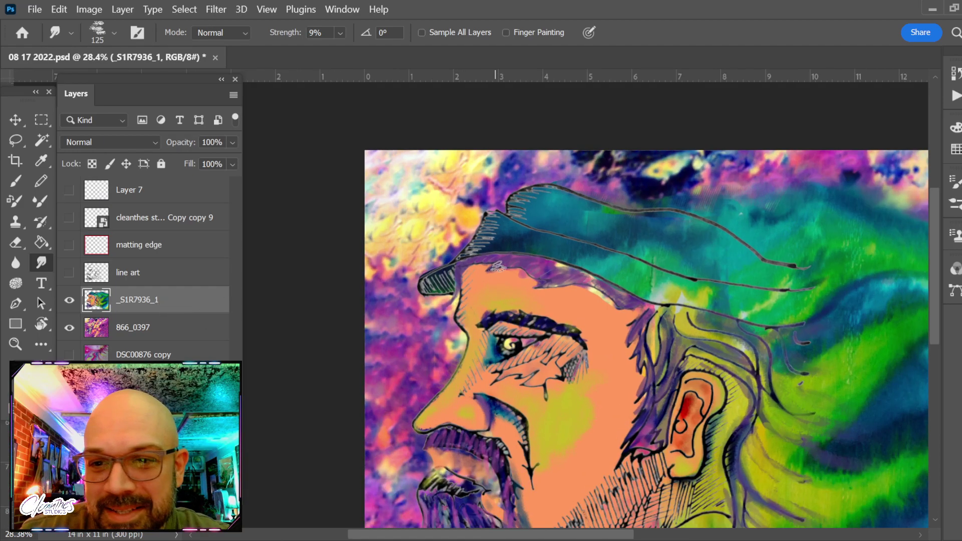
mouse_move(591, 254)
left_mouse_down()
mouse_move(561, 324)
mouse_move(482, 368)
left_mouse_up()
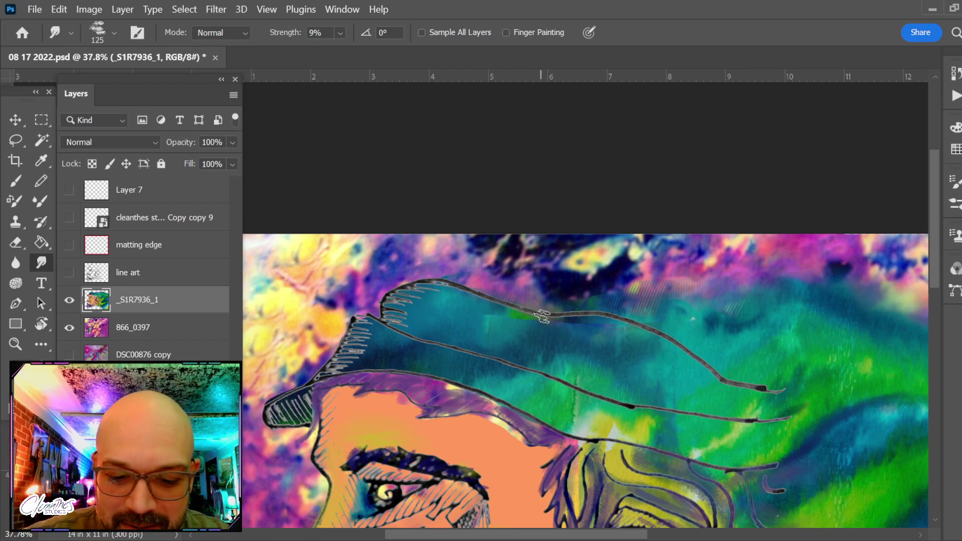
key("j")
left_click_drag(486, 337, 496, 324)
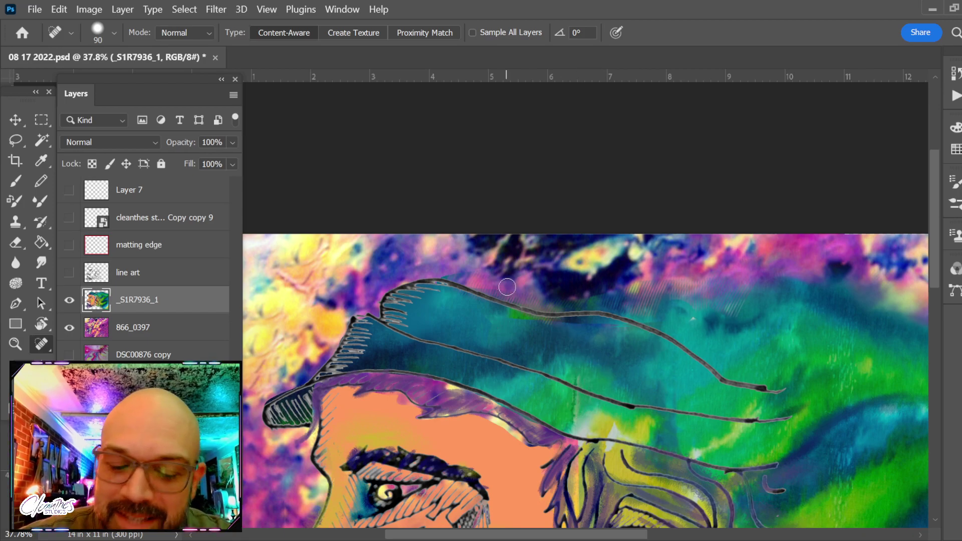
Erase the stray texture strokes above the flowing hat area with a 200 px Eraser.
key("e")
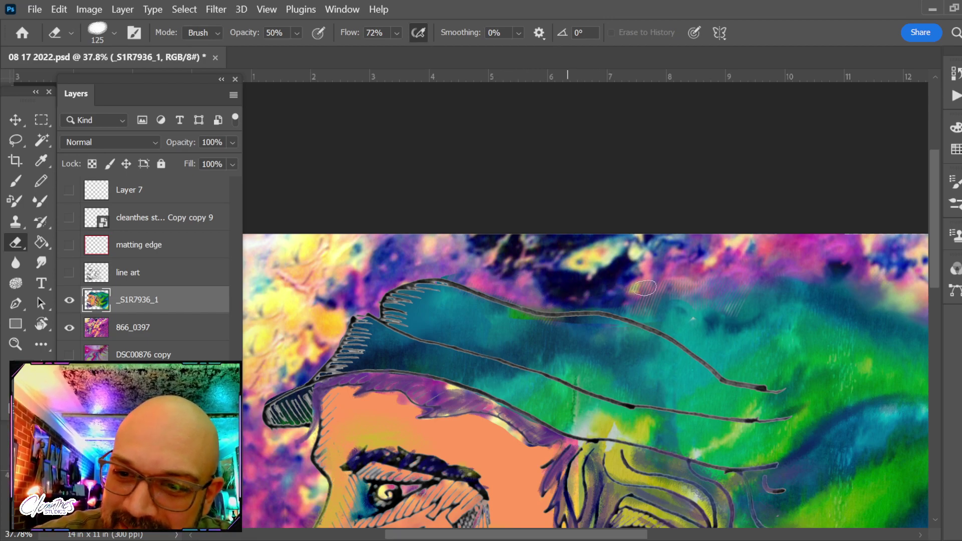
key("bracketright")
key("bracketright")
key("bracketright")
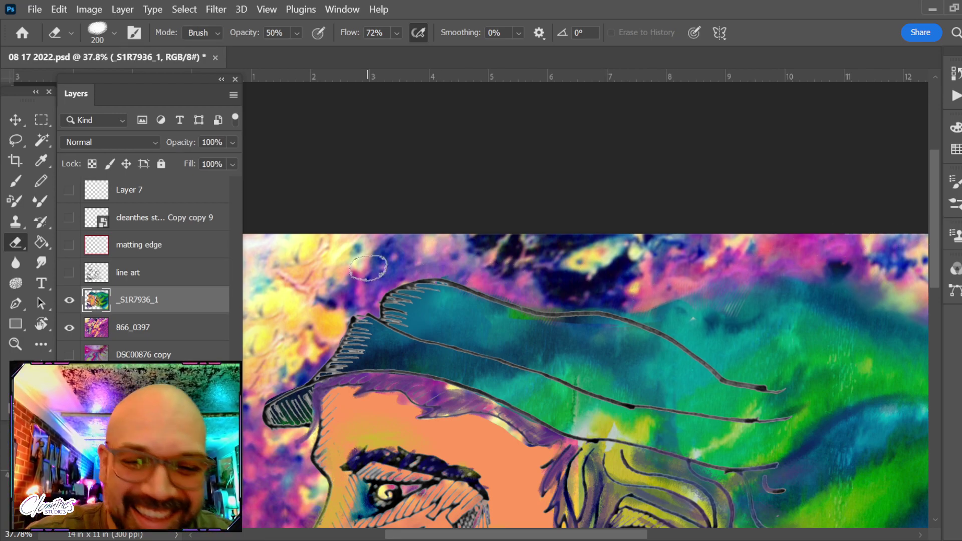
Tint the outline at the hat's front tip with a 40 px brush in Color mode.
key("b")
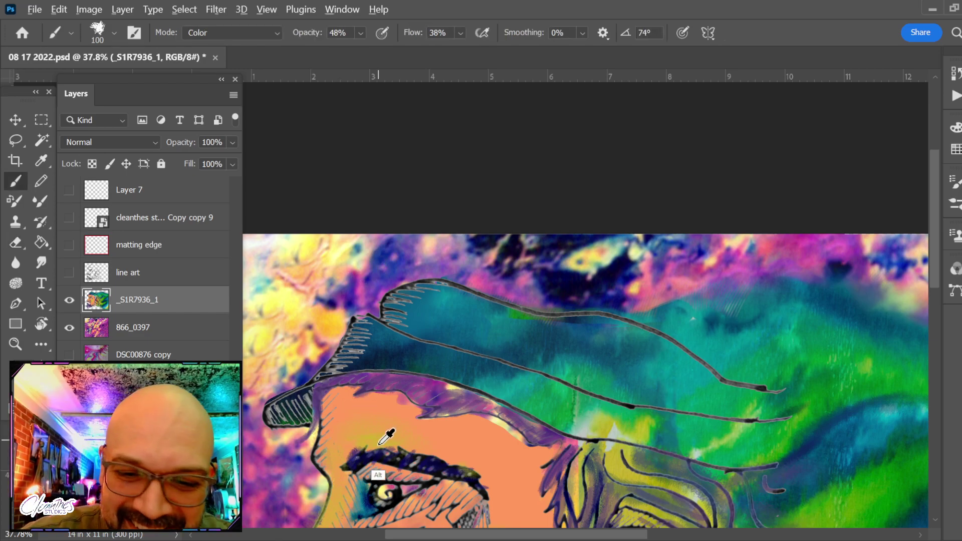
key("z")
left_click_drag(359, 317, 401, 356)
key("b")
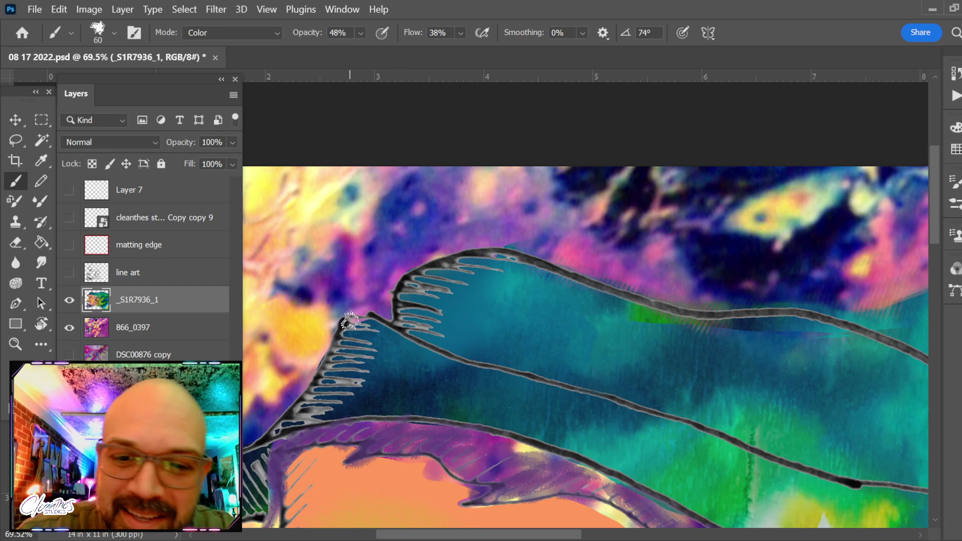
key("bracketleft")
key("bracketleft")
key("bracketleft")
key("bracketleft")
key("bracketleft")
key("bracketleft")
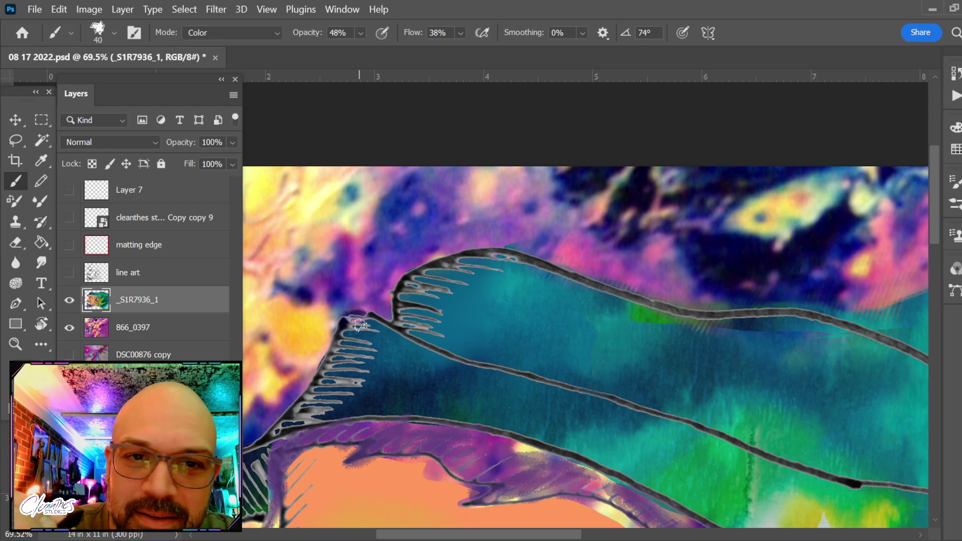
Set the brush blending mode to Normal and reduce the Smudge tool's brush size to 45 px.
left_click(250, 33)
left_click(247, 43)
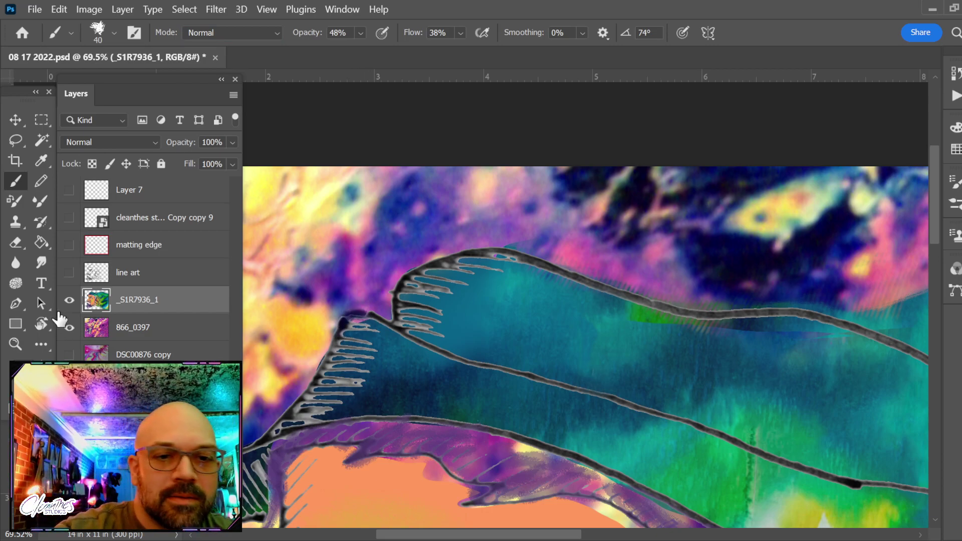
left_click(44, 262)
key("bracketleft")
key("bracketleft")
key("bracketleft")
key("bracketleft")
key("bracketleft")
key("bracketleft")
key("bracketleft")
key("bracketleft")
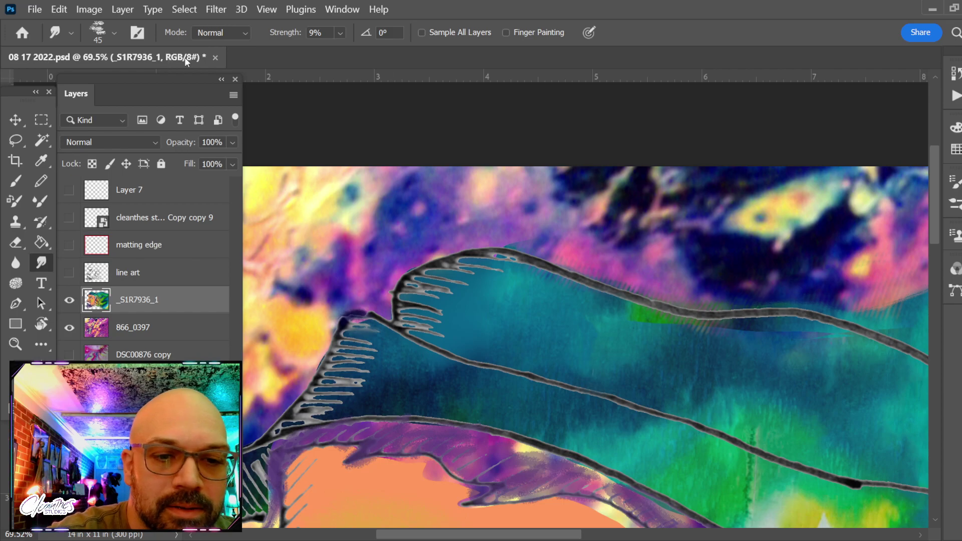
Switch to the Burn tool and set its range to Highlights.
key("b")
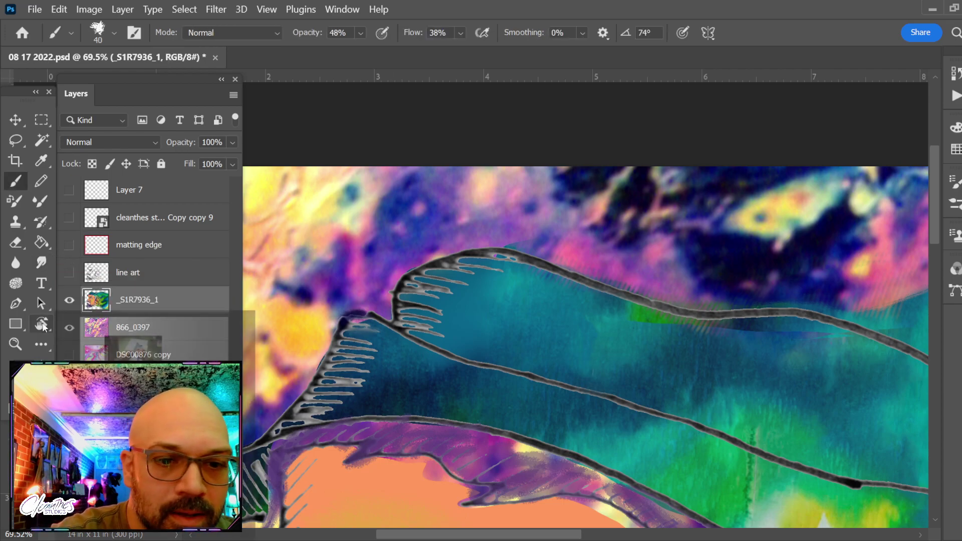
key("j")
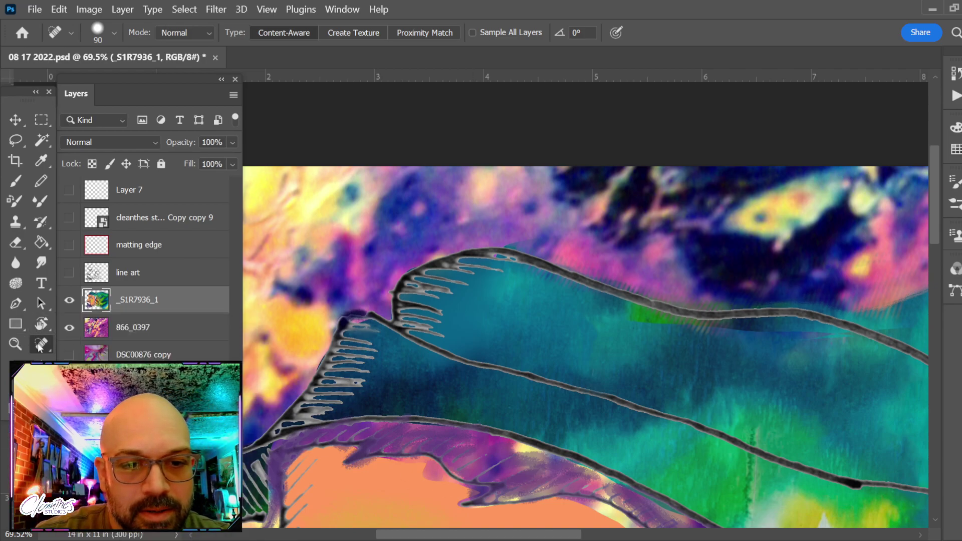
left_click(40, 346)
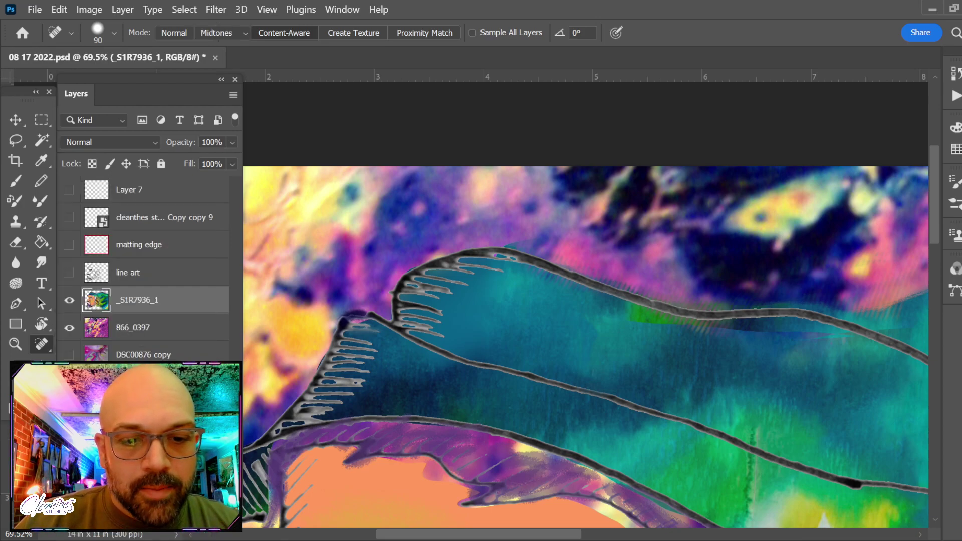
key("o")
left_click(221, 32)
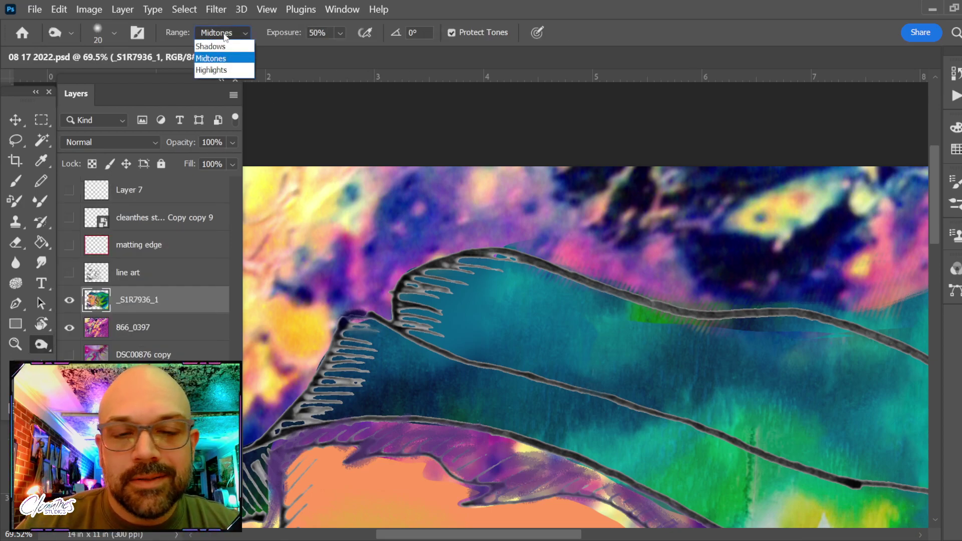
left_click(240, 71)
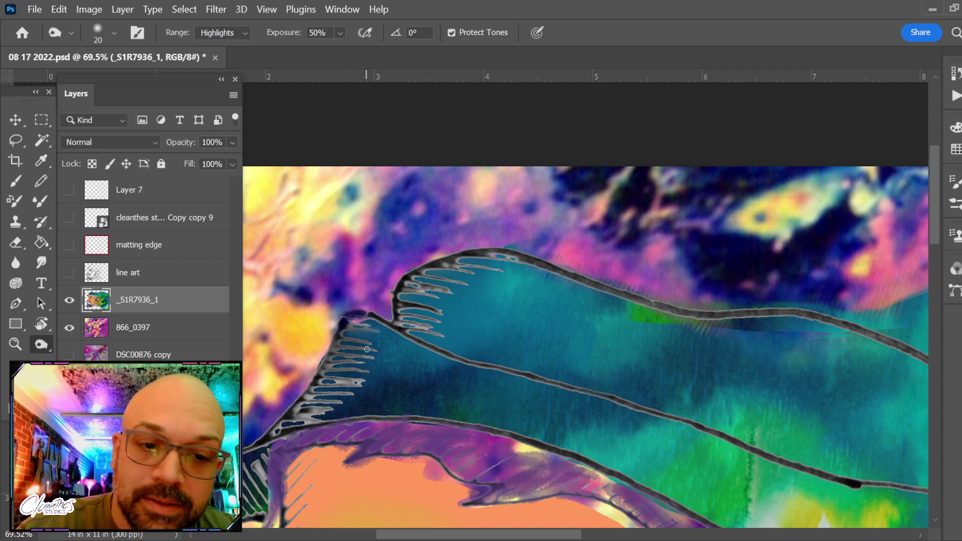
Darken the light hatching lines on the hat's front edge with a 20 px brush in Normal mode.
key("b")
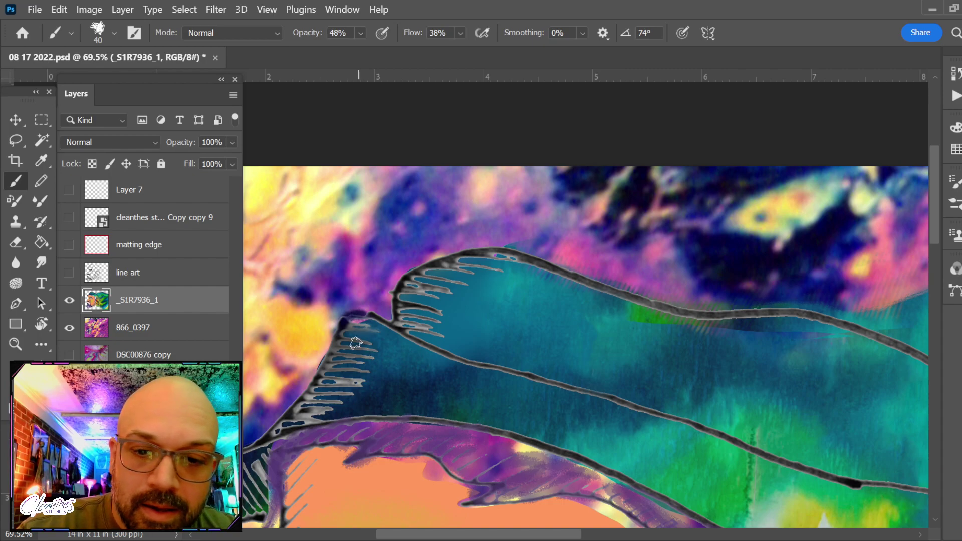
key("bracketleft")
key("bracketleft")
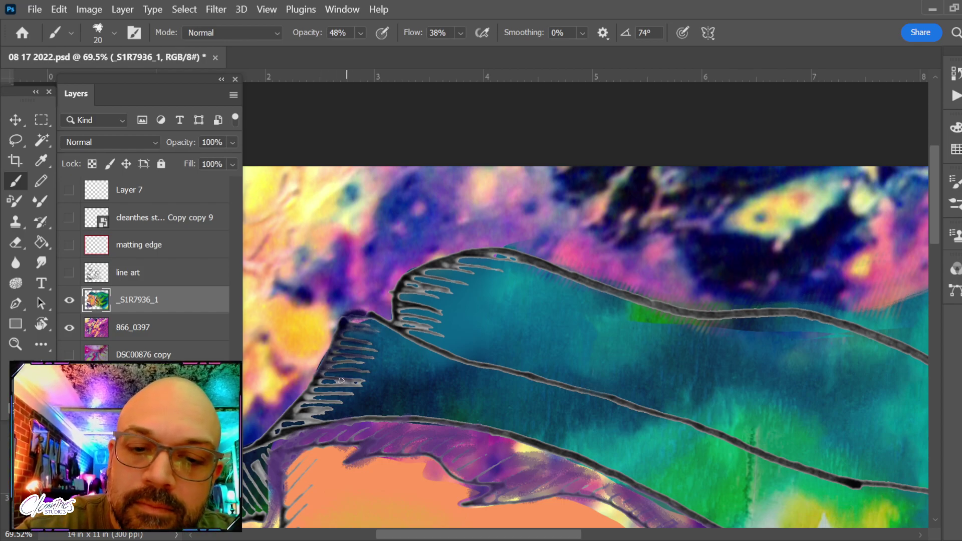
left_click_drag(363, 383, 317, 386)
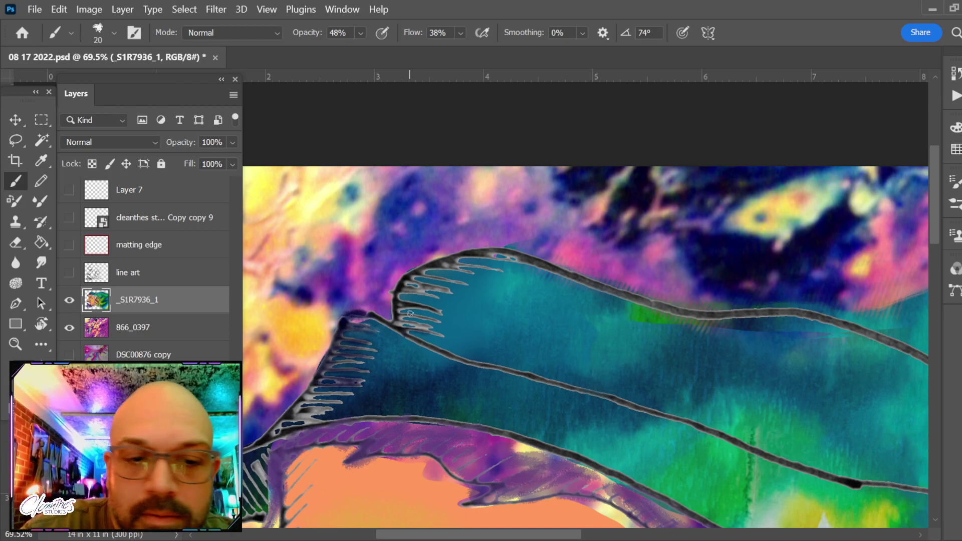
Raise the brush opacity to 72% and darken the crown's hatching and upper outline with the 20 px brush.
mouse_move(401, 329)
left_mouse_down()
mouse_move(443, 332)
mouse_move(425, 327)
left_mouse_up()
left_click(361, 33)
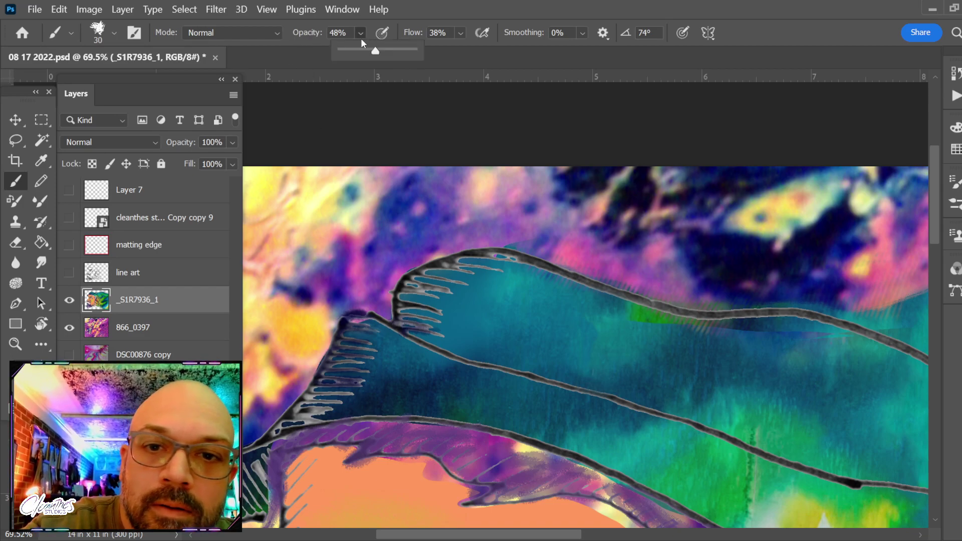
key("bracketleft")
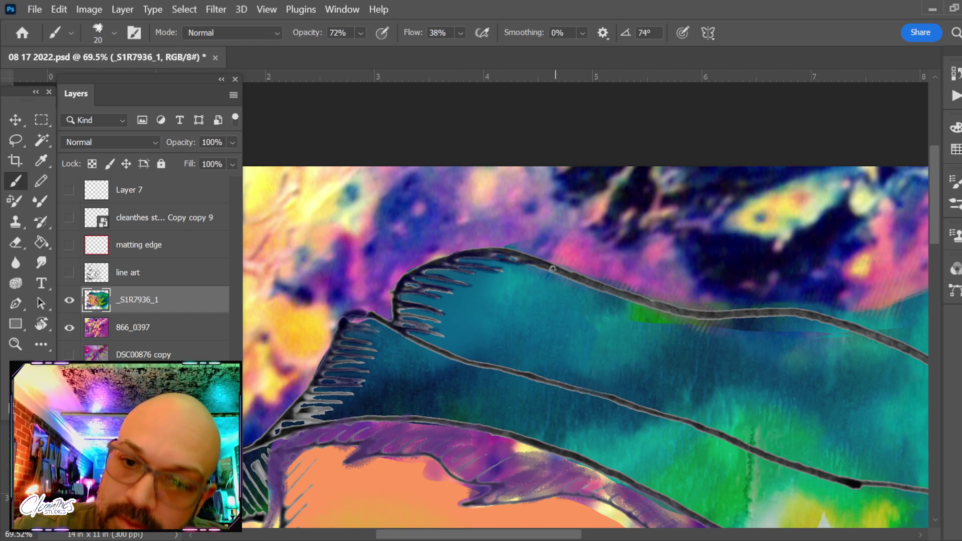
left_click_drag(545, 270, 601, 276)
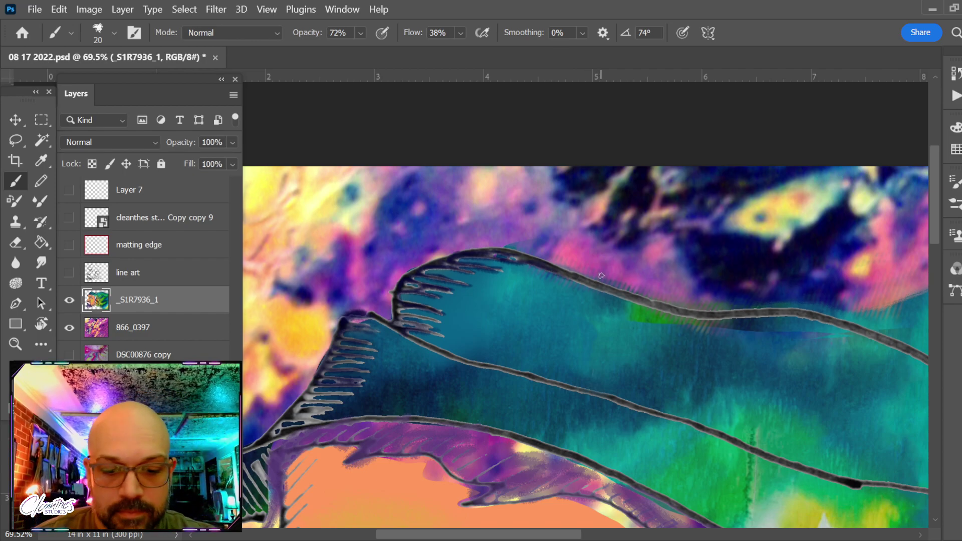
Load the line art layer as a selection and fill the hat's outline using the Paint Bucket at 100% opacity.
key("e")
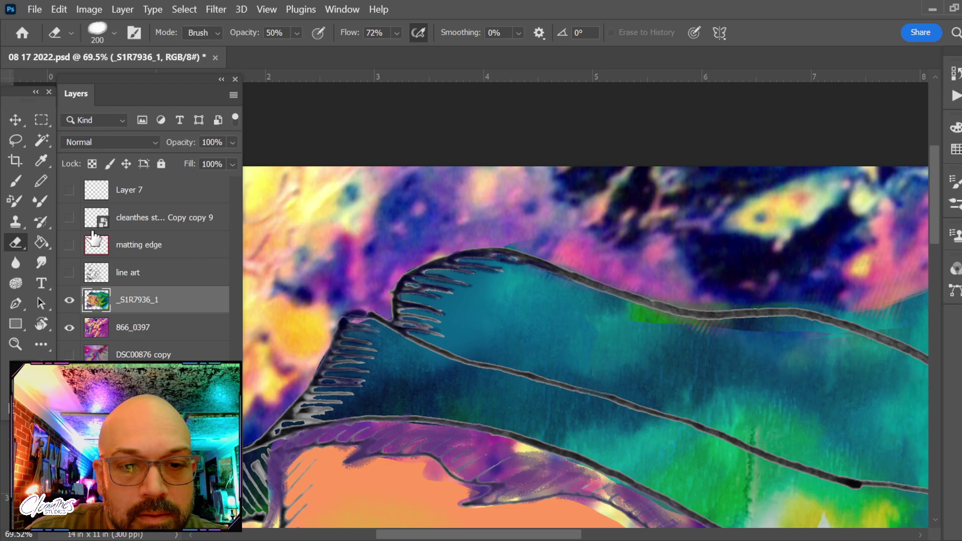
left_click(96, 273, "ctrl")
key("g")
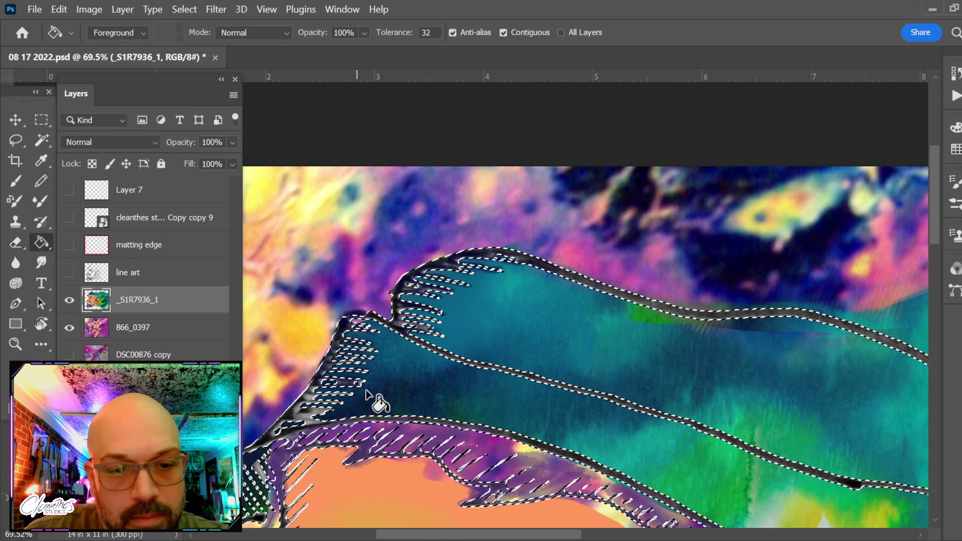
left_click(373, 315)
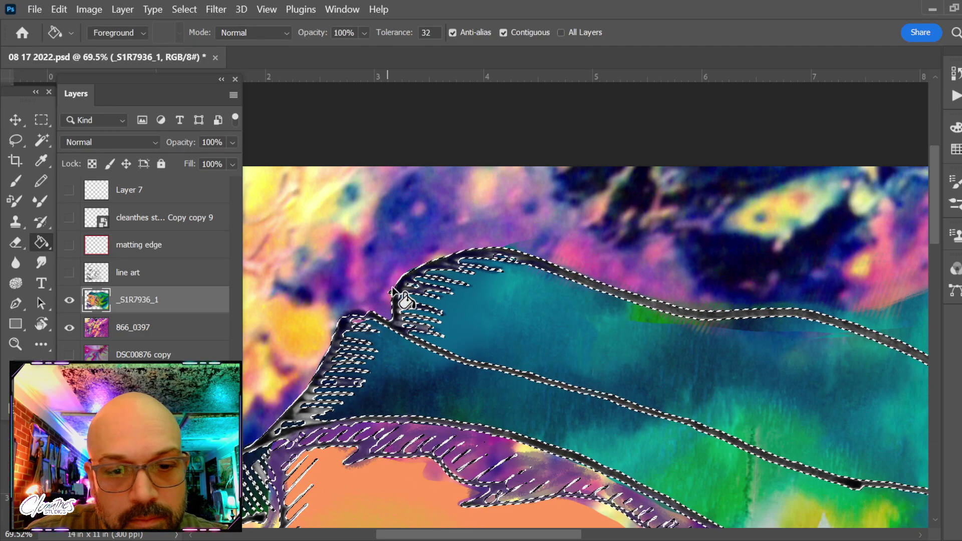
Fill the line art selection on a new layer using the Paint Bucket at 45% opacity, and deselect.
left_click(365, 33)
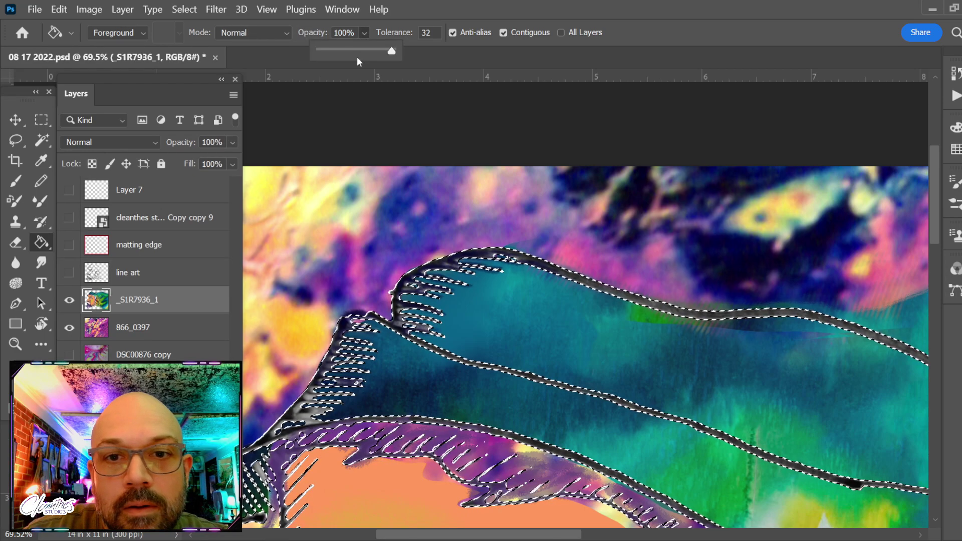
left_click_drag(357, 50, 351, 51)
key("ctrl+shift+alt+n")
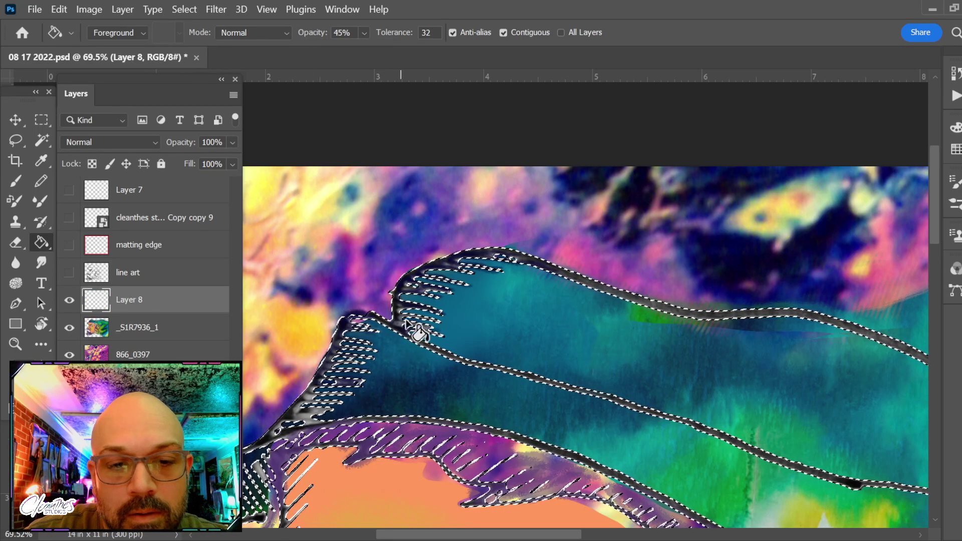
left_click(407, 317)
key("ctrl+d")
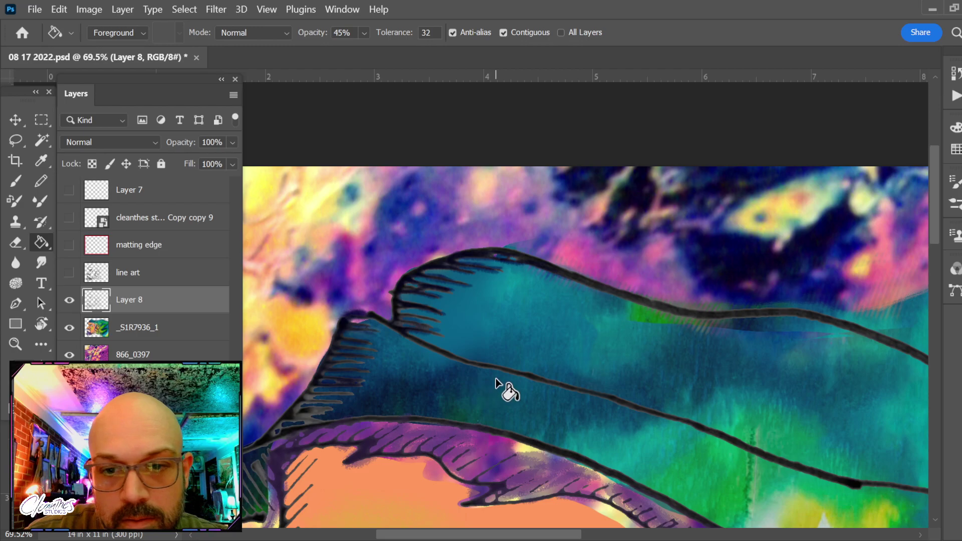
Compare the whole portrait with the darkened outline layer hidden and shown.
scroll(539, 305, "down", 2)
scroll(544, 290, "down", 2)
left_click_drag(597, 332, 556, 213)
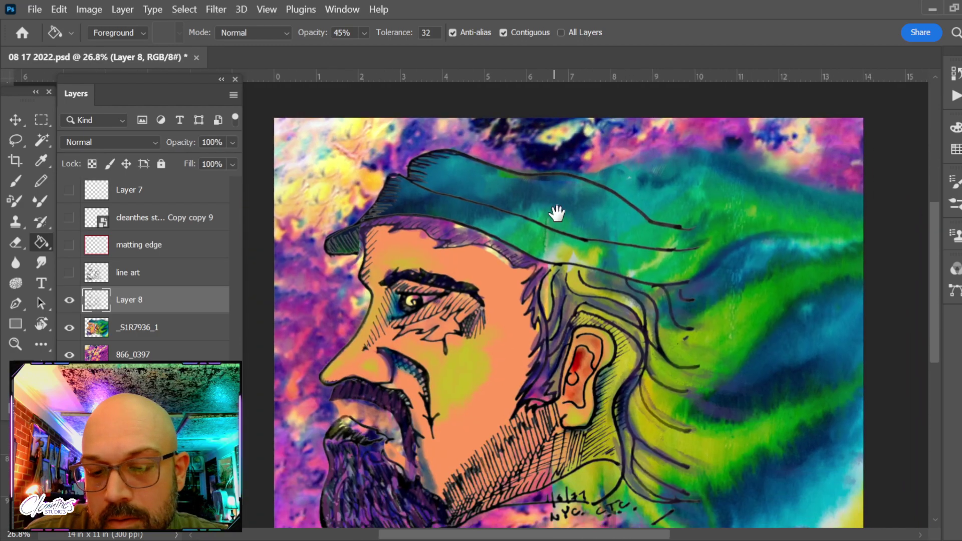
left_click(69, 301)
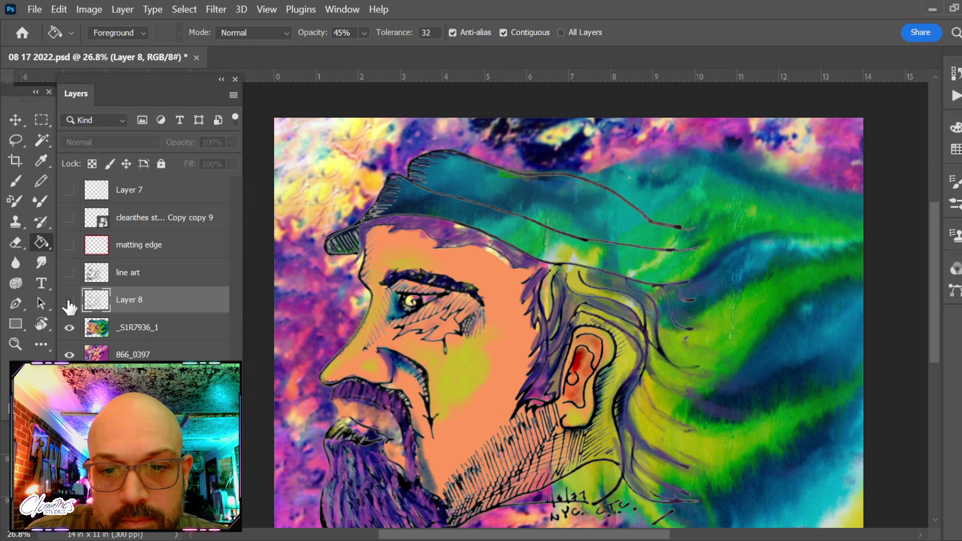
left_click(70, 301)
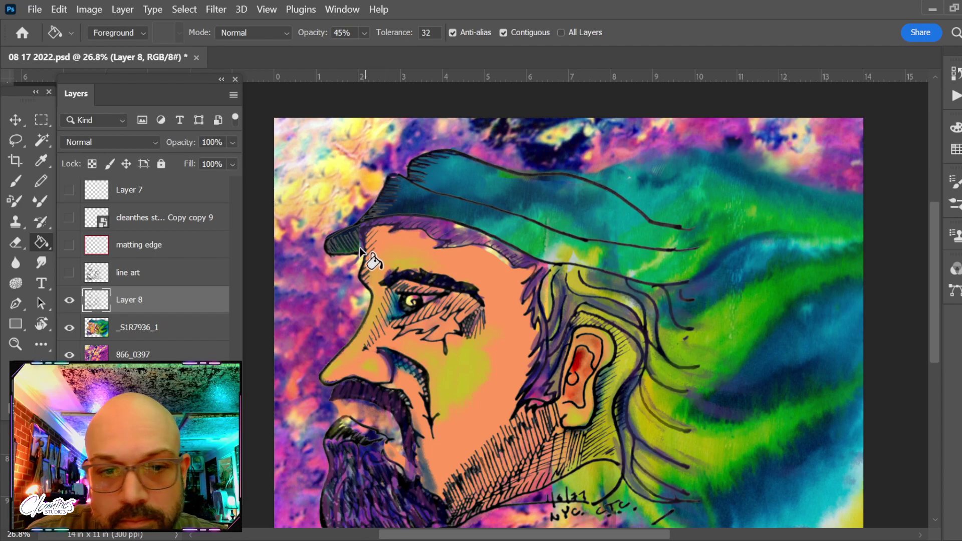
Try to load the Layer 8 outlines as a selection.
key("i")
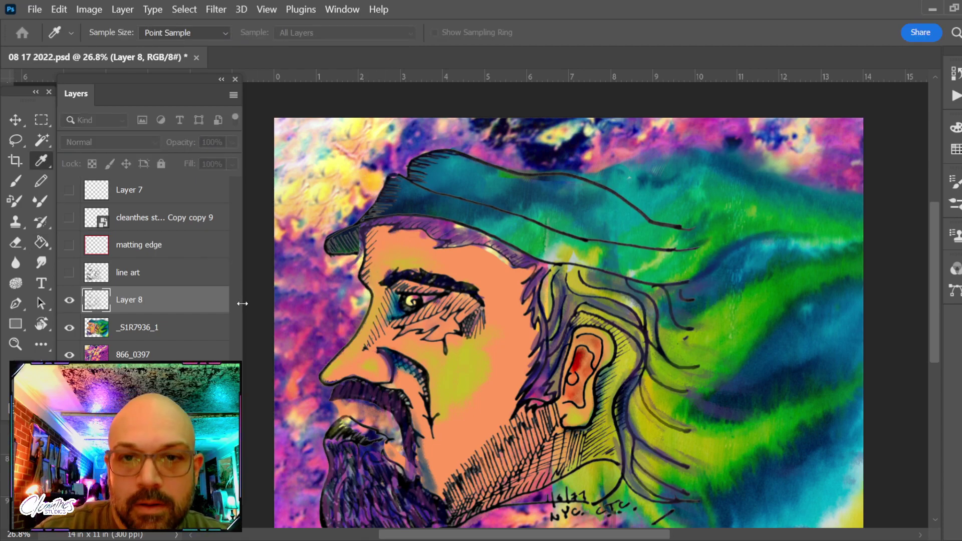
key("g")
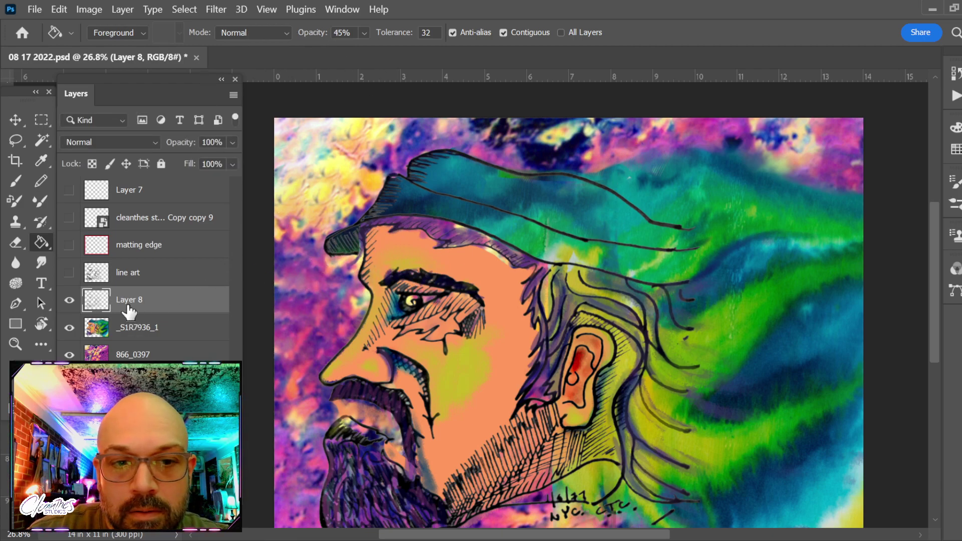
left_click(97, 301, "ctrl")
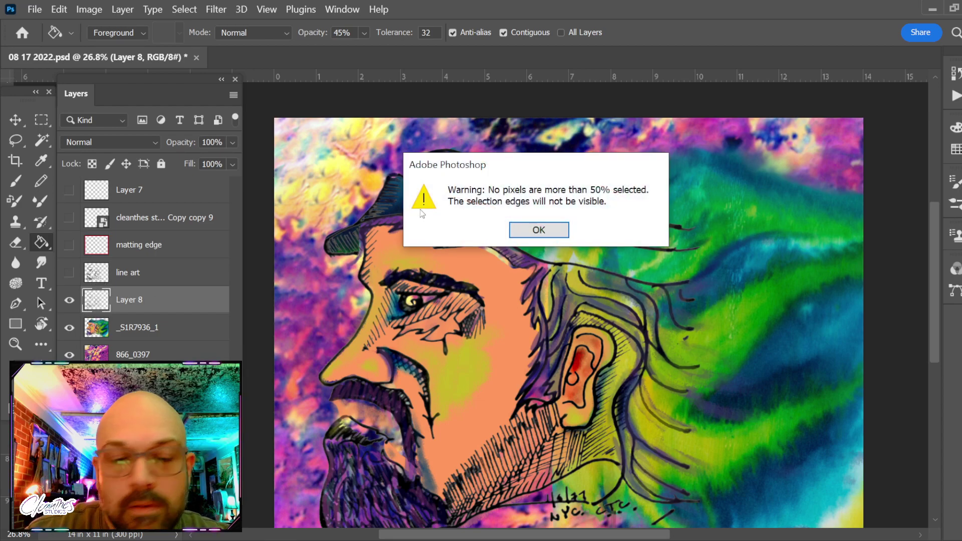
left_click(539, 230)
left_click(97, 305, "ctrl")
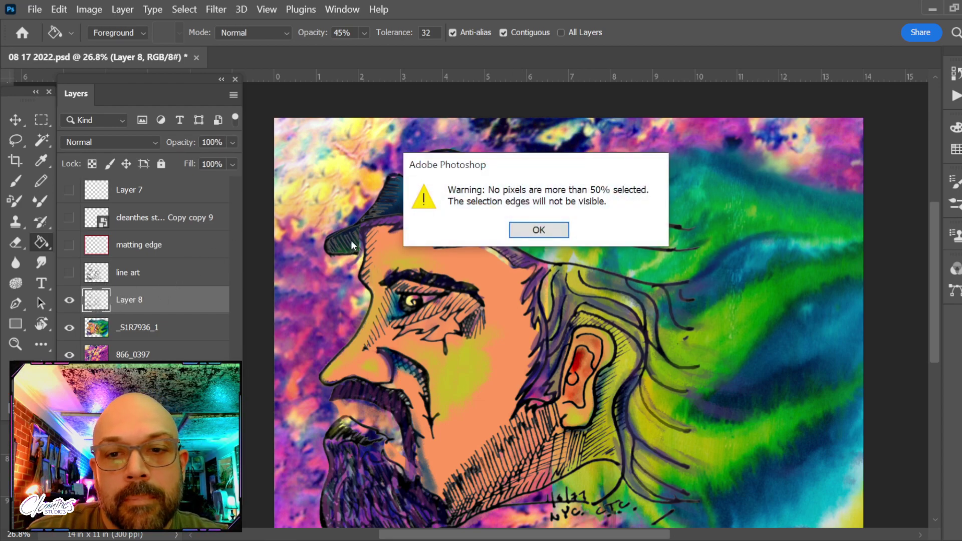
key("Return")
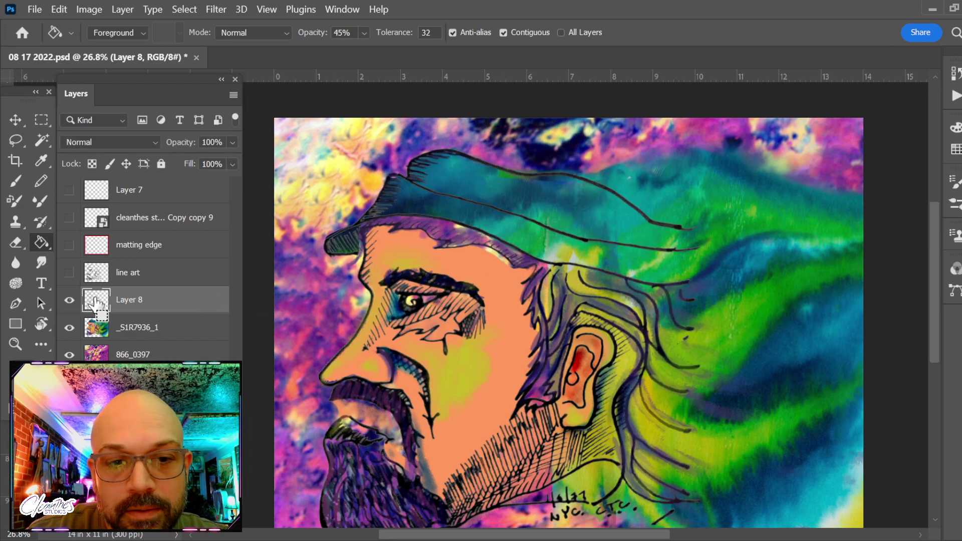
left_click(96, 303, "ctrl")
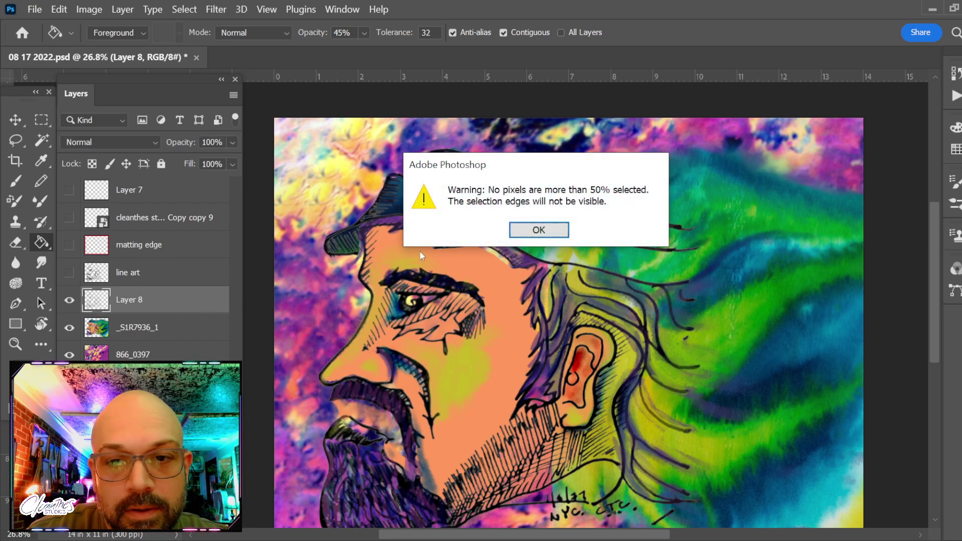
left_click(558, 232)
Duplicate Layer 8 to strengthen the black outlines and combine the copy with the original layer.
key("ctrl+j")
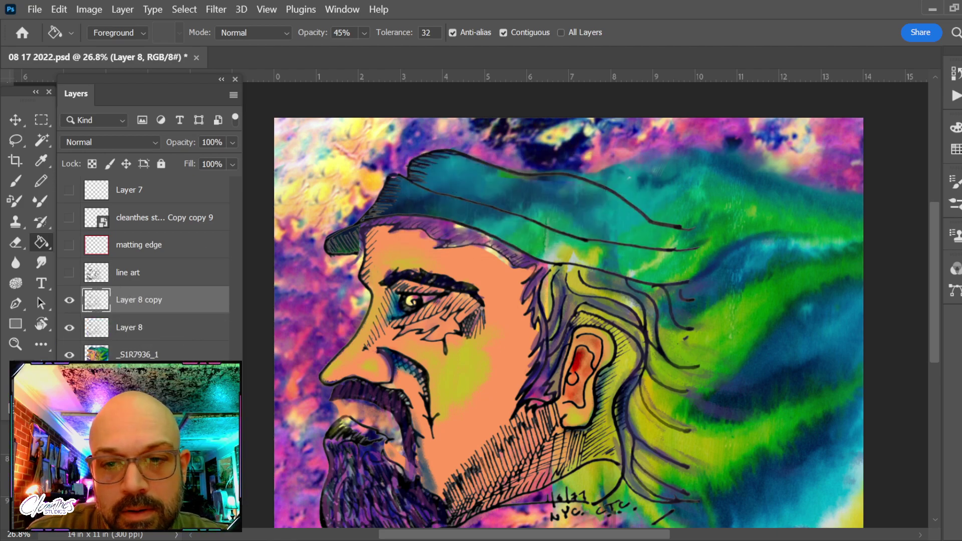
key("Delete")
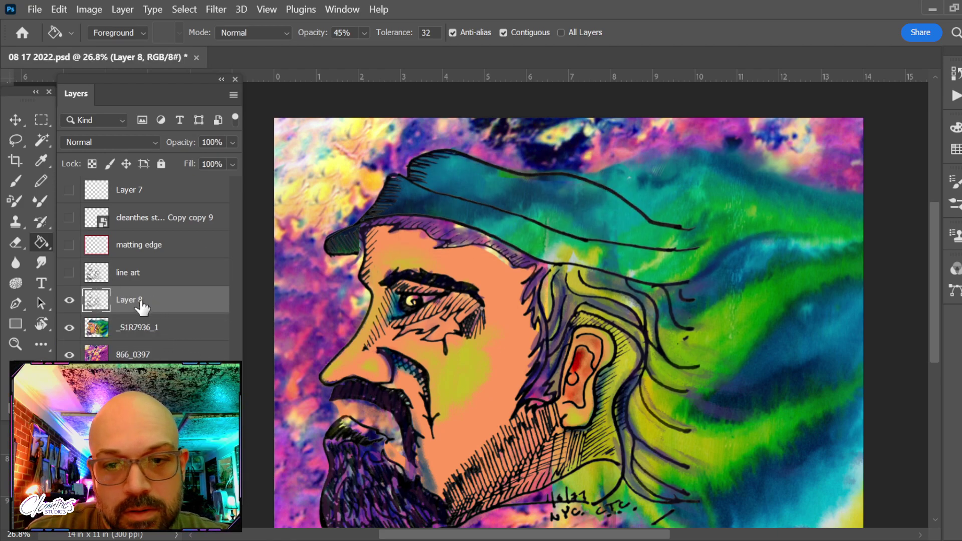
Try clearing the Layer 8 outlines around the nose, mustache and beard with a freehand Lasso selection, and undo the deletion.
left_click(69, 301)
left_click(70, 301)
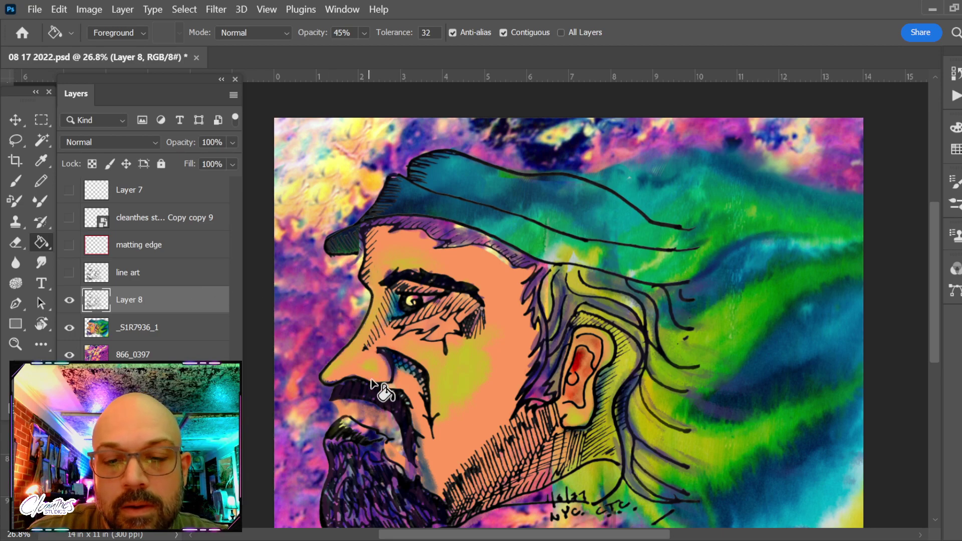
left_click_drag(386, 430, 369, 346)
key("l")
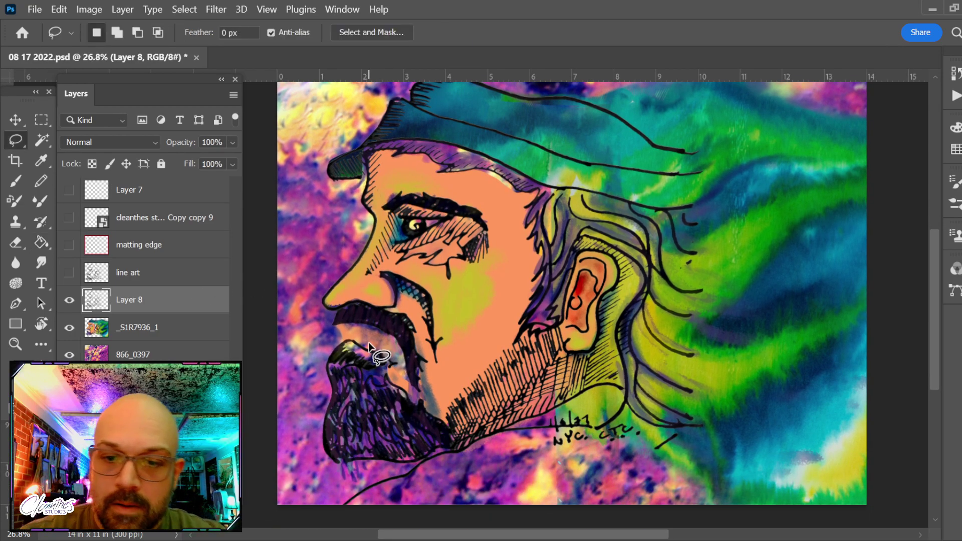
left_click_drag(449, 421, 444, 311)
mouse_move(393, 263)
left_mouse_down()
mouse_move(309, 422)
mouse_move(363, 477)
mouse_move(432, 470)
mouse_move(458, 437)
mouse_move(457, 387)
left_mouse_up()
key("Delete")
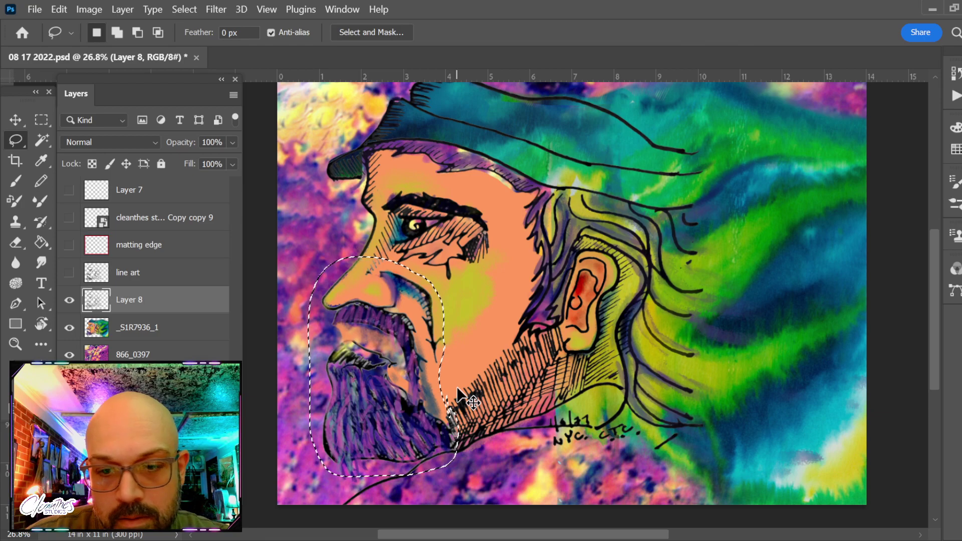
key("ctrl+z")
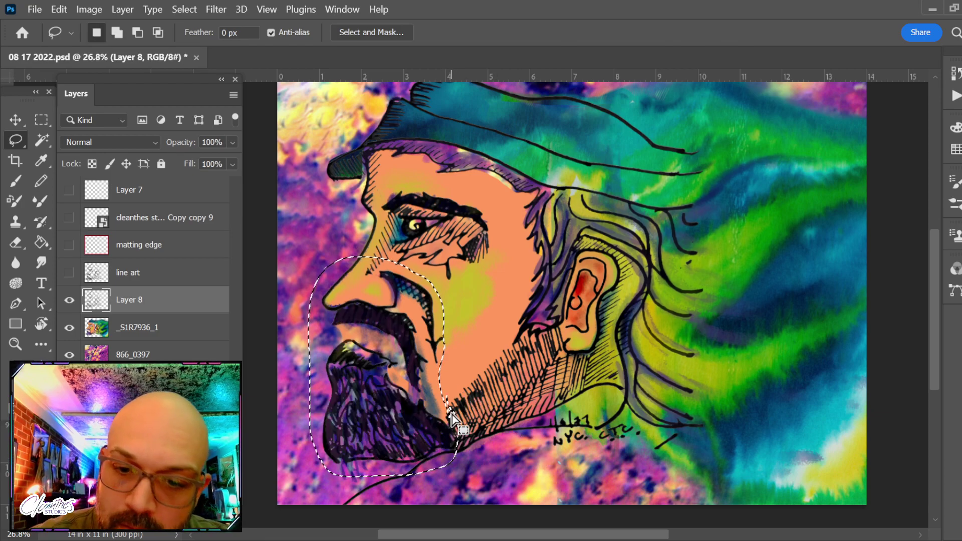
key("alt")
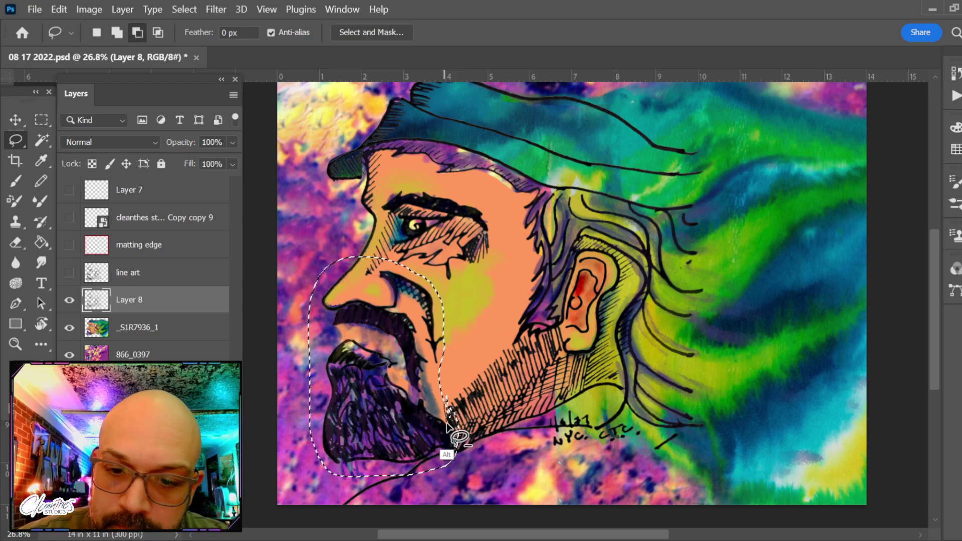
left_click_drag(456, 343, 468, 362)
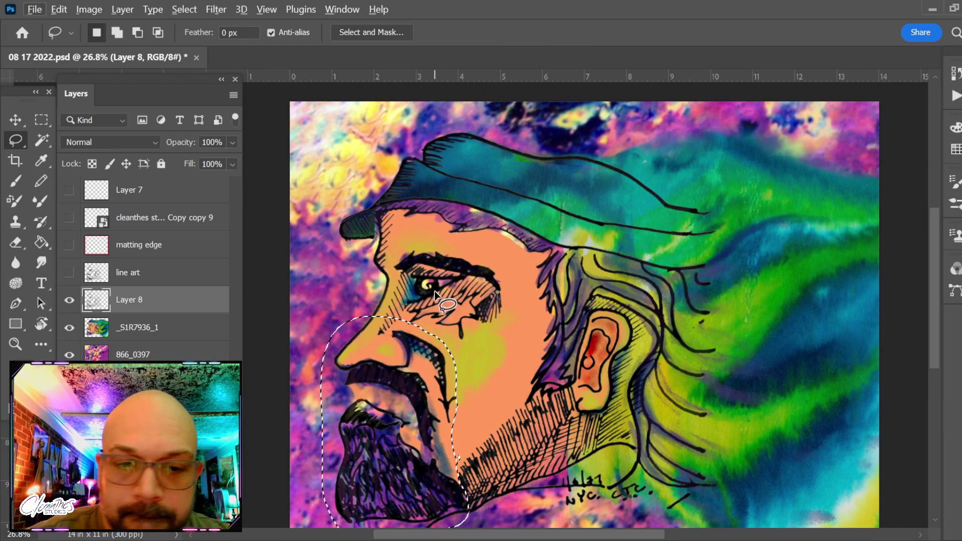
Compare the portrait with the Layer 8 outlines hidden and shown repeatedly.
left_click(70, 300)
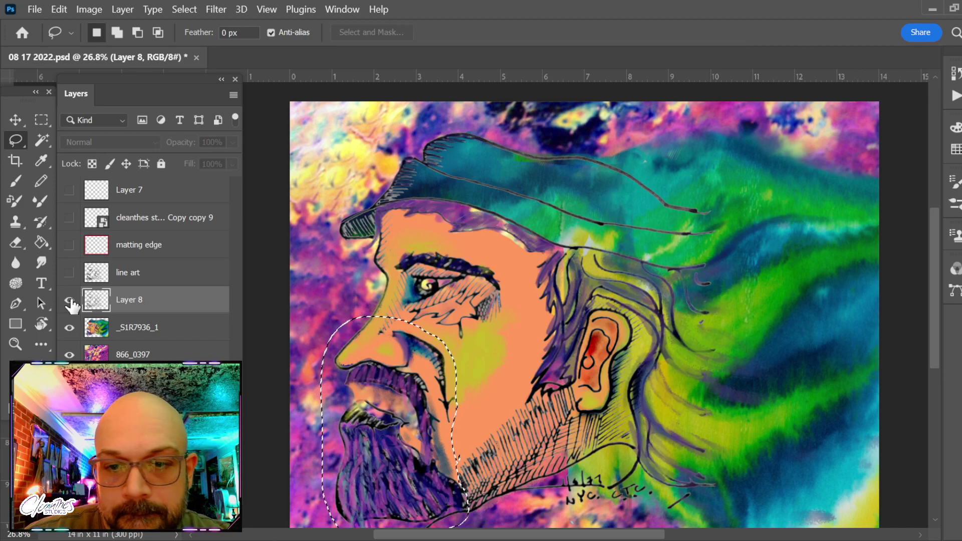
left_click(70, 300)
left_click(71, 300)
left_click(70, 300)
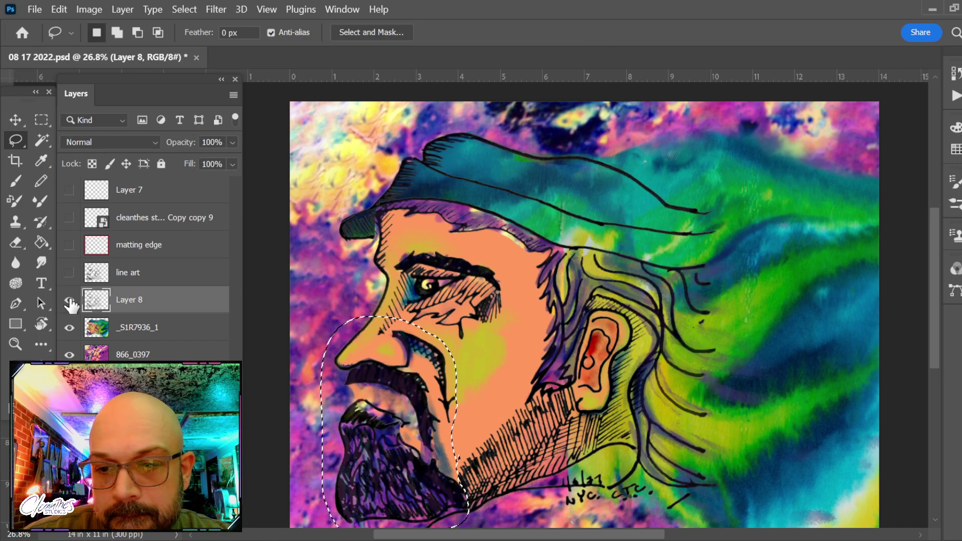
left_click(71, 300)
left_click(70, 300)
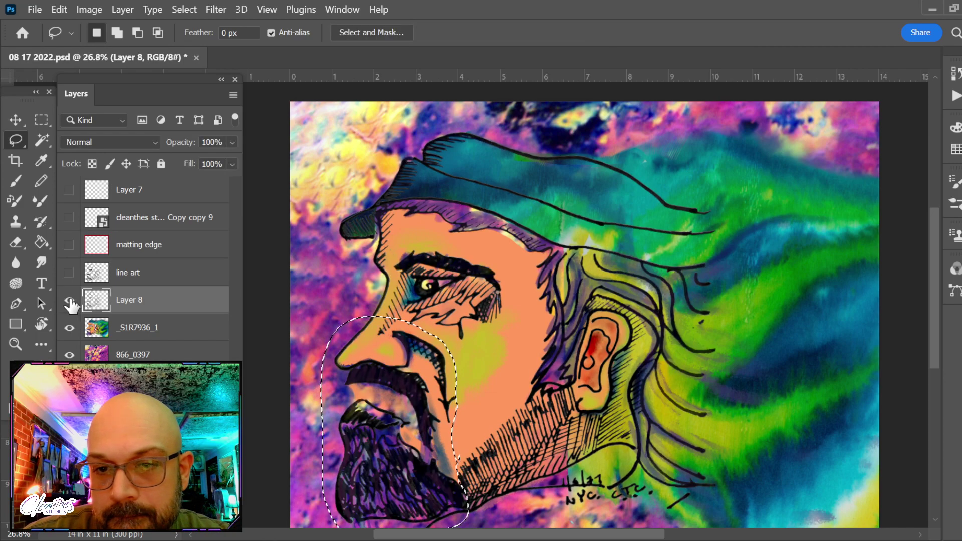
left_click(70, 300)
left_click(70, 300)
left_click(70, 300)
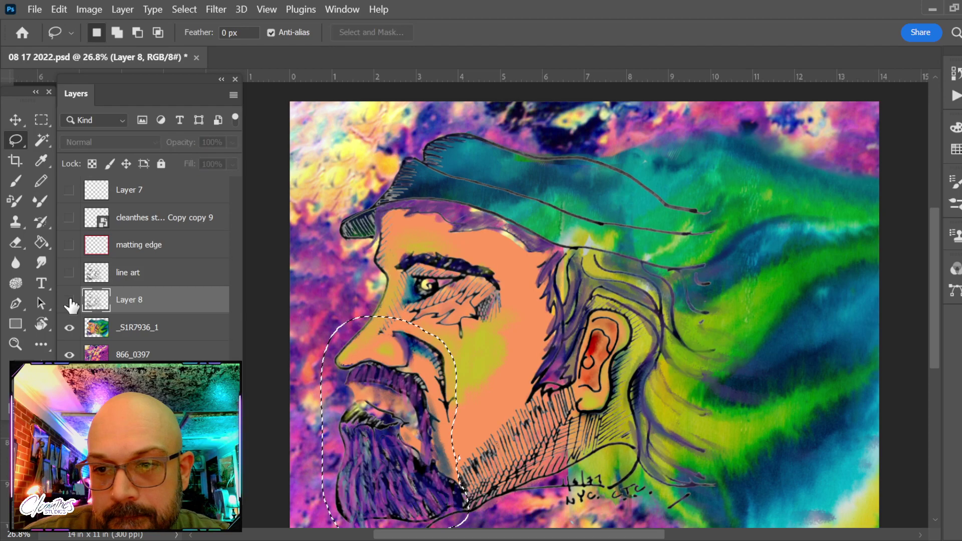
left_click(70, 300)
Clear the selection around the beard and merge Layer 8 down into the _S1R7936_1 layer.
key("ctrl+d")
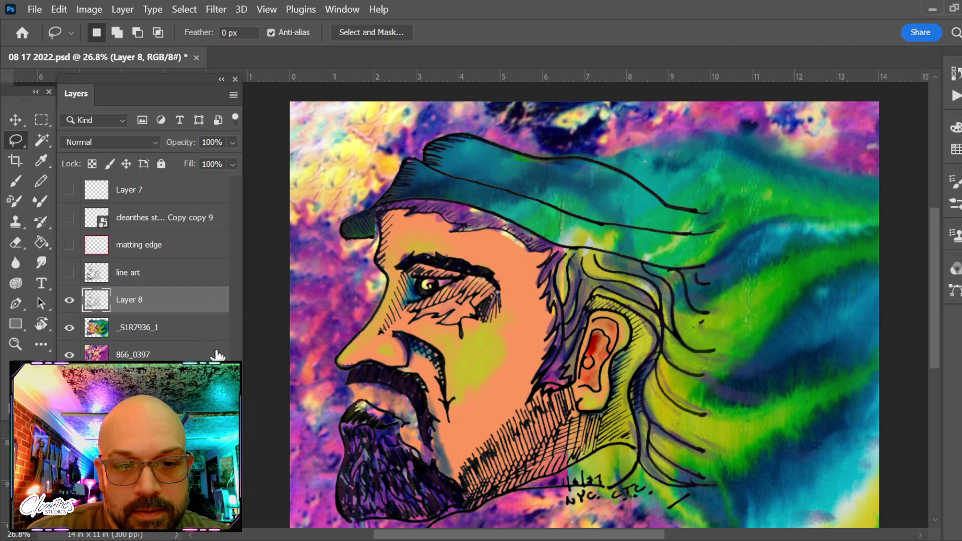
key("ctrl+e")
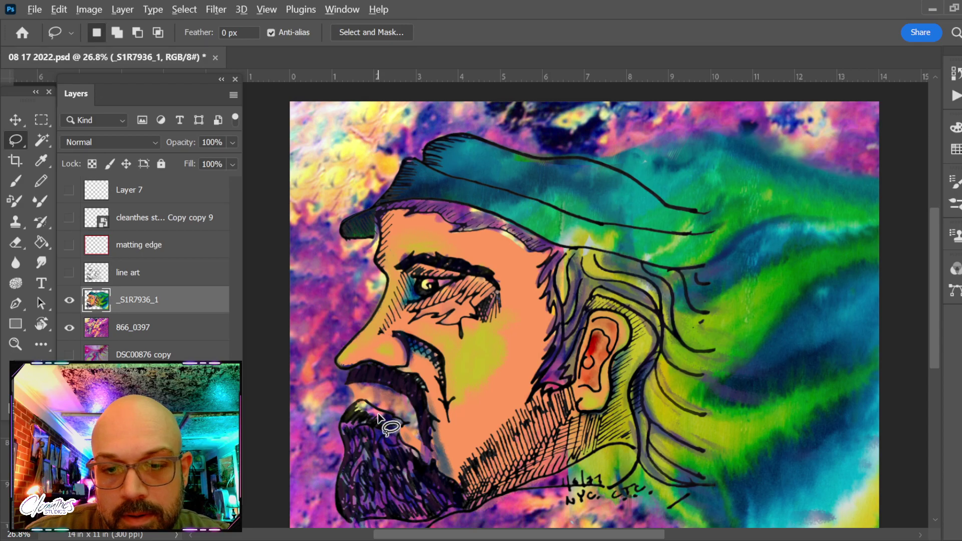
Blend away the green patch and uneven color along the hat's upper outline on the _S1R7936_1 layer.
scroll(345, 405, "up", 3)
scroll(345, 404, "up", 3)
left_click_drag(431, 389, 457, 397)
scroll(527, 253, "down", 5)
scroll(409, 365, "up", 4)
key("b")
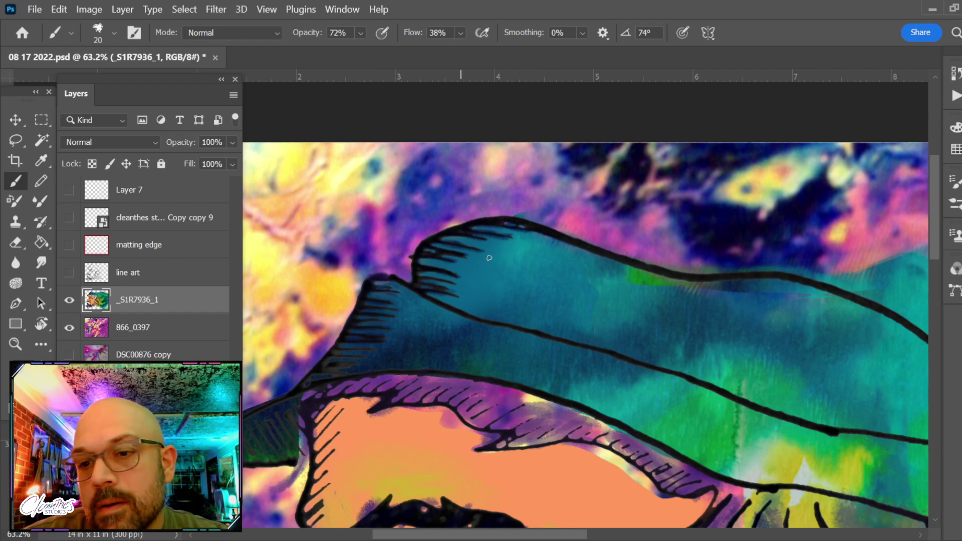
key("j")
mouse_move(601, 279)
left_mouse_down()
mouse_move(701, 307)
mouse_move(686, 298)
mouse_move(797, 297)
left_mouse_up()
mouse_move(724, 317)
left_mouse_down()
mouse_move(829, 315)
mouse_move(617, 266)
left_mouse_up()
Erase the stray color outside the hat's upper outline using the Eraser at 50% opacity, reduced to size 70 for the fine edges.
key("e")
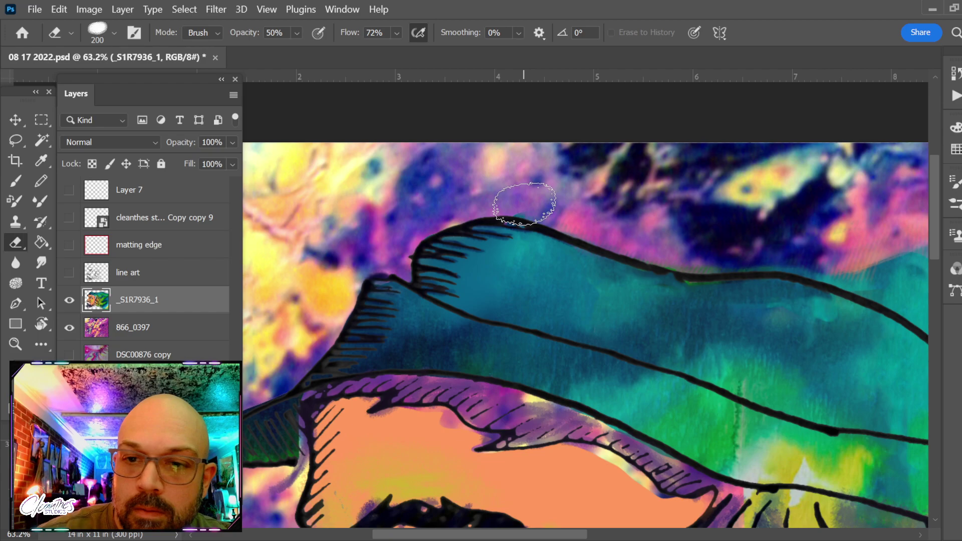
key("bracketleft")
key("bracketleft")
key("bracketleft")
key("bracketleft")
key("bracketleft")
key("bracketleft")
key("bracketleft")
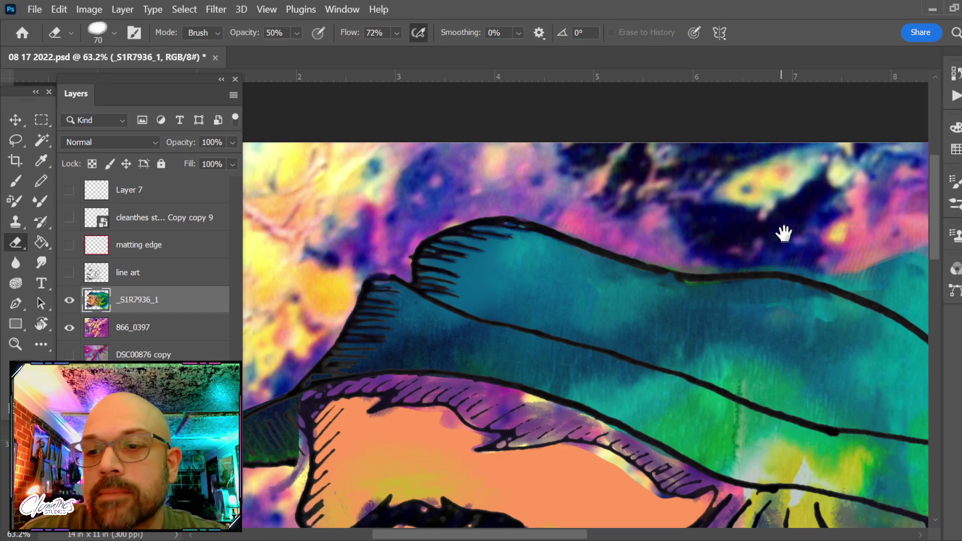
left_click_drag(784, 230, 487, 229)
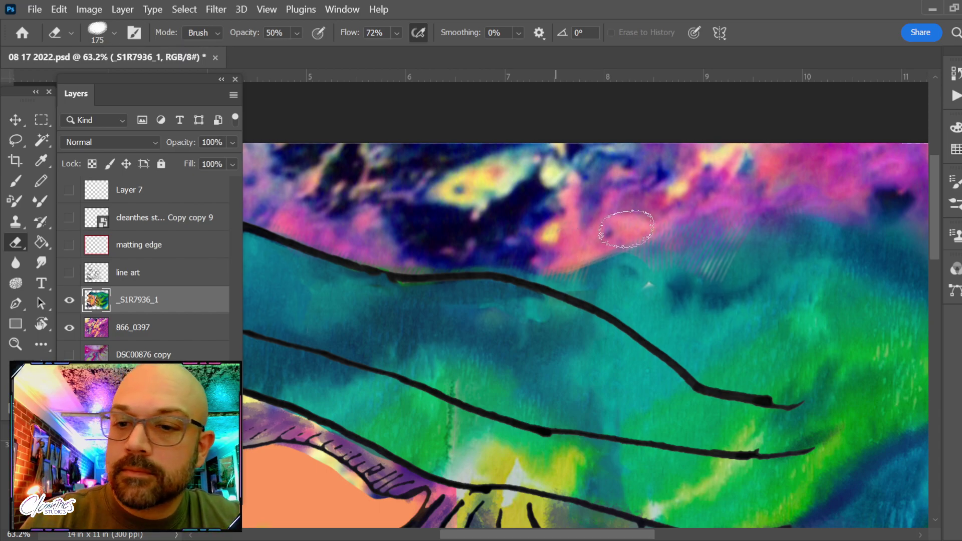
key("bracketright")
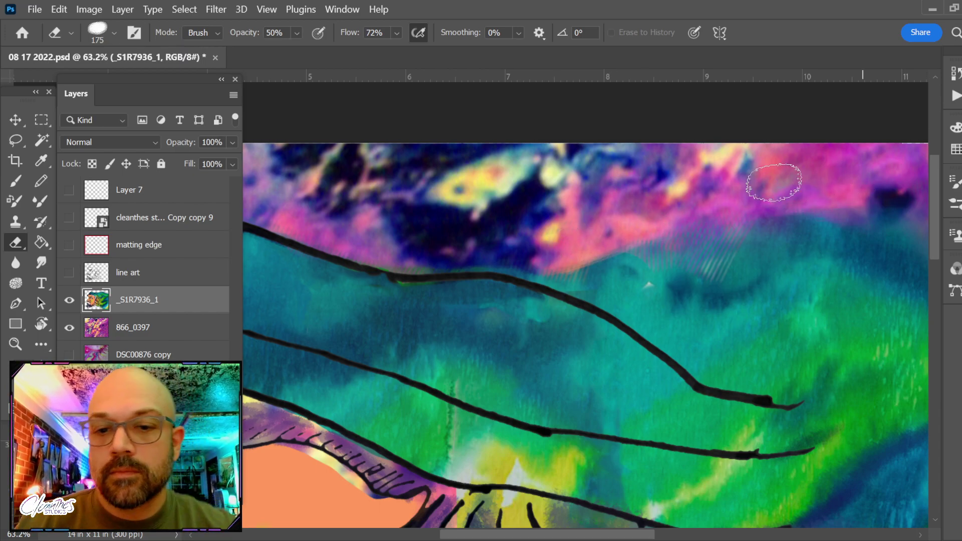
scroll(425, 333, "down", 5)
mouse_move(427, 341)
left_mouse_down()
mouse_move(499, 361)
mouse_move(421, 286)
mouse_move(436, 275)
left_mouse_up()
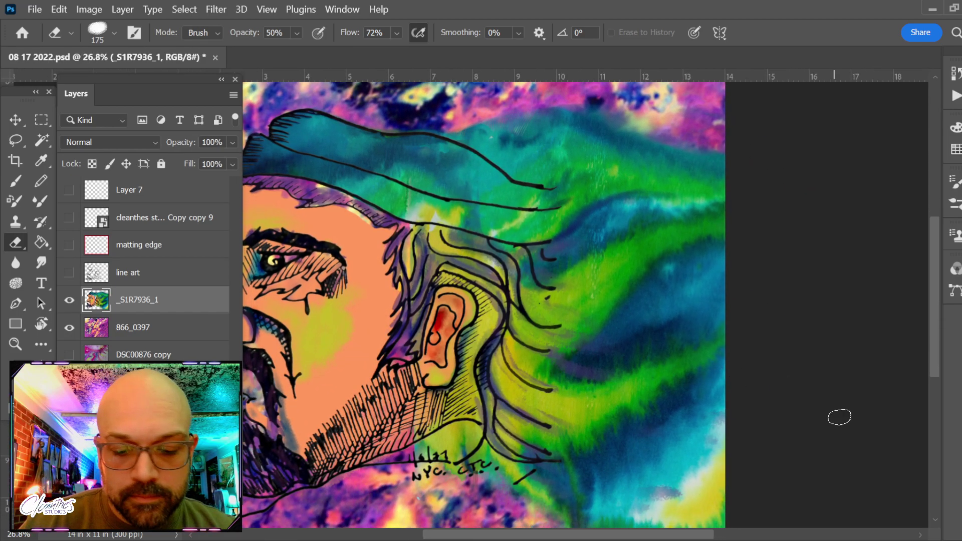
Clean up the upper edge of the flowing teal area behind the hat using the Eraser at size 175 and 50% opacity.
key("b")
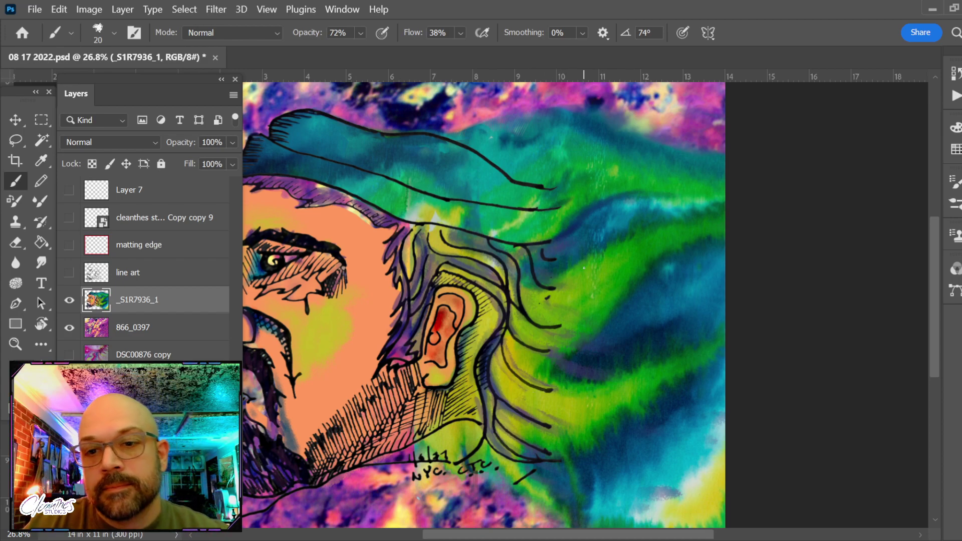
scroll(574, 268, "down", 3)
scroll(574, 260, "up", 3)
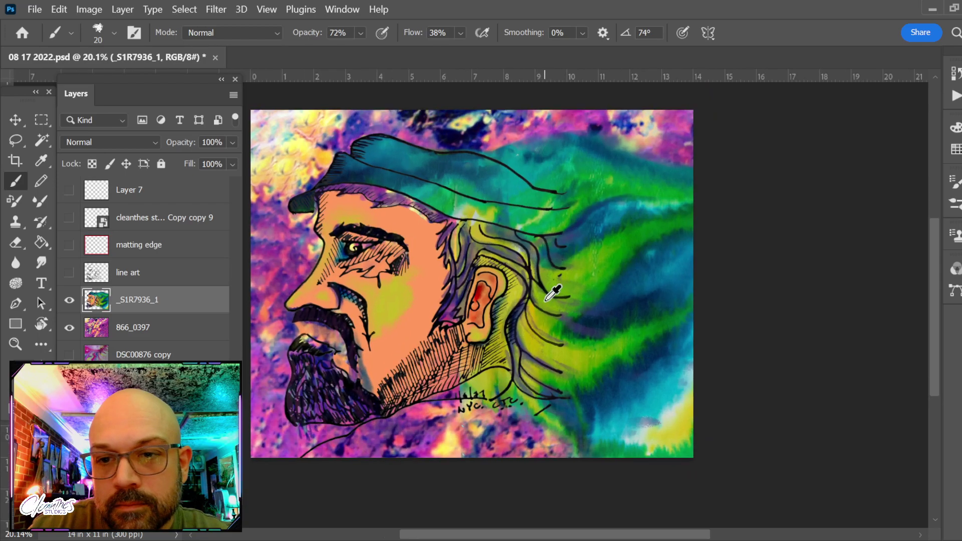
left_click_drag(575, 254, 509, 339)
key("e")
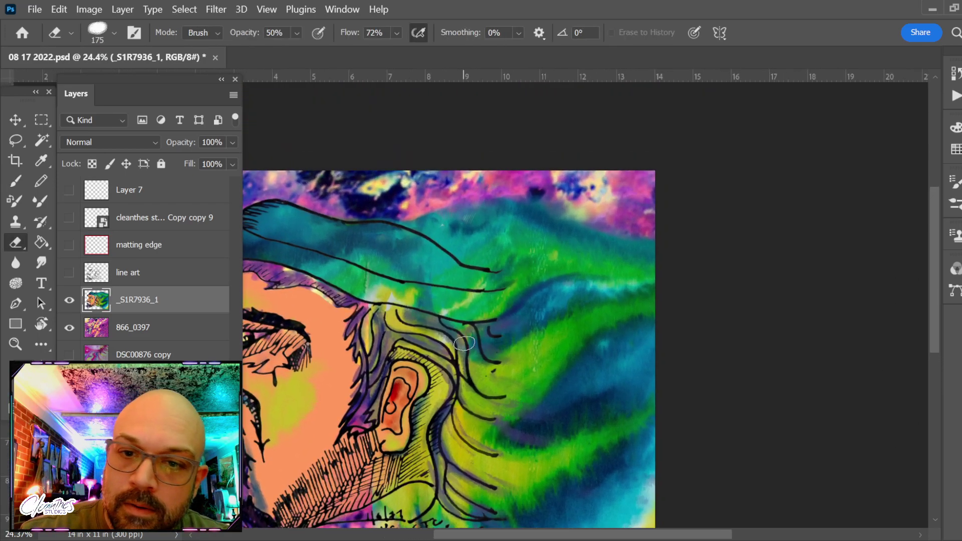
left_click_drag(407, 211, 512, 193)
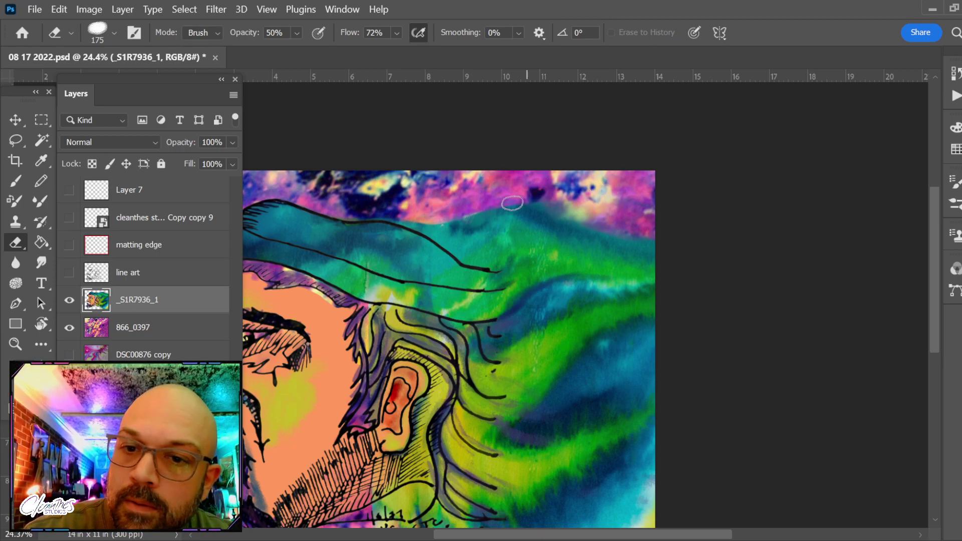
left_click_drag(542, 201, 591, 210)
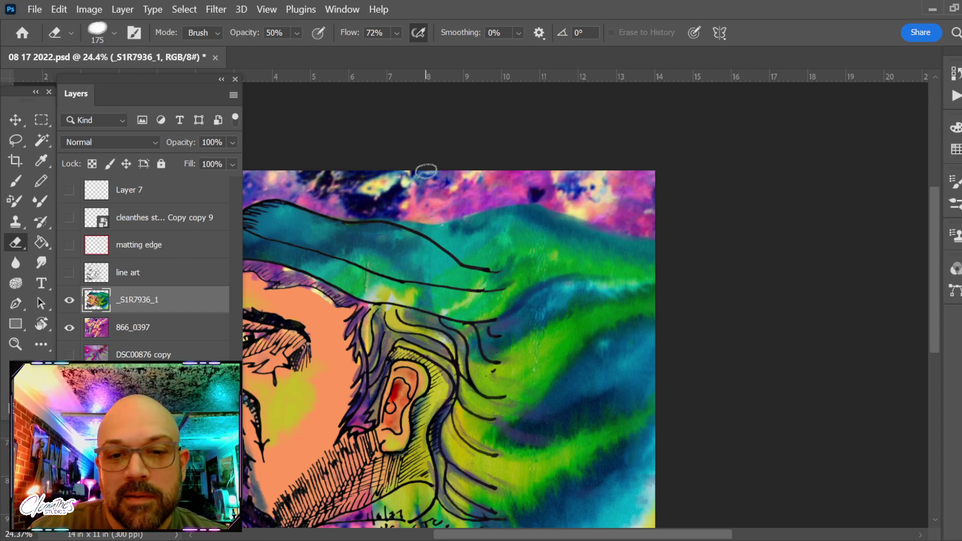
left_click_drag(434, 311, 597, 307)
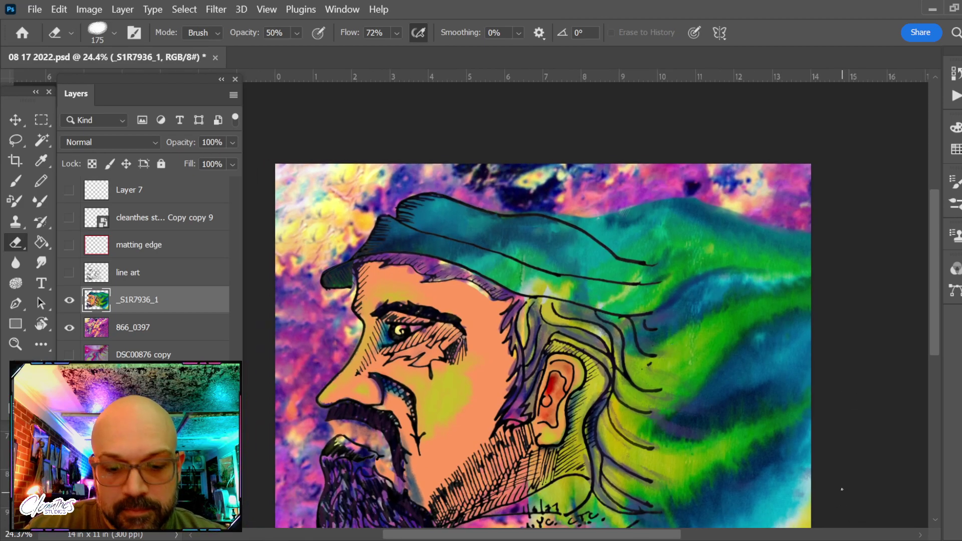
Paint yellow over the purple hair beneath the hat and along the sideburn, switching the brush to Overlay mode at size 60.
key("b")
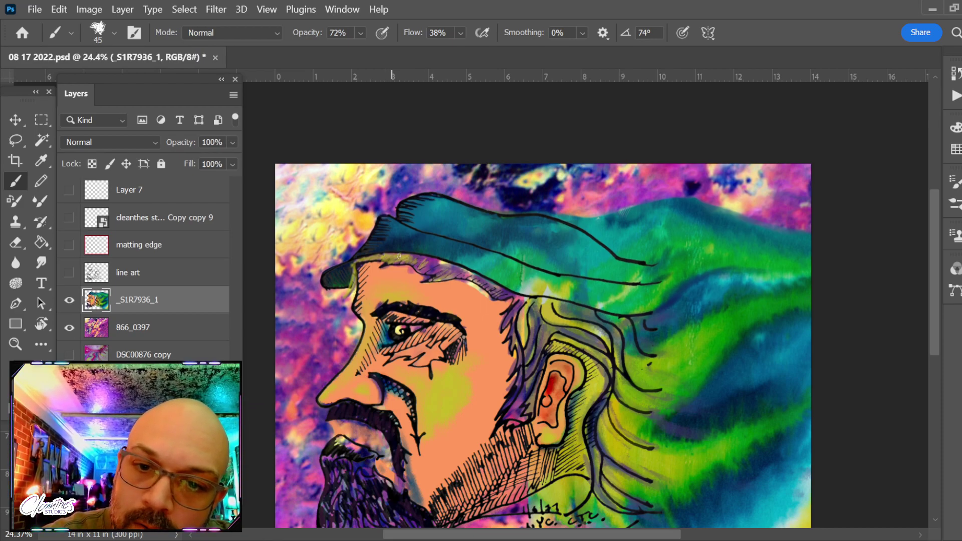
left_click(231, 33)
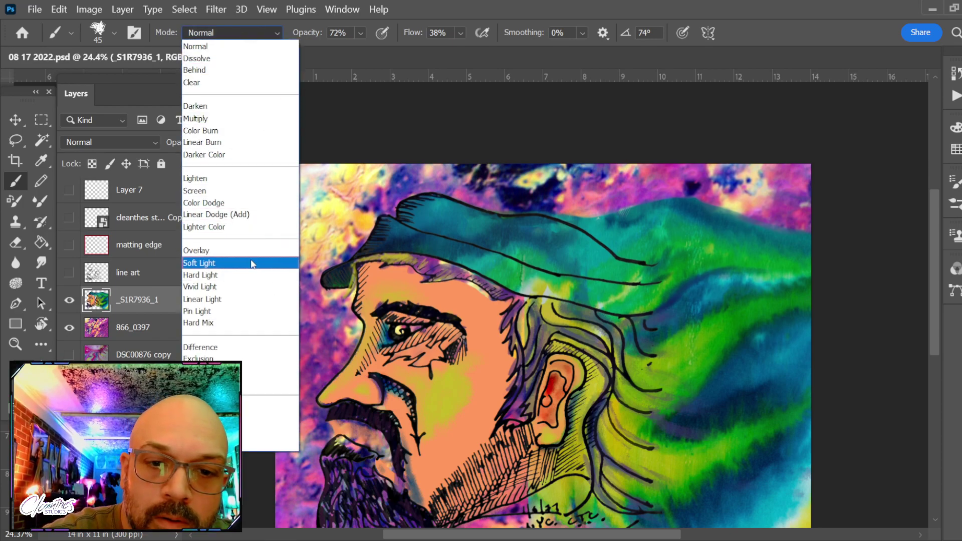
left_click(240, 245)
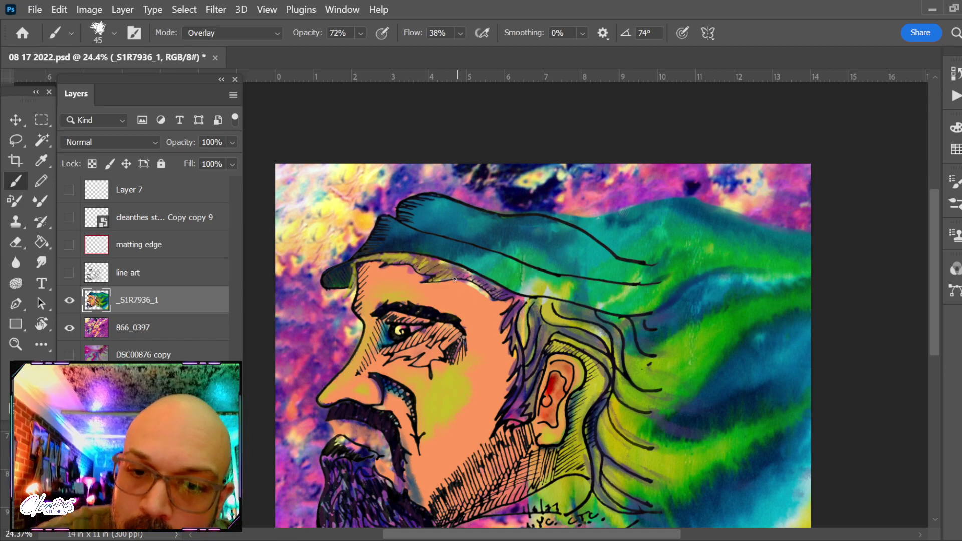
key("bracketright")
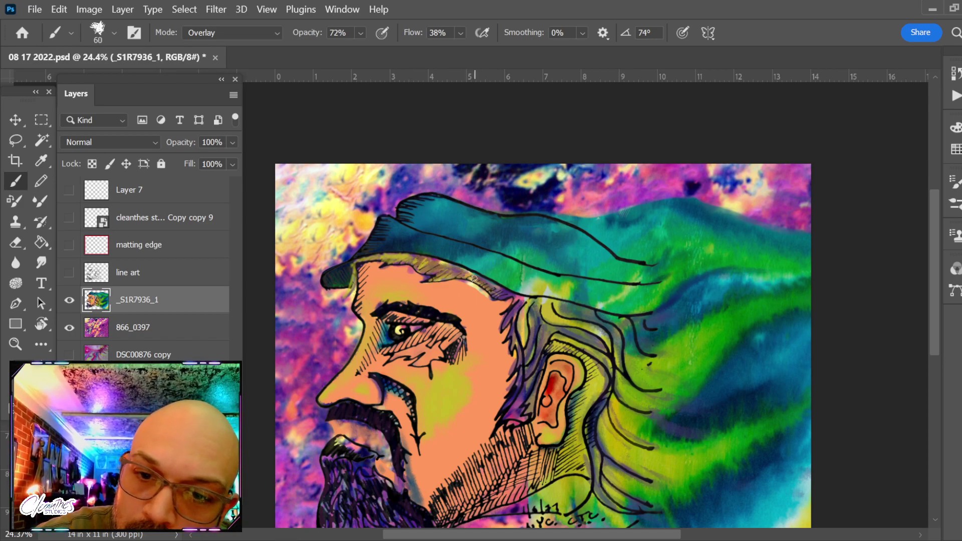
left_click_drag(474, 278, 525, 296)
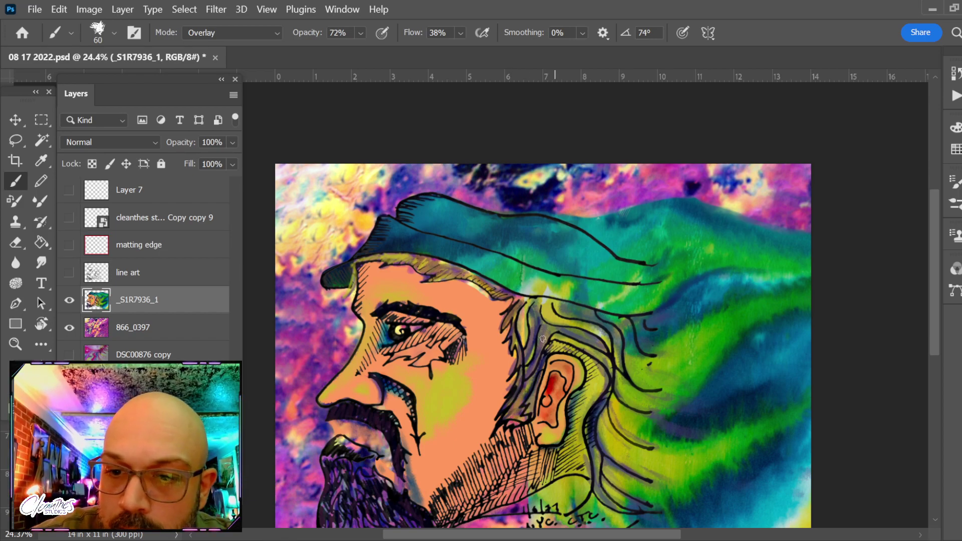
left_click_drag(528, 373, 544, 318)
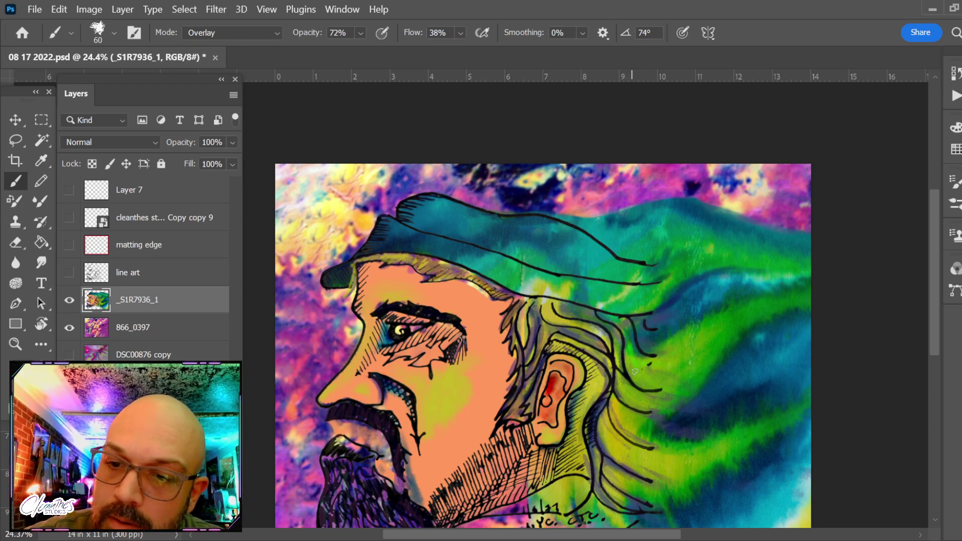
Brighten the green strands of the flowing hair with the Overlay brush enlarged to size 200.
key("bracketright")
key("bracketright")
key("bracketright")
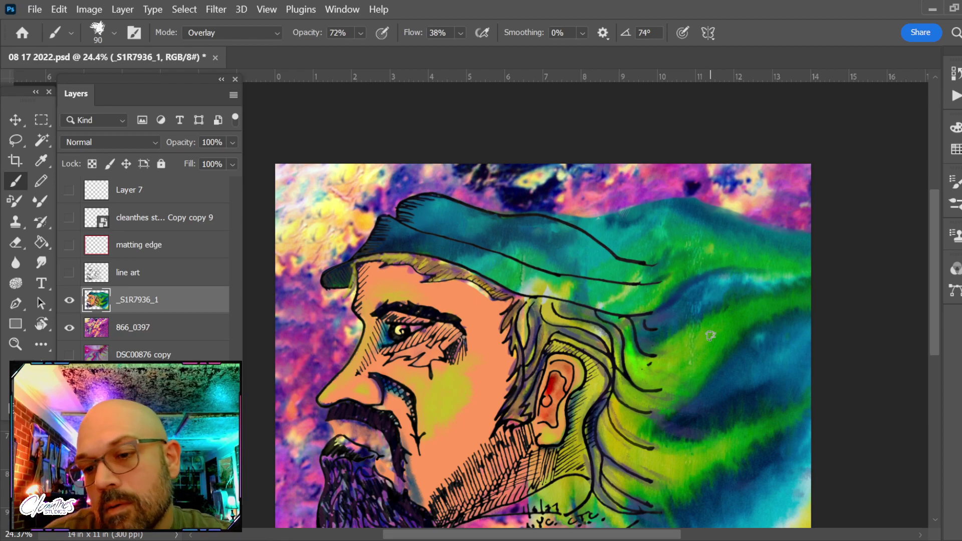
key("bracketright")
key("bracketright")
key("bracketright")
key("bracketright")
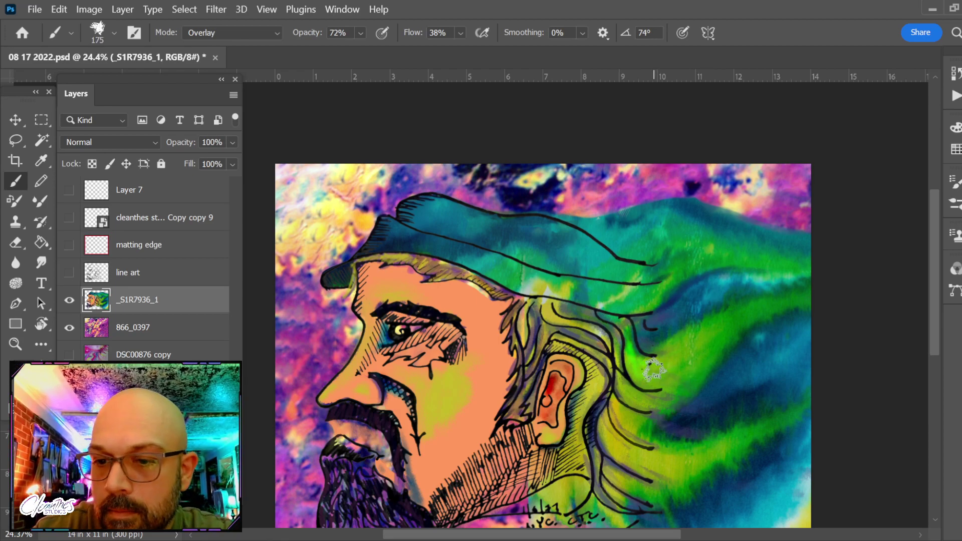
key("bracketright")
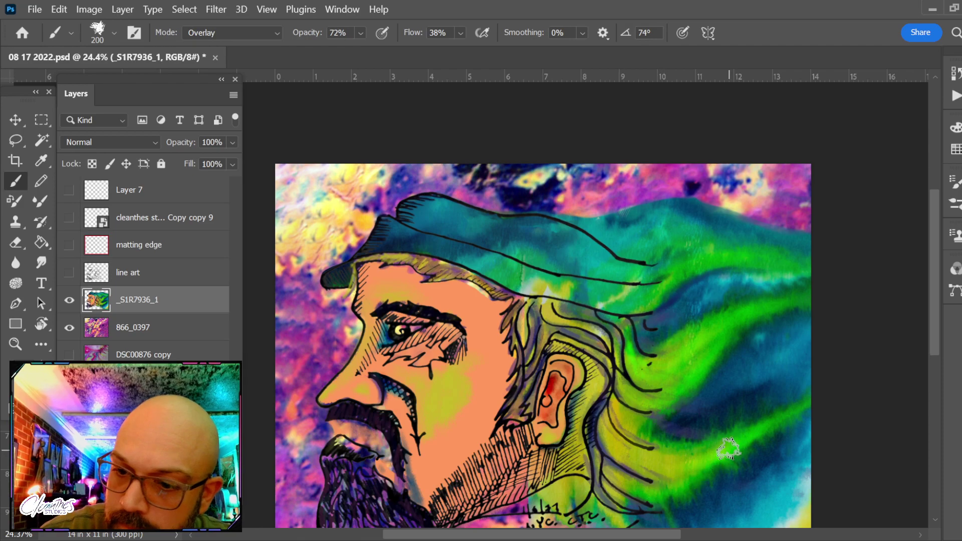
Sample yellow-green from the hair and paint finer bright highlights along the flowing strands with the Overlay brush at size 100.
key("alt")
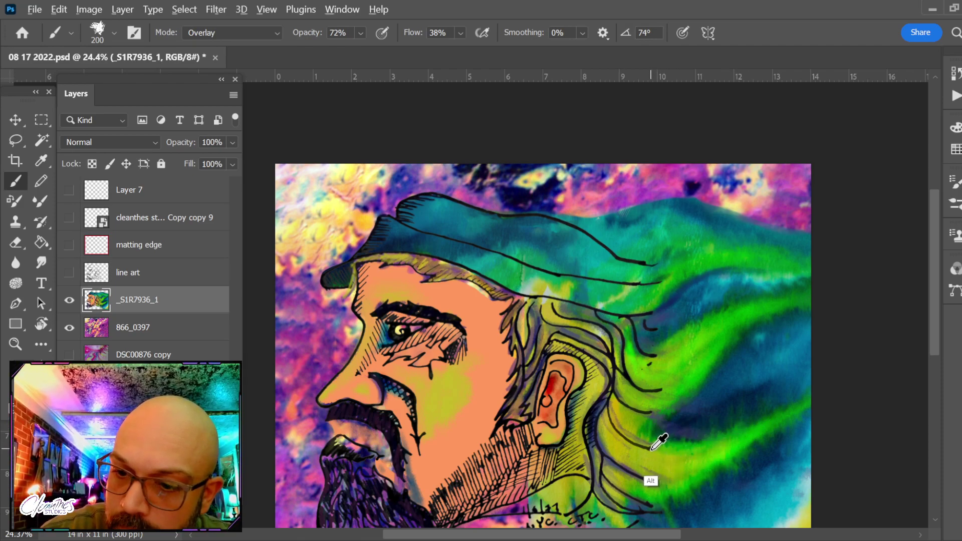
left_click(653, 449, "alt")
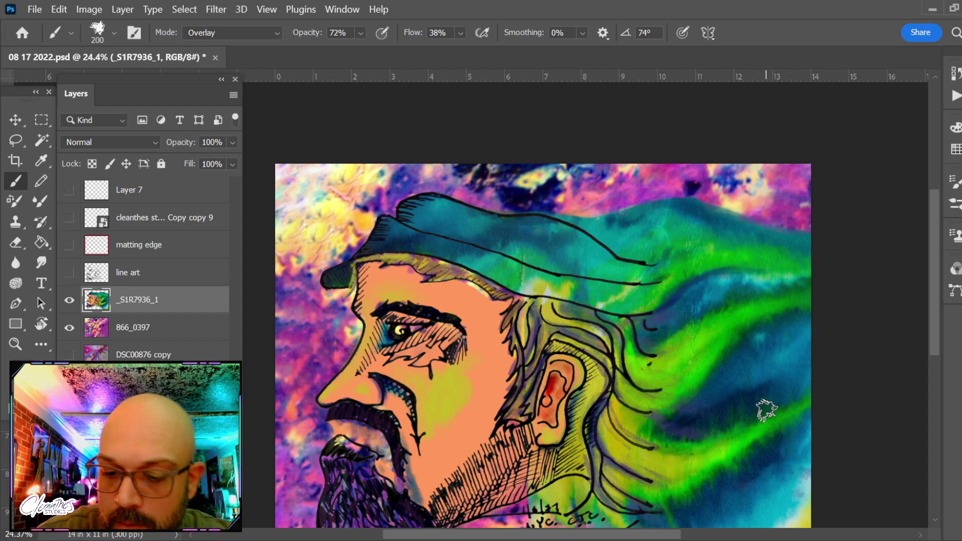
key("bracketleft")
key("bracketleft")
key("bracketleft")
key("bracketleft")
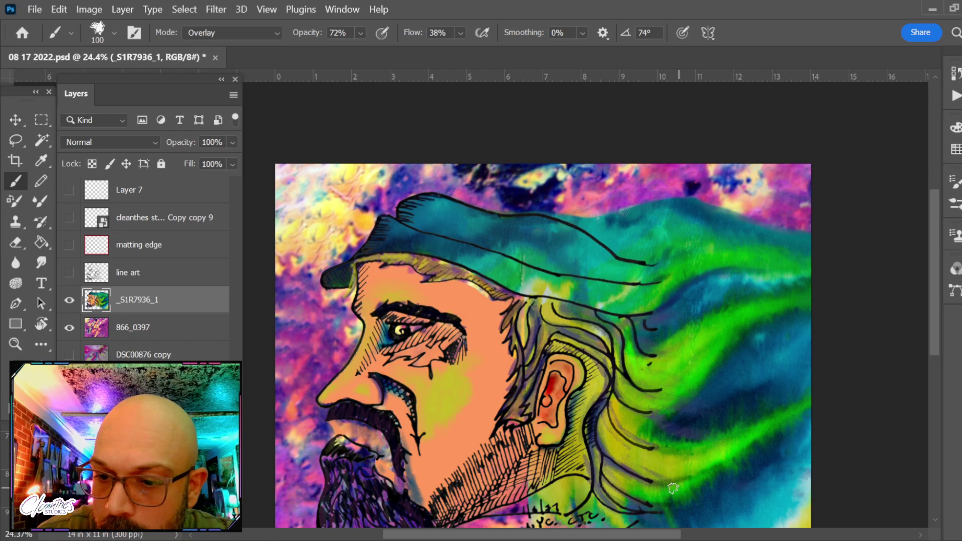
mouse_move(747, 436)
left_mouse_down()
mouse_move(644, 436)
mouse_move(752, 437)
left_mouse_up()
mouse_move(780, 407)
left_mouse_down()
mouse_move(639, 411)
mouse_move(708, 385)
mouse_move(671, 407)
mouse_move(761, 324)
mouse_move(657, 387)
mouse_move(701, 354)
mouse_move(658, 312)
mouse_move(726, 269)
mouse_move(767, 259)
mouse_move(658, 284)
mouse_move(748, 251)
mouse_move(662, 280)
mouse_move(776, 256)
mouse_move(698, 257)
mouse_move(675, 280)
mouse_move(756, 247)
mouse_move(658, 264)
mouse_move(755, 245)
mouse_move(802, 249)
left_mouse_up()
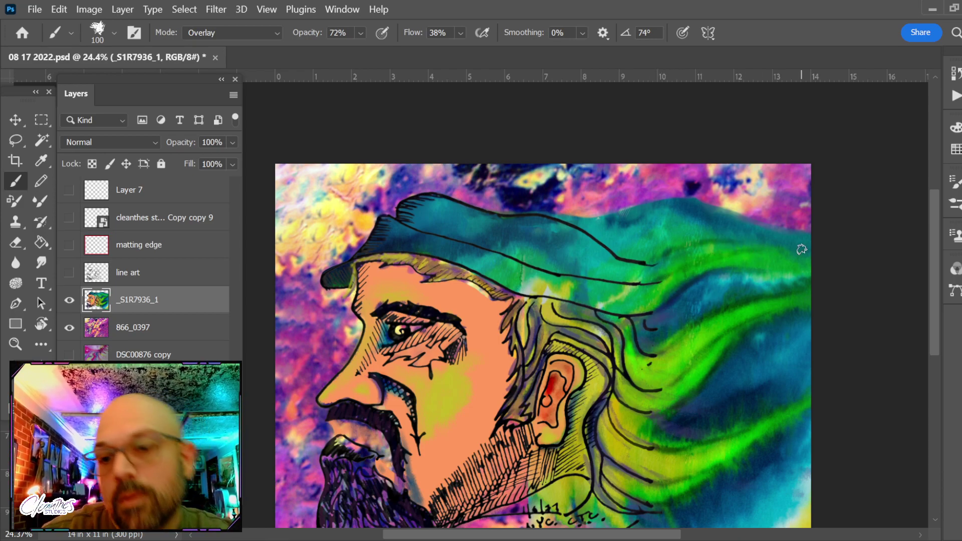
Smudge the bright green strands into the surrounding flowing hair at 9% strength and brush size 100.
scroll(802, 249, "down", 1)
left_click_drag(877, 393, 552, 350)
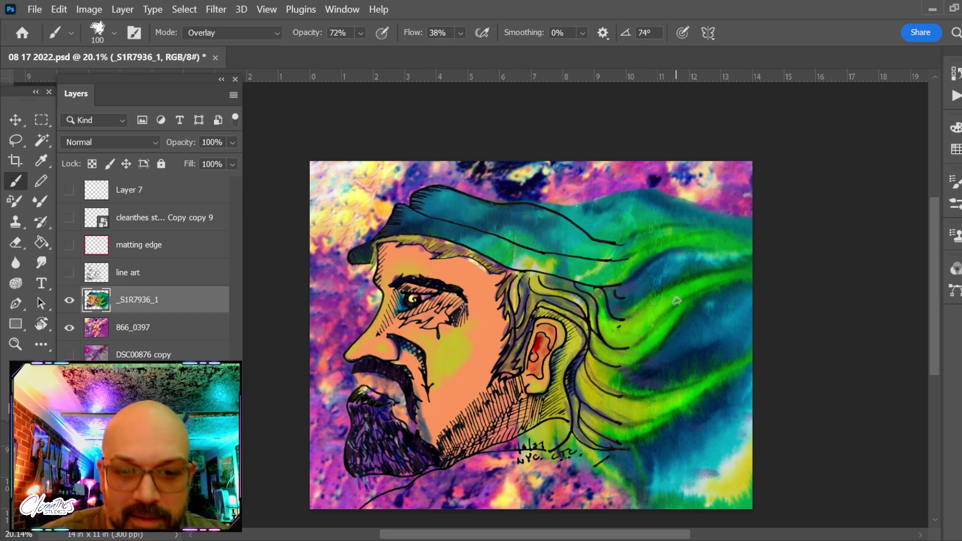
left_click(41, 262)
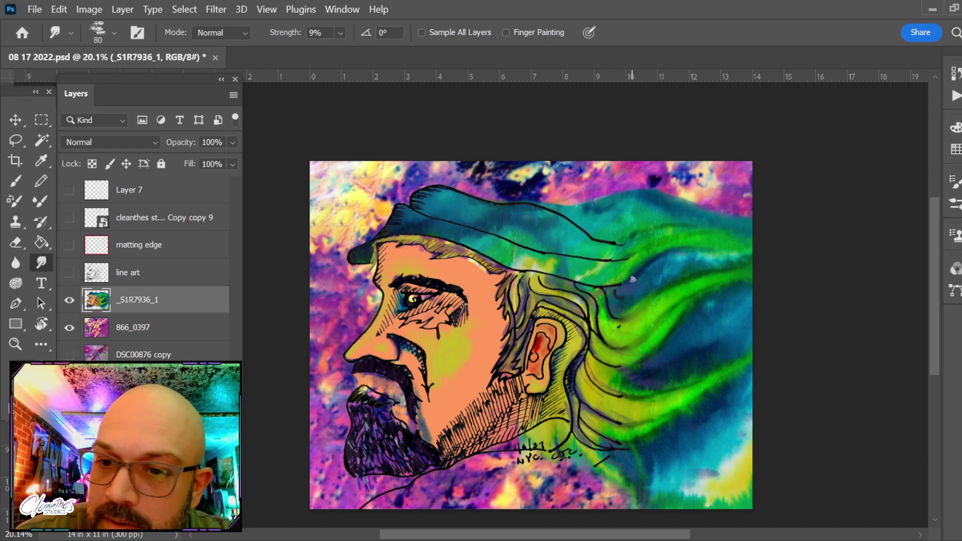
key("bracketright")
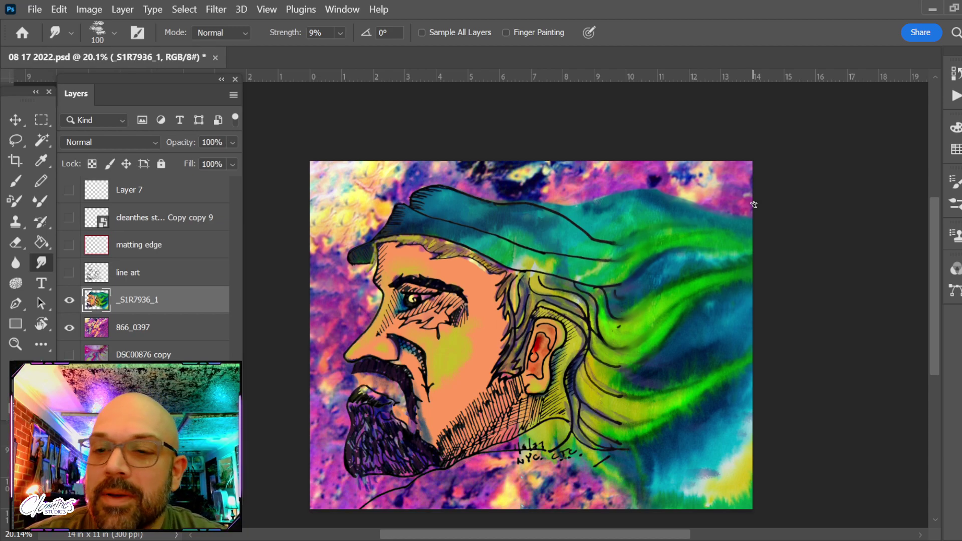
Fade the upper edge of the flowing teal area into the background using the Eraser at size 500 and 18% opacity.
key("e")
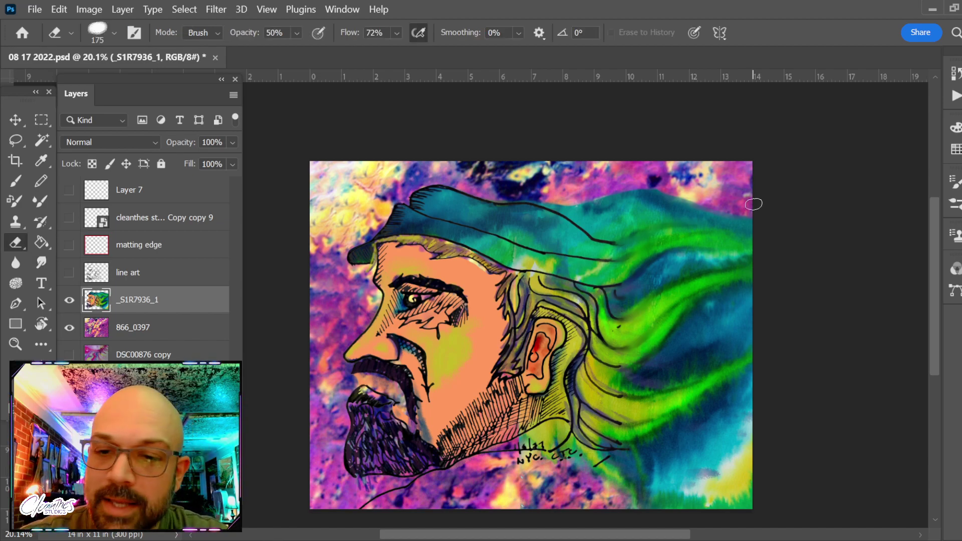
key("bracketright")
key("bracketright")
key("bracketright")
key("bracketright")
key("bracketright")
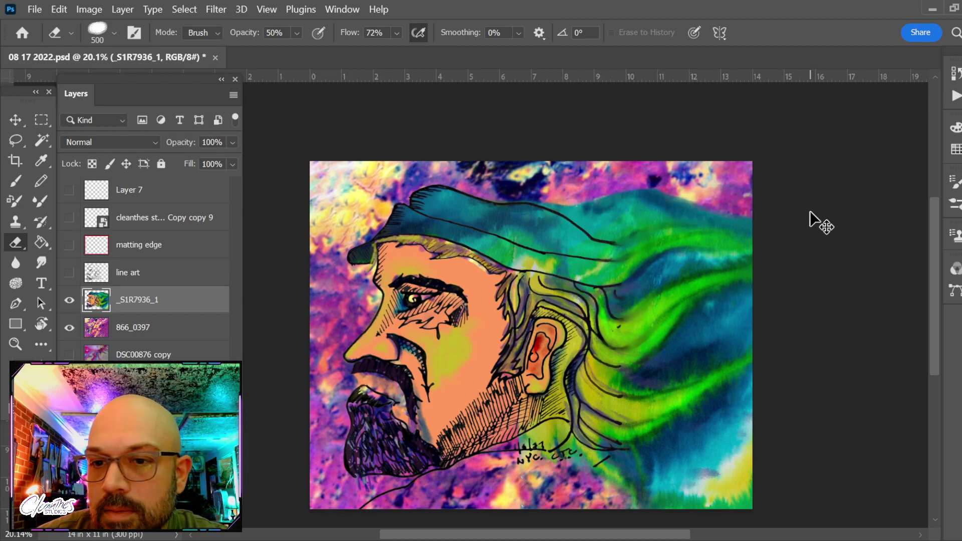
left_click(296, 32)
left_click_drag(313, 50, 291, 50)
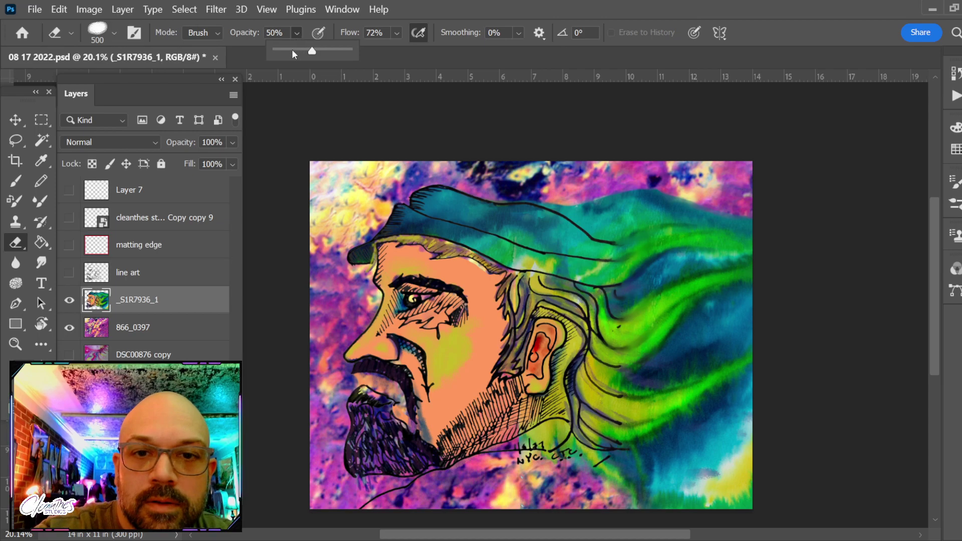
left_click(631, 200)
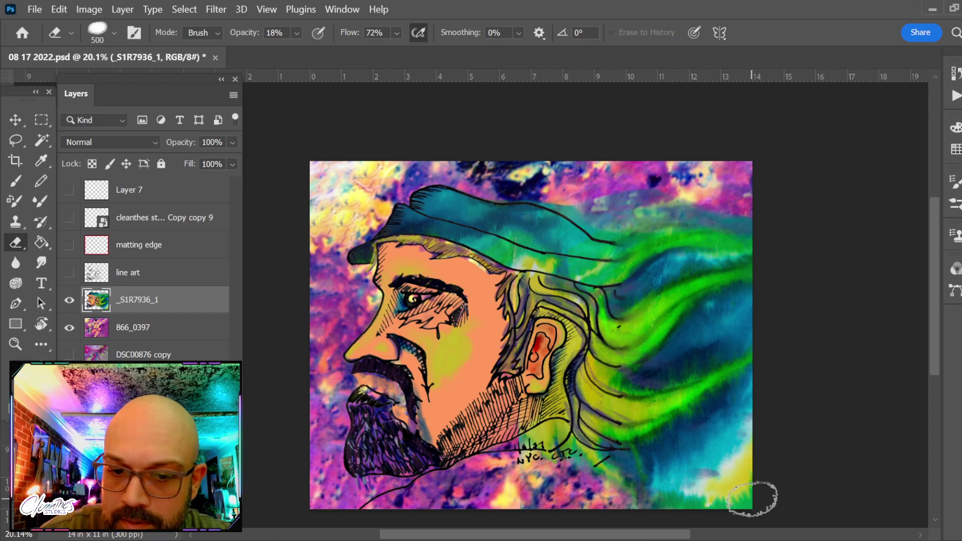
Sample the yellow-green on the cheek and brighten the cheek patch with the Overlay brush at size 100.
key("b")
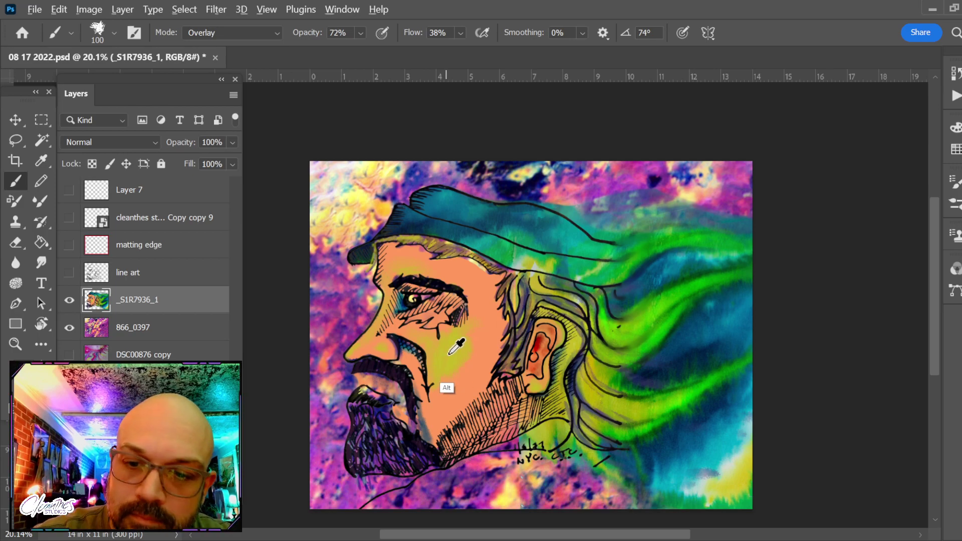
mouse_move(445, 389)
left_mouse_down()
mouse_move(453, 351)
mouse_move(444, 374)
mouse_move(475, 344)
left_mouse_up()
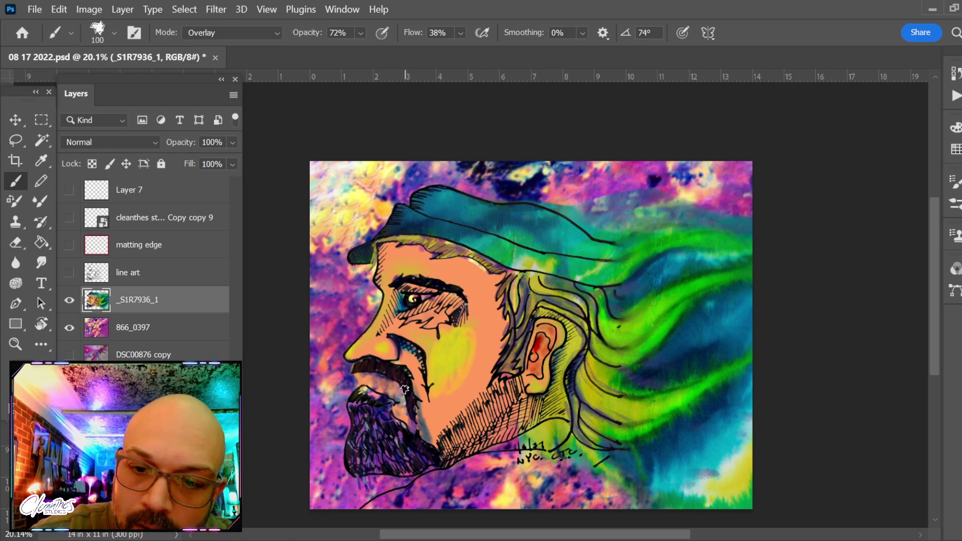
key("z")
mouse_move(405, 389)
left_mouse_down()
mouse_move(434, 372)
mouse_move(475, 389)
mouse_move(482, 327)
left_mouse_up()
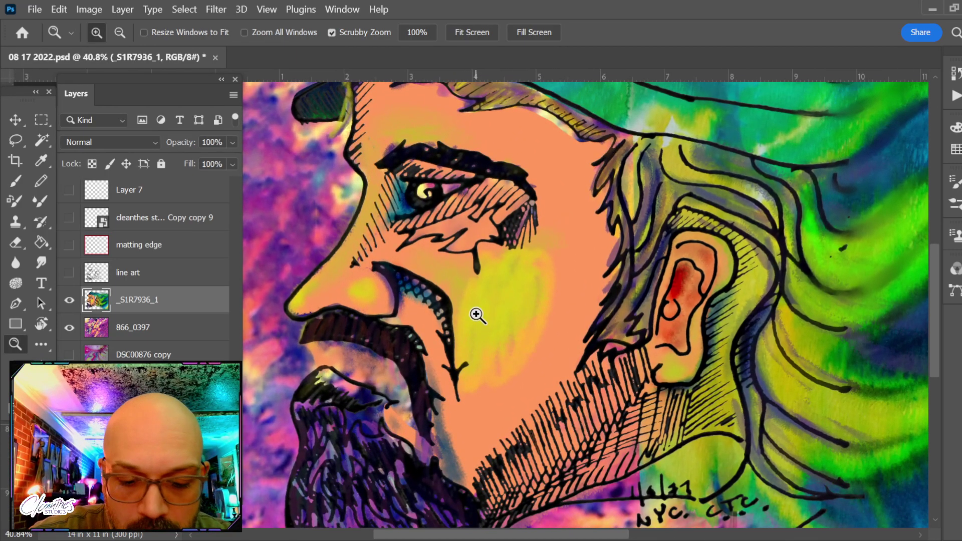
key("b")
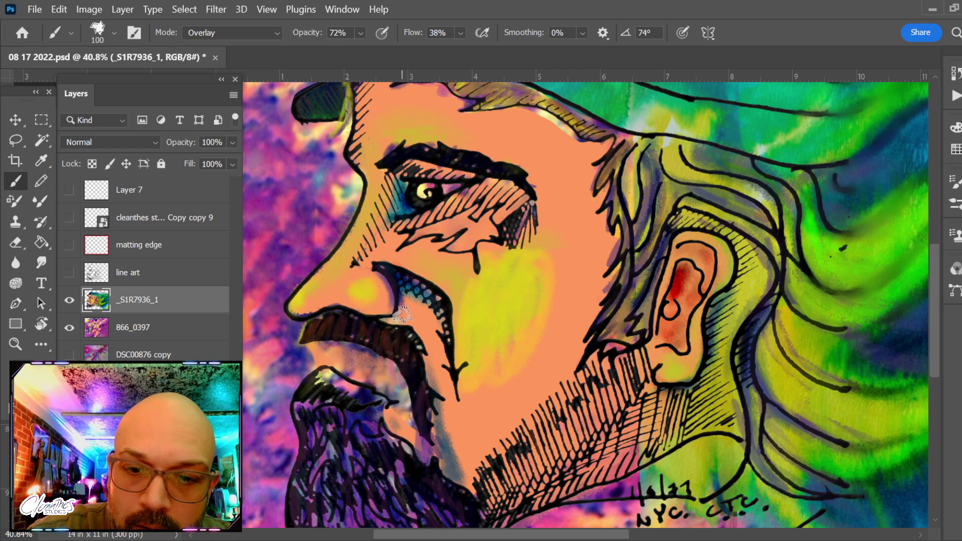
Paint dark red over the mustache and magenta through the beard with the Overlay brush at size 100.
key("alt")
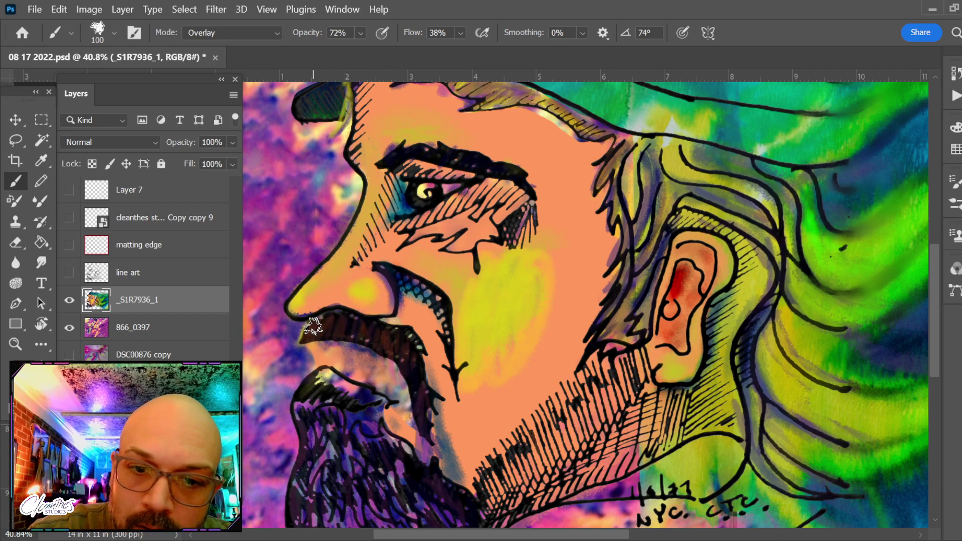
mouse_move(313, 327)
left_mouse_down()
mouse_move(307, 337)
mouse_move(340, 323)
mouse_move(331, 354)
left_mouse_up()
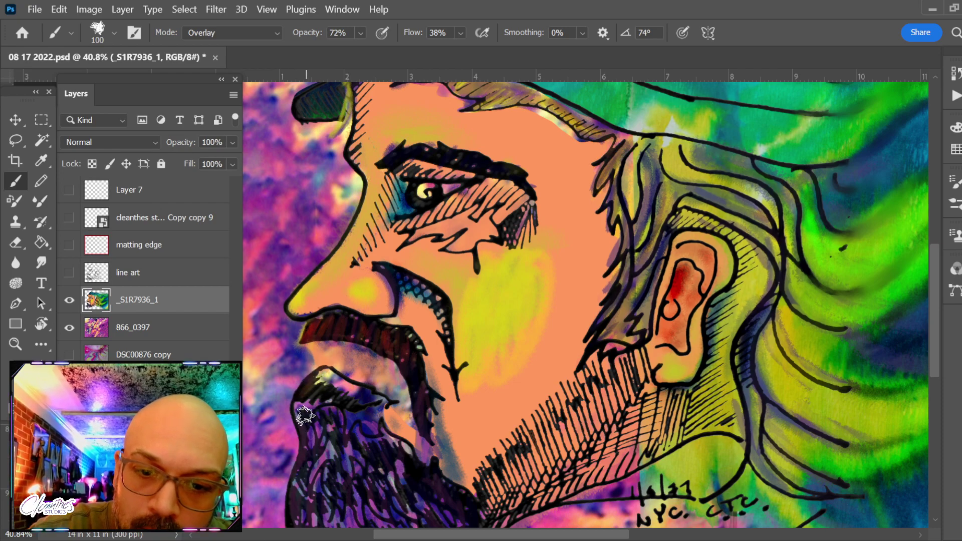
left_click_drag(363, 449, 346, 399)
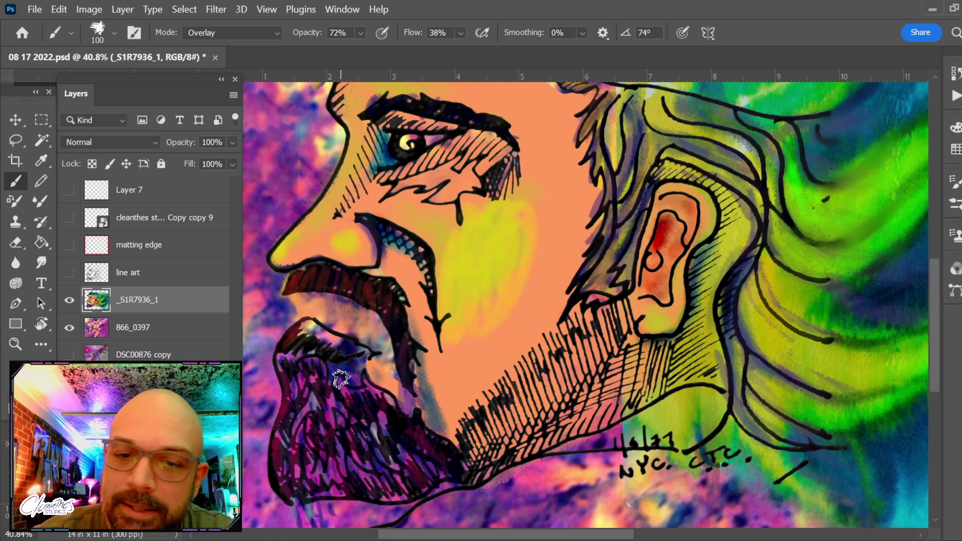
mouse_move(341, 379)
left_mouse_down()
mouse_move(371, 396)
mouse_move(358, 368)
mouse_move(376, 399)
mouse_move(384, 395)
mouse_move(373, 395)
mouse_move(380, 423)
left_mouse_up()
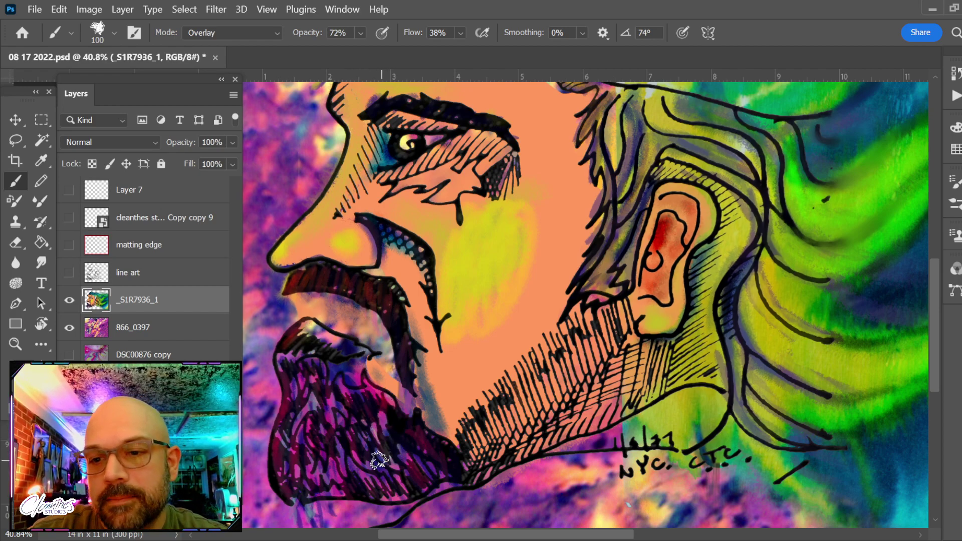
Deepen the beard with dark violet and tint the jaw stubble red in Overlay mode, using brush size 90 for the stubble.
scroll(592, 331, "down", 4)
mouse_move(670, 330)
left_mouse_down()
mouse_move(591, 330)
mouse_move(602, 330)
left_mouse_up()
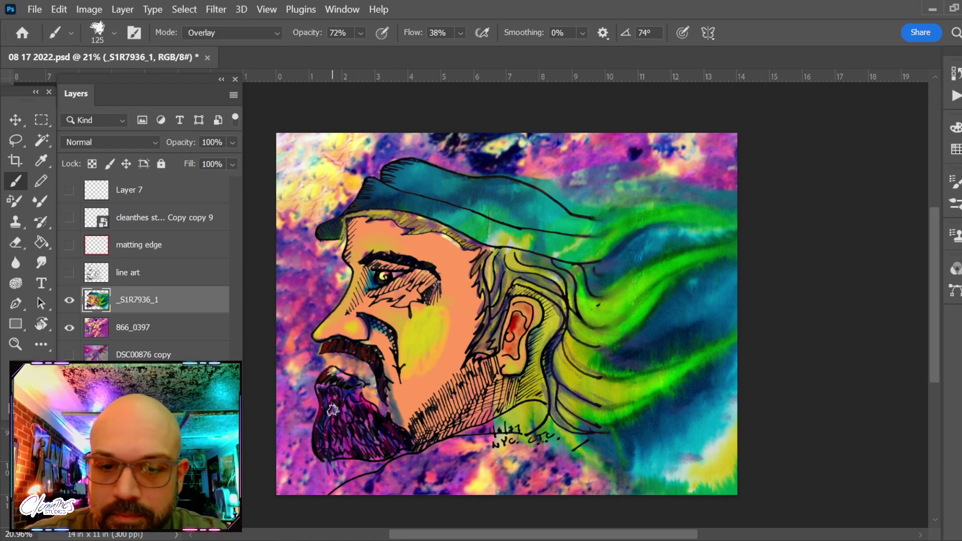
key("bracketright")
key("bracketright")
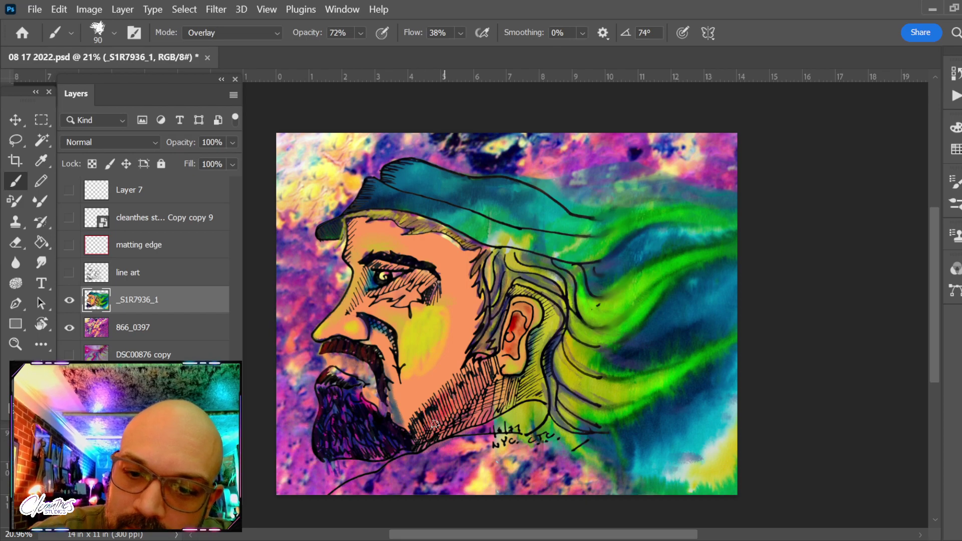
left_click_drag(458, 416, 477, 368)
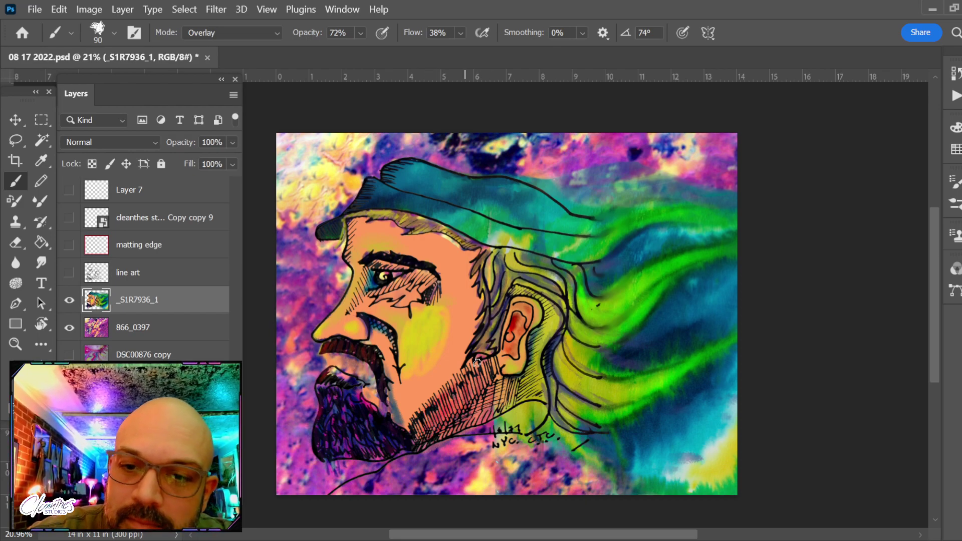
Paint the sideburn green in Overlay mode and brighten the hair behind the ear in Color Dodge mode at brush size 100.
key("bracketright")
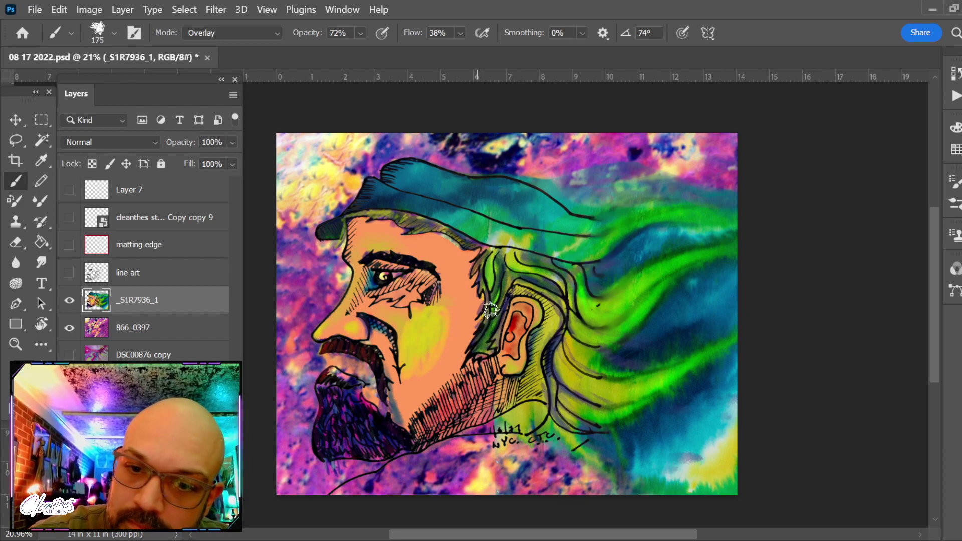
key("alt")
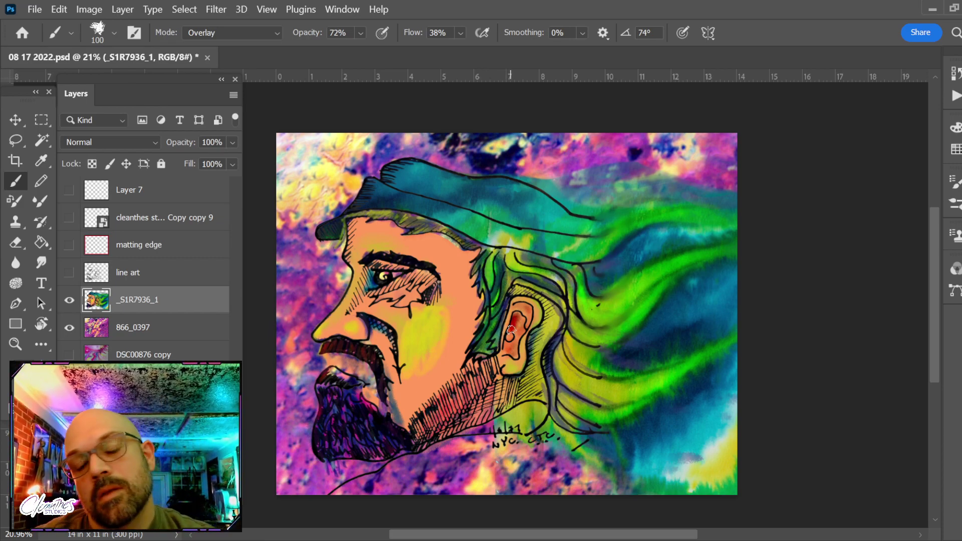
left_click(231, 36)
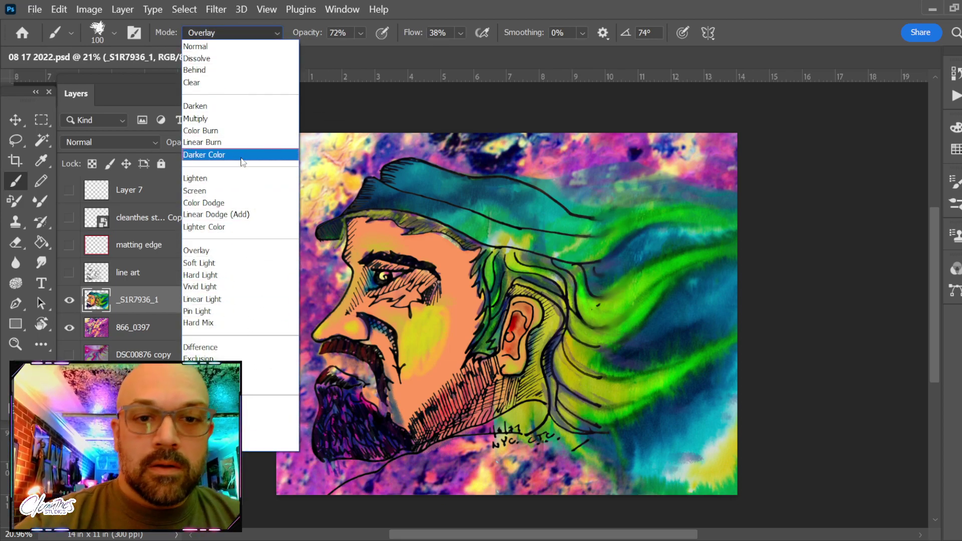
left_click(251, 202)
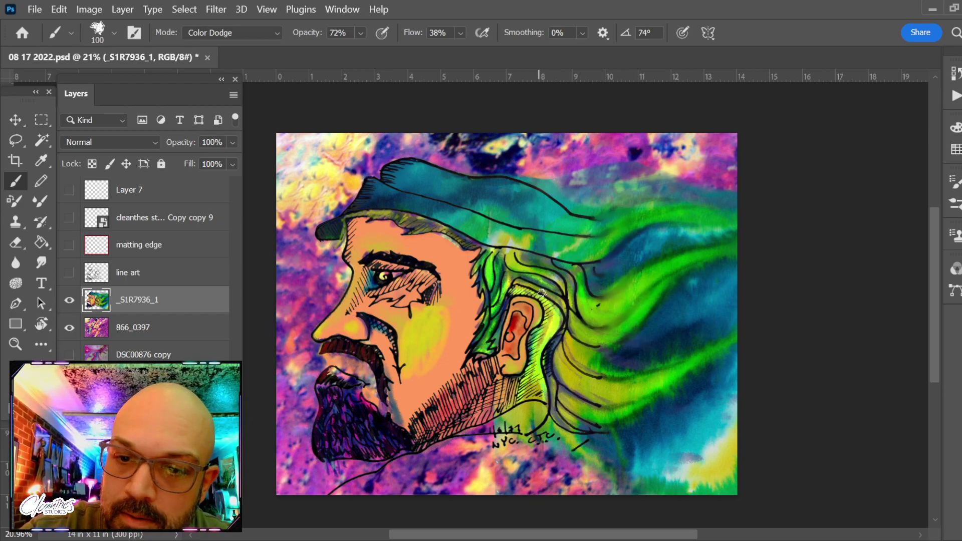
Paint yellow-green and blue tones along the flowing hair in Normal mode, reducing the brush from size 250 to 175.
left_click(230, 32)
left_click(248, 46)
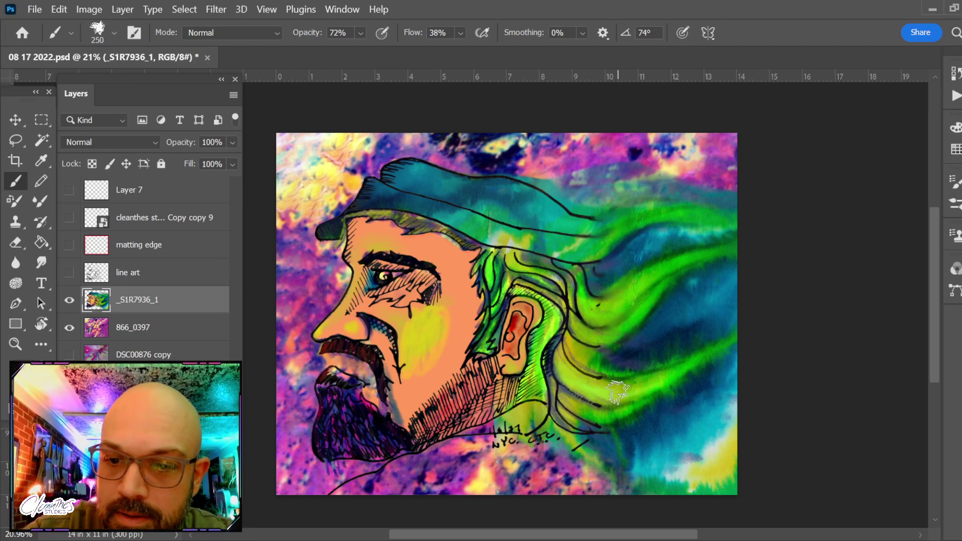
key("bracketright")
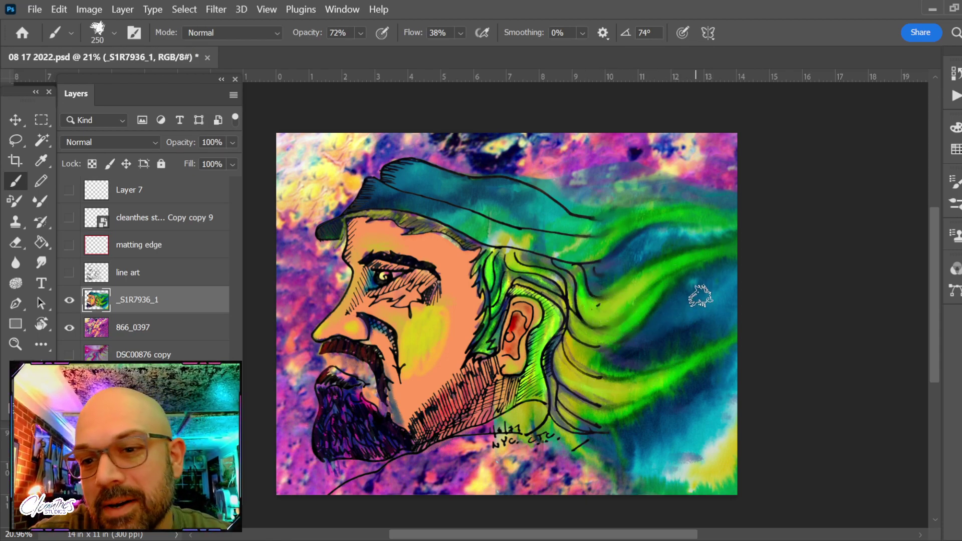
key("bracketleft")
key("bracketleft")
key("bracketleft")
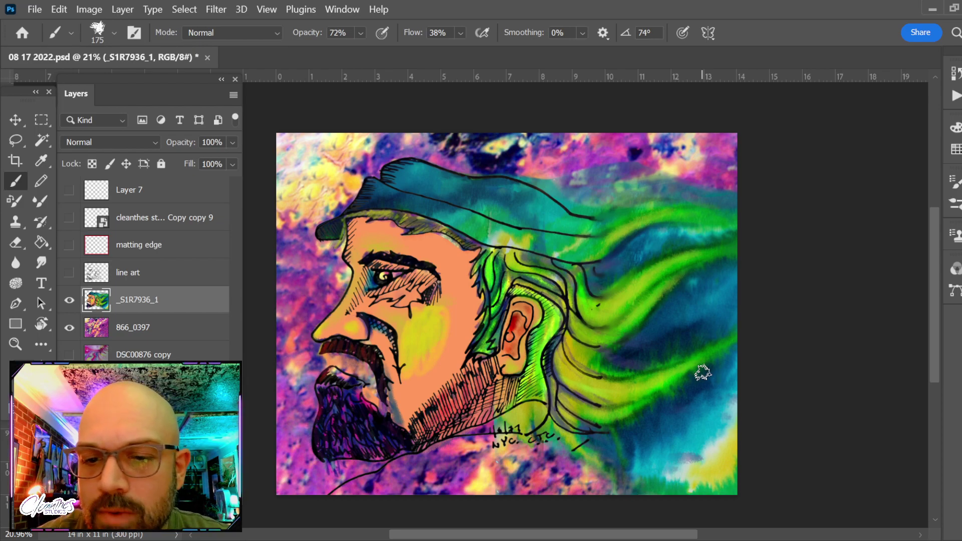
Paint dark purple over the shoulder area below the neck with the Normal-mode brush at size 175.
key("ctrl")
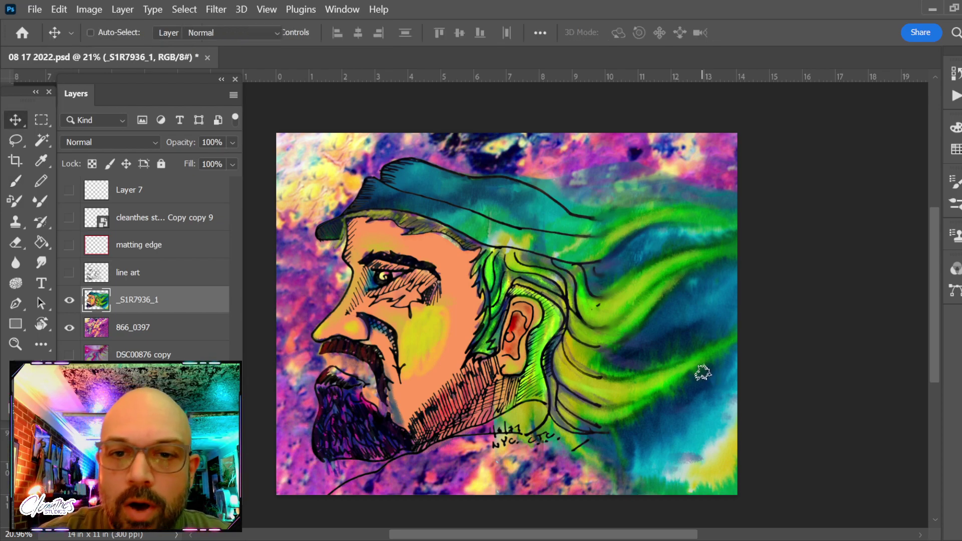
key("alt")
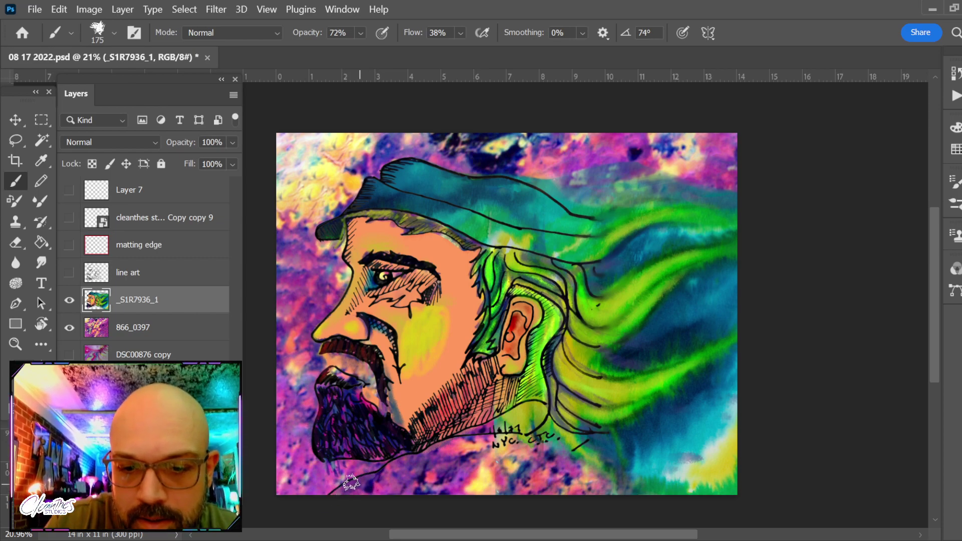
mouse_move(344, 489)
left_mouse_down()
mouse_move(421, 463)
mouse_move(437, 489)
mouse_move(576, 466)
mouse_move(599, 496)
mouse_move(640, 488)
left_mouse_up()
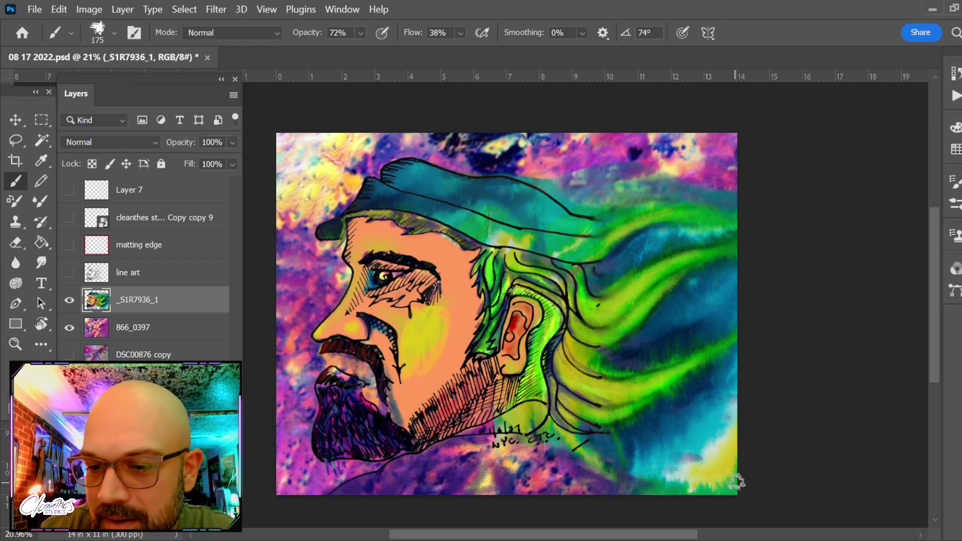
Fade the yellow and green patch in the canvas corner below the flowing hair with the Eraser at size 500 and 18% opacity.
key("e")
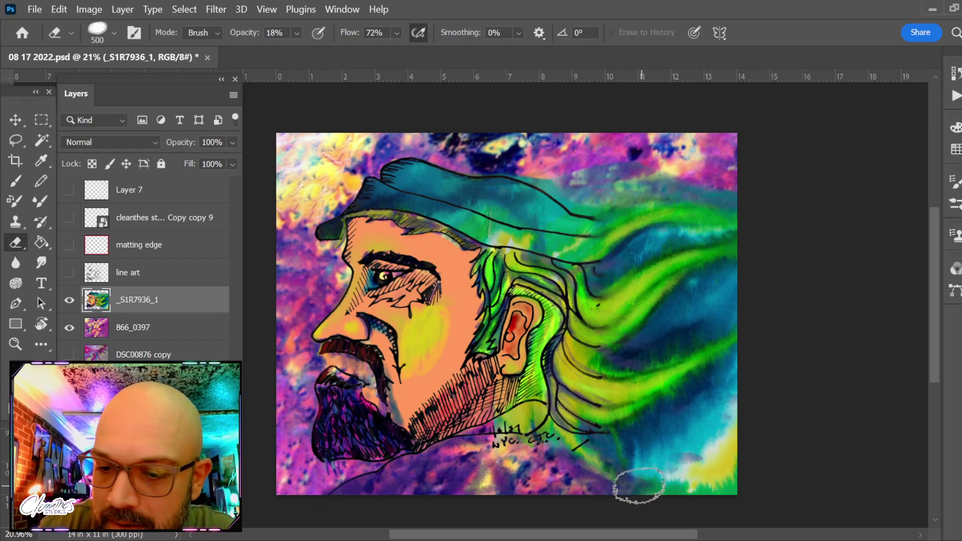
mouse_move(712, 487)
left_mouse_down()
mouse_move(673, 487)
mouse_move(695, 468)
mouse_move(641, 475)
mouse_move(715, 462)
mouse_move(682, 484)
mouse_move(724, 485)
mouse_move(732, 443)
mouse_move(714, 477)
mouse_move(743, 454)
mouse_move(691, 478)
left_mouse_up()
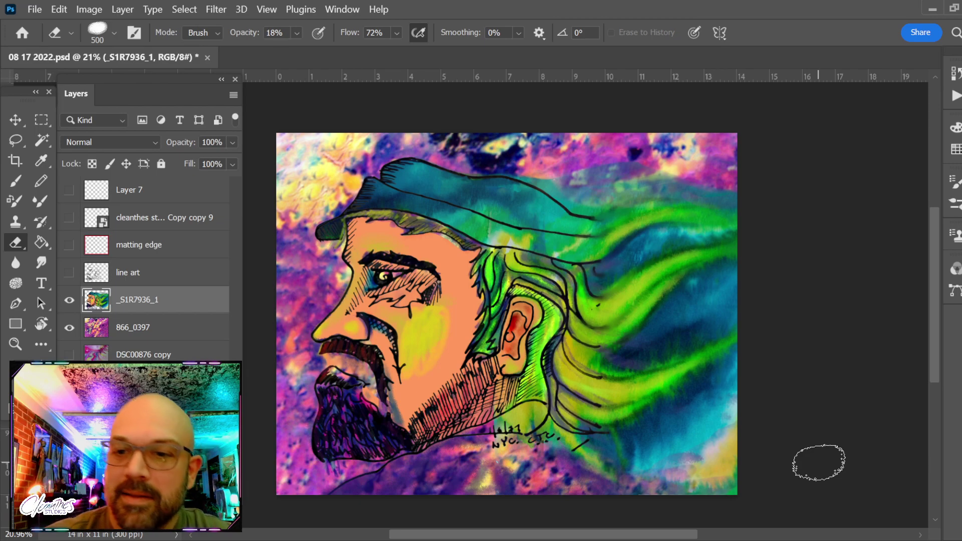
left_click(614, 336)
key("Return")
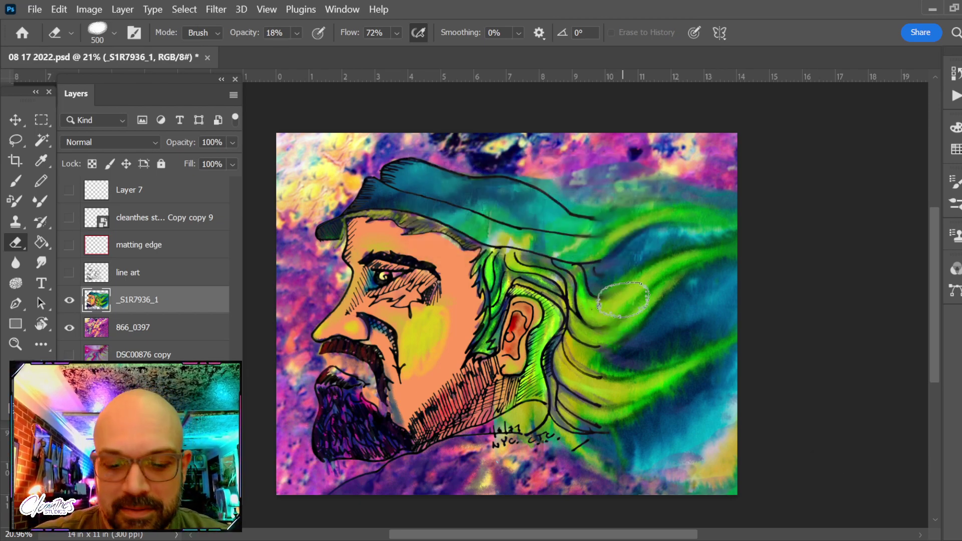
Brighten the hair beneath the hat brim and the sideburn with green in Overlay mode, reducing the brush from size 175 to 125.
key("b")
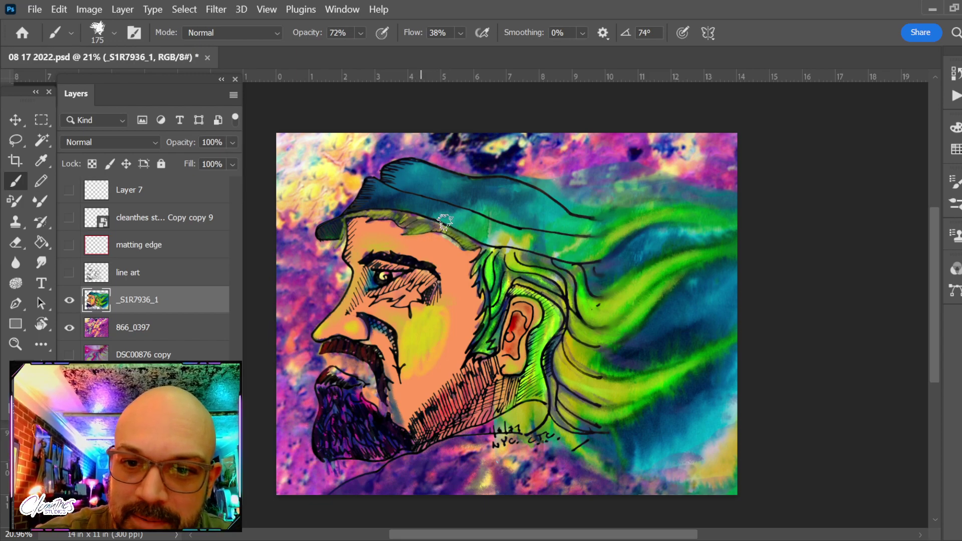
left_click(231, 32)
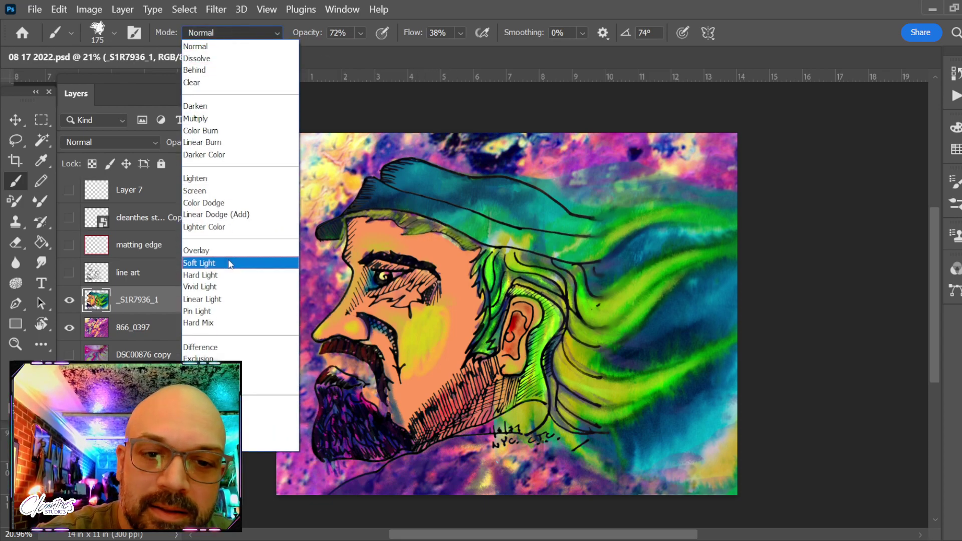
left_click(230, 250)
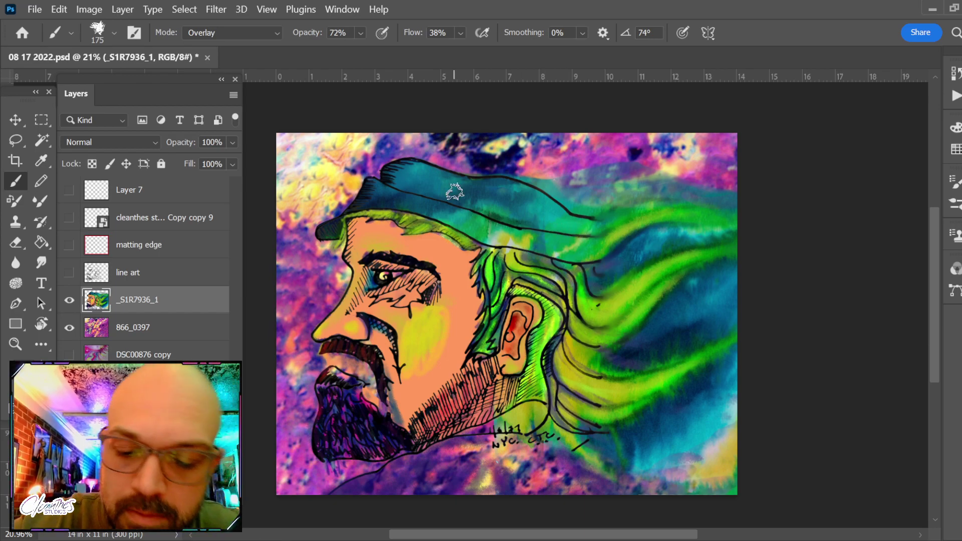
key("r")
left_click_drag(645, 215, 476, 393)
key("b")
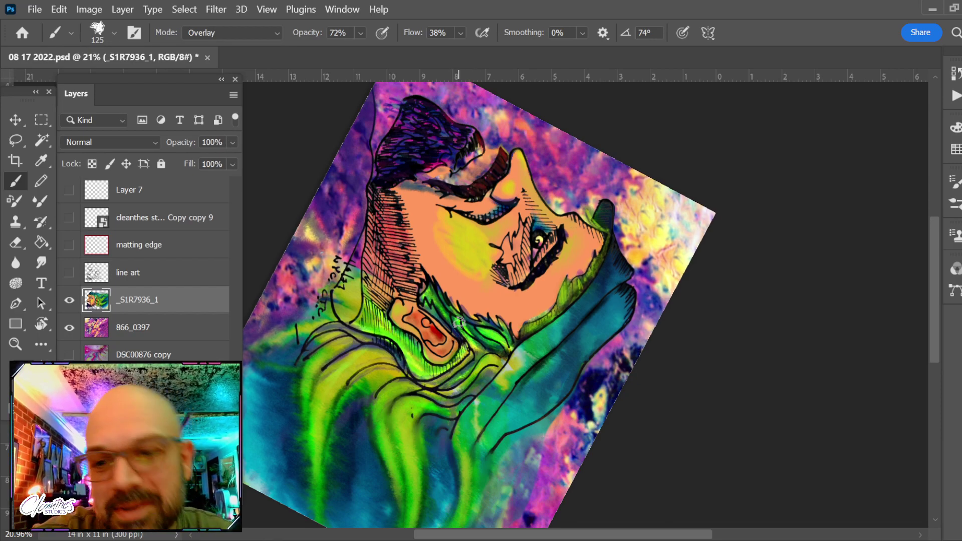
key("r")
key("Escape")
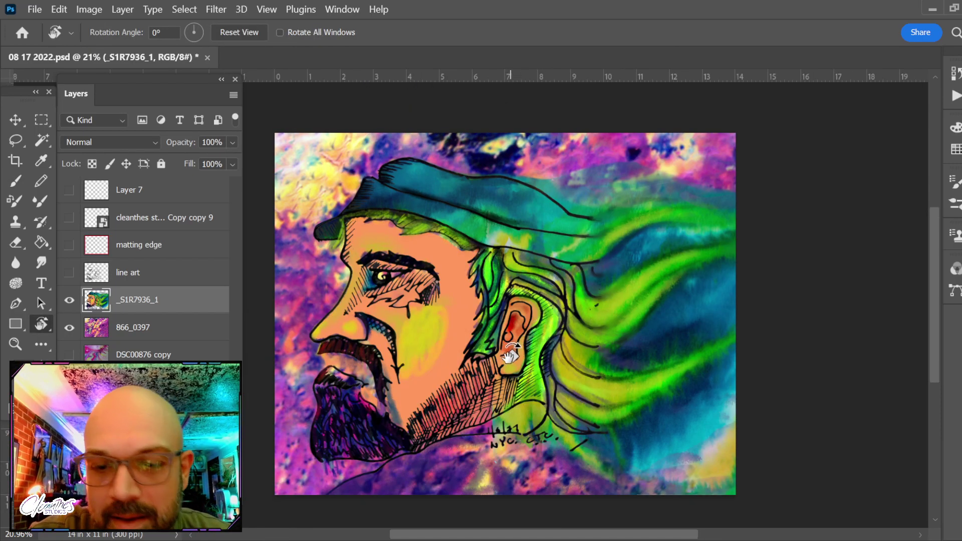
Paint the ear, lips, under-eye patch and jaw stubble red in Overlay mode, reducing the brush from size 125 to 60.
mouse_move(530, 327)
left_mouse_down()
mouse_move(516, 326)
mouse_move(519, 317)
mouse_move(510, 354)
mouse_move(508, 336)
left_mouse_up()
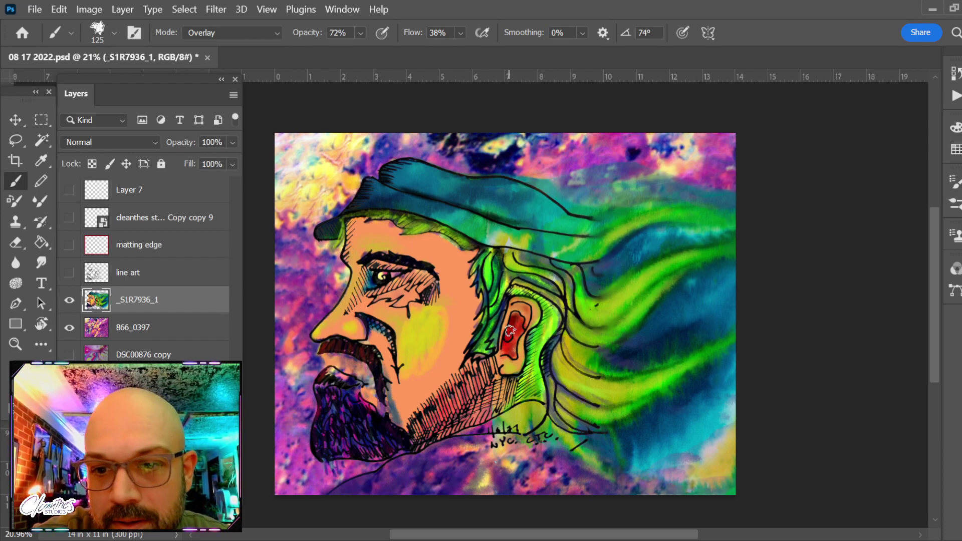
key("bracketleft")
key("bracketleft")
key("bracketleft")
key("bracketleft")
key("bracketleft")
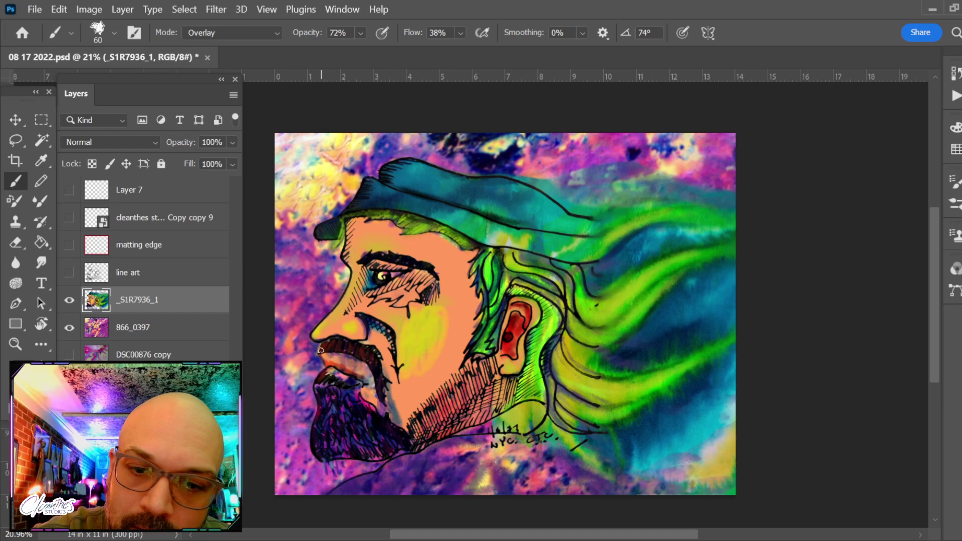
left_click_drag(339, 356, 359, 361)
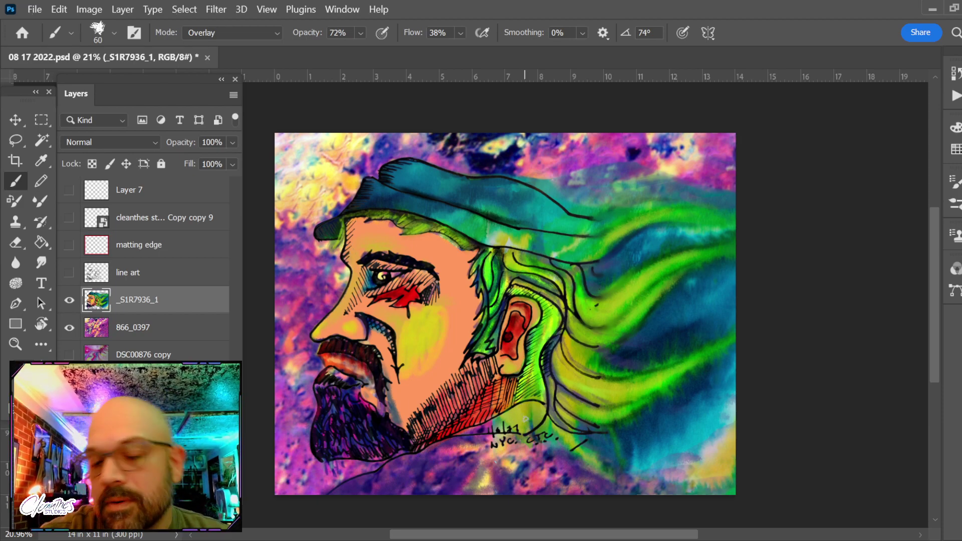
Try to erase the handwriting and color below the neck with the Eraser at size 500.
key("e")
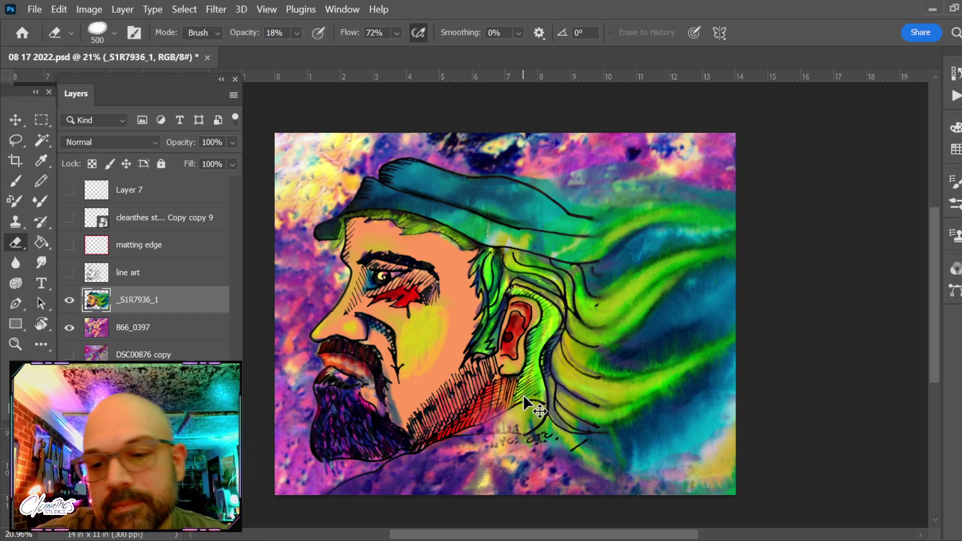
key("ctrl+z")
key("ctrl+z")
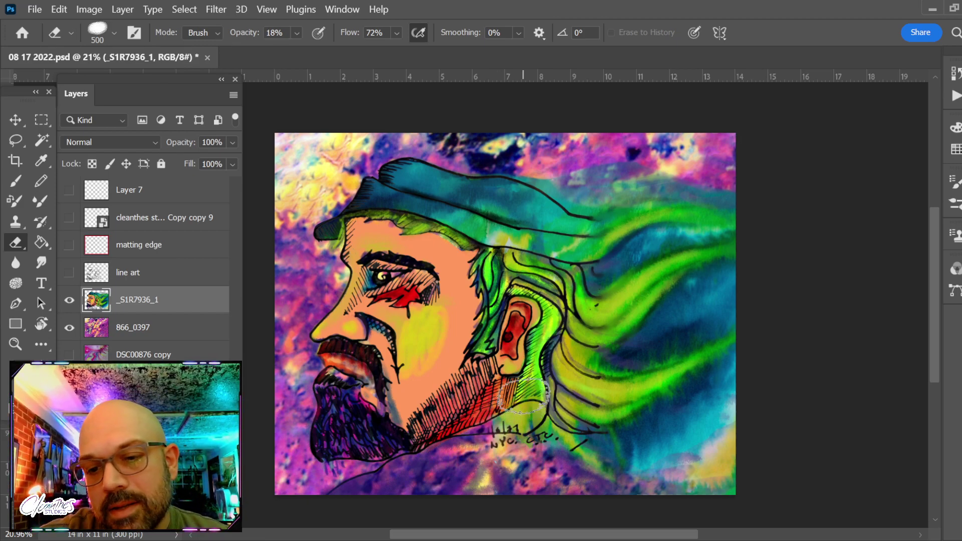
key("b")
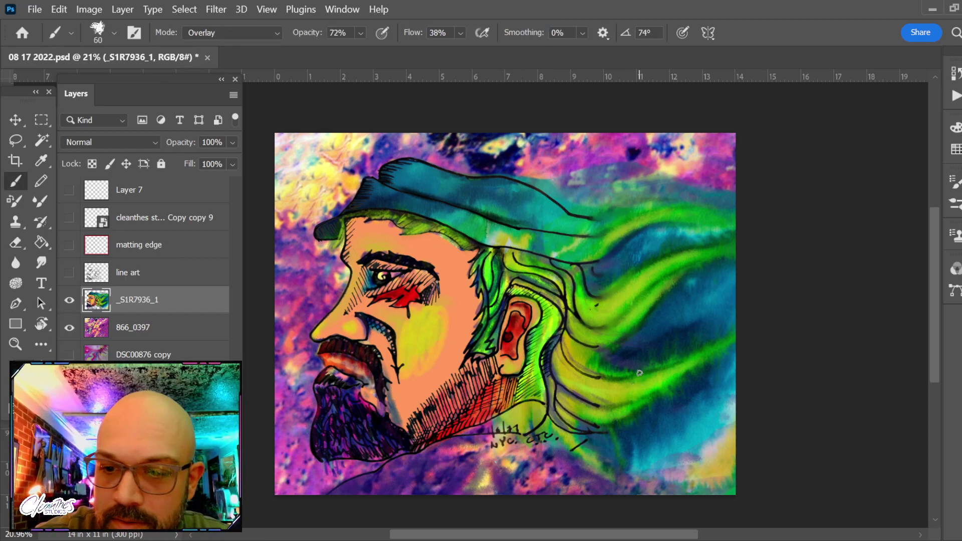
Lasso the lower green hair strand and try to move it below the neck, rotated 77.33°.
key("l")
mouse_move(627, 387)
left_mouse_down()
mouse_move(634, 423)
mouse_move(691, 348)
mouse_move(705, 393)
mouse_move(627, 396)
left_mouse_up()
key("v")
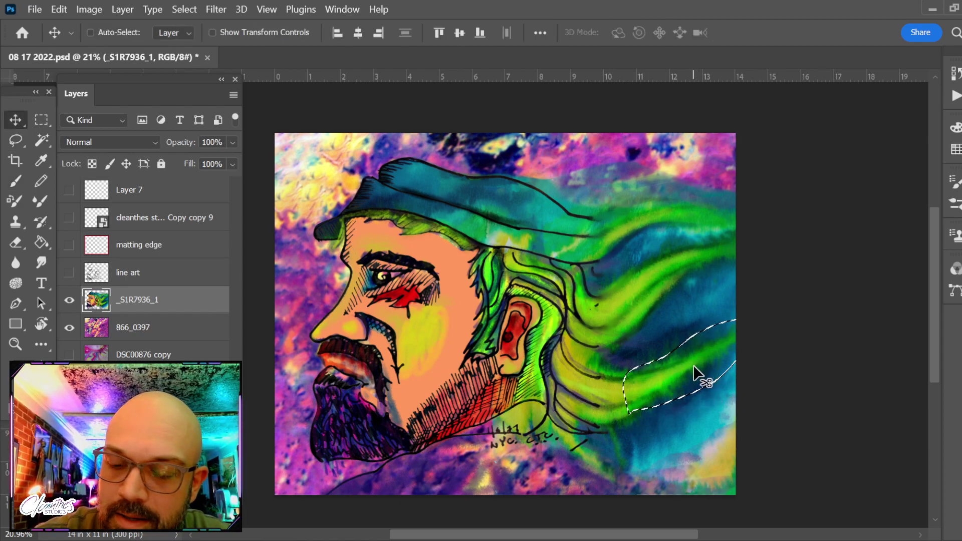
left_click_drag(692, 362, 586, 411)
key("ctrl+t")
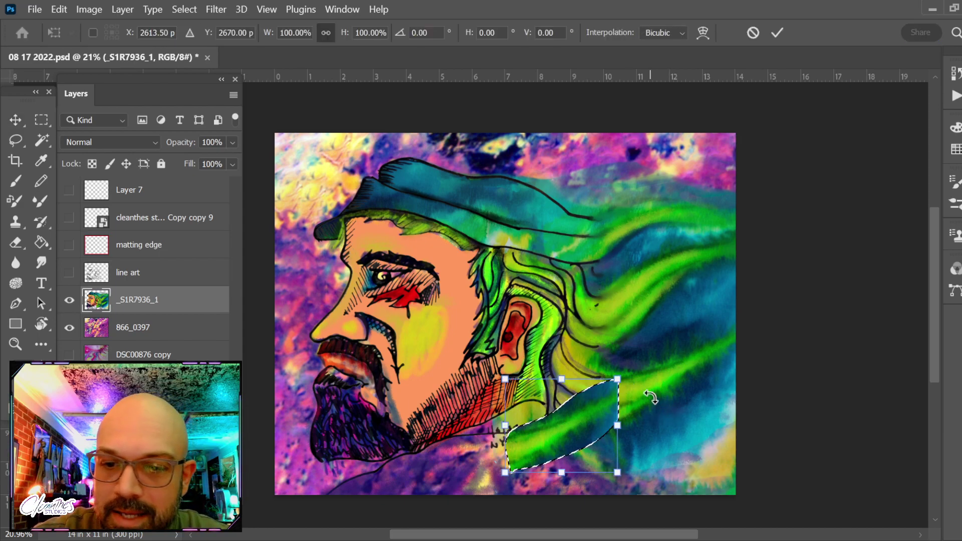
left_click_drag(652, 397, 599, 482)
left_click_drag(581, 444, 573, 470)
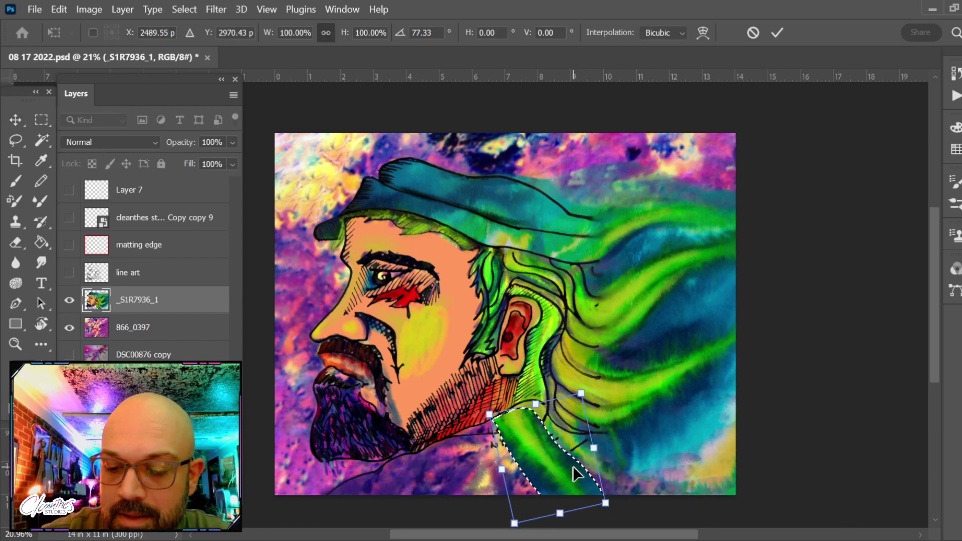
key("Return")
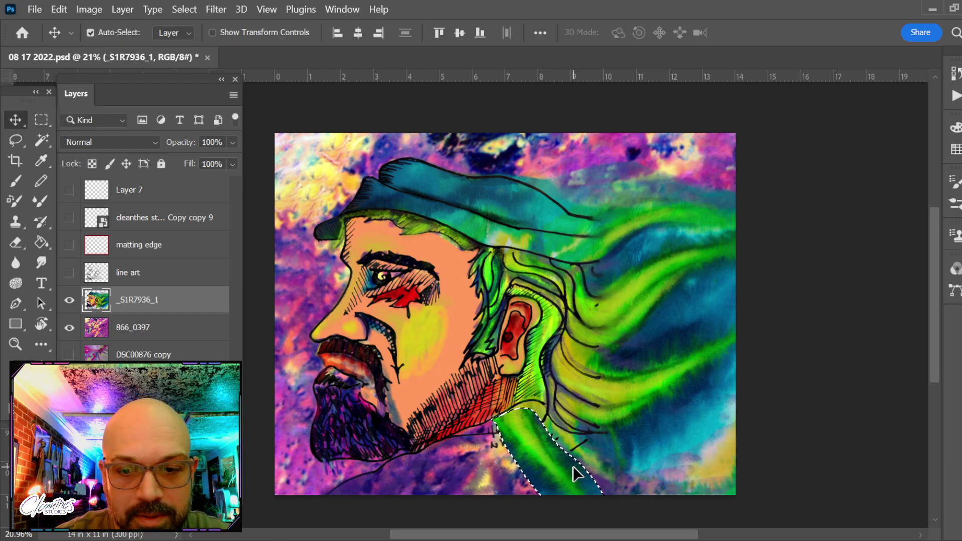
Undo the strand's move and rotation, copy the lassoed strand to a new layer, and shift the copy toward the neck.
key("ctrl+z")
key("ctrl+z")
key("ctrl+z")
key("ctrl+z")
key("ctrl+z")
key("ctrl+j")
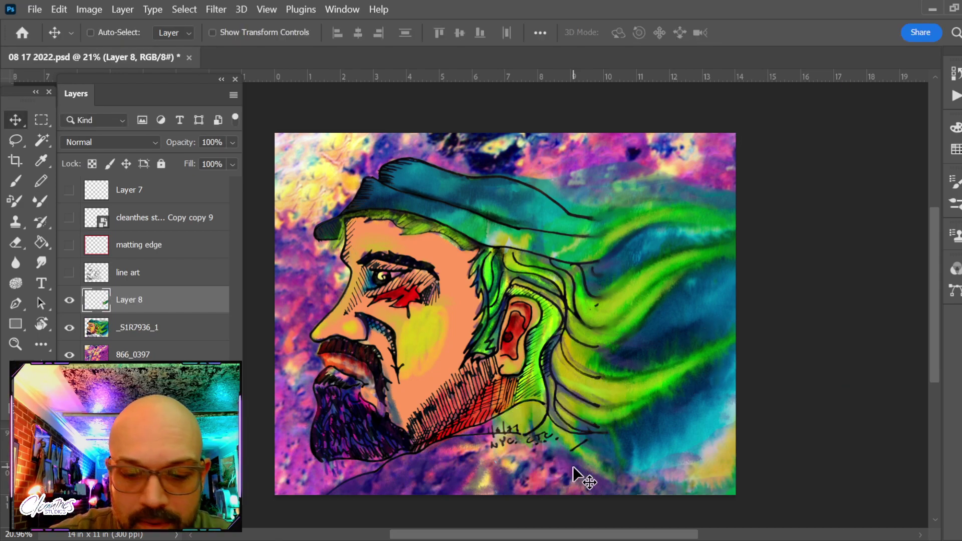
mouse_move(684, 385)
left_mouse_down()
mouse_move(617, 389)
mouse_move(623, 354)
left_mouse_up()
Soften the edges of the copied hair strand with the Eraser, reducing its size from 500 to 200.
key("e")
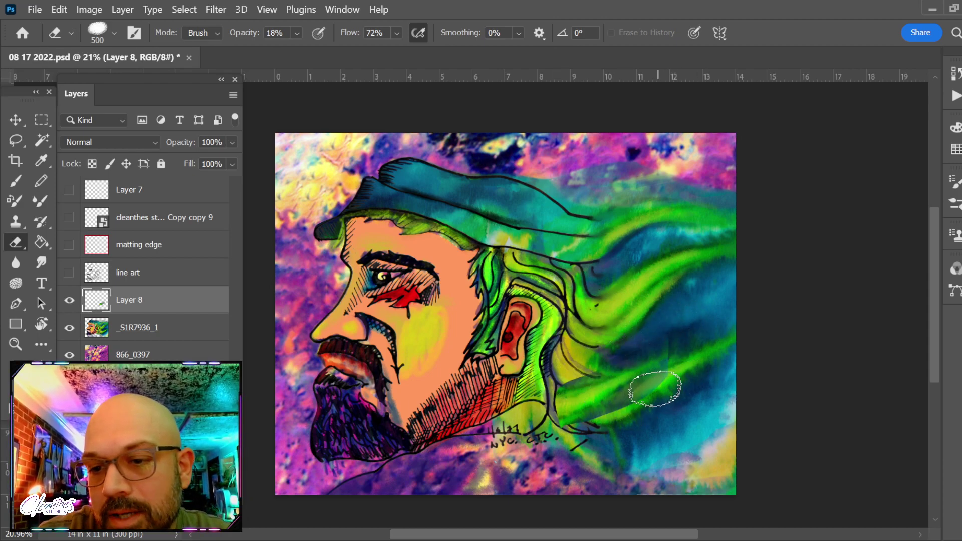
key("bracketleft")
key("bracketleft")
key("bracketleft")
key("bracketleft")
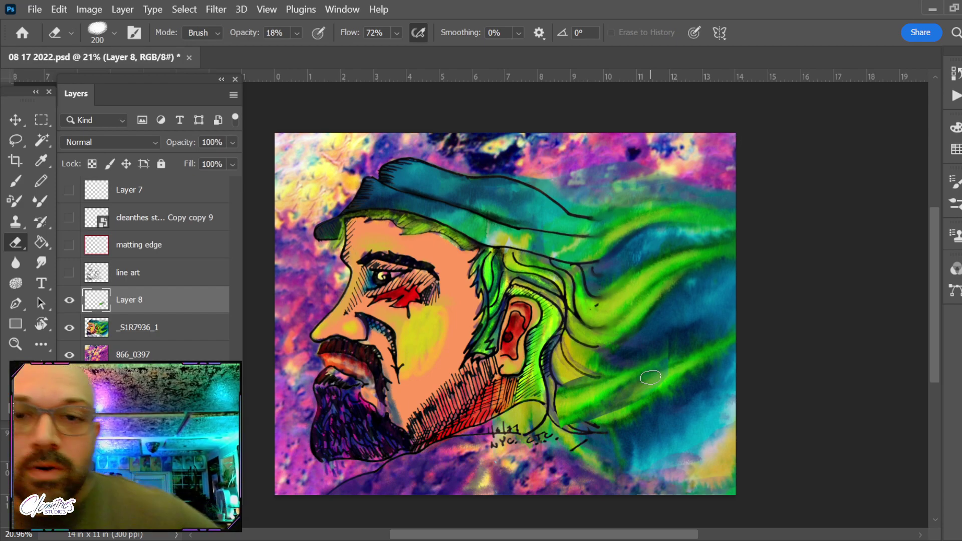
Try rotating and fitting the copied strand over the handwriting below the neck, and delete the copied layer.
key("ctrl+t")
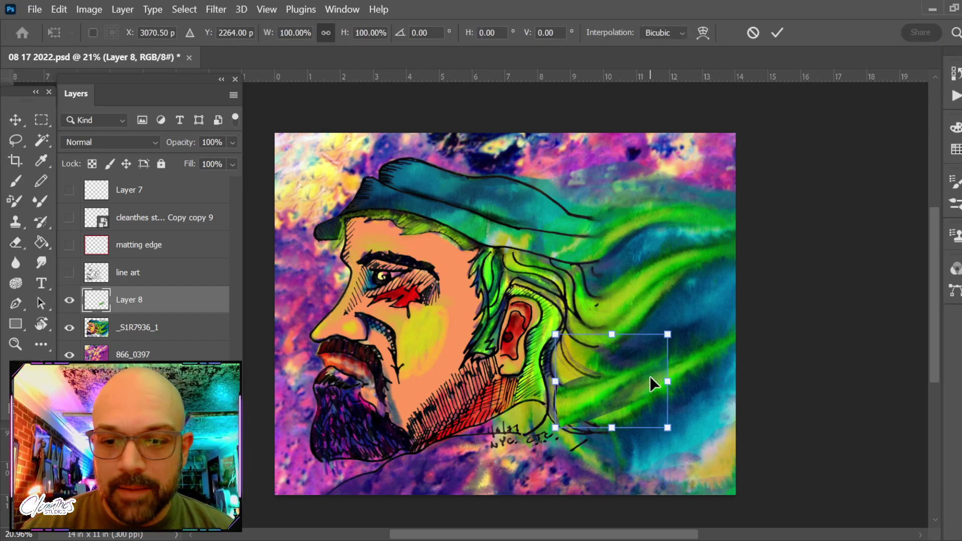
left_click_drag(687, 322, 677, 437)
left_click_drag(613, 372, 546, 450)
left_click_drag(579, 407, 593, 402)
left_click_drag(532, 447, 527, 443)
key("Return")
key("e")
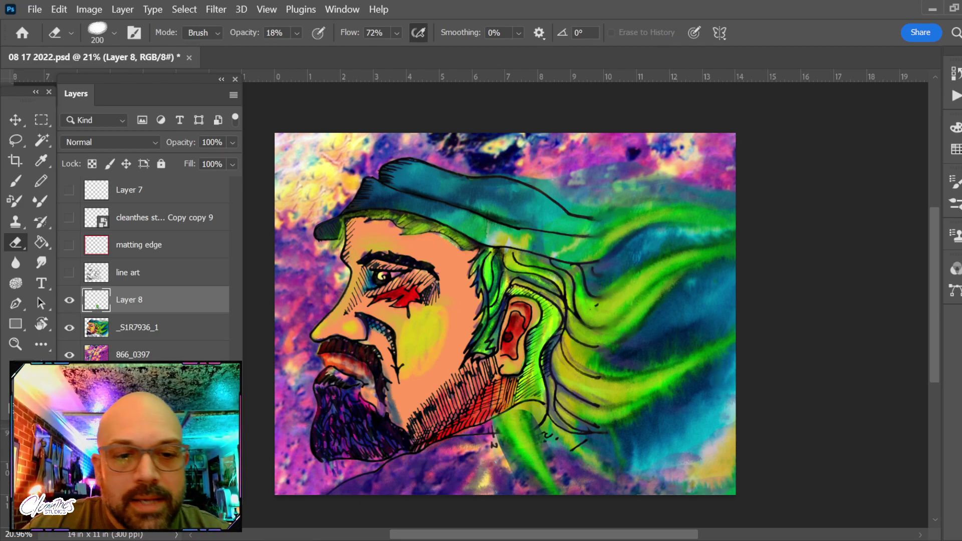
scroll(549, 439, "up", 2)
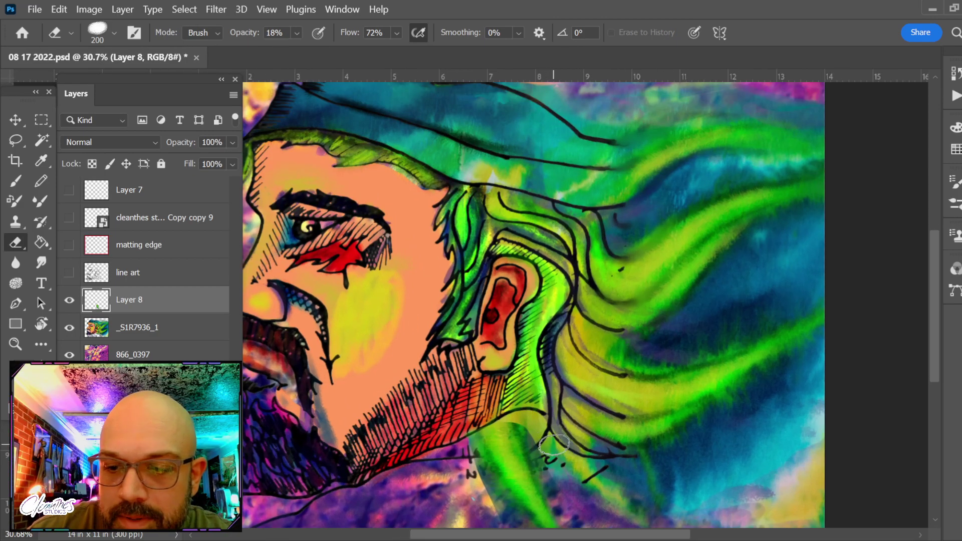
key("Delete")
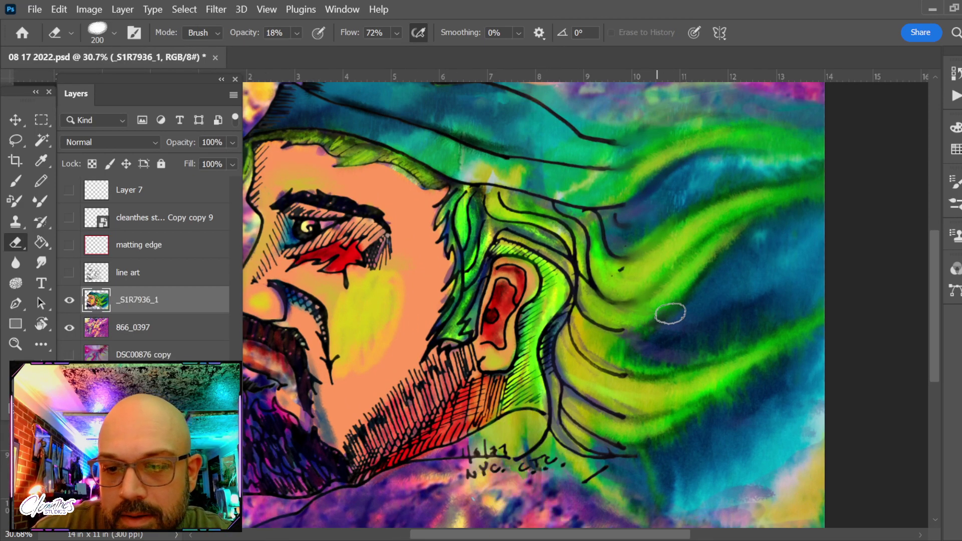
Compare the neck area with the line art layer shown and hidden.
mouse_move(589, 507)
left_mouse_down()
mouse_move(576, 386)
mouse_move(616, 387)
mouse_move(629, 402)
mouse_move(521, 411)
left_mouse_up()
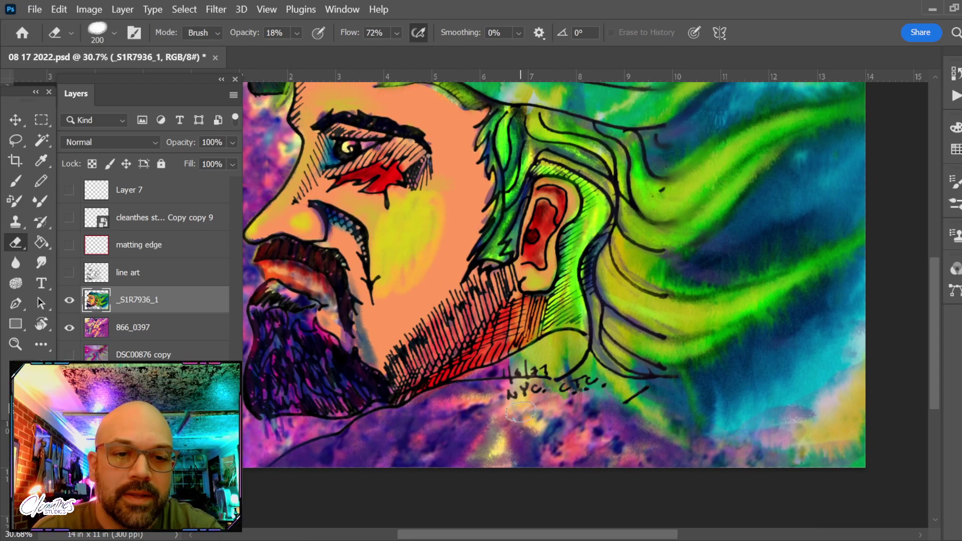
left_click(70, 274)
left_click(70, 274)
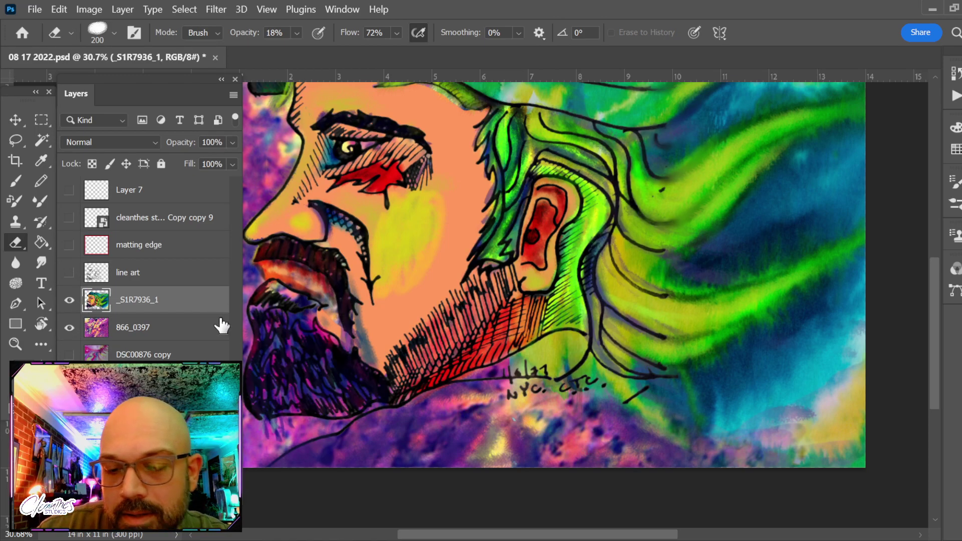
Try to erase the handwritten date below the neck with the Eraser at size 90.
left_click_drag(543, 408, 562, 408)
key("bracketleft")
key("bracketleft")
key("bracketleft")
key("bracketleft")
key("bracketleft")
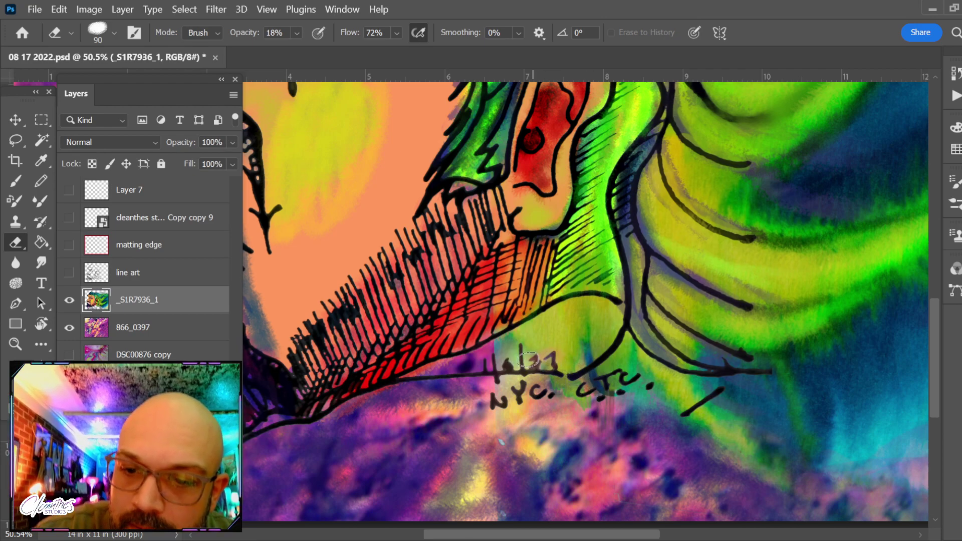
key("ctrl+z")
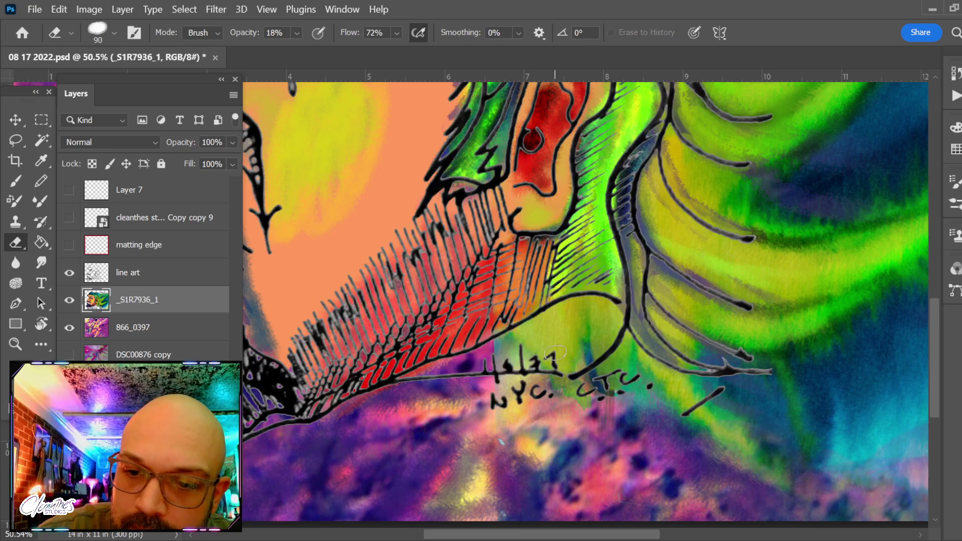
key("ctrl+shift+z")
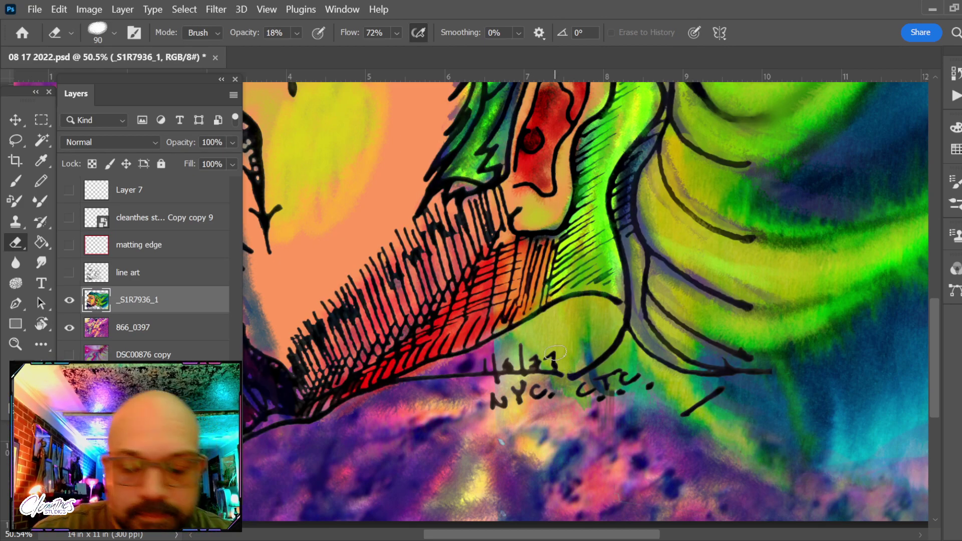
Remove the handwritten date and lettering below the neck with the Content-Aware Spot Healing Brush at size 45.
key("j")
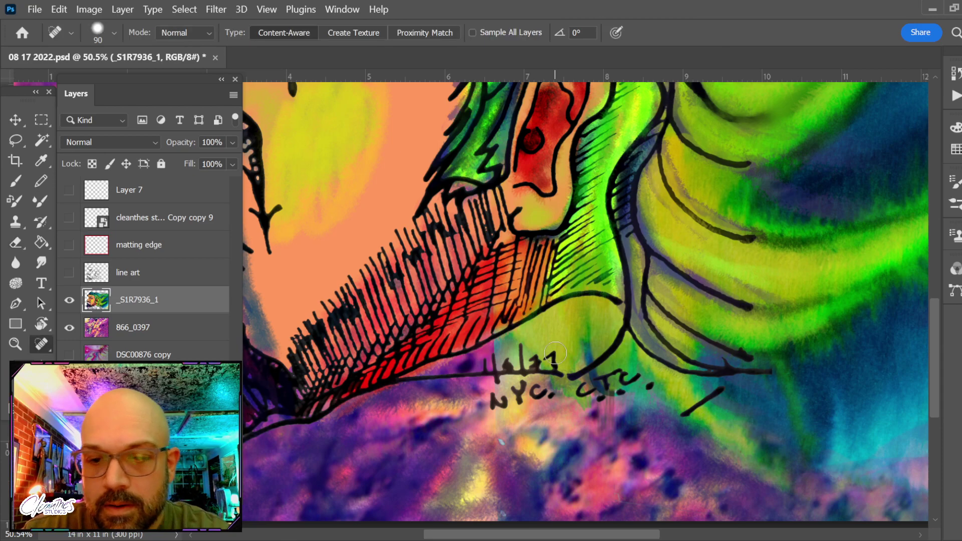
key("bracketleft")
key("bracketleft")
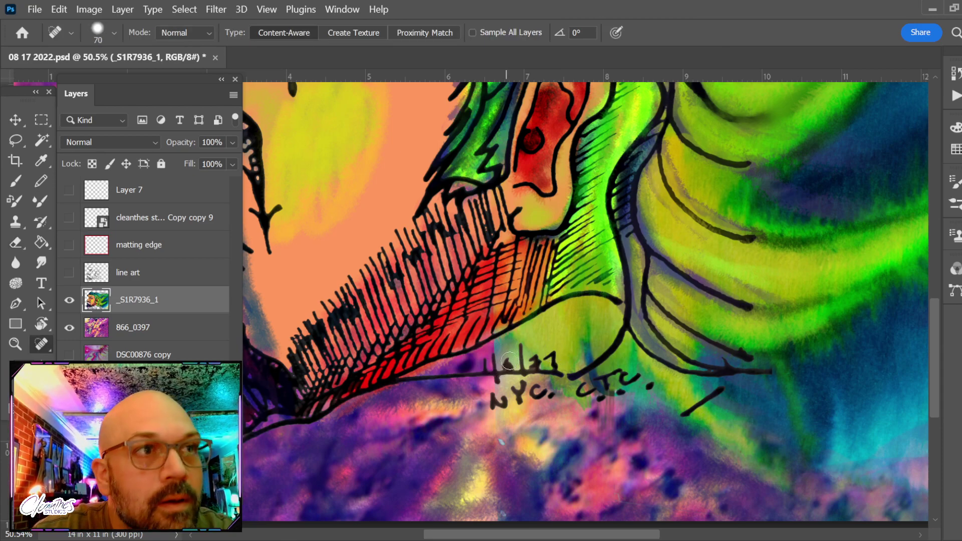
key("bracketleft")
key("bracketleft")
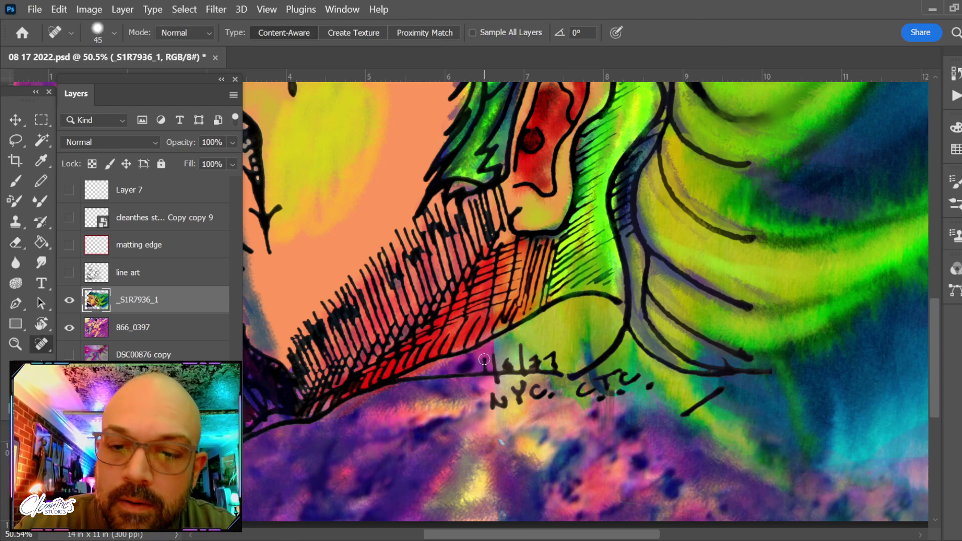
mouse_move(490, 364)
left_mouse_down()
mouse_move(517, 343)
mouse_move(527, 370)
mouse_move(556, 364)
left_mouse_up()
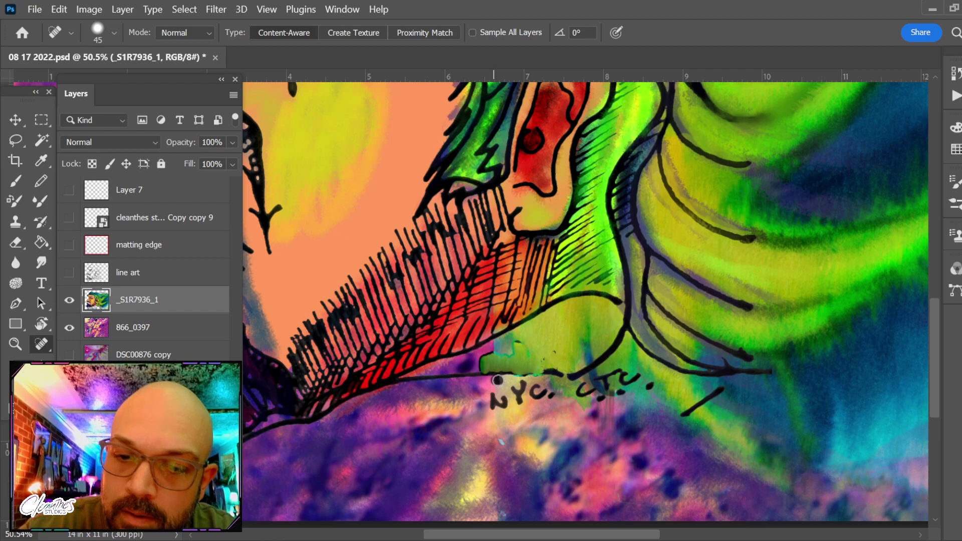
mouse_move(492, 400)
left_mouse_down()
mouse_move(515, 390)
mouse_move(519, 401)
mouse_move(533, 389)
mouse_move(543, 397)
mouse_move(605, 386)
mouse_move(577, 393)
mouse_move(585, 386)
mouse_move(581, 397)
mouse_move(616, 372)
mouse_move(608, 387)
mouse_move(638, 377)
mouse_move(626, 373)
mouse_move(658, 383)
mouse_move(637, 374)
mouse_move(617, 394)
mouse_move(578, 394)
mouse_move(604, 380)
left_mouse_up()
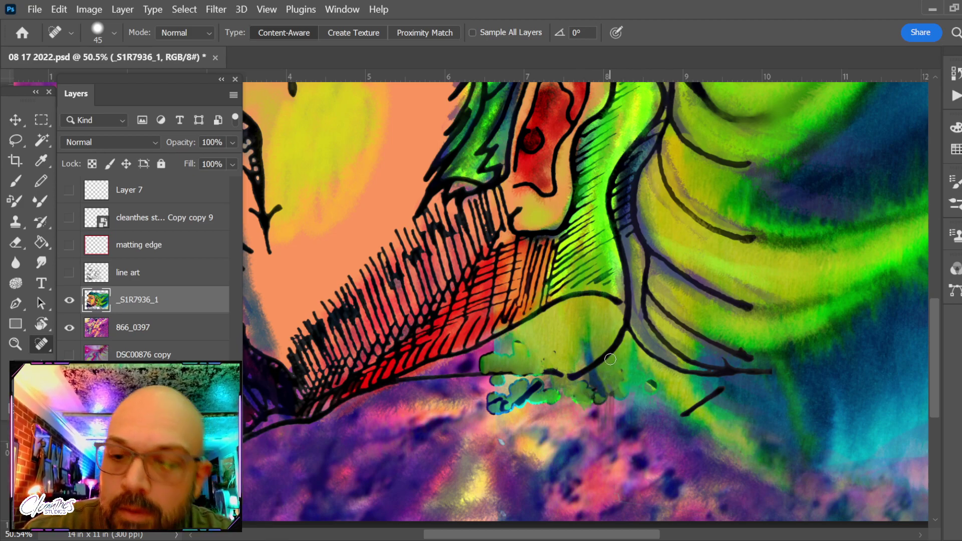
Heal the last dark stroke below the neck and smooth the patchy area with the Smudge tool at 9% strength.
mouse_move(519, 406)
left_mouse_down()
mouse_move(537, 386)
mouse_move(498, 407)
left_mouse_up()
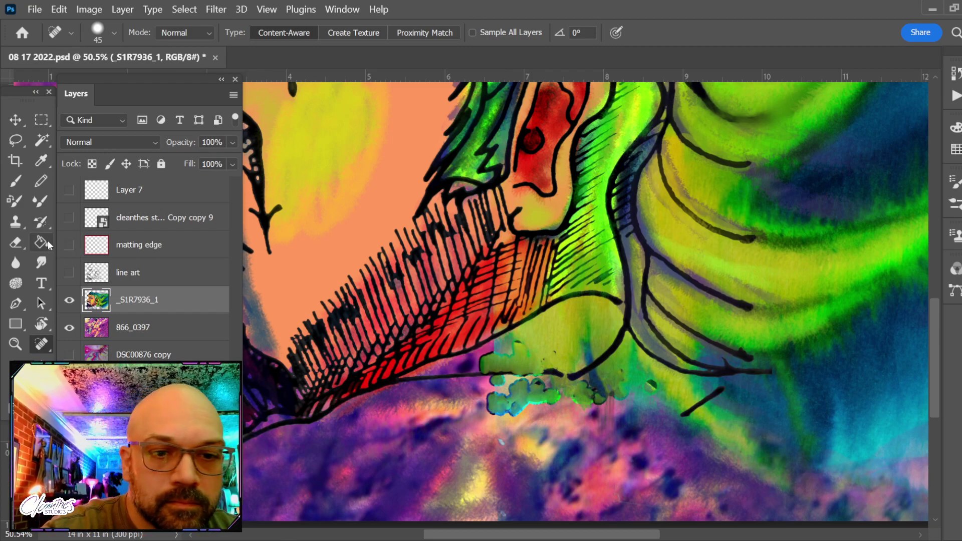
left_click(41, 262)
mouse_move(488, 401)
left_mouse_down()
mouse_move(525, 407)
mouse_move(501, 382)
mouse_move(588, 387)
left_mouse_up()
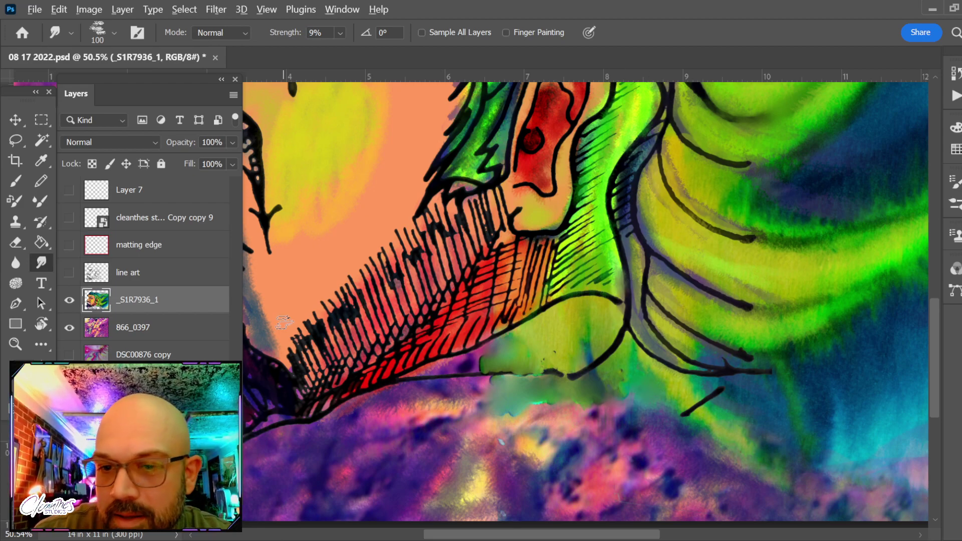
Clone teal background over the yellow area in the canvas's lower-right corner with the Clone Stamp at size 150 and 53% opacity.
scroll(410, 289, "down", 4)
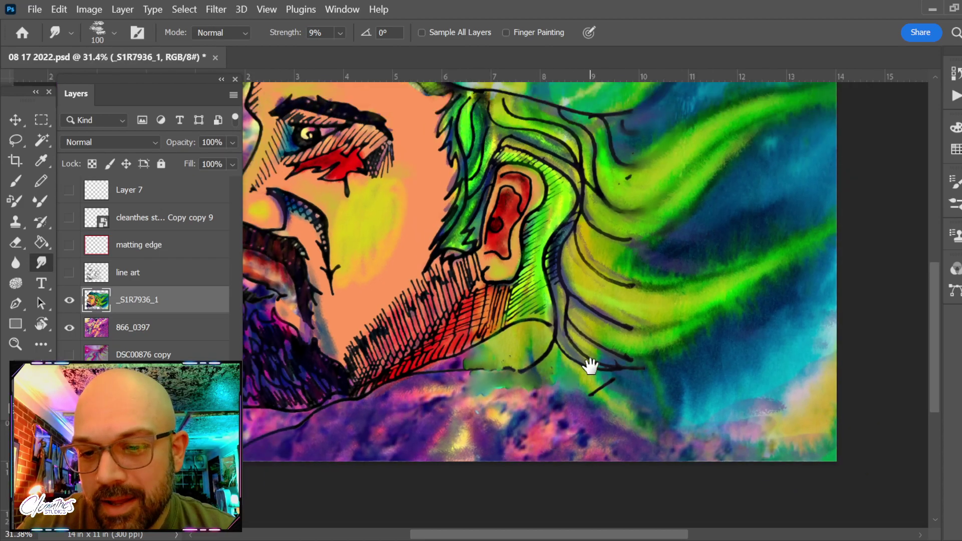
left_click_drag(591, 365, 490, 385)
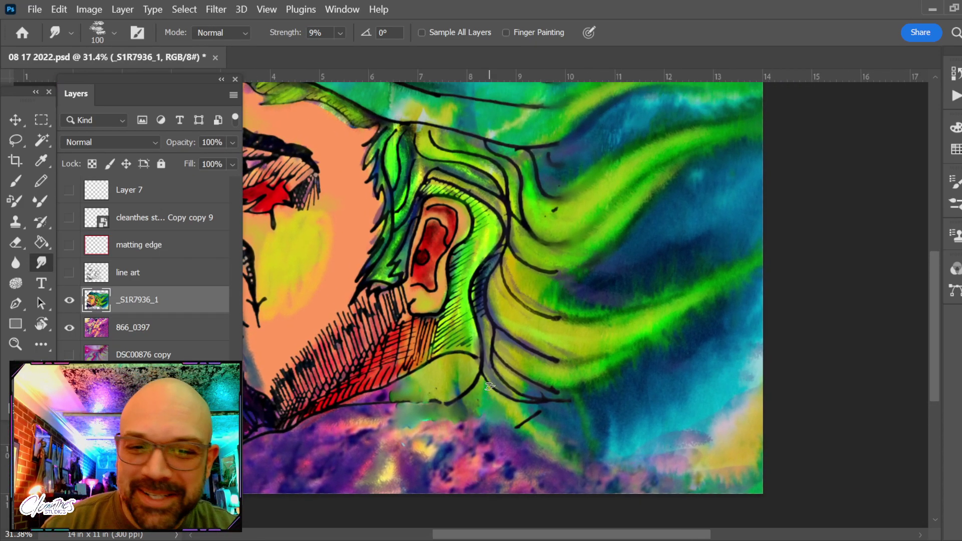
key("s")
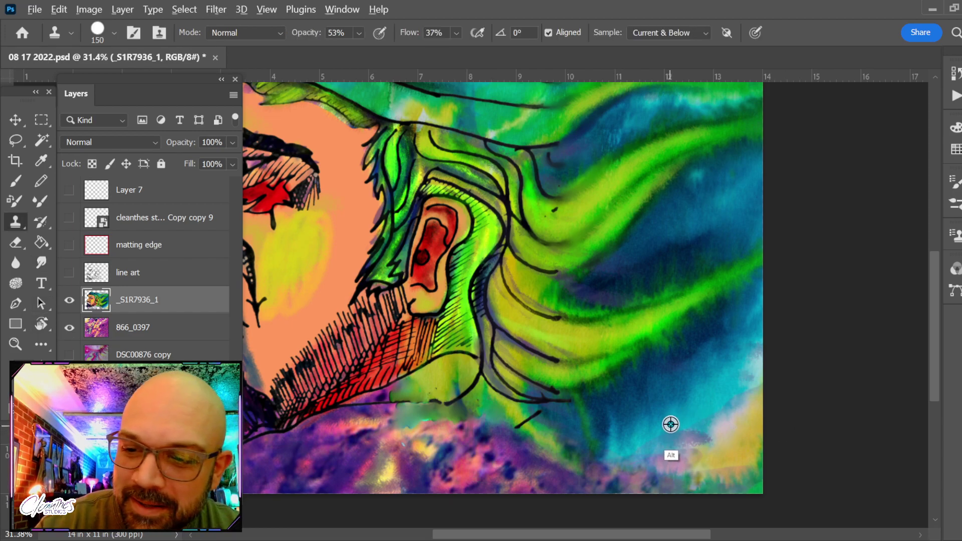
mouse_move(726, 400)
left_mouse_down()
mouse_move(724, 416)
mouse_move(679, 437)
mouse_move(627, 444)
left_mouse_up()
key("alt")
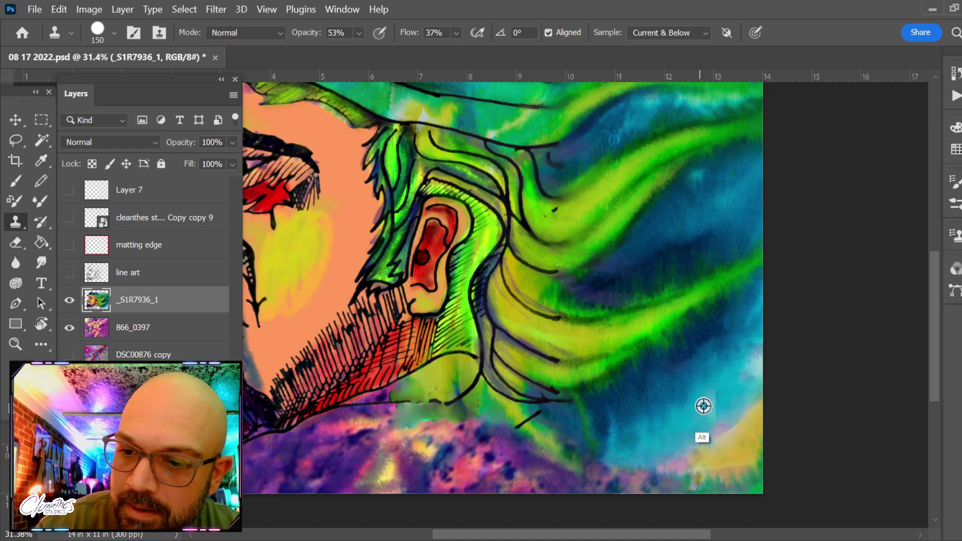
left_click(715, 370, "alt")
mouse_move(751, 349)
left_mouse_down()
mouse_move(763, 360)
mouse_move(774, 324)
left_mouse_up()
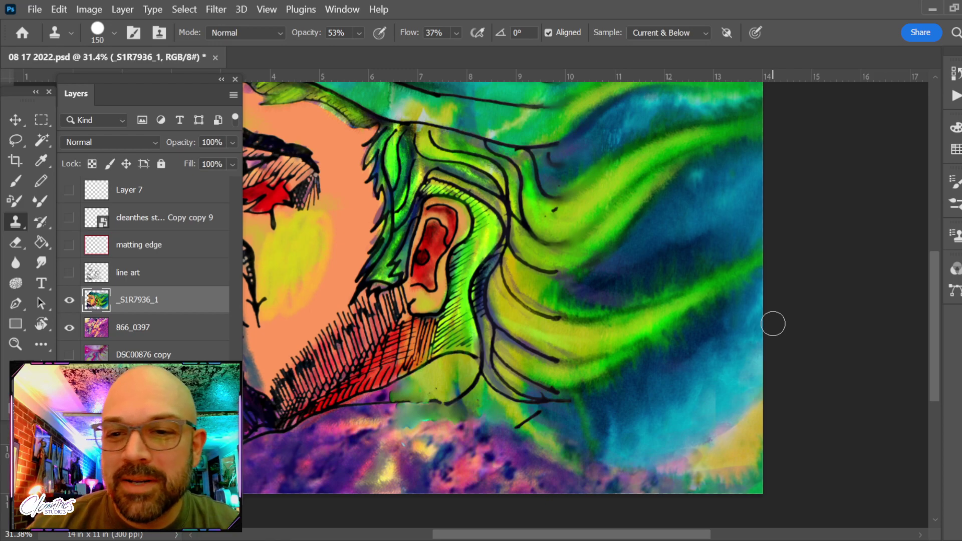
Smudge away the black speck on the green hair strand behind the ear and soften nearby line marks, using size 100 at 9% strength.
key("z")
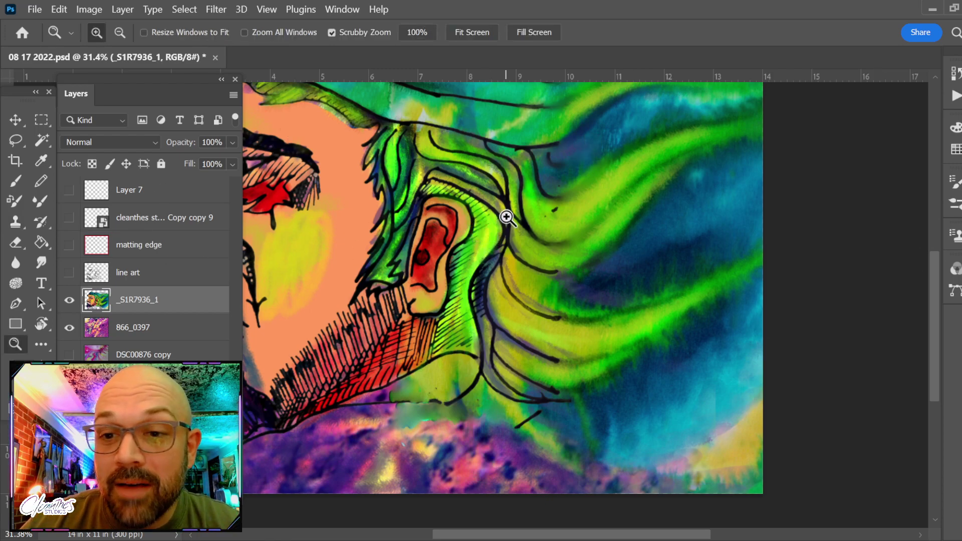
left_click_drag(505, 215, 586, 232)
left_click_drag(640, 311, 584, 404)
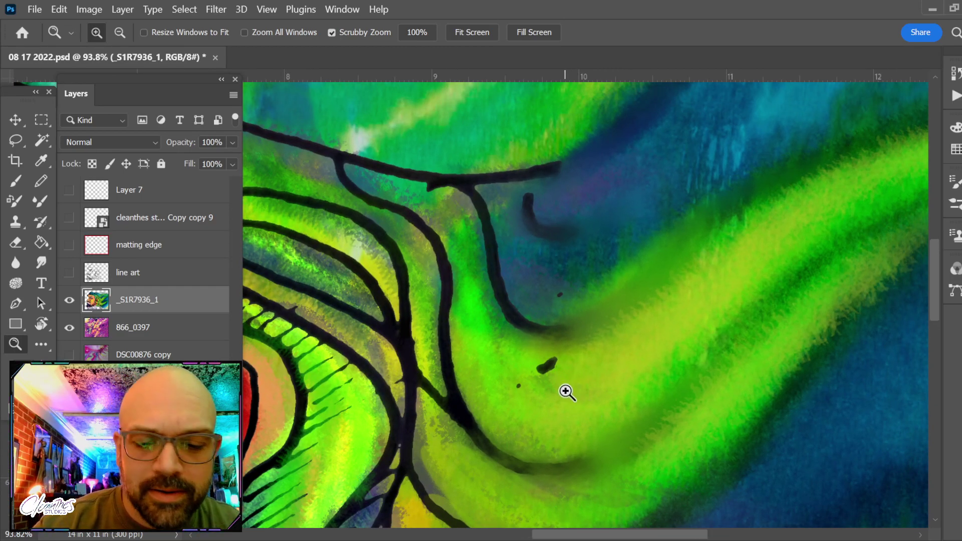
key("j")
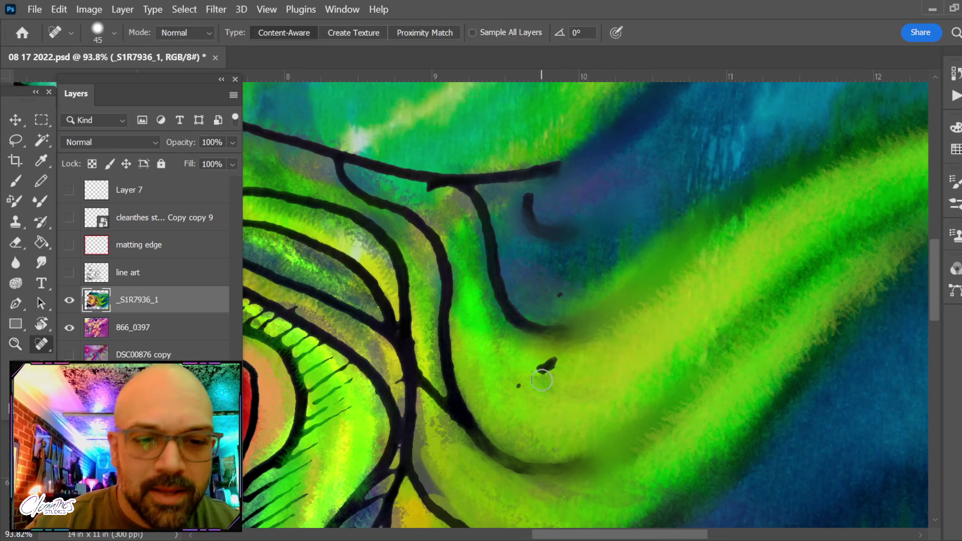
left_click(43, 264)
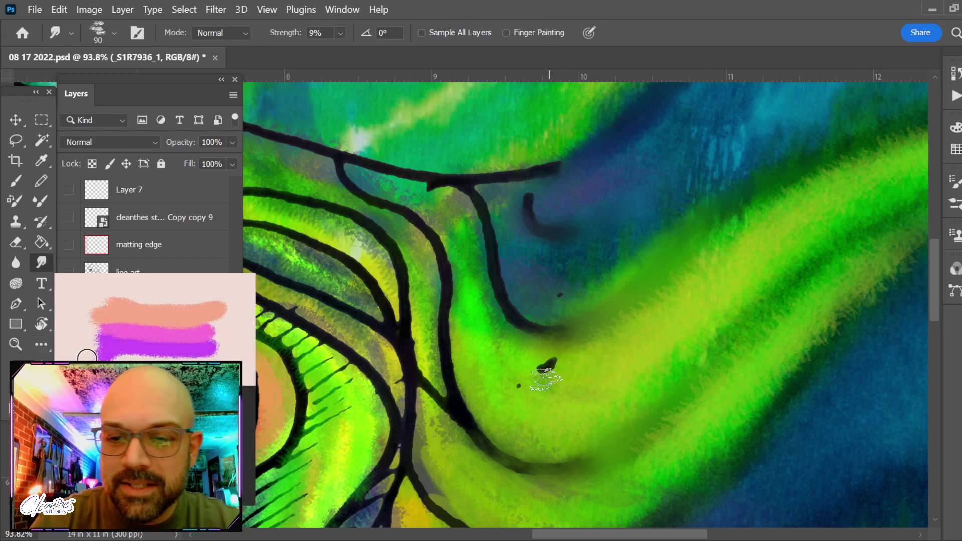
key("bracketright")
key("bracketright")
key("bracketright")
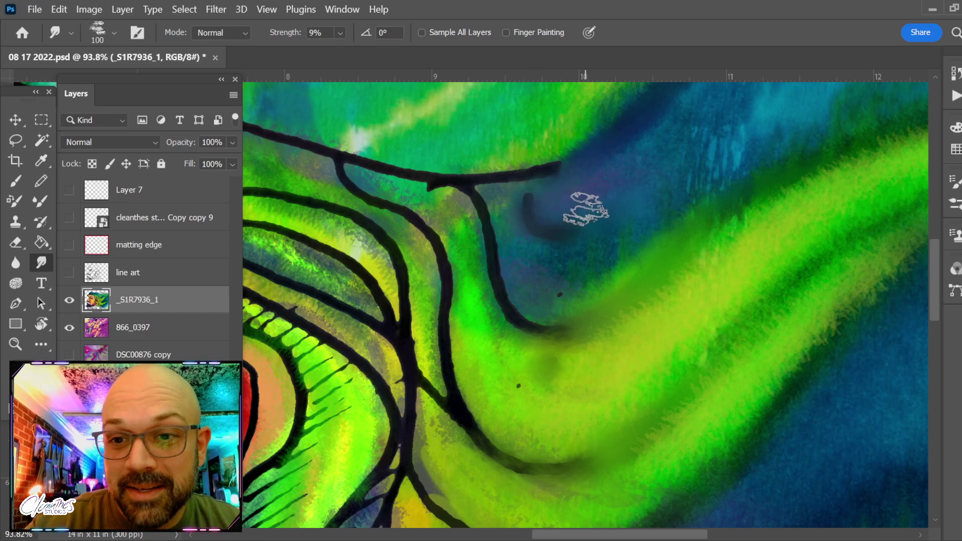
left_click_drag(627, 208, 541, 447)
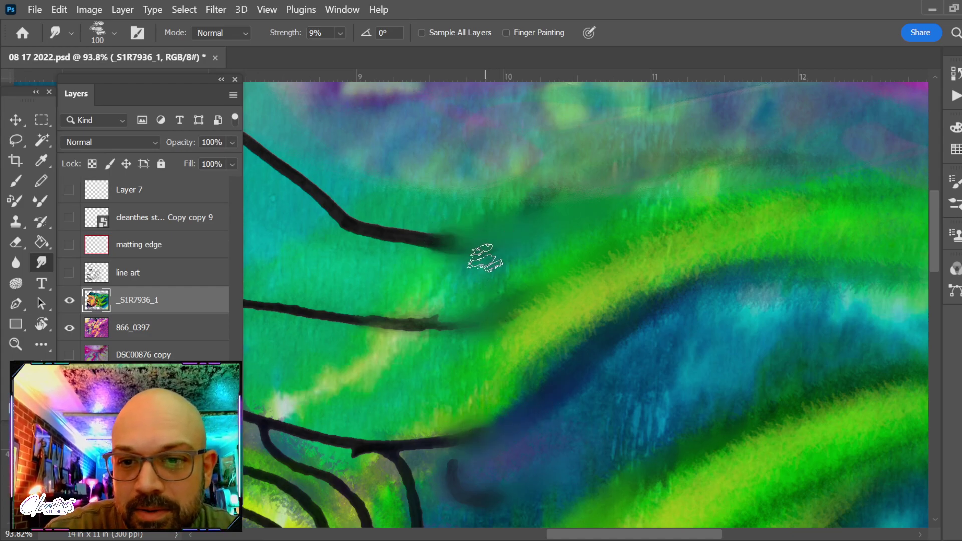
Blend the hair's upper edge and the lower-right corner into the background with the Smudge tool at size 200.
scroll(525, 213, "down", 2)
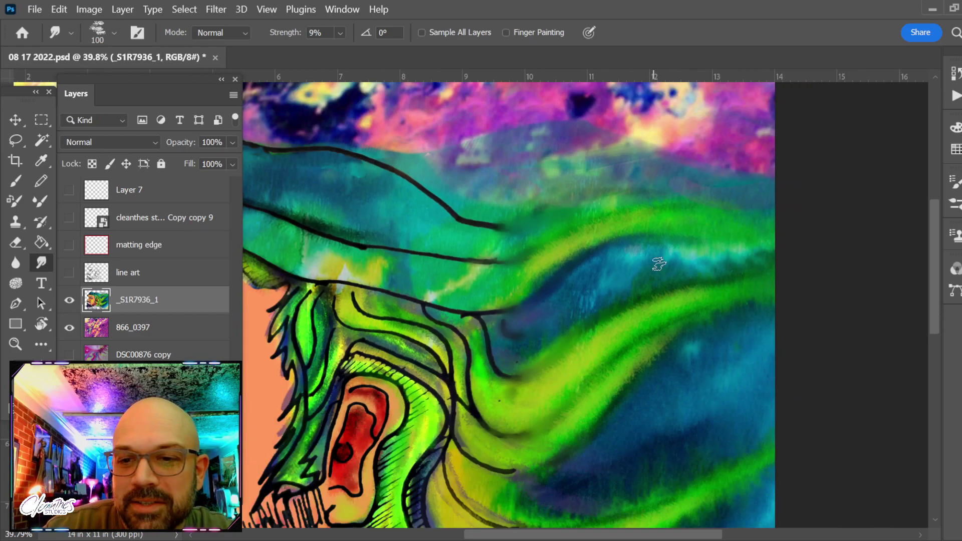
scroll(615, 303, "down", 1)
scroll(615, 303, "down", 2)
scroll(615, 303, "up", 3)
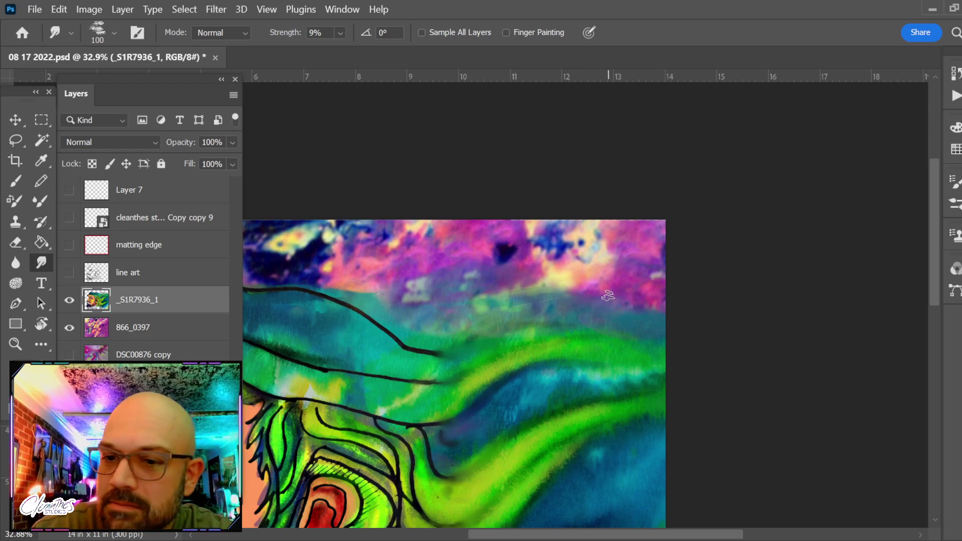
key("bracketright")
key("bracketright")
key("bracketright")
key("bracketright")
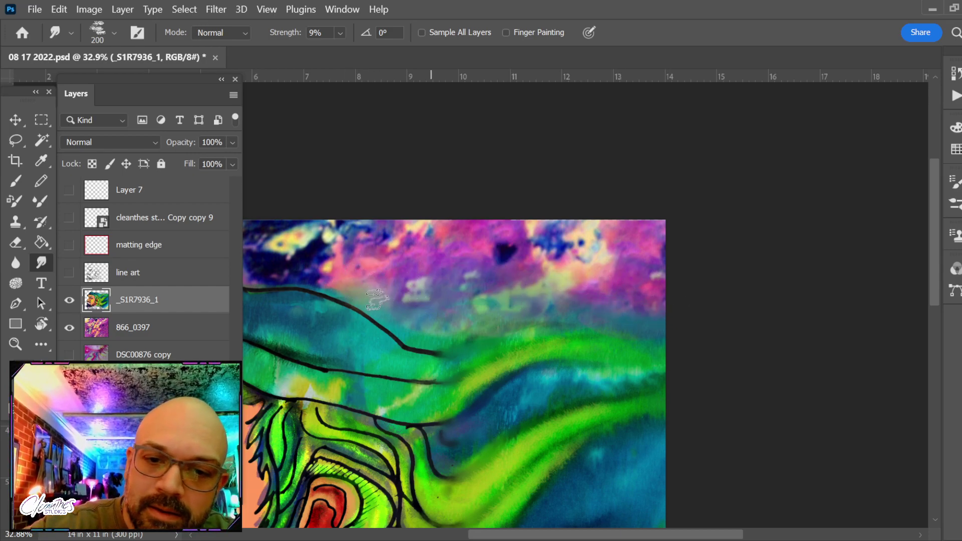
left_click_drag(483, 335, 498, 232)
left_click_drag(584, 359, 548, 269)
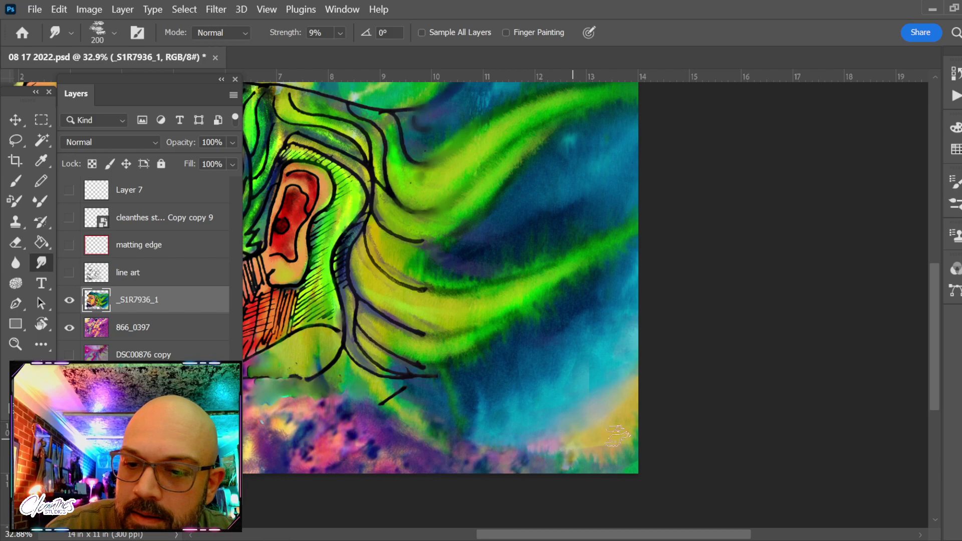
left_click_drag(683, 414, 533, 400)
scroll(533, 399, "down", 2)
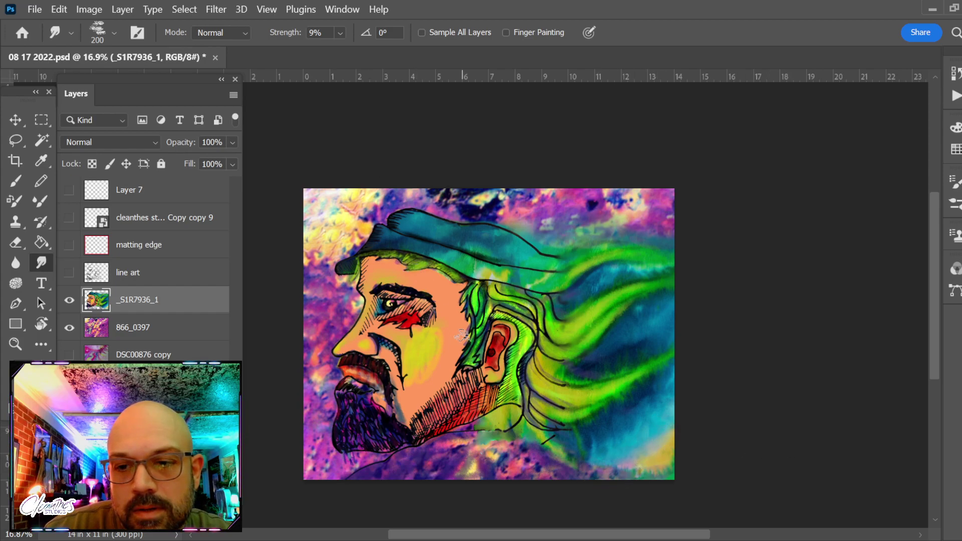
Try shifting the line art and _S1R7936_1 layers together about 0.6 inch to the right.
left_click(167, 279)
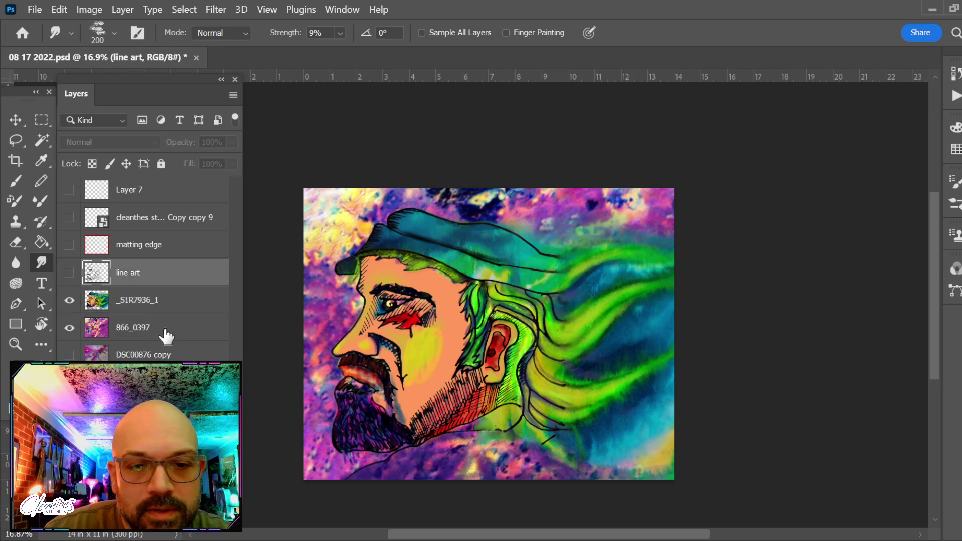
left_click(154, 303, "shift")
key("v")
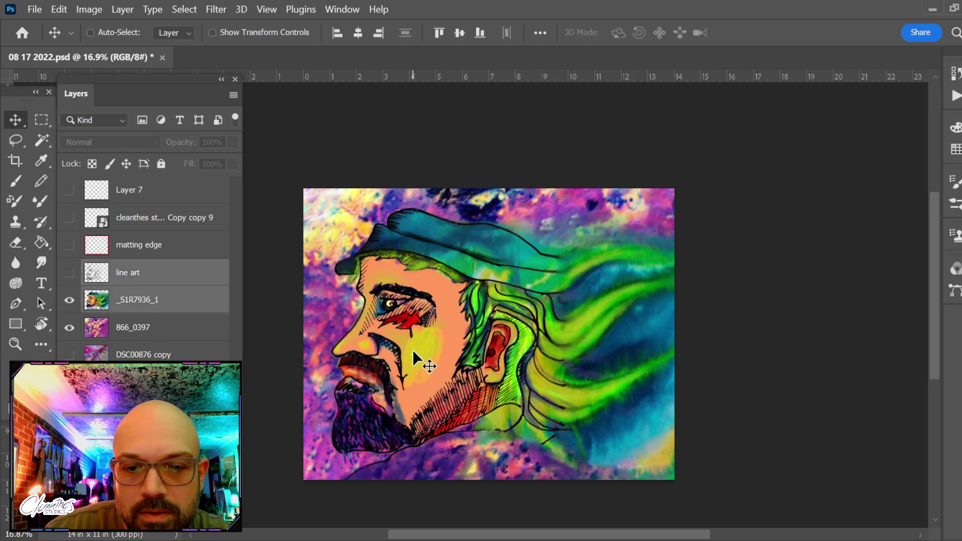
left_click_drag(413, 350, 430, 350)
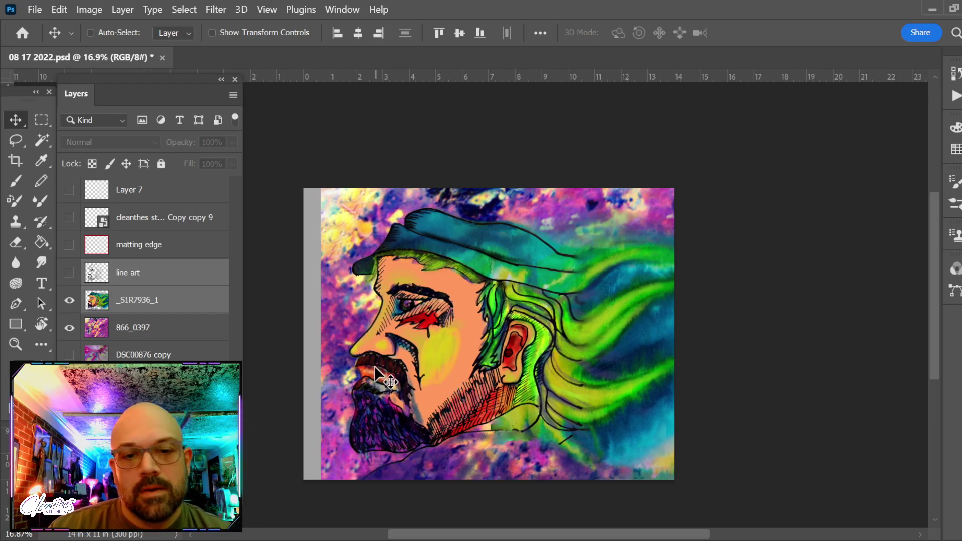
Try shifting the 866_0397 background layer to the left, and undo the move.
left_click(168, 327)
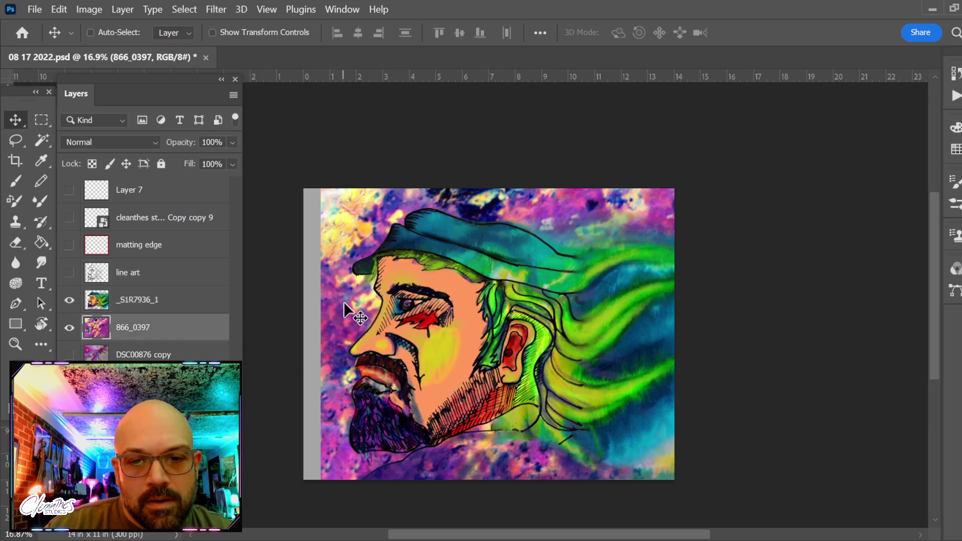
left_click_drag(345, 302, 328, 299)
key("ctrl+z")
Try deleting the grey strip along the canvas's left edge from the _S1R7936_1 layer with a rectangular selection.
left_click(314, 323, "ctrl")
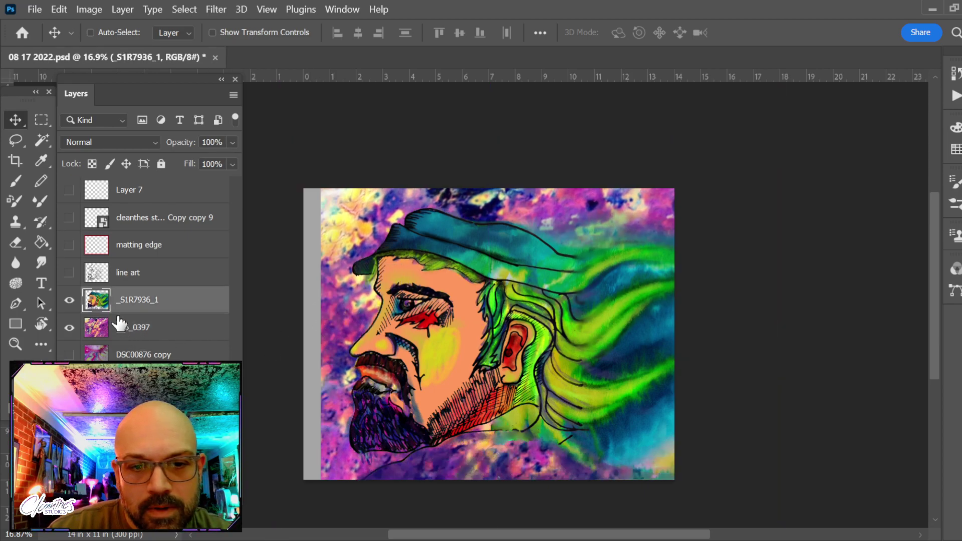
left_click(70, 300)
left_click(70, 300)
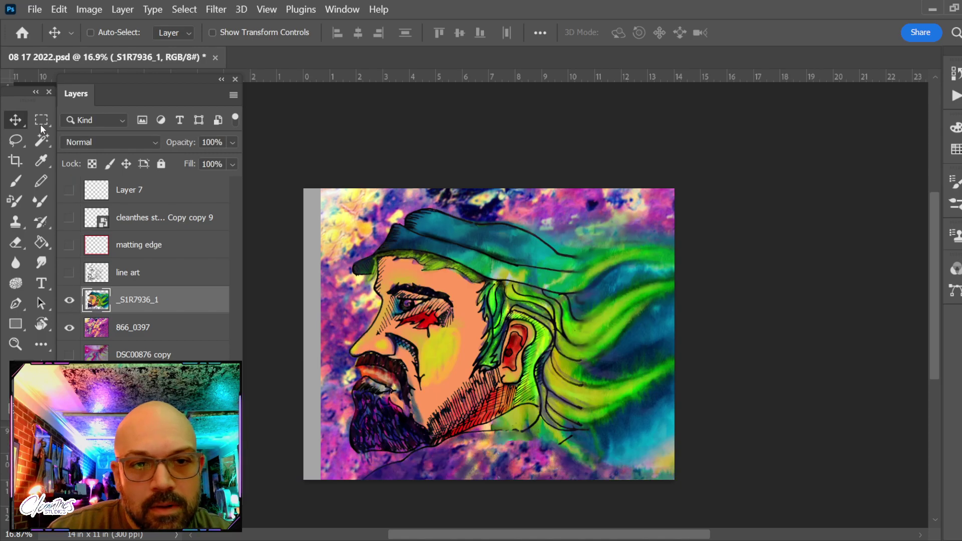
key("m")
left_click_drag(304, 150, 321, 495)
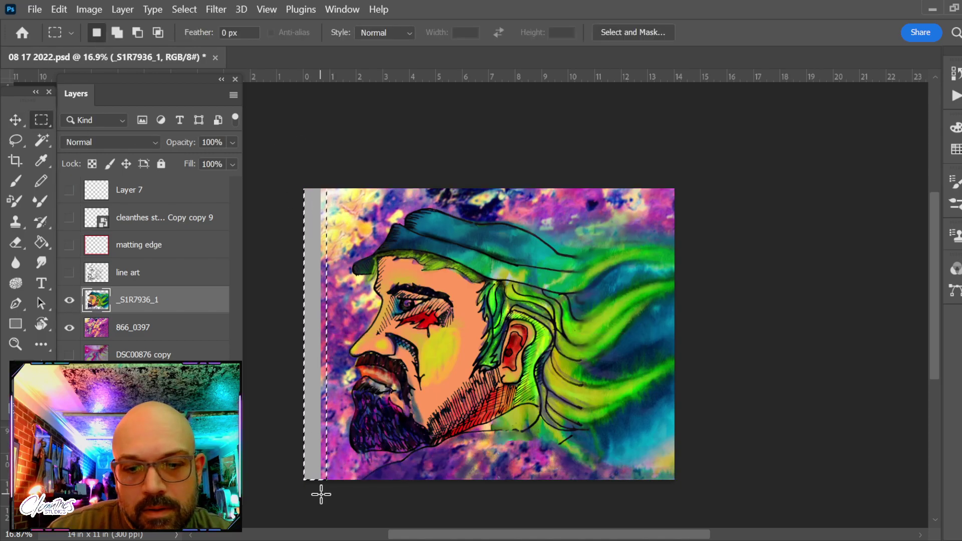
key("Delete")
key("ctrl+d")
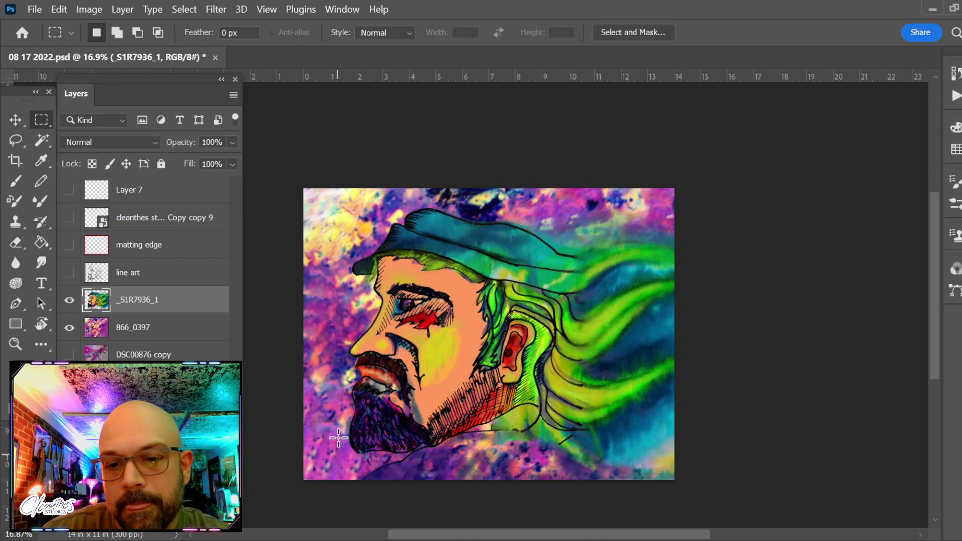
Undo the grey strip deletion and the shift of the portrait layers.
left_click_drag(739, 311, 689, 321)
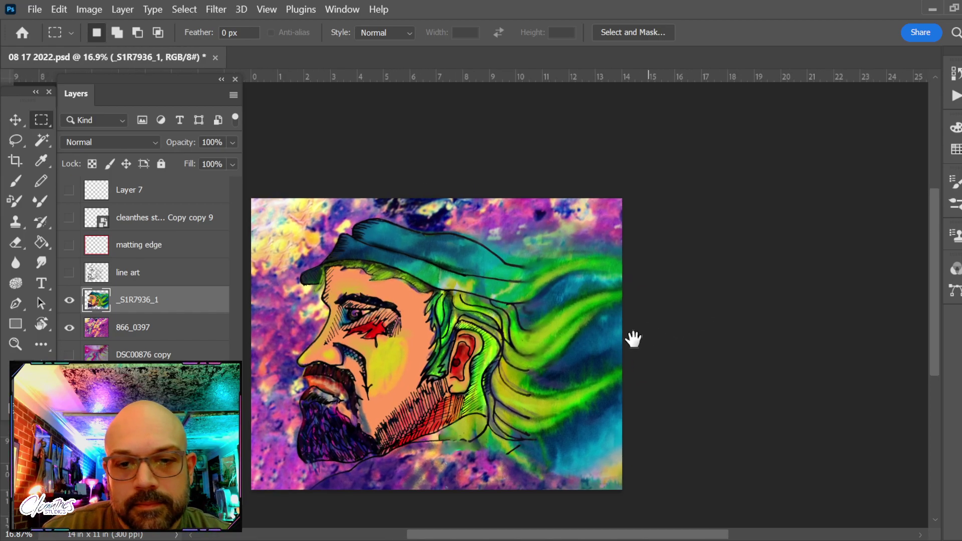
key("ctrl+z")
key("ctrl+z")
key("ctrl+z")
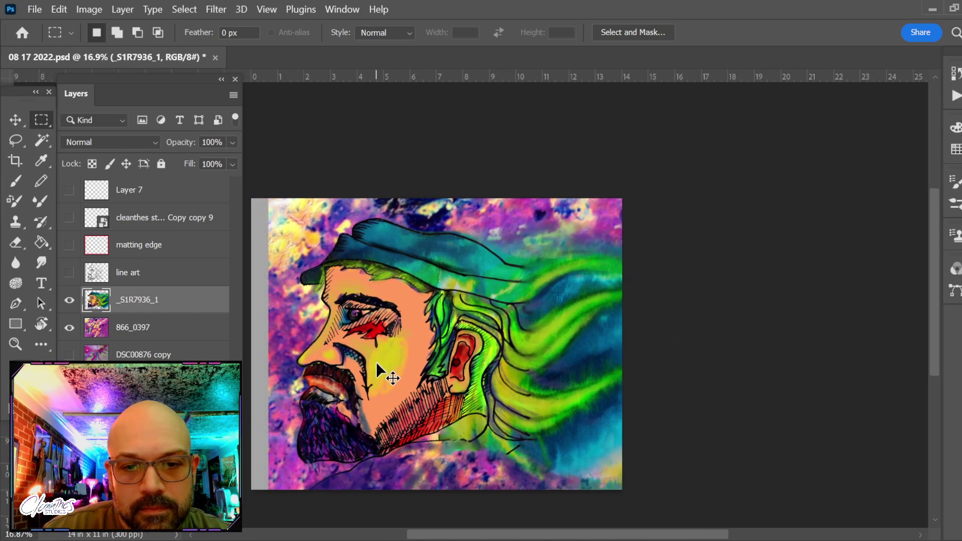
key("ctrl+z")
key("ctrl+shift+z")
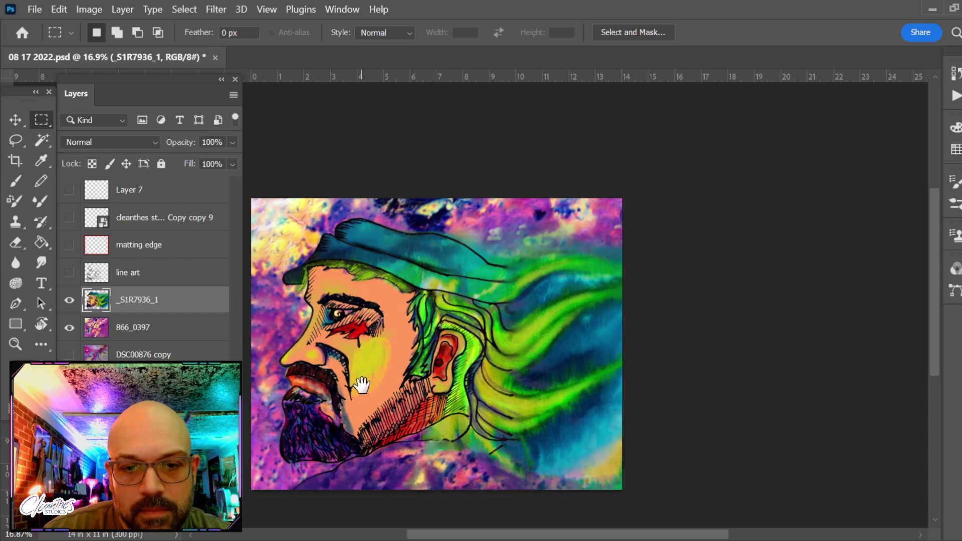
Move the line art and _S1R7936_1 layers together about 1 inch to the right.
left_click_drag(361, 382, 464, 376)
left_click(160, 329)
left_click(163, 275, "ctrl")
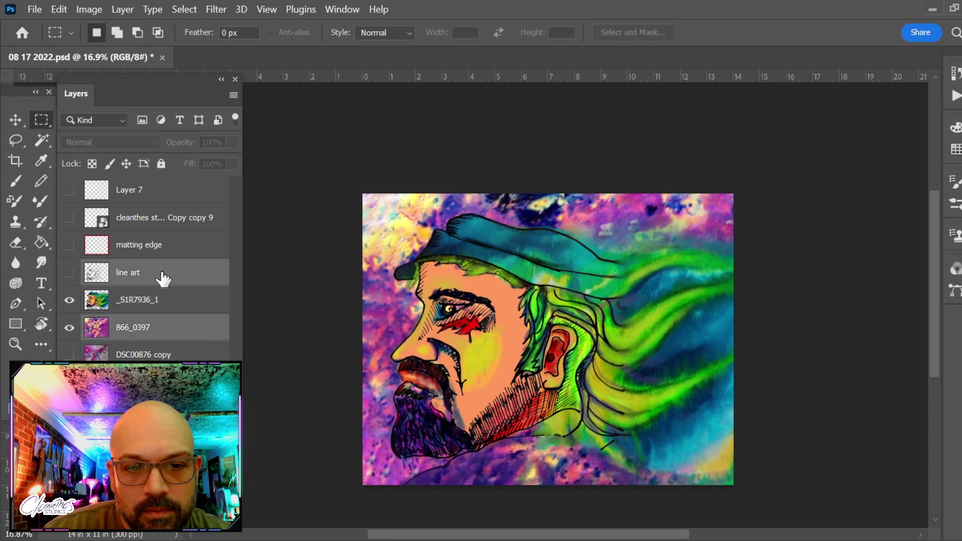
left_click(181, 283)
left_click(180, 301, "ctrl")
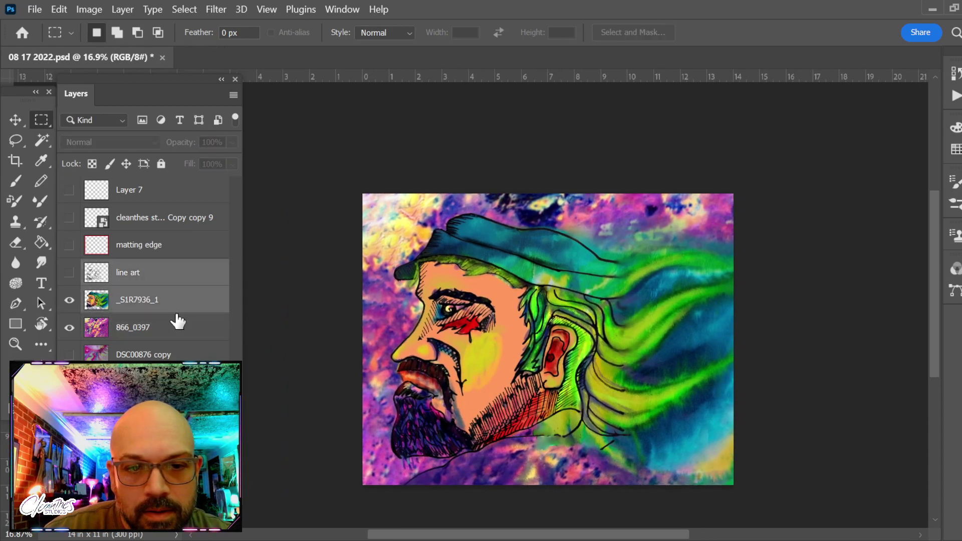
key("v")
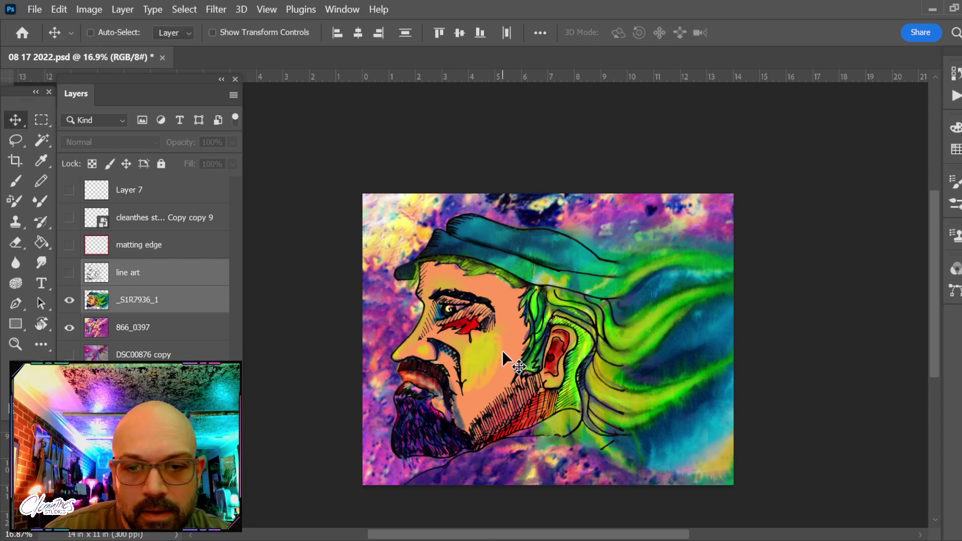
left_click_drag(503, 351, 529, 348)
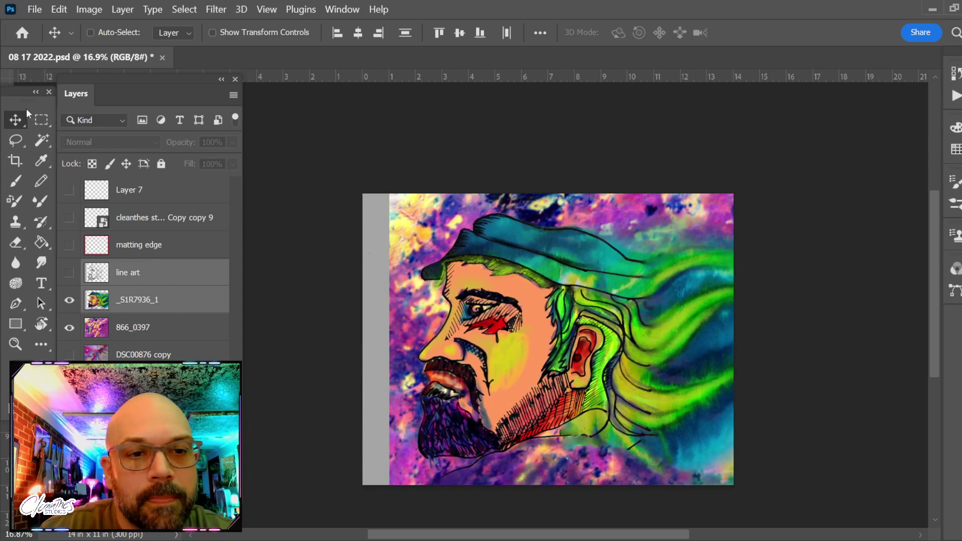
Delete the grey strip along the canvas's left edge from the _S1R7936_1 layer using a rectangular selection, and deselect.
left_click(41, 119)
left_click_drag(354, 204, 399, 492)
left_click(417, 497)
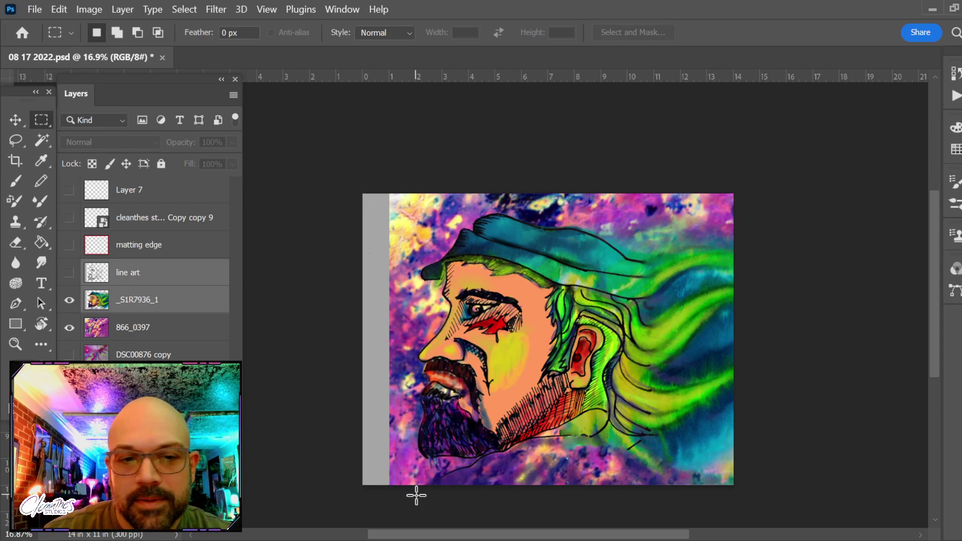
left_click(183, 306)
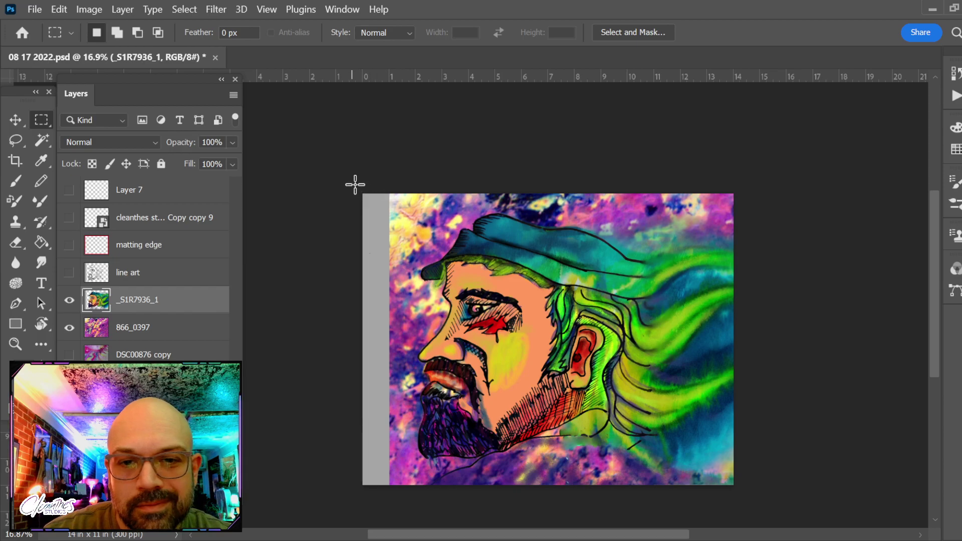
left_click_drag(354, 185, 393, 516)
key("Delete")
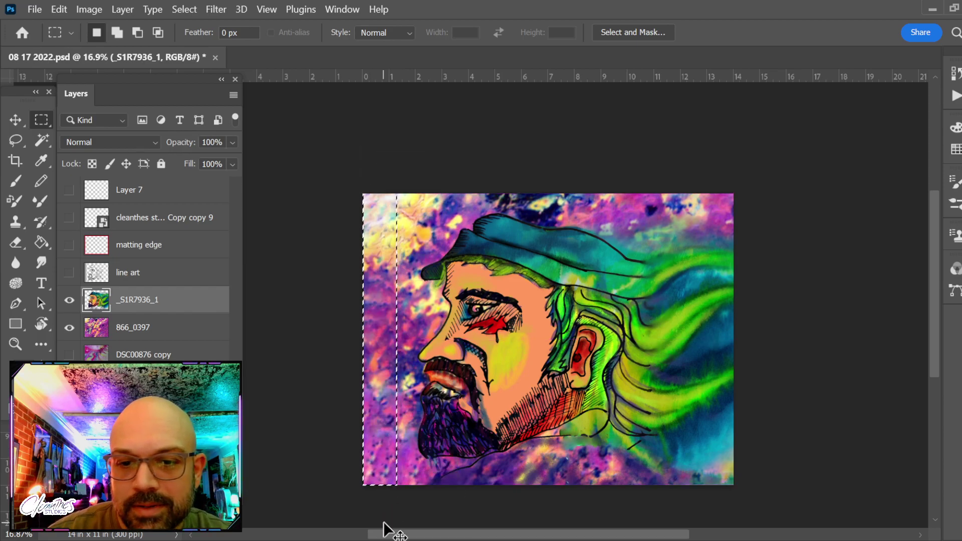
key("ctrl+d")
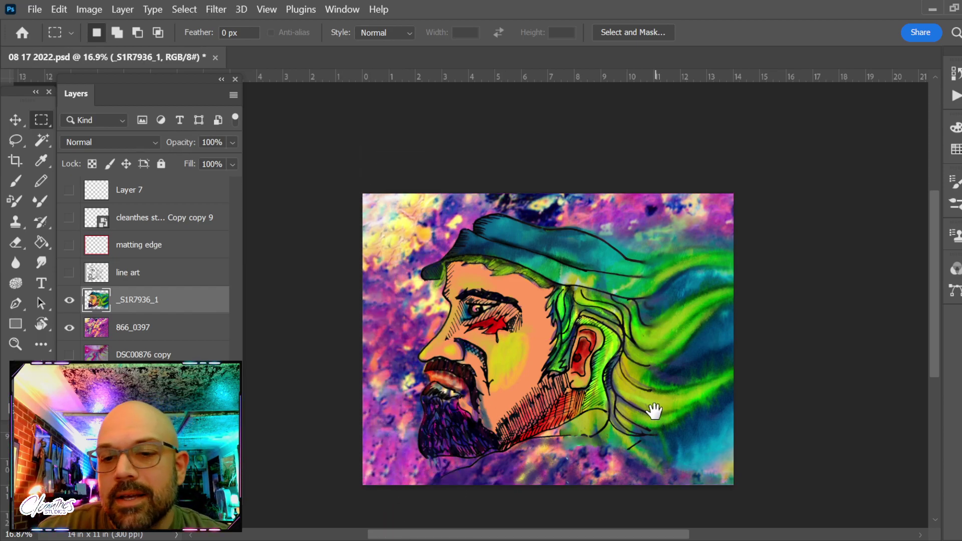
left_click_drag(653, 408, 611, 410)
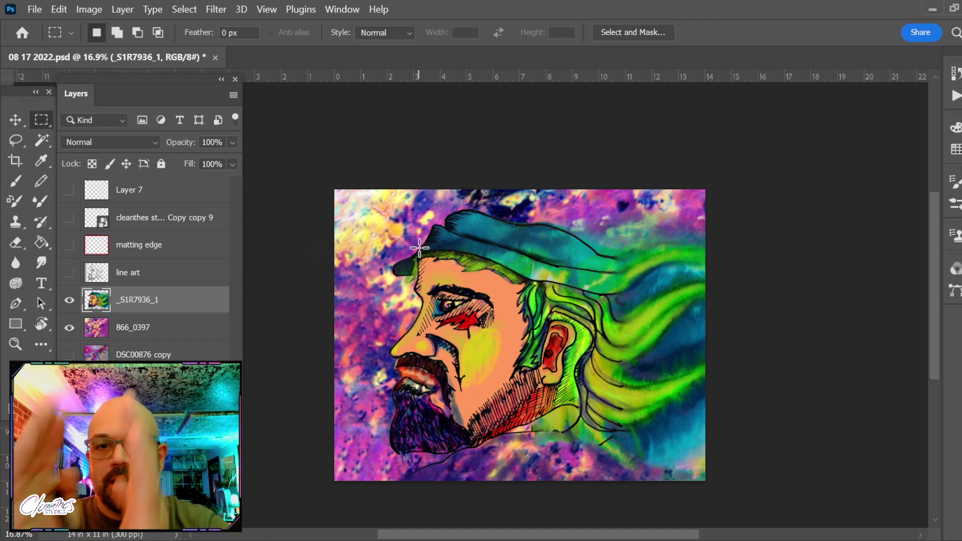
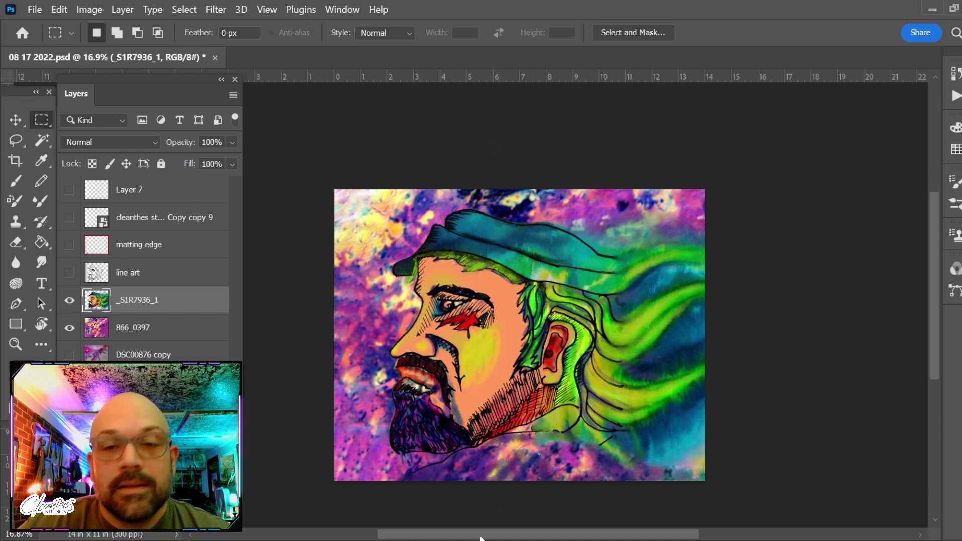
Paint orange-red Overlay shading along the cheek, jaw and hairline edges of the face, enlarging the brush up to size 150.
key("z")
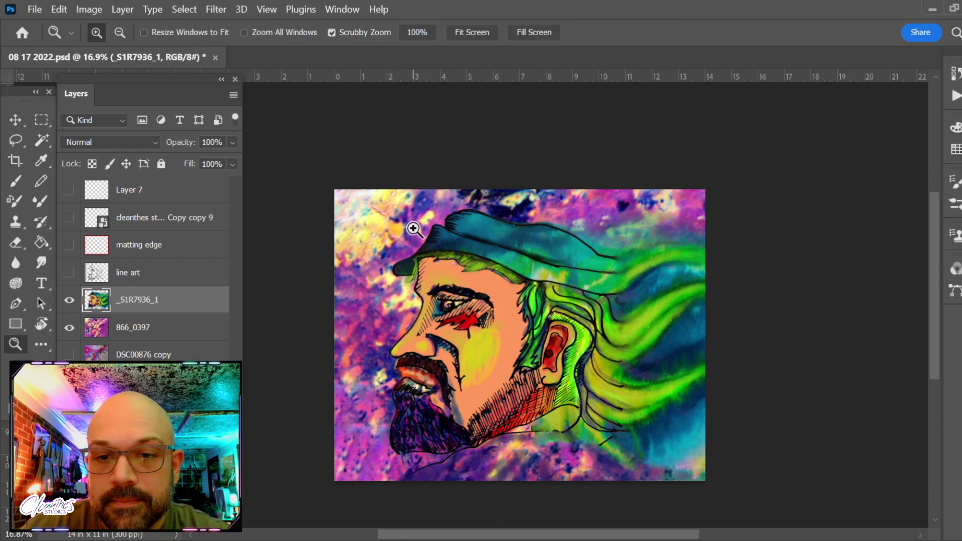
left_click_drag(413, 225, 423, 226)
key("b")
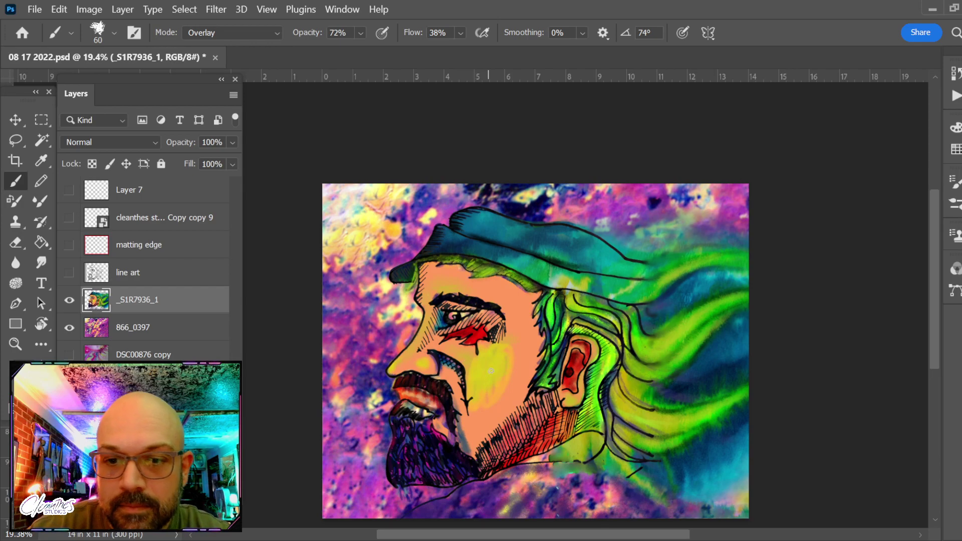
scroll(491, 370, "up", 2)
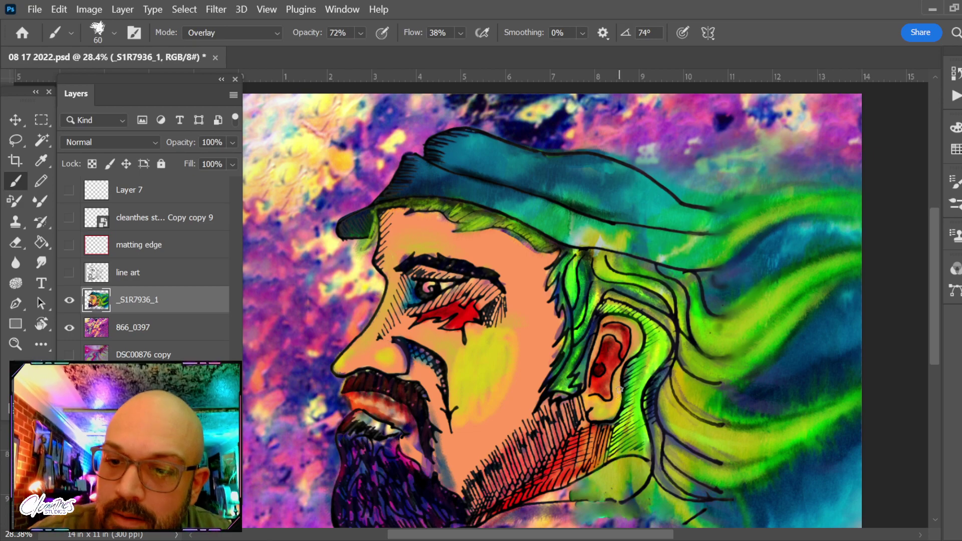
left_click_drag(490, 398, 518, 349)
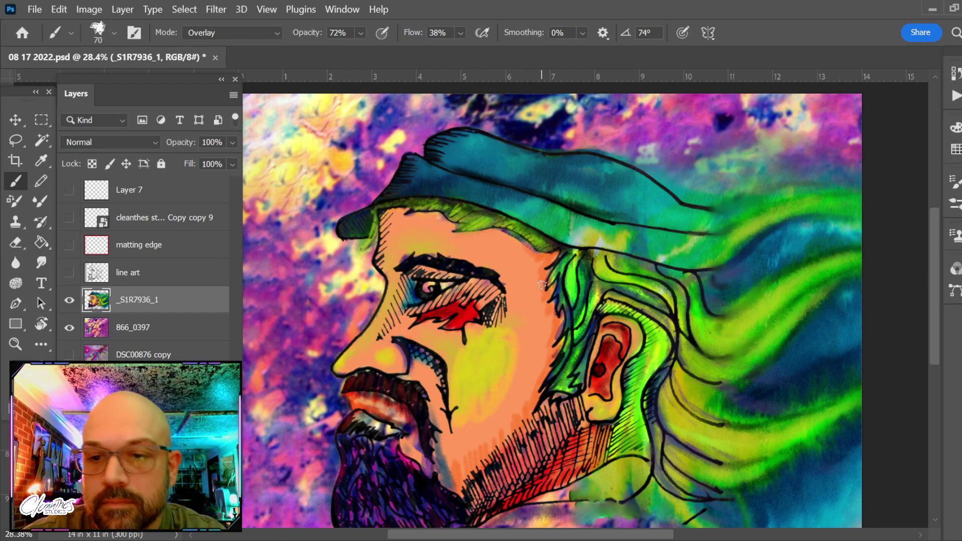
mouse_move(545, 306)
left_mouse_down()
mouse_move(531, 401)
mouse_move(456, 468)
mouse_move(464, 486)
mouse_move(442, 473)
left_mouse_up()
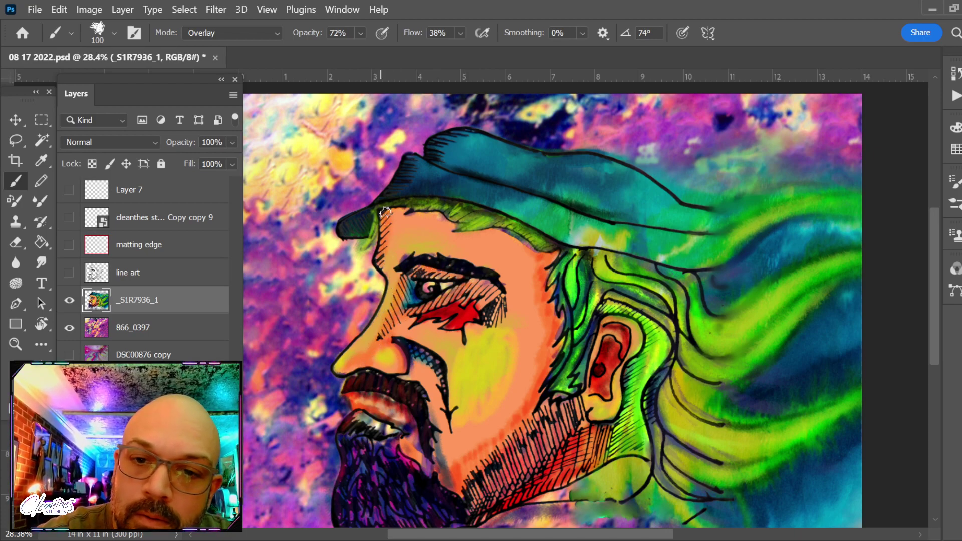
mouse_move(445, 209)
left_mouse_down()
mouse_move(503, 229)
mouse_move(458, 236)
mouse_move(498, 229)
mouse_move(554, 250)
left_mouse_up()
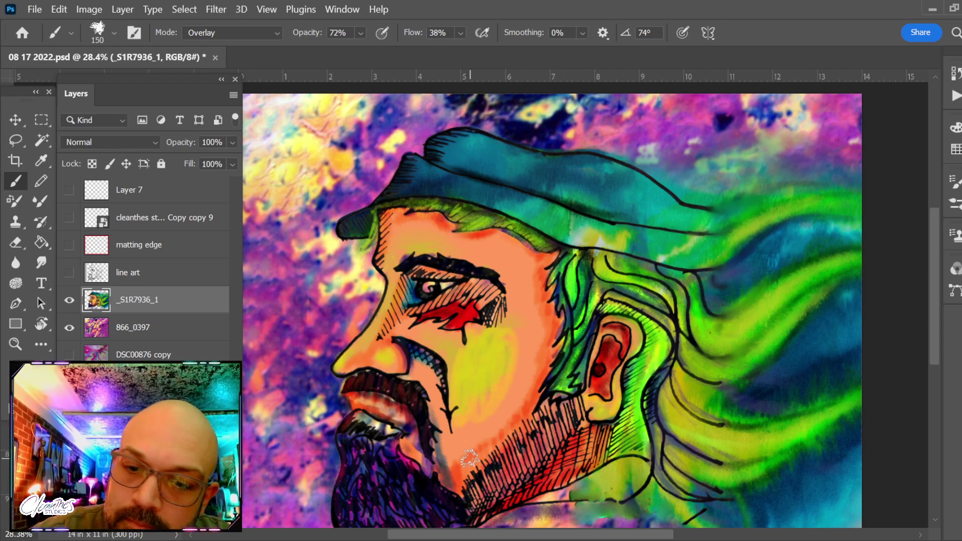
Enlarge the Overlay brush to 250 and warm the skin across the cheek, nose and forehead with yellow-orange.
key("bracketright")
key("bracketright")
key("bracketright")
key("bracketright")
key("bracketright")
mouse_move(481, 443)
left_mouse_down()
mouse_move(512, 451)
mouse_move(521, 385)
mouse_move(534, 392)
mouse_move(553, 351)
mouse_move(529, 344)
mouse_move(541, 314)
mouse_move(514, 304)
mouse_move(536, 292)
mouse_move(532, 252)
mouse_move(528, 261)
mouse_move(490, 237)
mouse_move(440, 223)
mouse_move(441, 205)
mouse_move(453, 252)
mouse_move(398, 235)
mouse_move(519, 257)
mouse_move(464, 246)
mouse_move(412, 204)
mouse_move(387, 235)
mouse_move(396, 274)
mouse_move(380, 327)
mouse_move(356, 348)
mouse_move(366, 352)
mouse_move(408, 280)
mouse_move(456, 335)
mouse_move(403, 330)
mouse_move(393, 322)
mouse_move(530, 343)
mouse_move(503, 358)
mouse_move(465, 420)
mouse_move(493, 400)
mouse_move(527, 395)
mouse_move(513, 391)
mouse_move(527, 347)
mouse_move(506, 281)
mouse_move(529, 318)
left_mouse_up()
Sample colours from the green side hair and the yellow cheek, and tint the face around the eye with the Overlay brush at size 150.
key("alt")
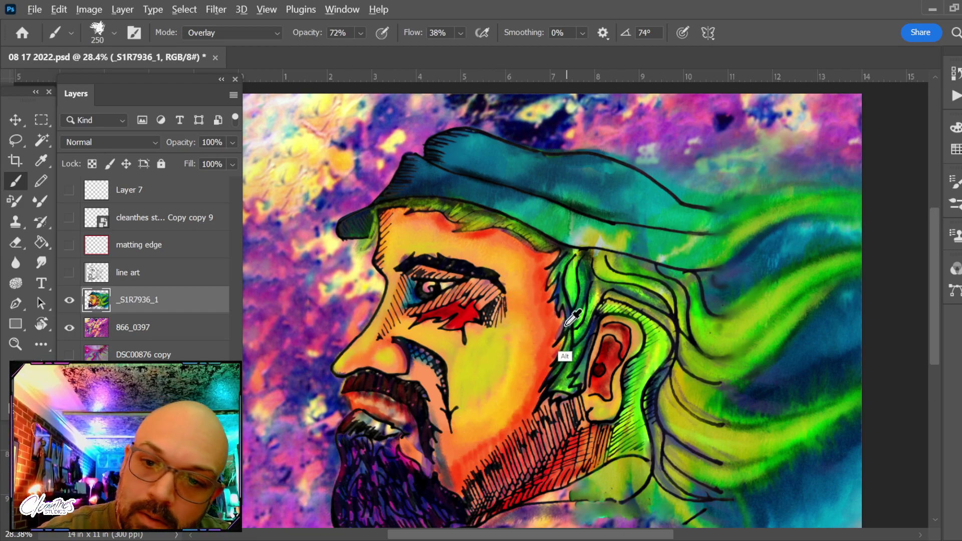
left_click(573, 319, "alt")
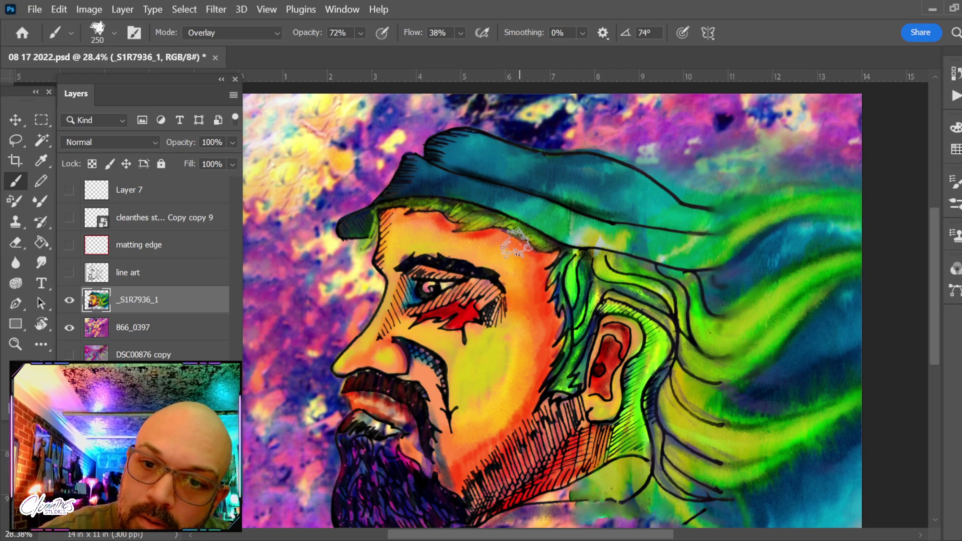
key("alt")
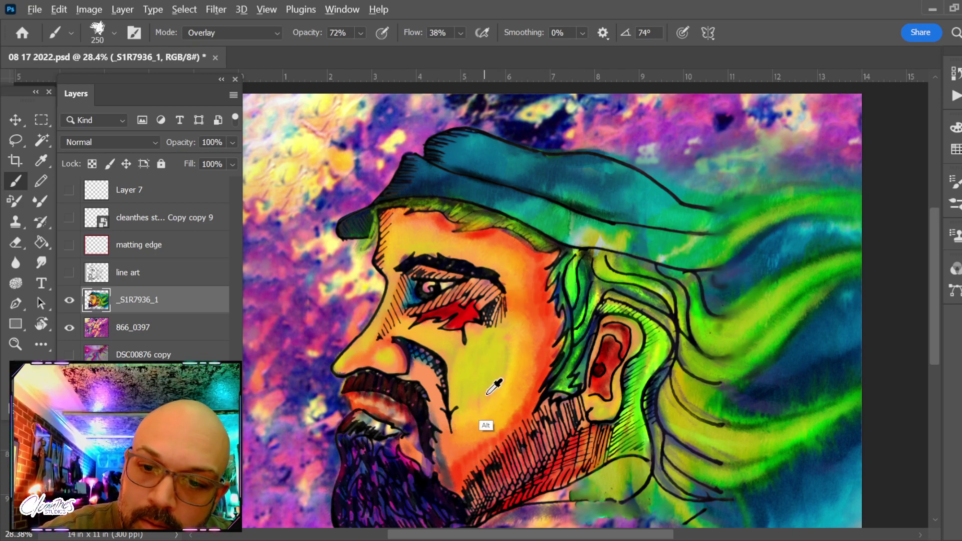
left_click(493, 386, "alt")
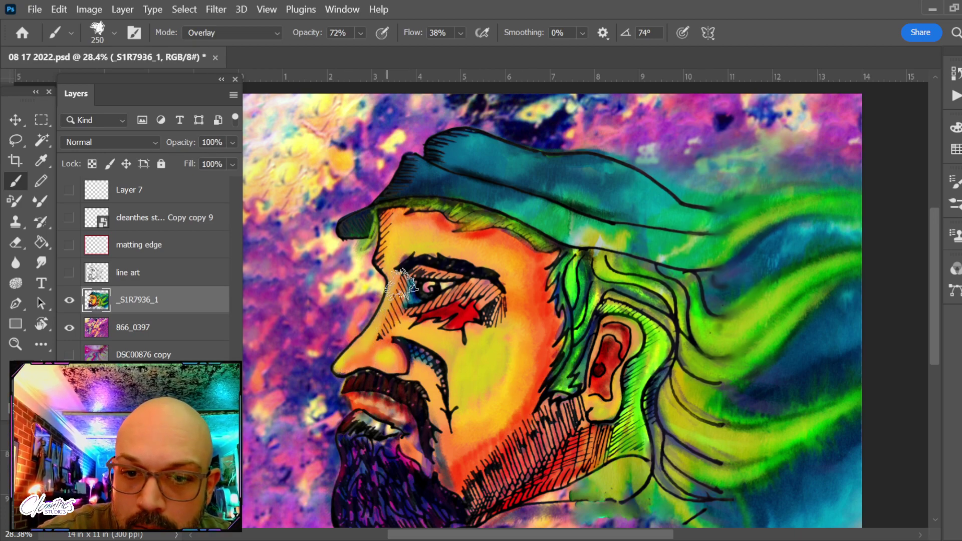
key("[")
key("[")
key("[")
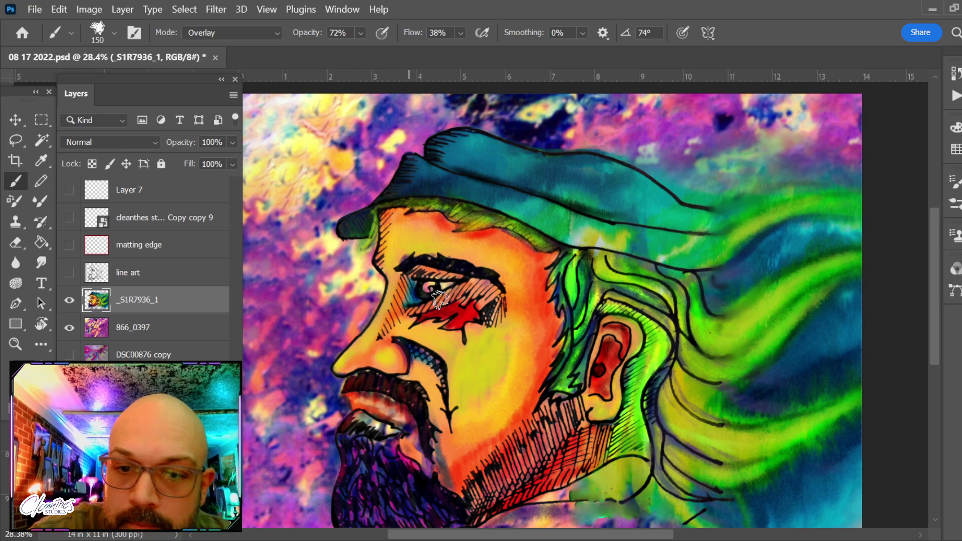
left_click_drag(585, 419, 577, 395)
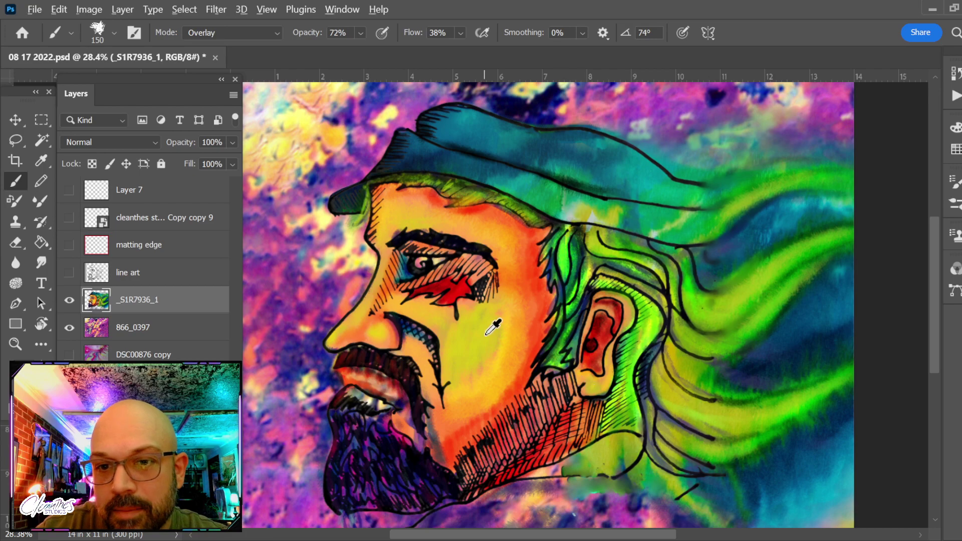
Paint bright green Overlay strands below the neck and ear to extend the hair into the background.
scroll(583, 388, "down", 3)
scroll(581, 381, "up", 2)
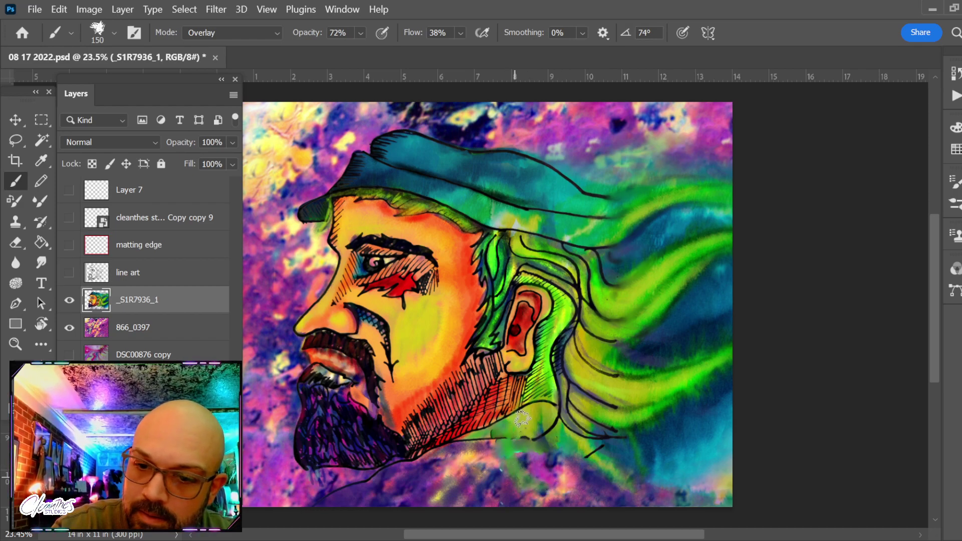
mouse_move(521, 426)
left_mouse_down()
mouse_move(526, 474)
mouse_move(522, 412)
mouse_move(541, 487)
mouse_move(532, 470)
mouse_move(556, 373)
mouse_move(558, 432)
left_mouse_up()
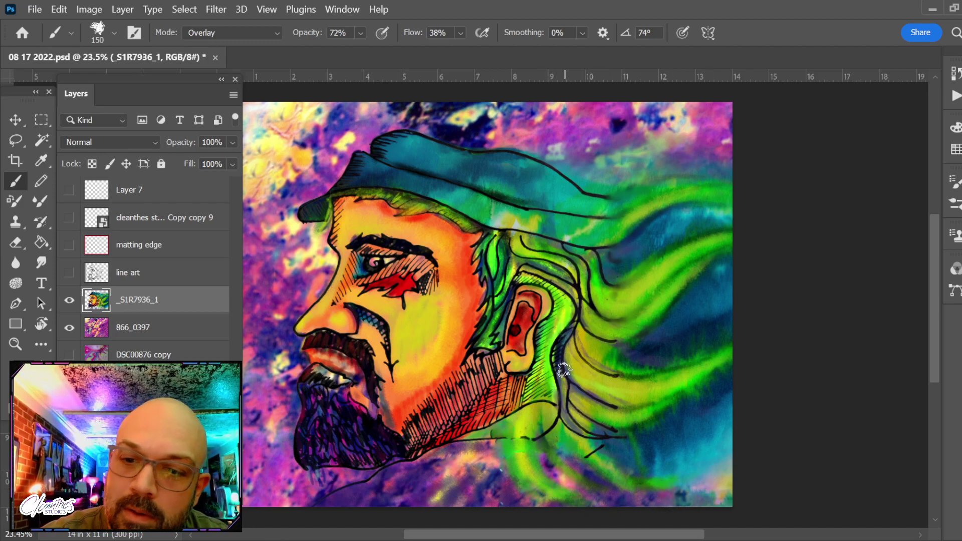
key("alt")
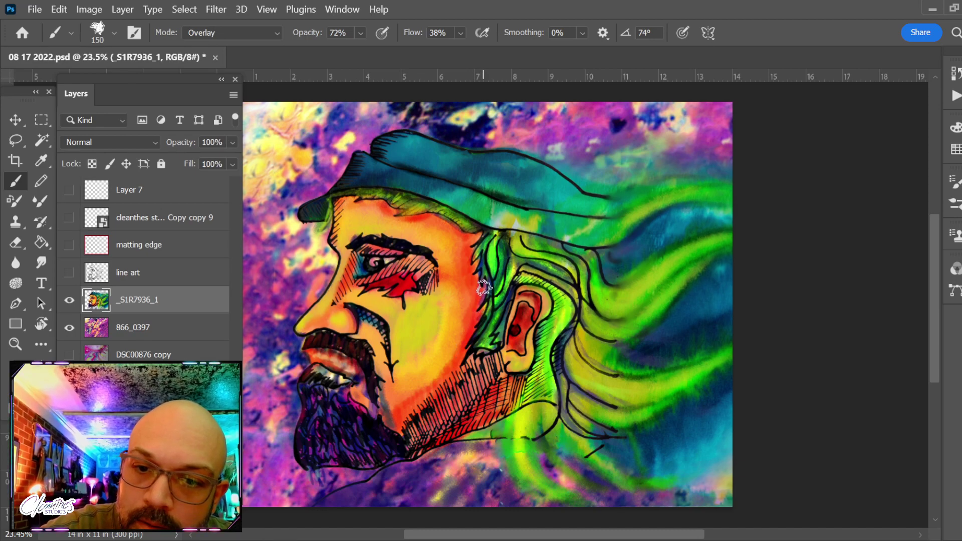
Set the brush to Color Burn at 15% opacity and darken the skin along the hairline, the forehead and around the eye.
left_click(249, 33)
left_click(249, 38)
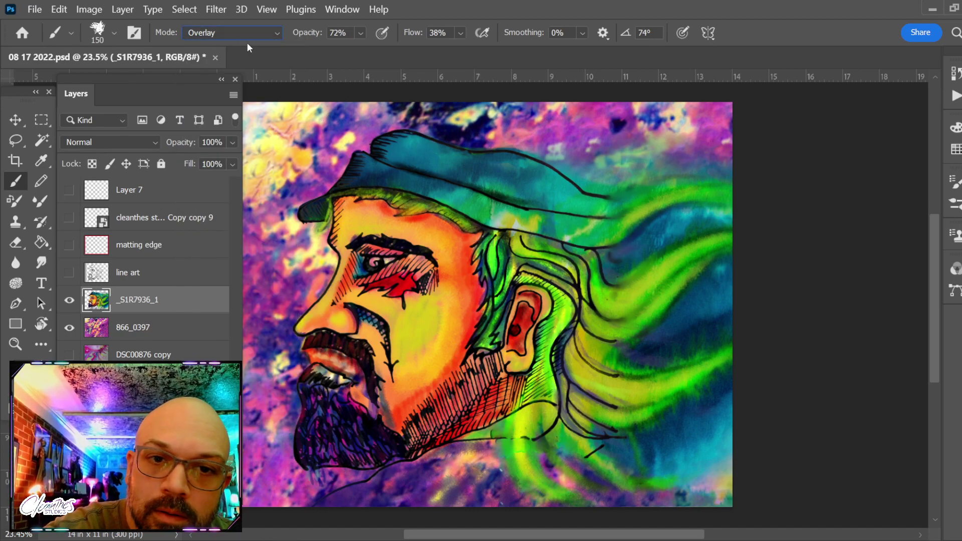
left_click(248, 34)
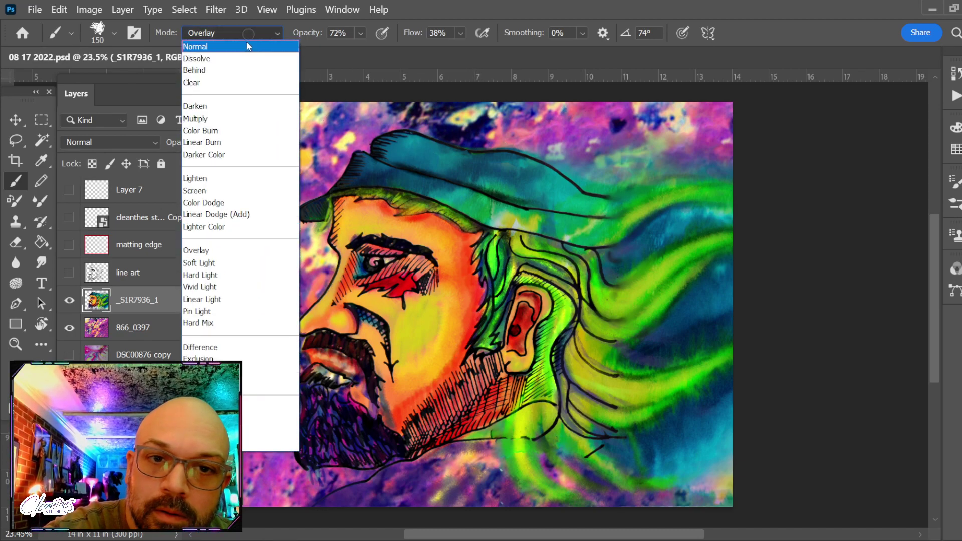
left_click(249, 131)
left_click_drag(360, 37, 345, 51)
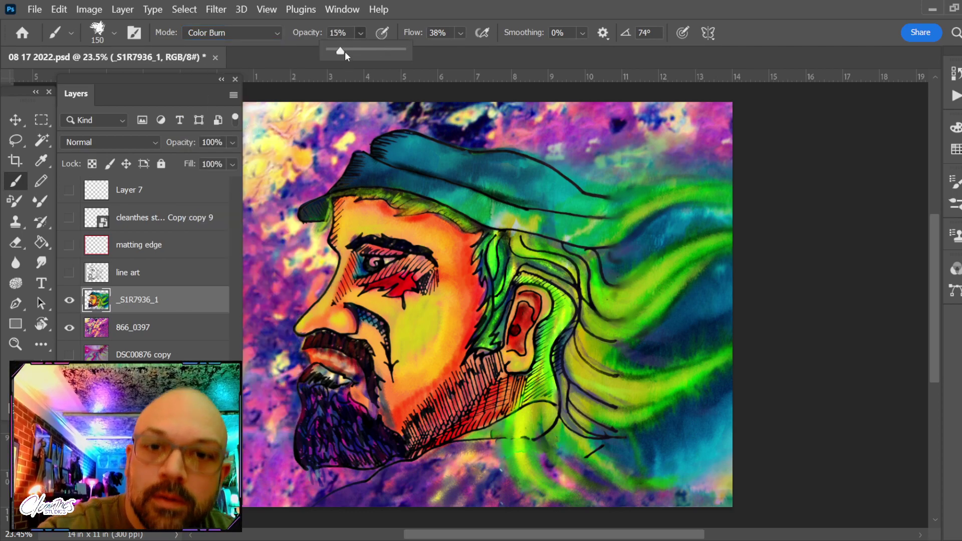
left_click(619, 150)
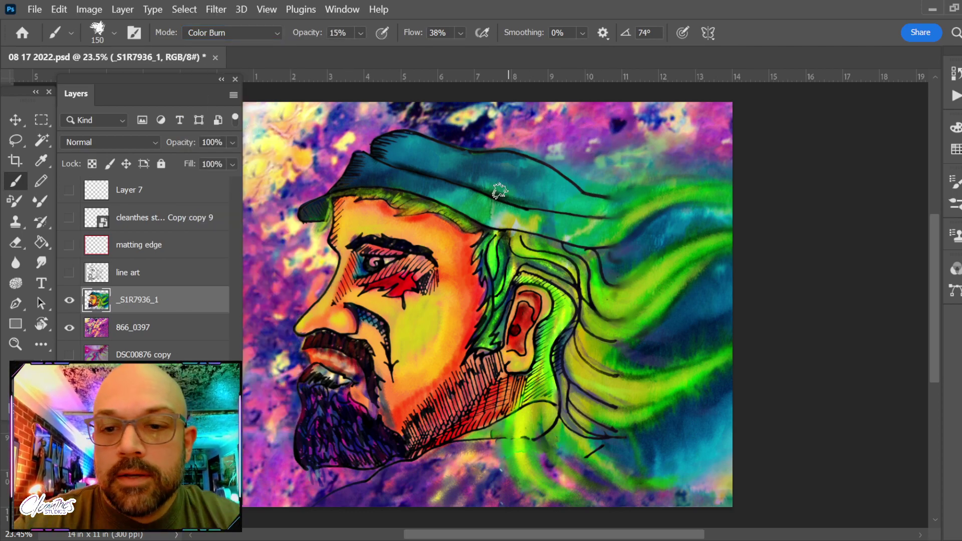
left_click_drag(480, 233, 476, 271)
mouse_move(423, 214)
left_mouse_down()
mouse_move(400, 217)
mouse_move(444, 215)
mouse_move(469, 233)
mouse_move(388, 201)
mouse_move(345, 201)
mouse_move(336, 221)
mouse_move(352, 197)
mouse_move(335, 248)
mouse_move(340, 268)
mouse_move(315, 326)
mouse_move(342, 284)
mouse_move(332, 305)
mouse_move(356, 289)
mouse_move(356, 267)
mouse_move(397, 245)
mouse_move(363, 251)
left_mouse_up()
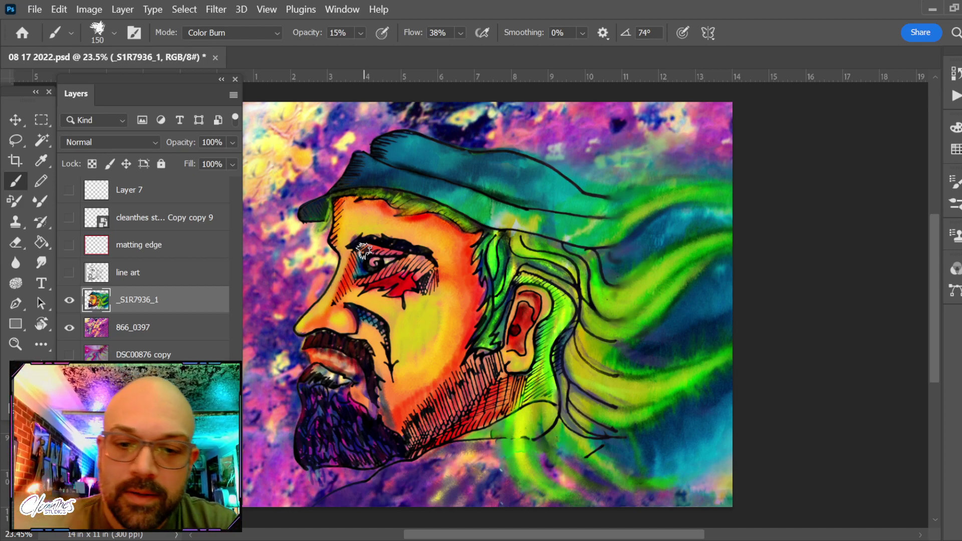
Darken the crosshatched fold beside the nose using the Color Burn brush at size 90 and 24% opacity.
key("bracketleft")
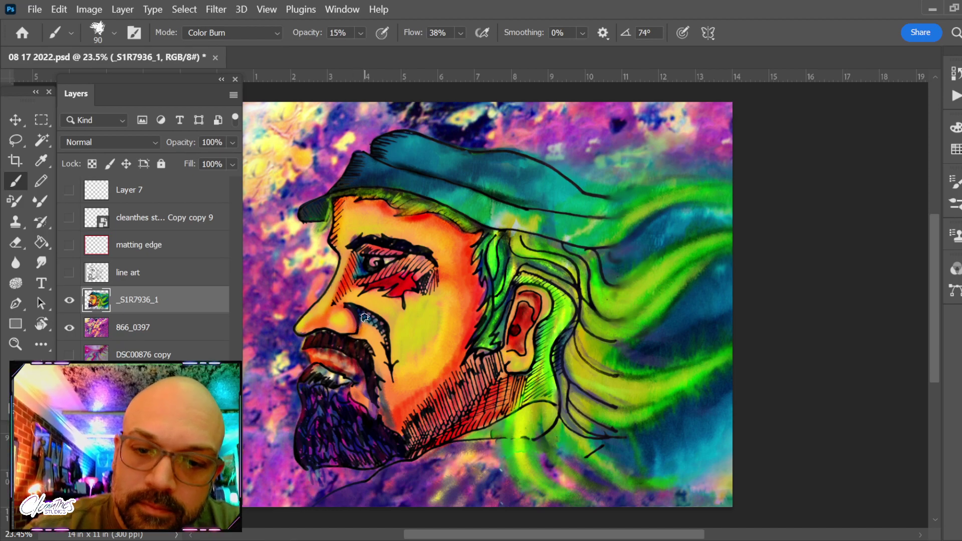
left_click(361, 33)
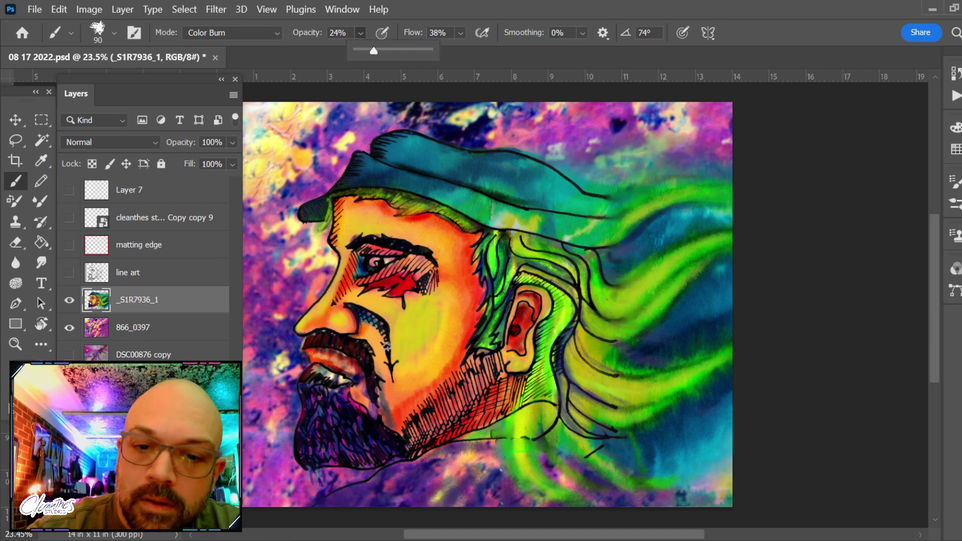
left_click(366, 333)
mouse_move(357, 337)
left_mouse_down()
mouse_move(364, 321)
mouse_move(385, 326)
mouse_move(390, 356)
mouse_move(366, 320)
mouse_move(388, 338)
left_mouse_up()
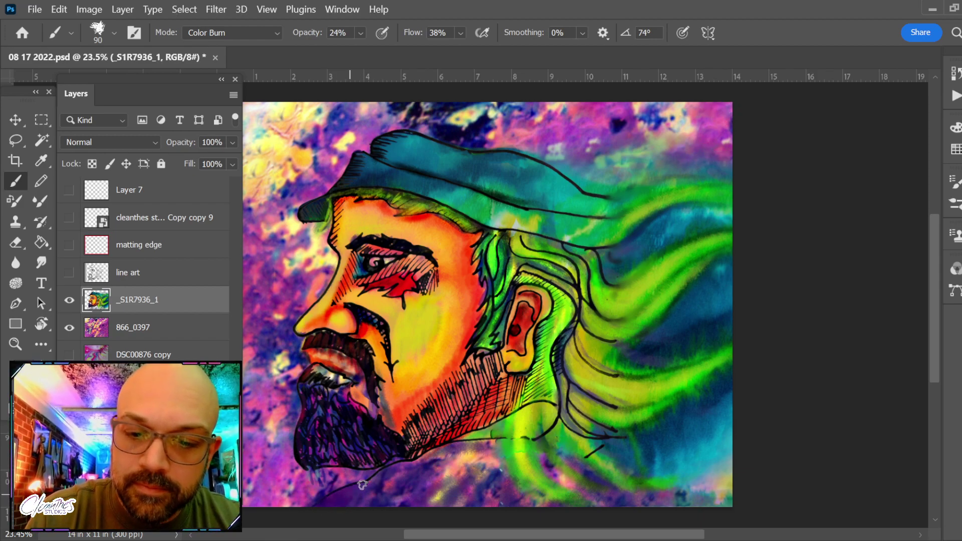
Brighten the beard's edge with a Color Dodge brush, and paint purple strands through the moustache and beard in Normal mode, reducing the brush to 40.
left_click(240, 32)
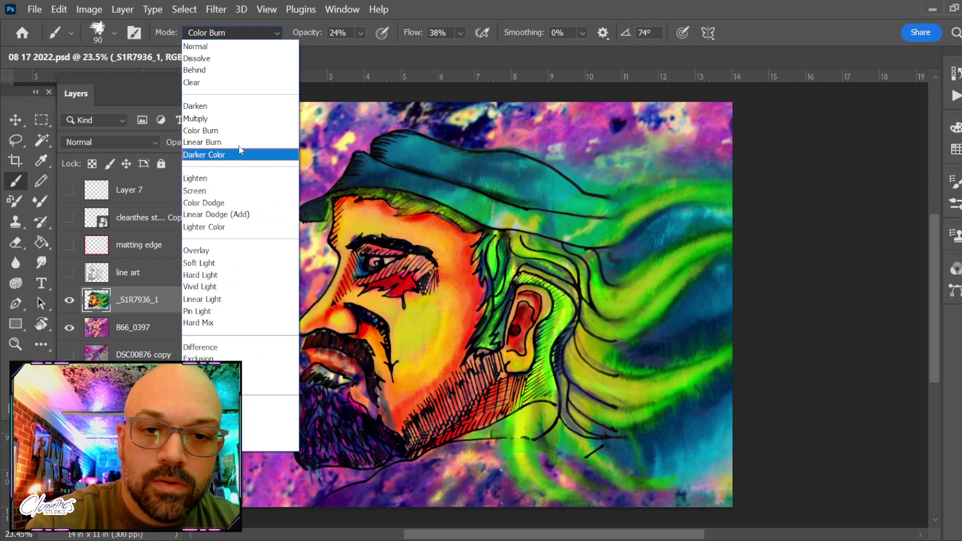
left_click(244, 203)
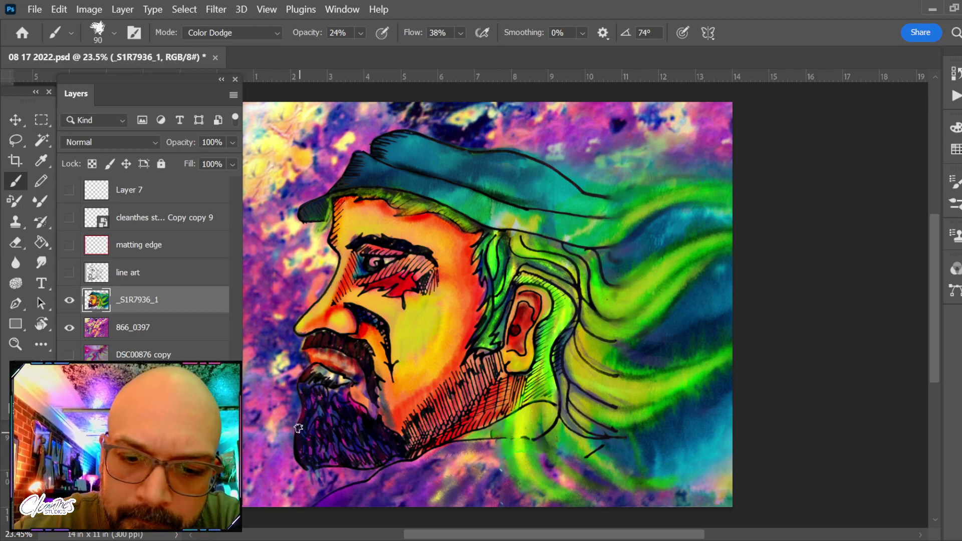
left_click(242, 34)
left_click(257, 46)
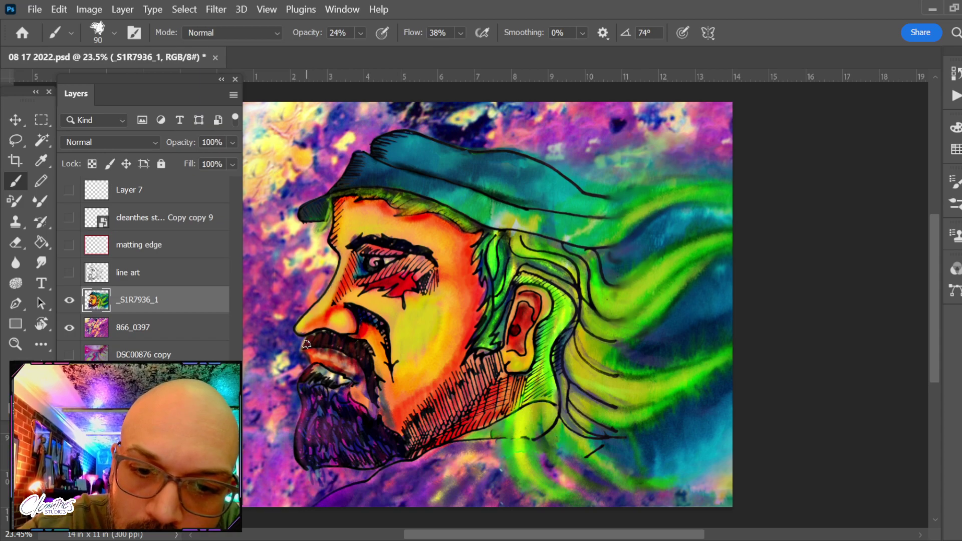
key("bracketleft")
key("bracketleft")
key("bracketleft")
key("bracketleft")
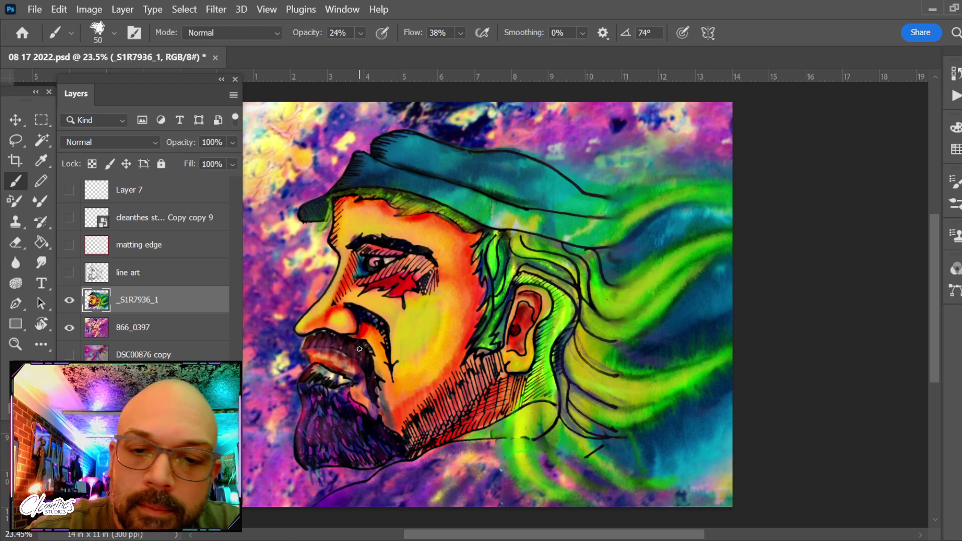
key("bracketleft")
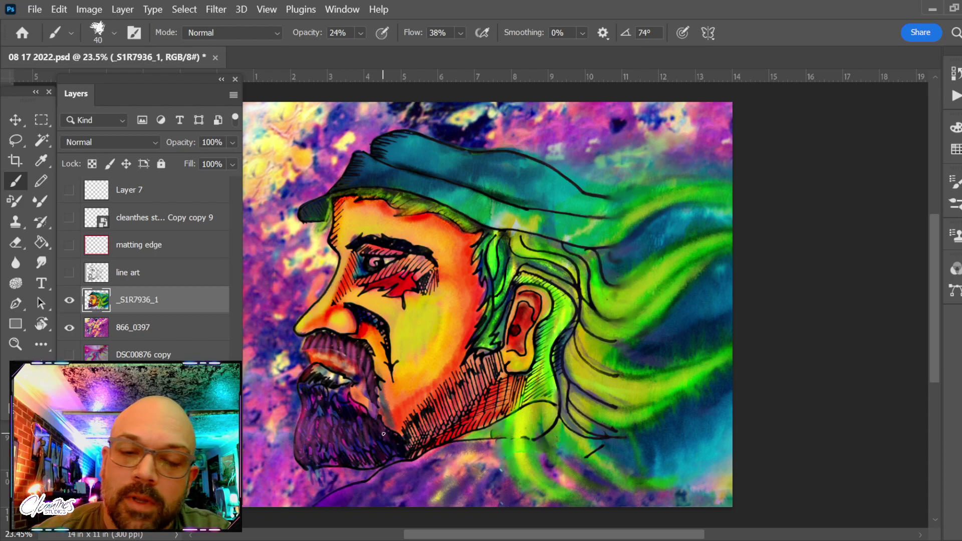
Keep the brush in Normal mode and set its opacity to 100% and flow to 19%.
left_click(274, 33)
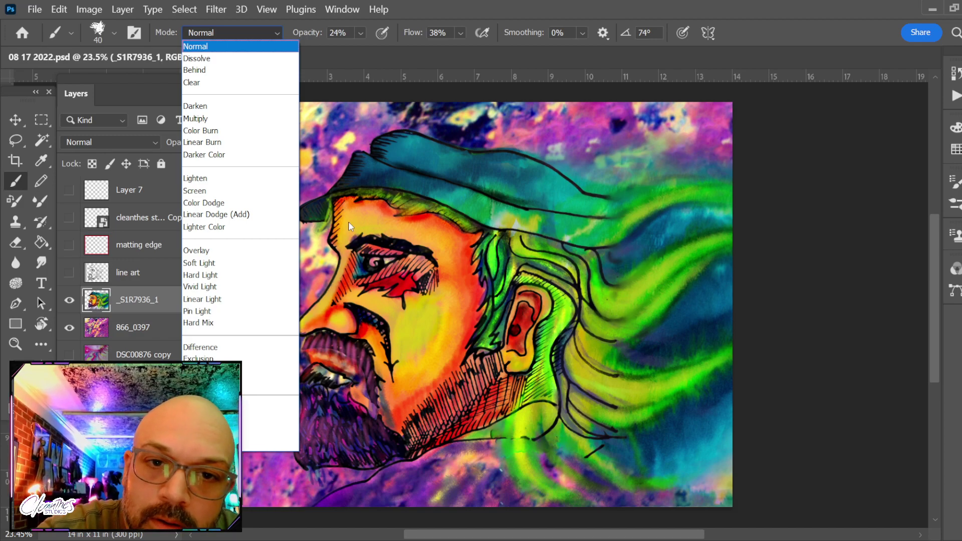
left_click(242, 41)
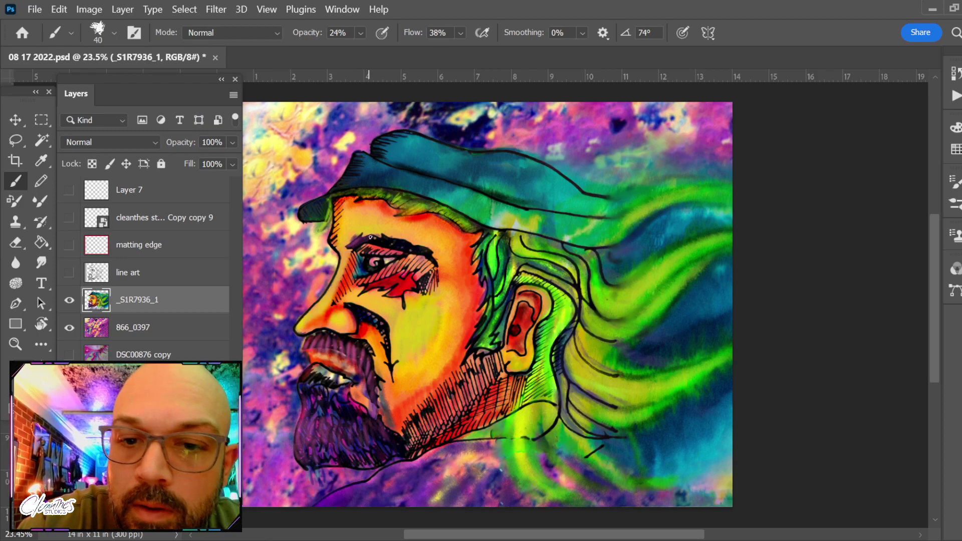
left_click(361, 33)
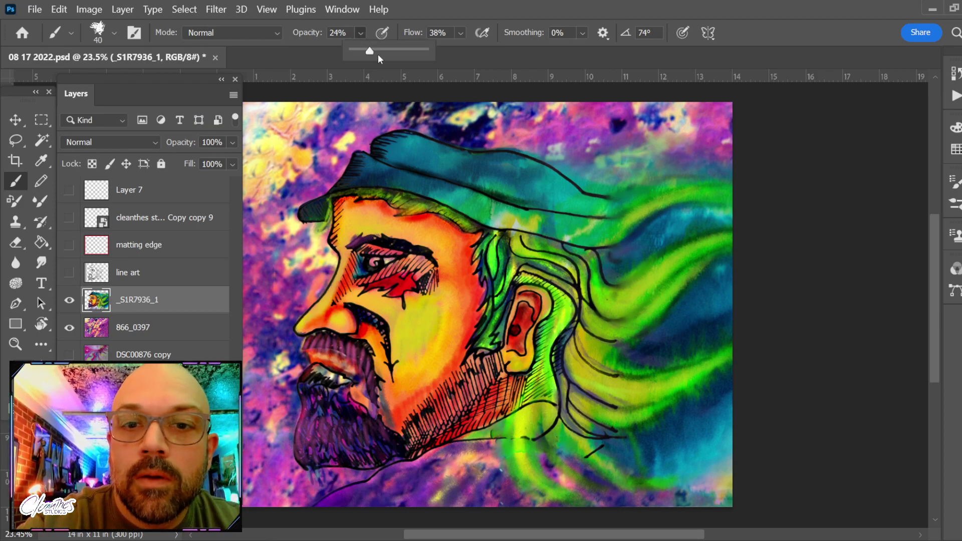
left_click_drag(372, 54, 388, 55)
left_click(460, 34)
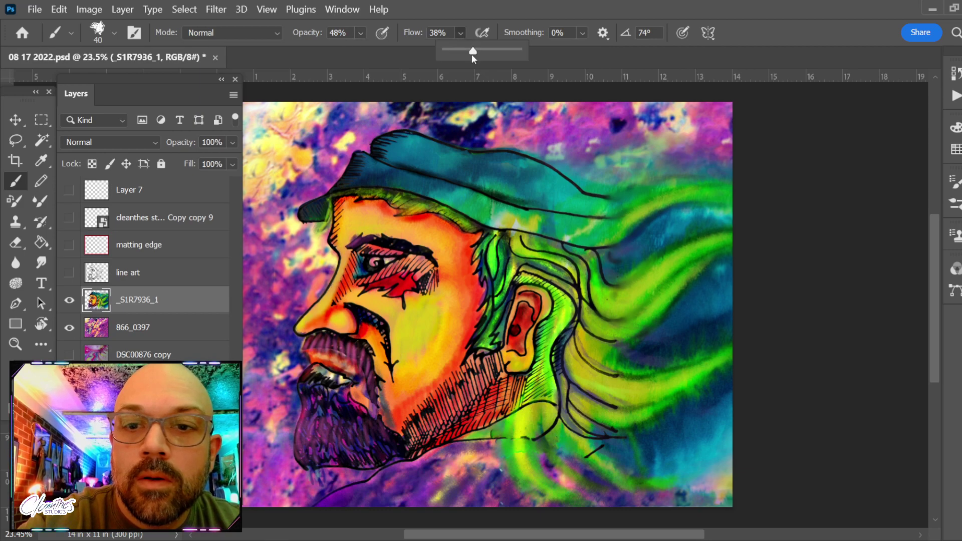
left_click_drag(492, 54, 522, 47)
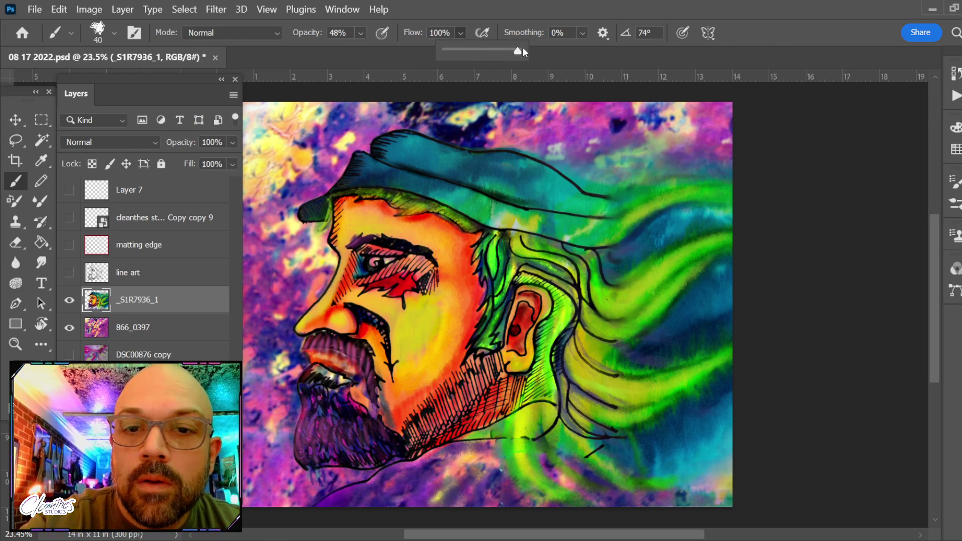
left_click(360, 33)
left_click_drag(377, 55, 498, 49)
left_click(460, 33)
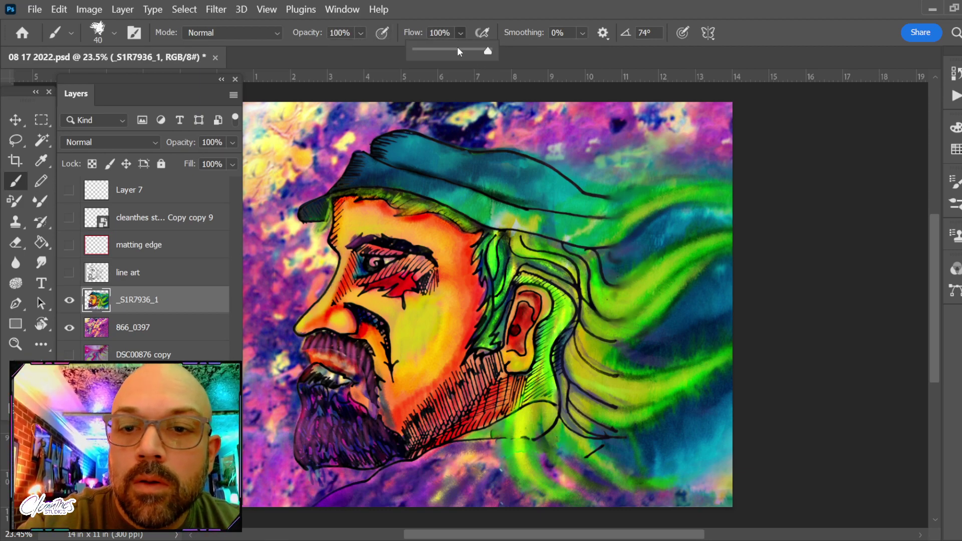
Paint purple hair strokes over the black eyebrow with the size 40 brush, from inner to outer end.
key("z")
left_click_drag(390, 230, 449, 281)
key("b")
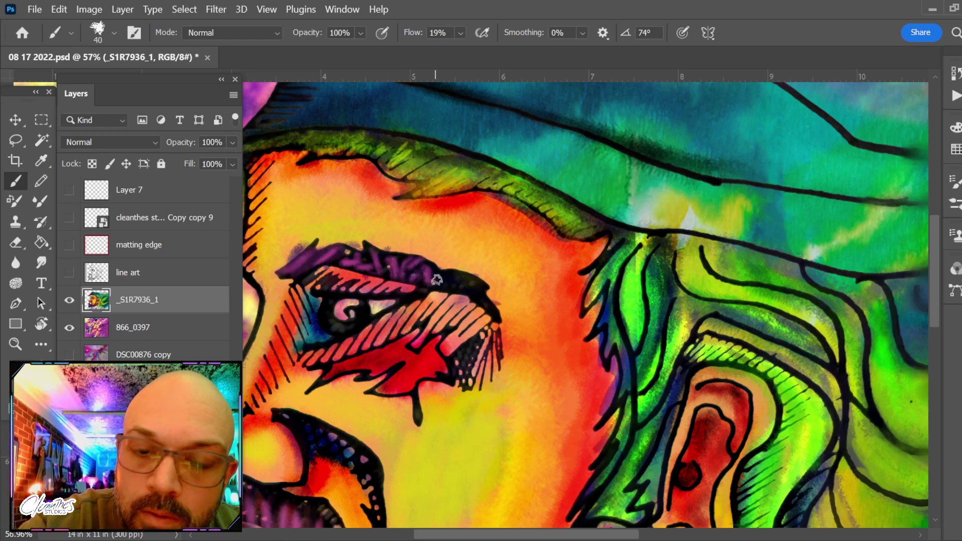
mouse_move(442, 286)
left_mouse_down()
mouse_move(458, 273)
mouse_move(482, 300)
mouse_move(449, 288)
mouse_move(489, 299)
mouse_move(444, 284)
mouse_move(446, 273)
mouse_move(416, 283)
mouse_move(438, 263)
mouse_move(400, 280)
mouse_move(418, 258)
mouse_move(394, 271)
mouse_move(382, 248)
mouse_move(395, 262)
mouse_move(382, 268)
mouse_move(366, 230)
mouse_move(361, 261)
mouse_move(336, 241)
mouse_move(325, 260)
mouse_move(329, 248)
mouse_move(287, 274)
mouse_move(320, 235)
left_mouse_up()
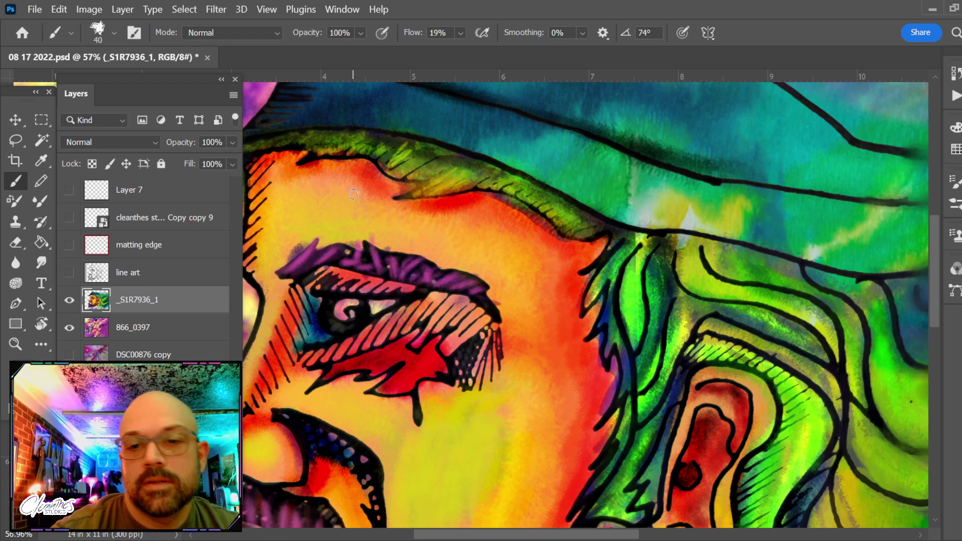
mouse_move(371, 267)
left_mouse_down()
mouse_move(391, 239)
mouse_move(392, 270)
mouse_move(401, 265)
mouse_move(391, 246)
left_mouse_up()
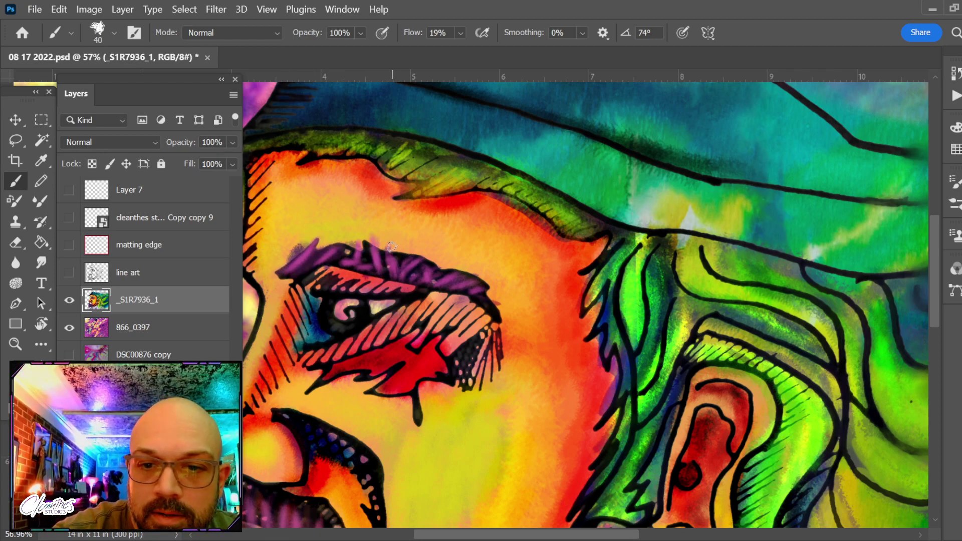
Soften the eyebrow's upper edge into the forehead with the Smudge tool, reducing it to size 35 and 6% strength.
left_click(42, 261)
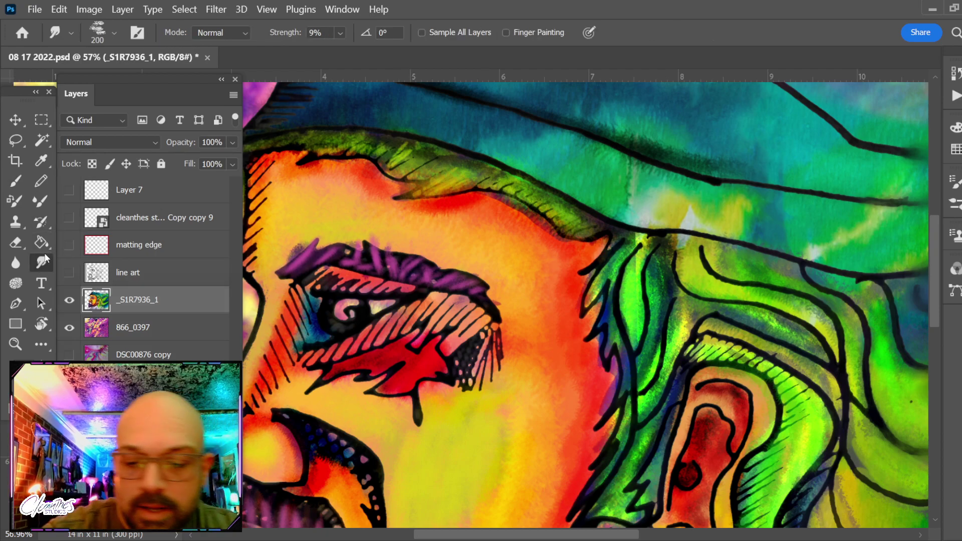
key("bracketleft")
key("bracketleft")
key("bracketleft")
key("bracketleft")
key("bracketleft")
key("bracketleft")
key("bracketleft")
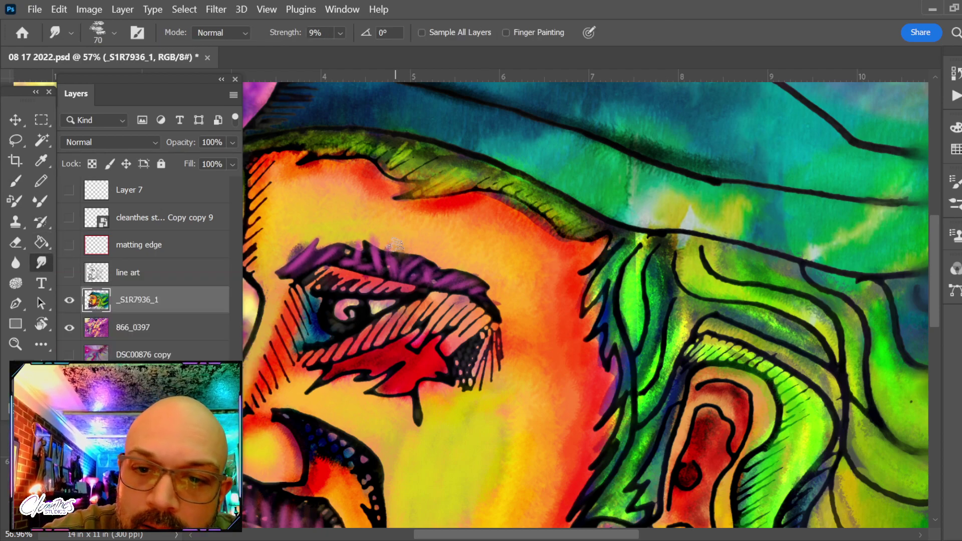
key("bracketleft")
key("bracketleft")
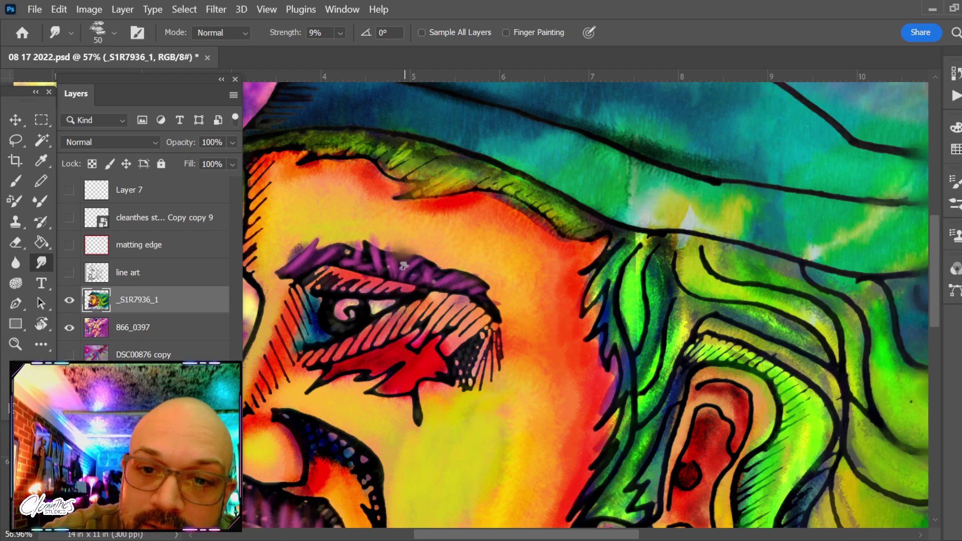
key("bracketleft")
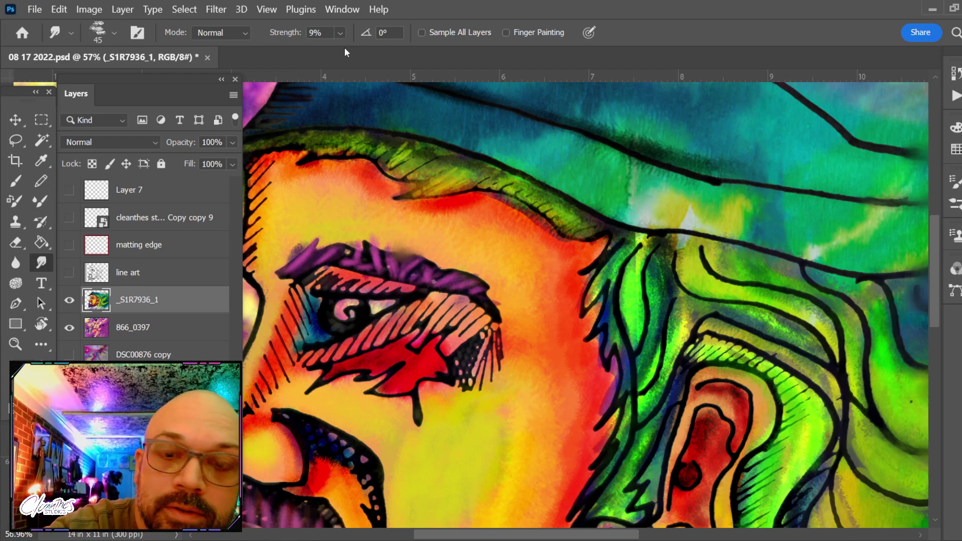
left_click(340, 33)
left_click_drag(345, 53, 344, 56)
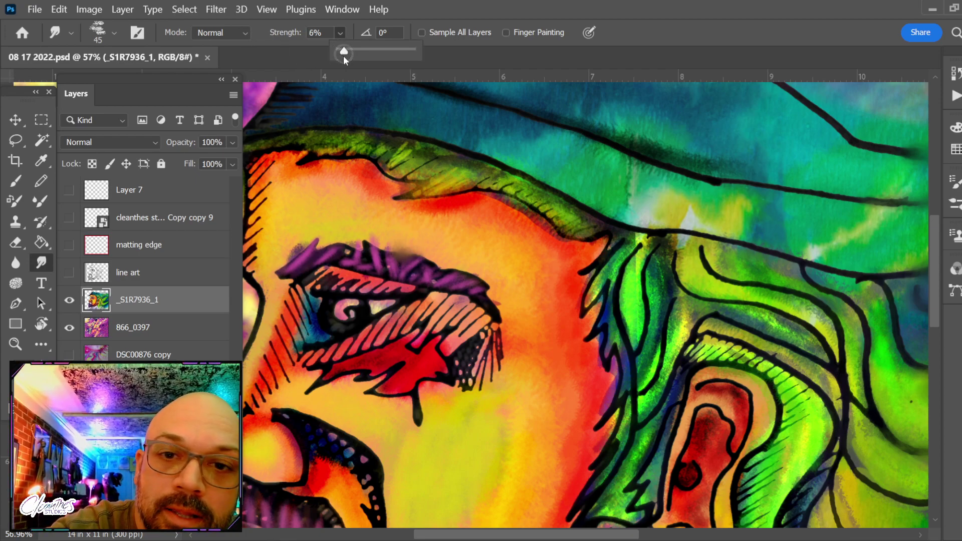
left_click(429, 255)
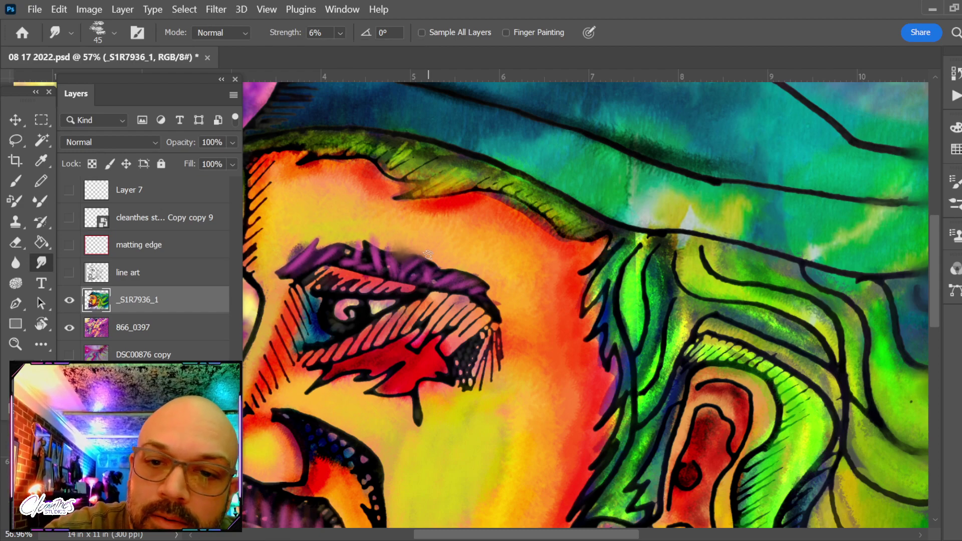
key("bracketleft")
key("bracketleft")
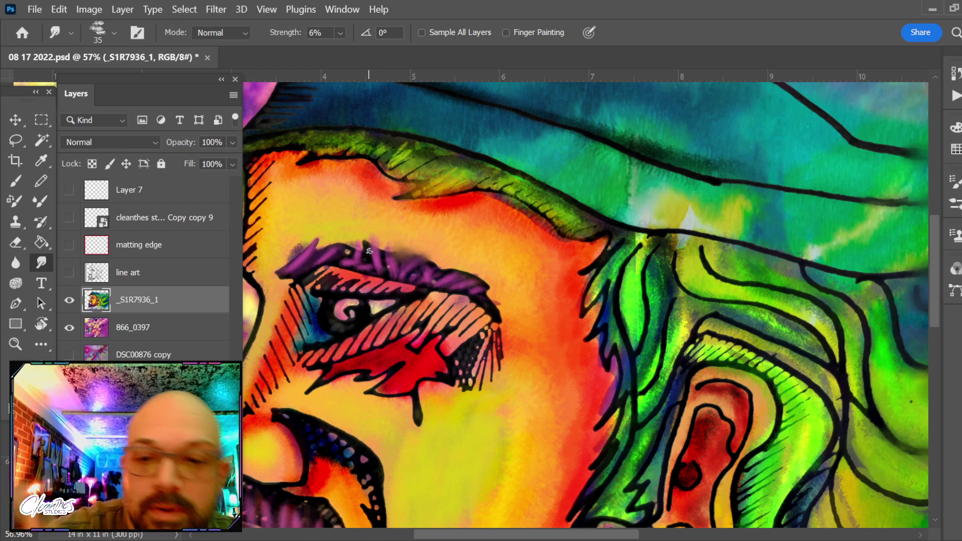
Paint spiky purple hairs along the eyebrow's upper edge and out to its outer end.
key("b")
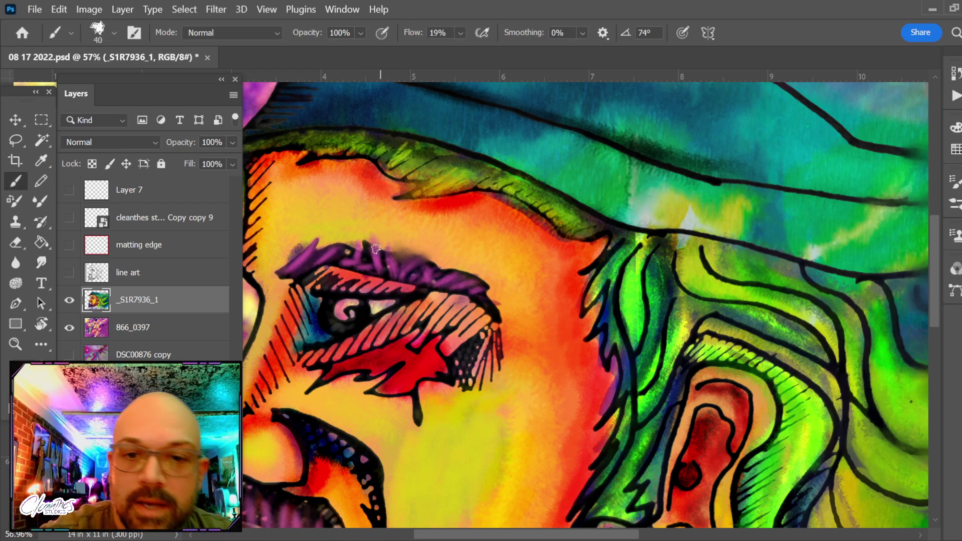
mouse_move(373, 240)
left_mouse_down()
mouse_move(376, 262)
mouse_move(392, 264)
mouse_move(385, 240)
mouse_move(391, 276)
mouse_move(386, 241)
mouse_move(399, 277)
mouse_move(428, 252)
left_mouse_up()
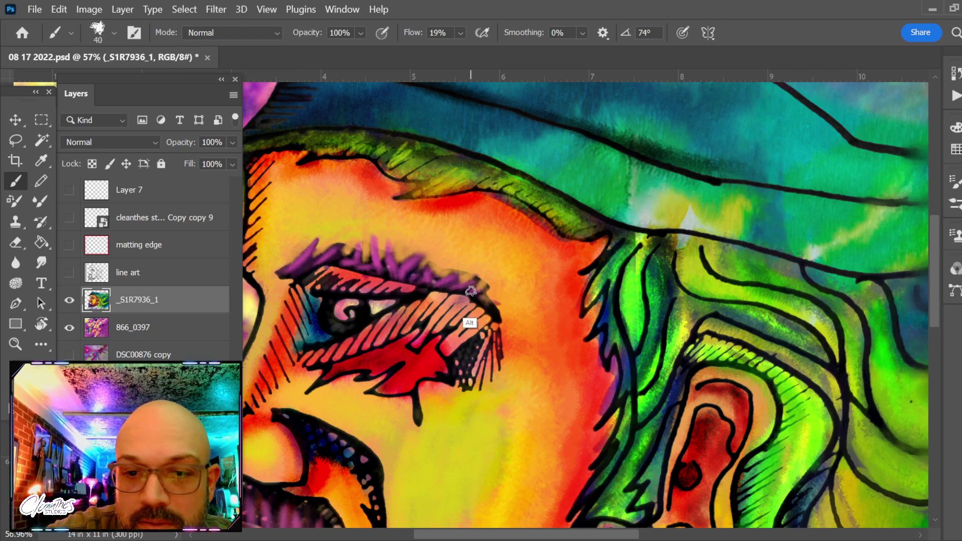
key("alt")
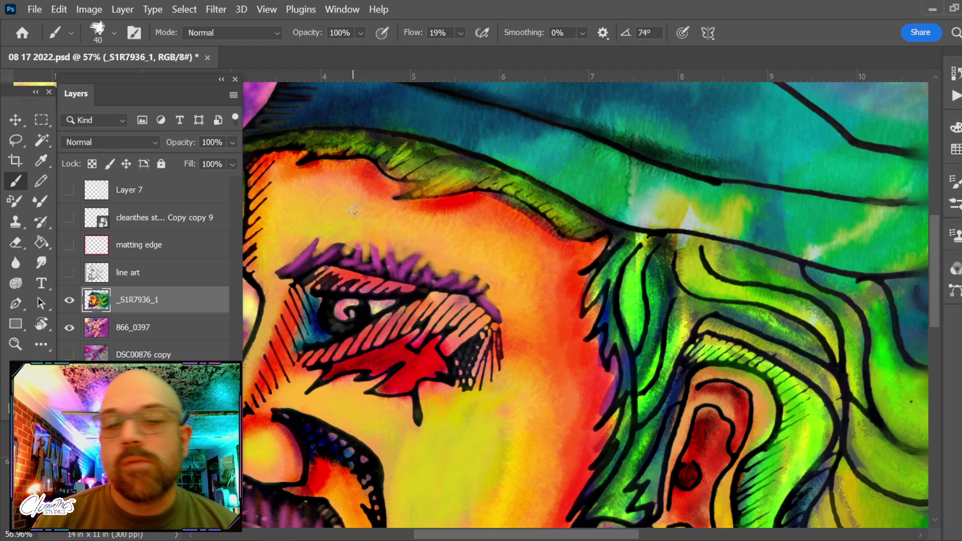
Retouch the green hair strands at the temple with the Content-Aware Spot Healing Brush at size 45.
key("j")
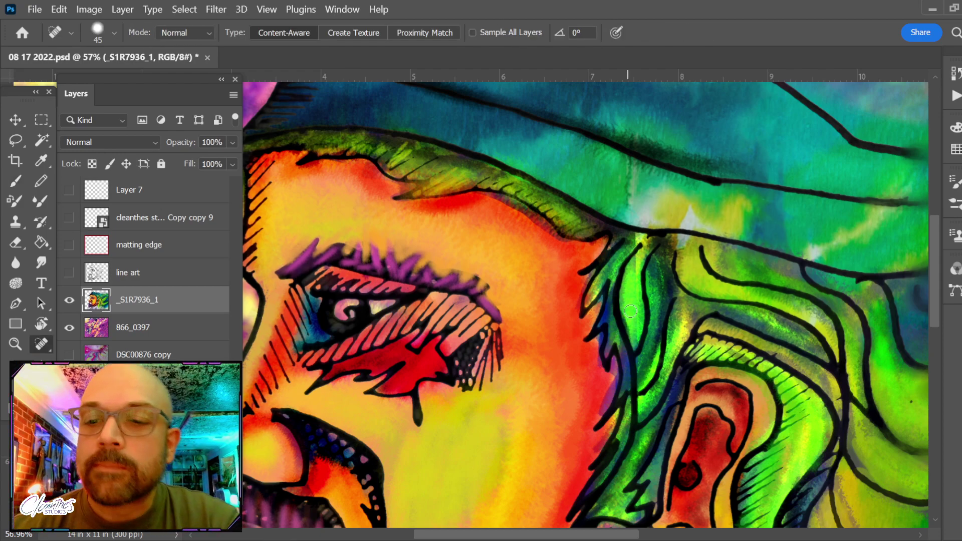
mouse_move(636, 303)
left_mouse_down()
mouse_move(637, 347)
mouse_move(641, 250)
mouse_move(633, 290)
left_mouse_up()
left_click_drag(647, 248, 632, 284)
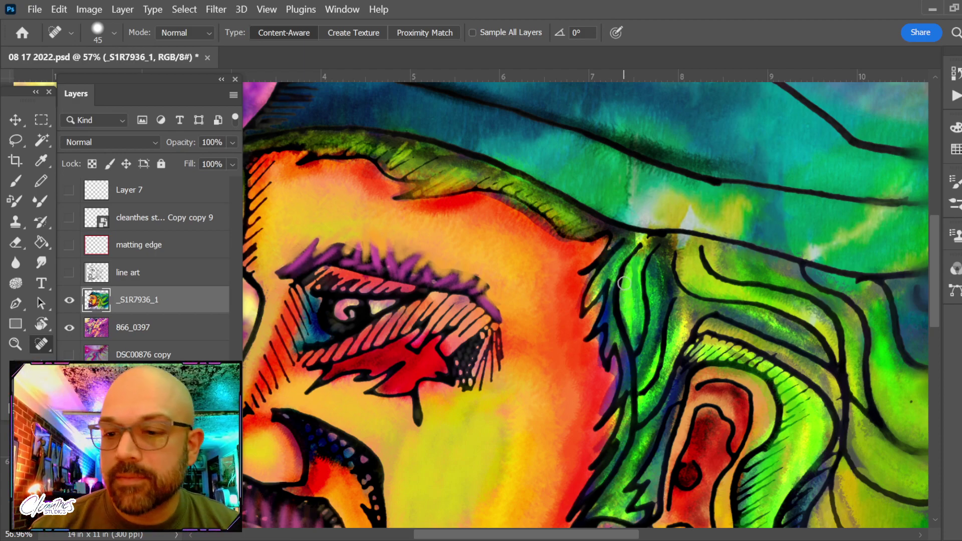
Enlarge the brush to 70 and paint muted purple strands along the flowing green hair behind the ear.
left_click_drag(625, 266, 288, 171)
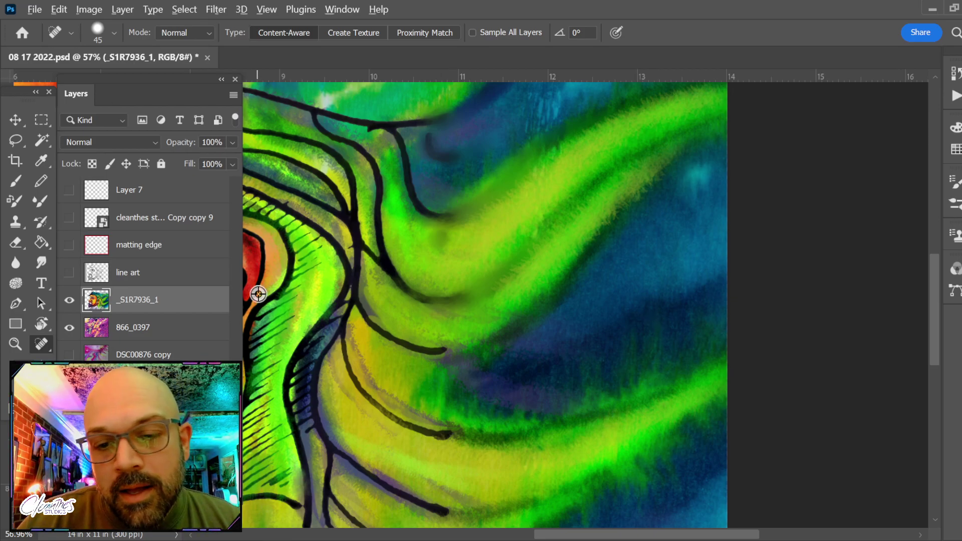
scroll(477, 268, "down", 5)
left_click_drag(476, 268, 526, 266)
key("b")
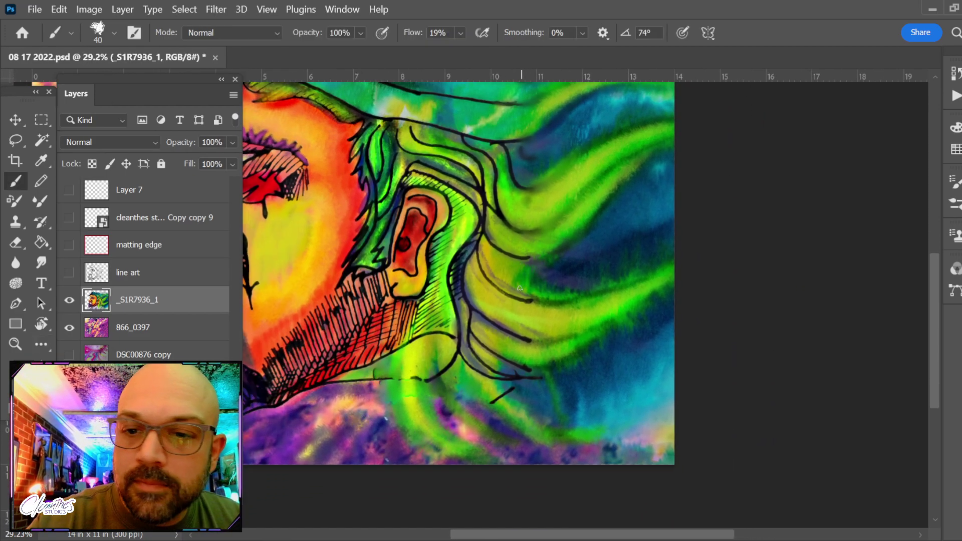
key("bracketright")
key("bracketright")
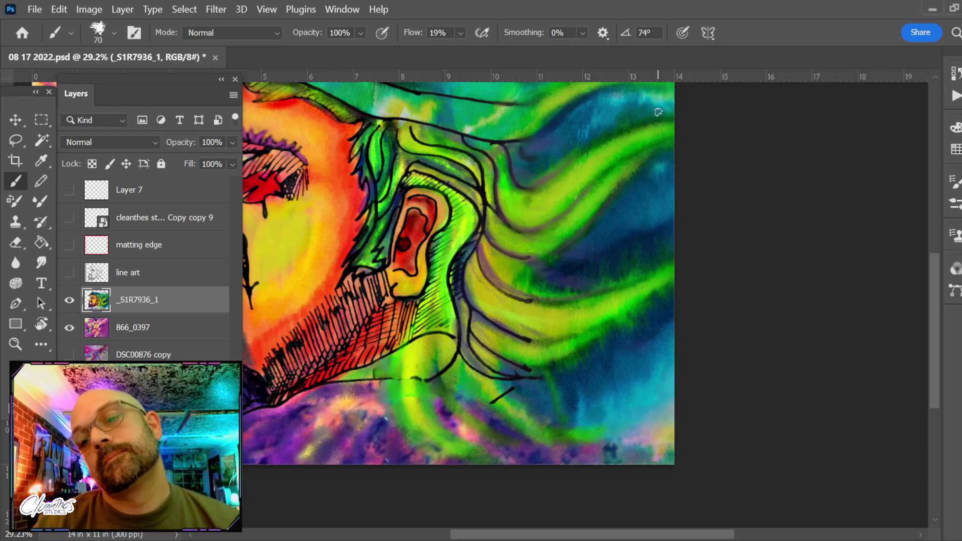
Touch up the edge beneath the hat's brim with the Eraser at size 90 and 18% opacity.
scroll(605, 253, "down", 5)
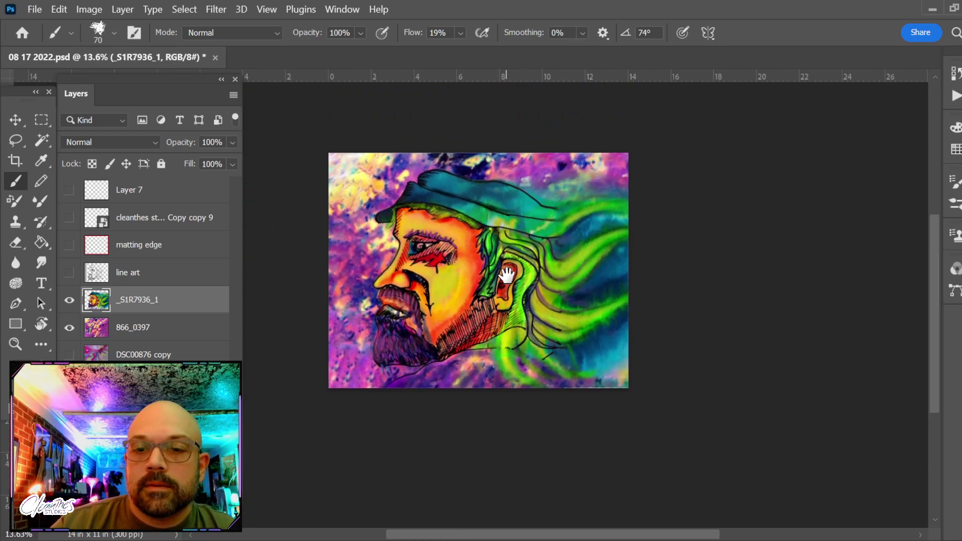
scroll(506, 275, "up", 5)
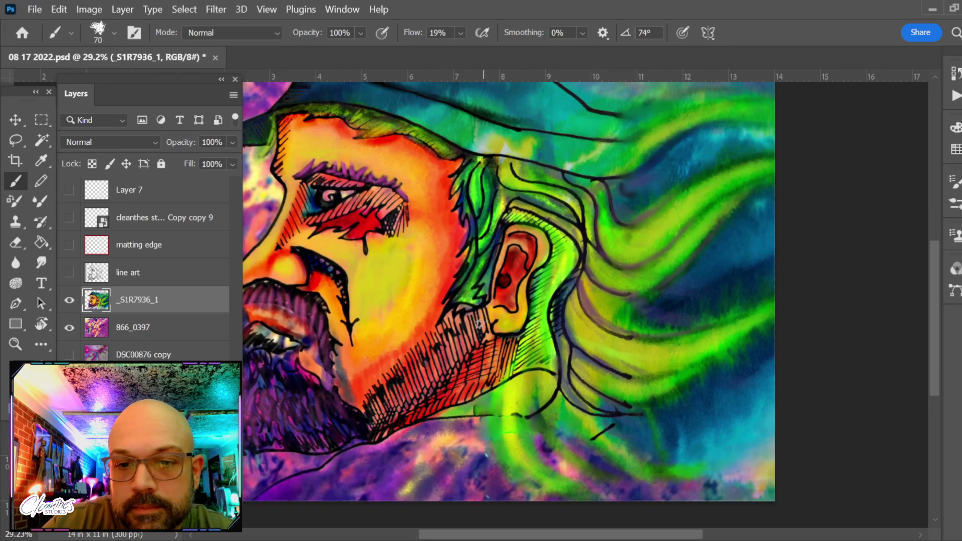
left_click_drag(480, 324, 551, 376)
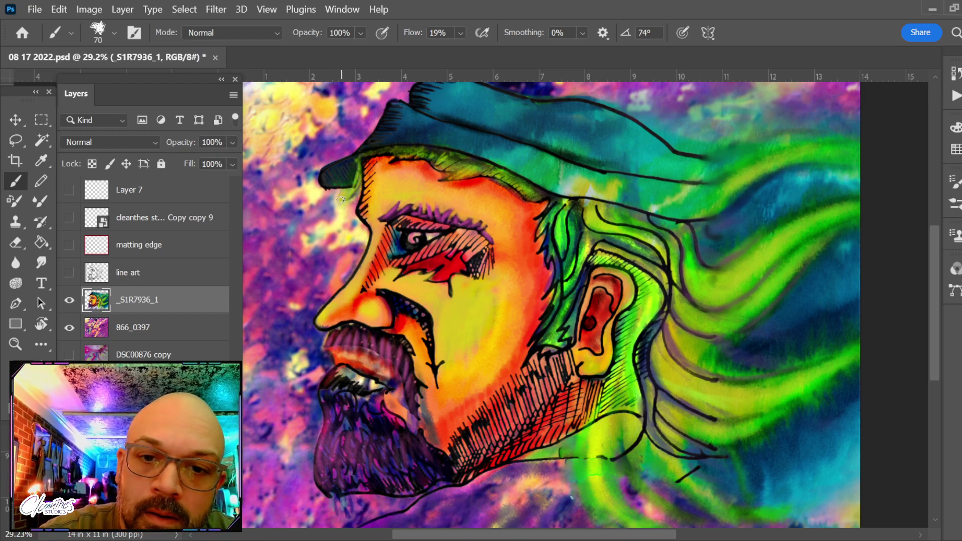
key("e")
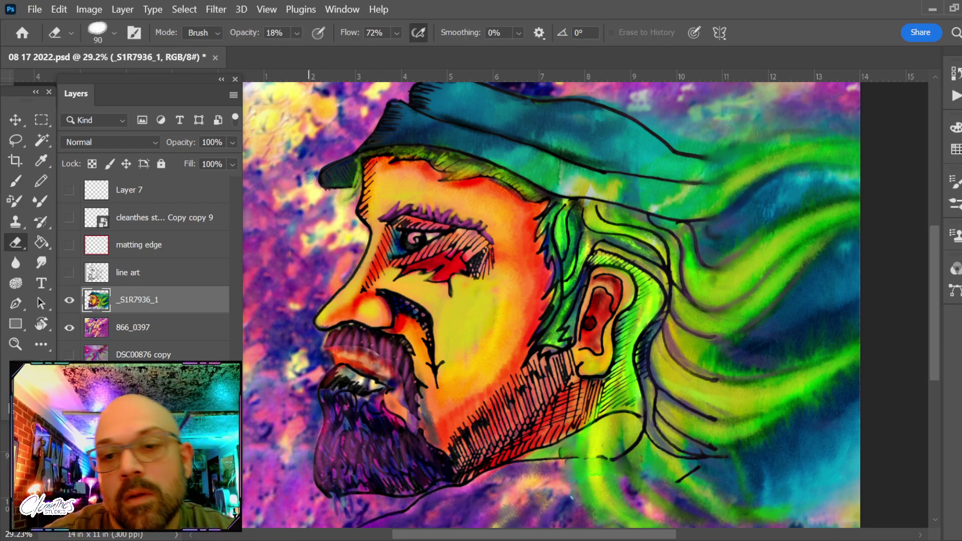
scroll(751, 283, "down", 5)
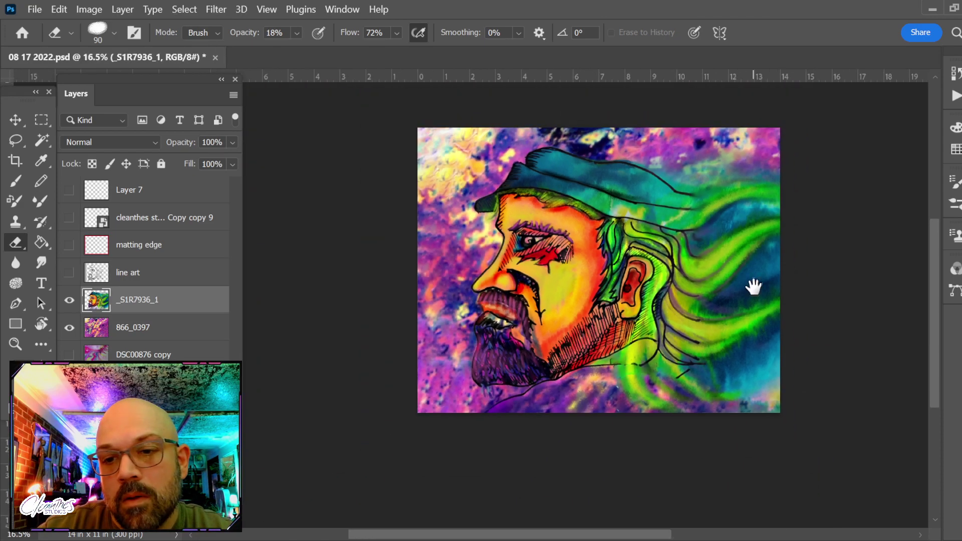
scroll(652, 366, "up", 3)
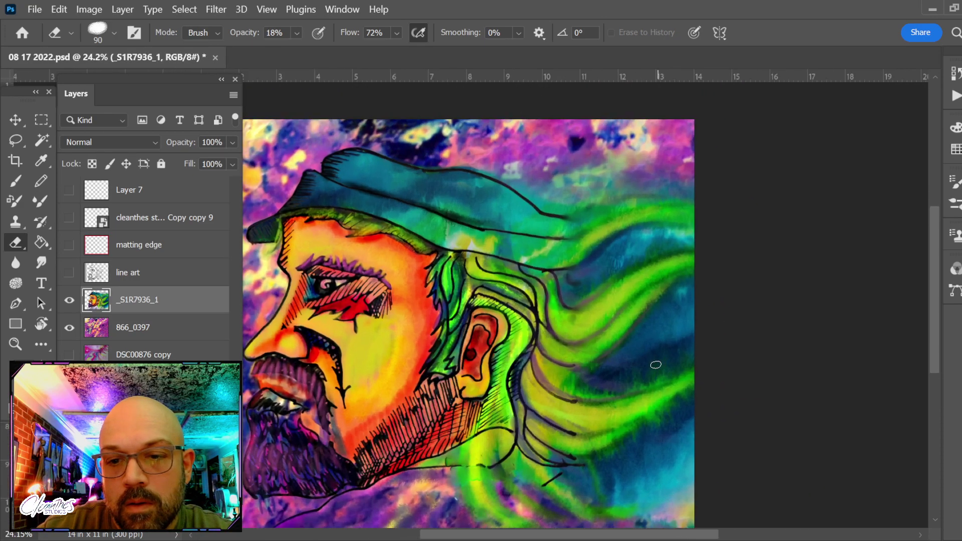
Set the brush color to dark blue 040c60 and shade the hatching along the front edge of the forehead.
key("b")
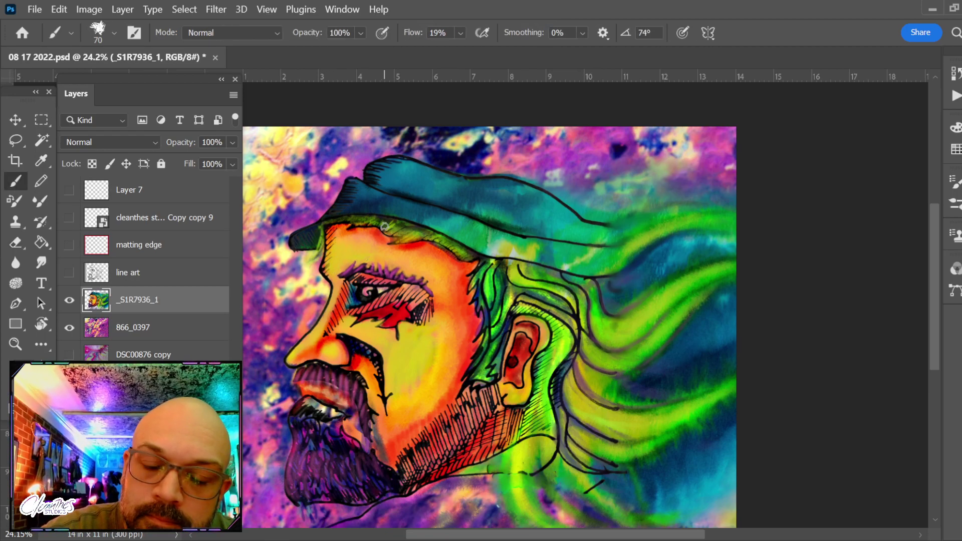
key("alt")
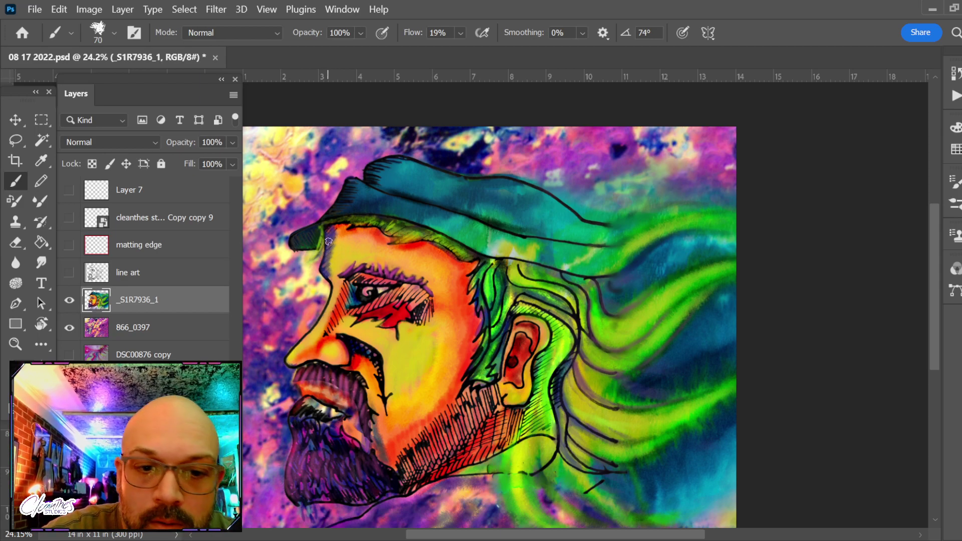
left_click(298, 314)
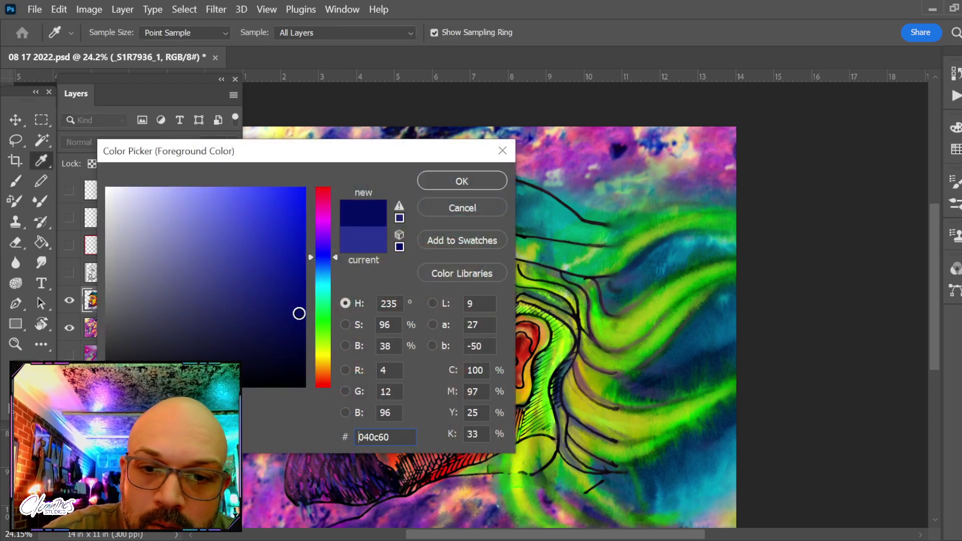
left_click(436, 189)
left_click_drag(325, 233, 330, 277)
Tint the crosshatching around the eye purple and paint the red patch beneath it golden yellow.
mouse_move(337, 313)
left_mouse_down()
mouse_move(327, 335)
mouse_move(346, 286)
mouse_move(364, 302)
mouse_move(349, 308)
mouse_move(386, 308)
mouse_move(360, 315)
mouse_move(353, 306)
mouse_move(349, 314)
mouse_move(386, 303)
mouse_move(394, 288)
mouse_move(420, 297)
left_mouse_up()
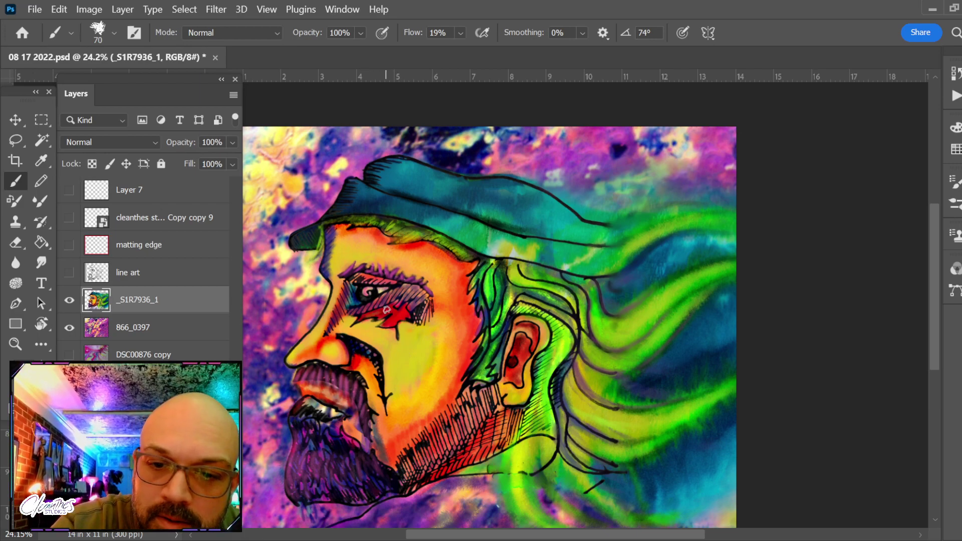
mouse_move(387, 309)
left_mouse_down()
mouse_move(405, 312)
mouse_move(389, 323)
mouse_move(375, 311)
left_mouse_up()
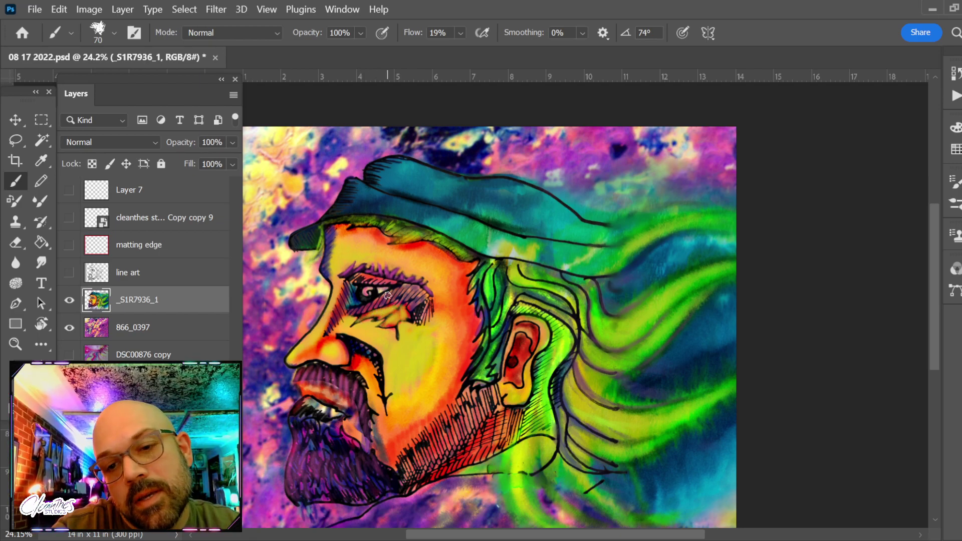
Touch up the purple hatching below the eye and shade the crosshatching under the jaw and ear dark purple with the brush at sizes up to 200.
mouse_move(388, 295)
left_mouse_down()
mouse_move(404, 378)
mouse_move(371, 315)
mouse_move(399, 301)
mouse_move(379, 319)
mouse_move(420, 305)
left_mouse_up()
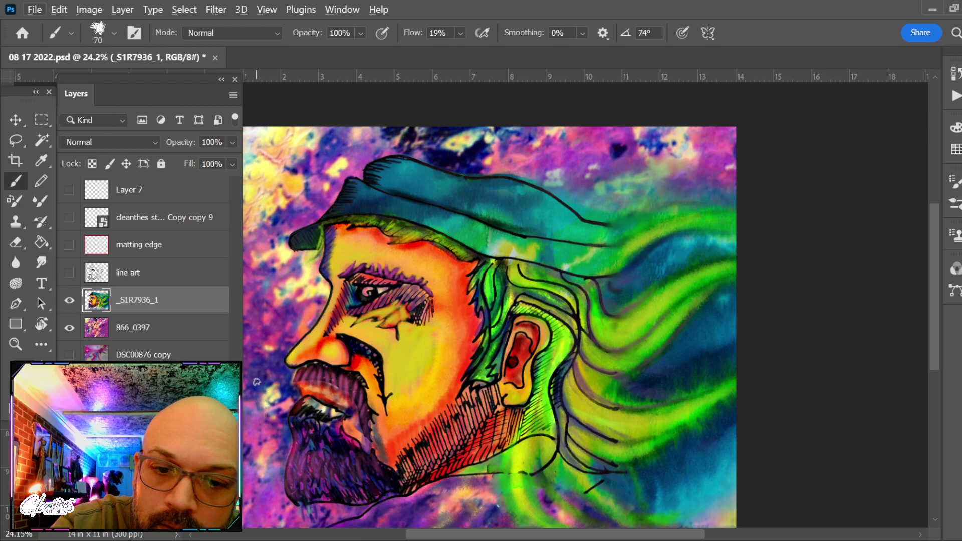
key("alt")
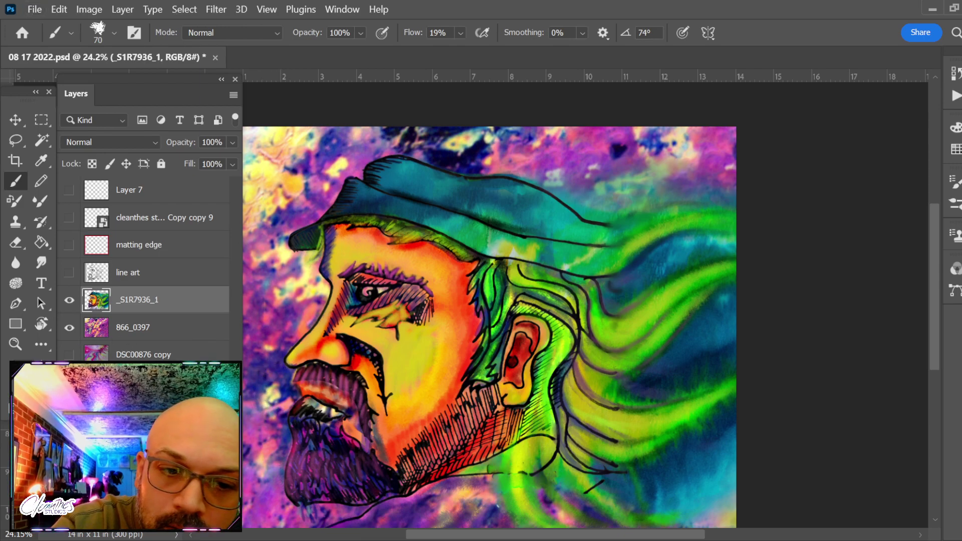
left_click(14, 368)
left_click(322, 311)
left_click(471, 177)
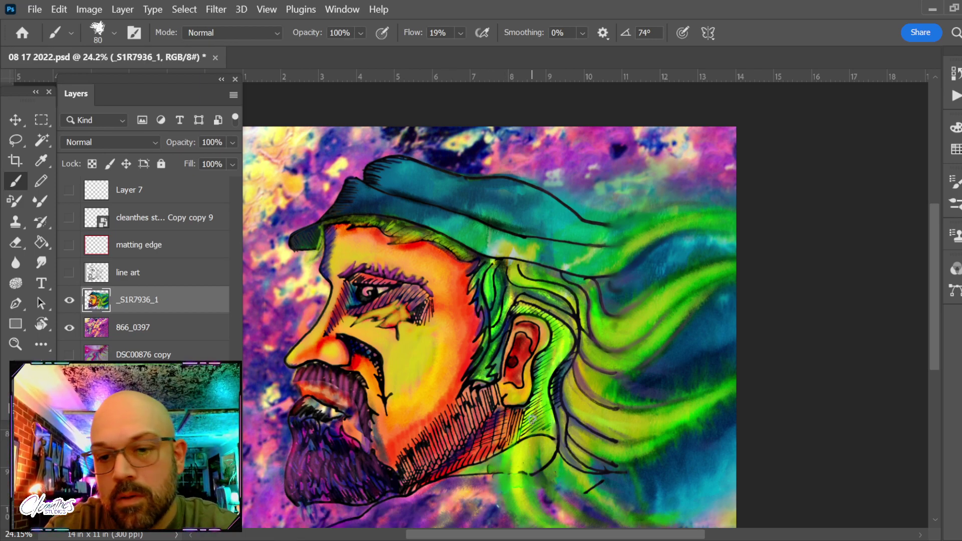
key("bracketright")
key("bracketright")
key("bracketright")
key("bracketright")
key("bracketright")
key("bracketright")
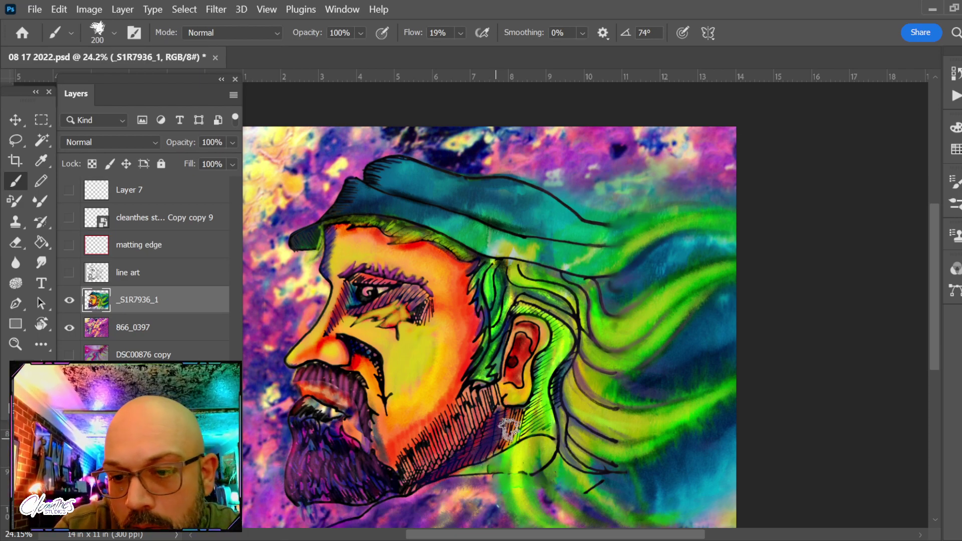
key("bracketleft")
key("bracketleft")
key("bracketleft")
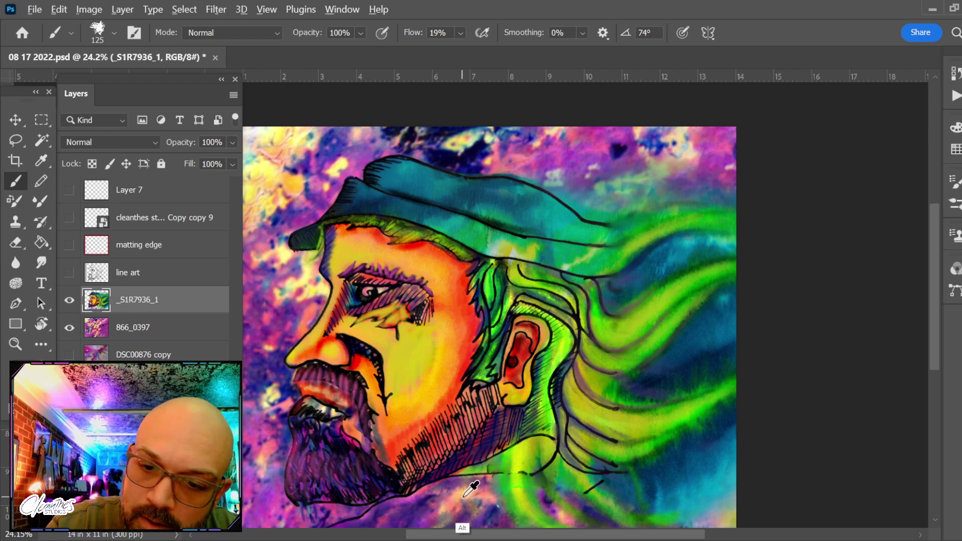
Hide and reshow the _S1R7936_1 layer to examine the background painting beneath the portrait.
key("e")
key("alt+e")
key("Escape")
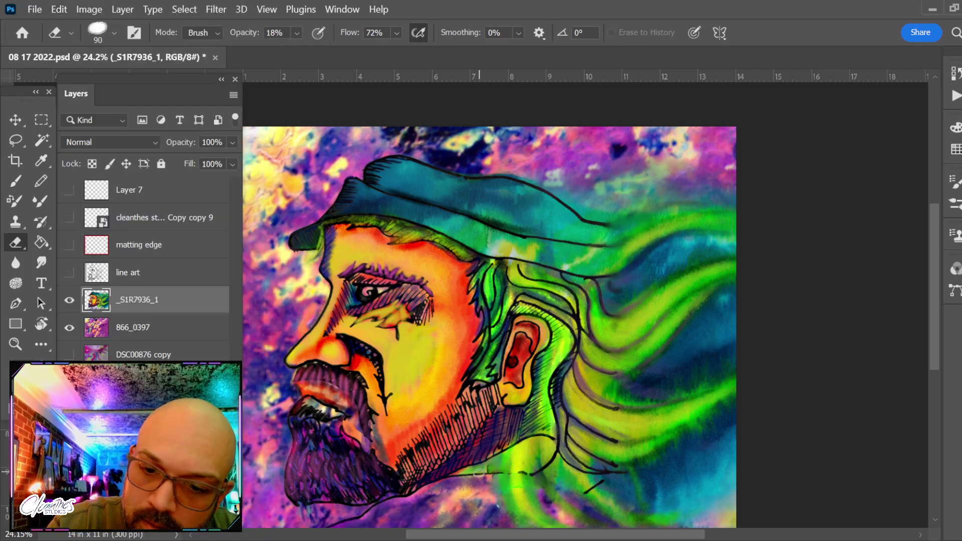
left_click(470, 495, "alt")
key("Return")
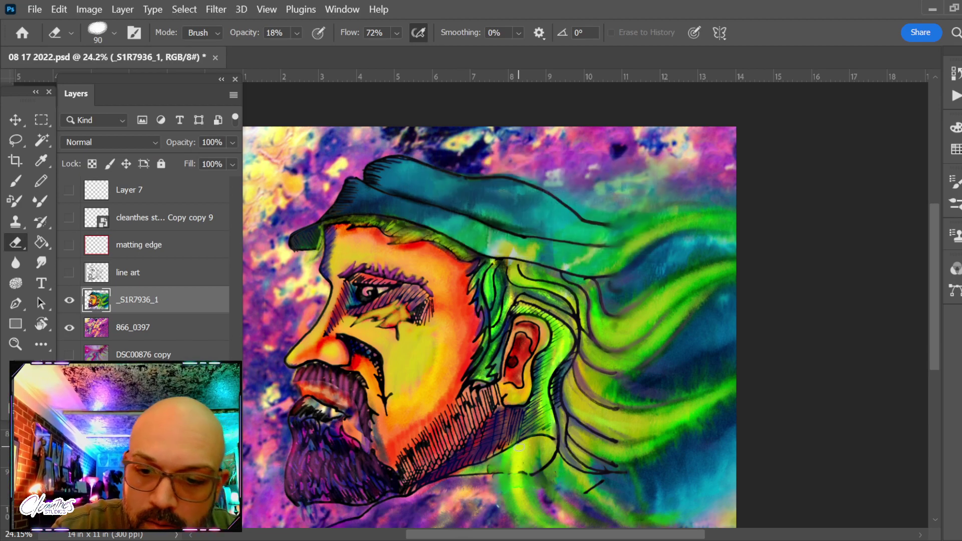
left_click(67, 303)
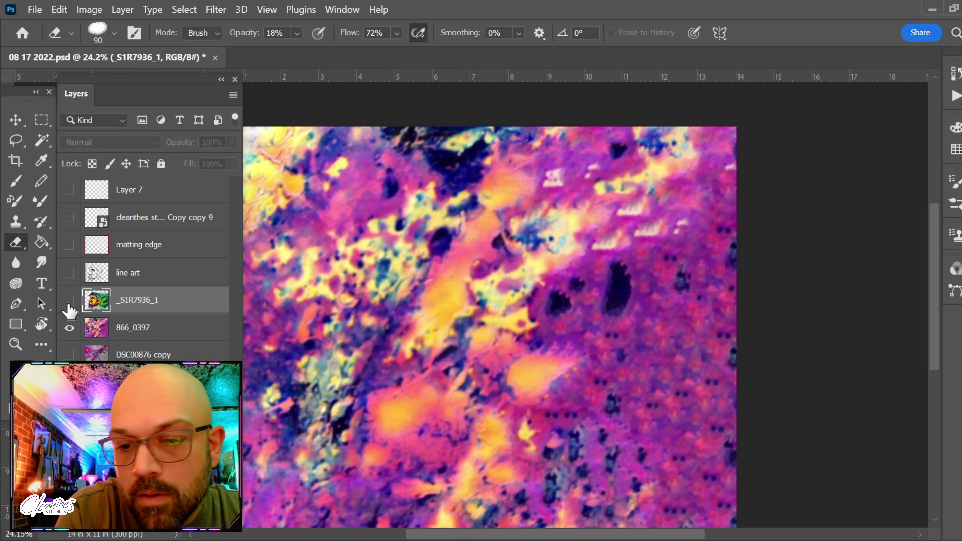
left_click(67, 304)
key("b")
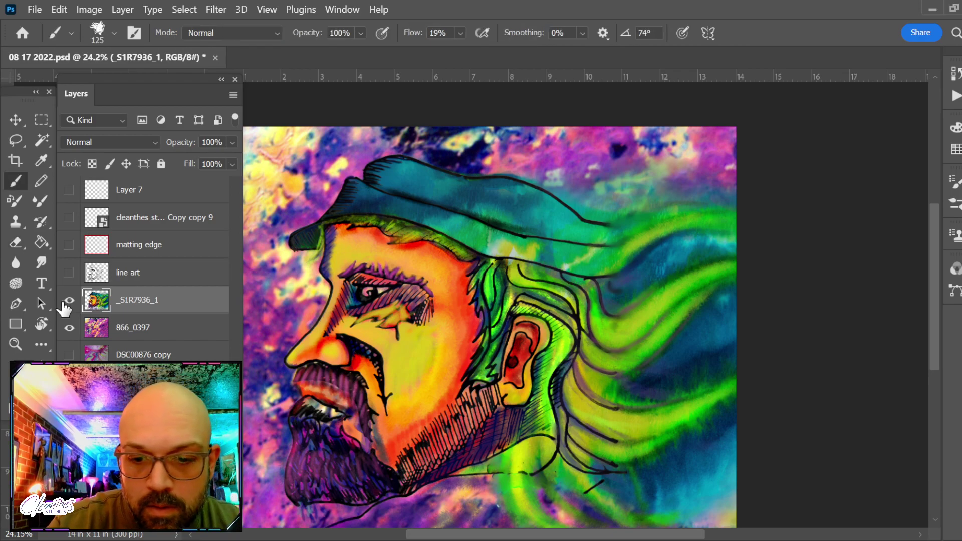
Lasso a patch of background below the jaw and try to move it on the _S1R7936_1 layer.
key("l")
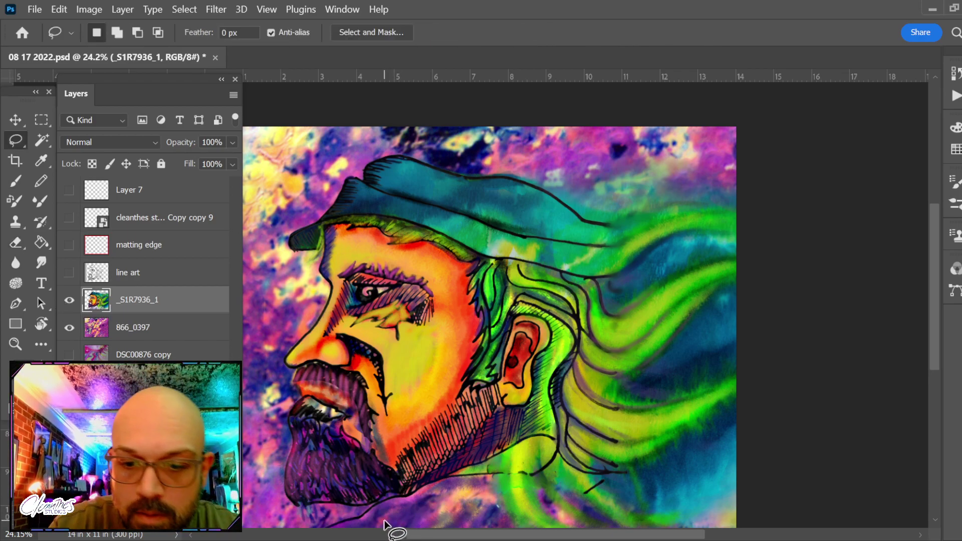
mouse_move(359, 525)
left_mouse_down()
mouse_move(472, 483)
mouse_move(500, 508)
mouse_move(496, 530)
mouse_move(360, 527)
left_mouse_up()
key("v")
left_click_drag(456, 508, 525, 473)
key("ctrl+z")
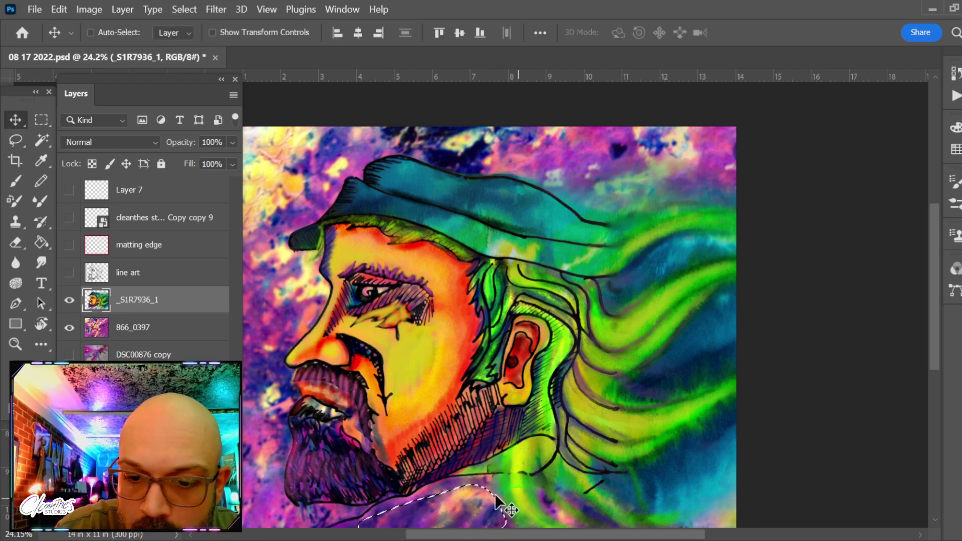
Copy the selected patch of layer 866_0397 to a new layer above _S1R7936_1 and place it over the neck.
left_click(171, 332)
left_click_drag(462, 514, 530, 467)
key("ctrl+j")
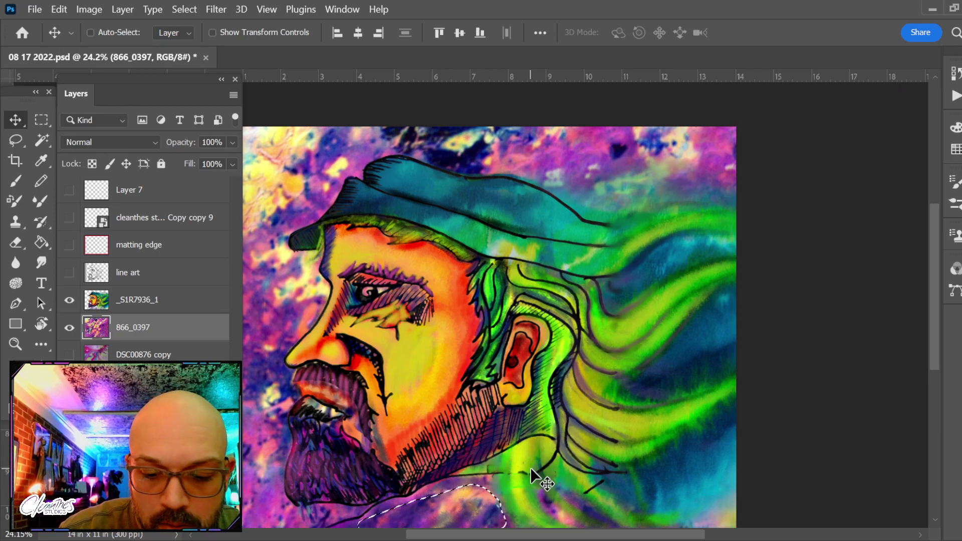
key("ctrl+bracketright")
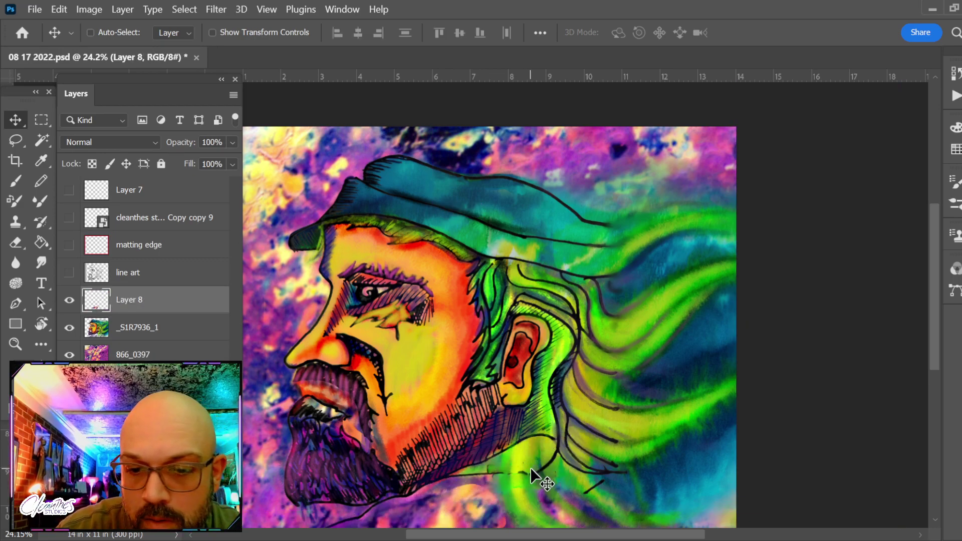
left_click_drag(530, 467, 542, 452)
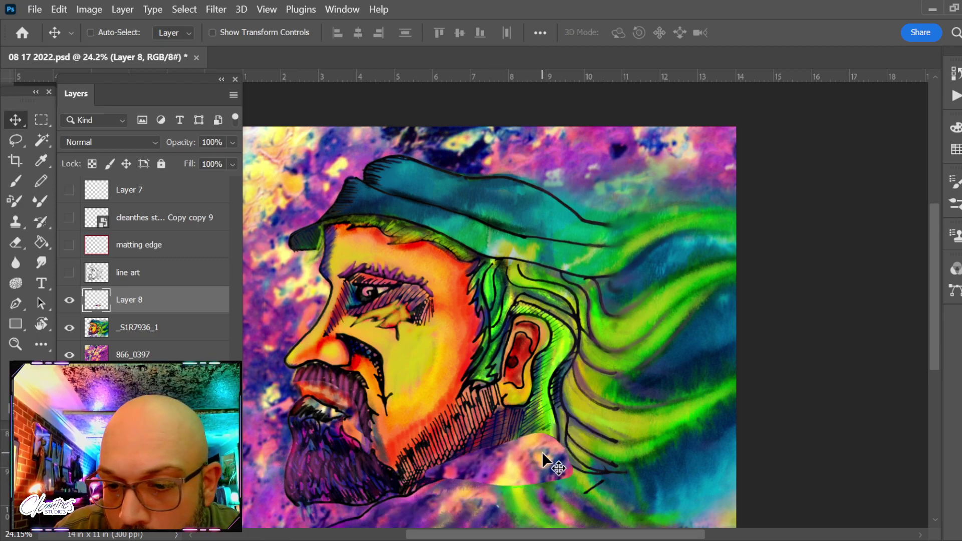
Blend the copied background patch into the neck with the Eraser at size 175 and 18% opacity.
key("e")
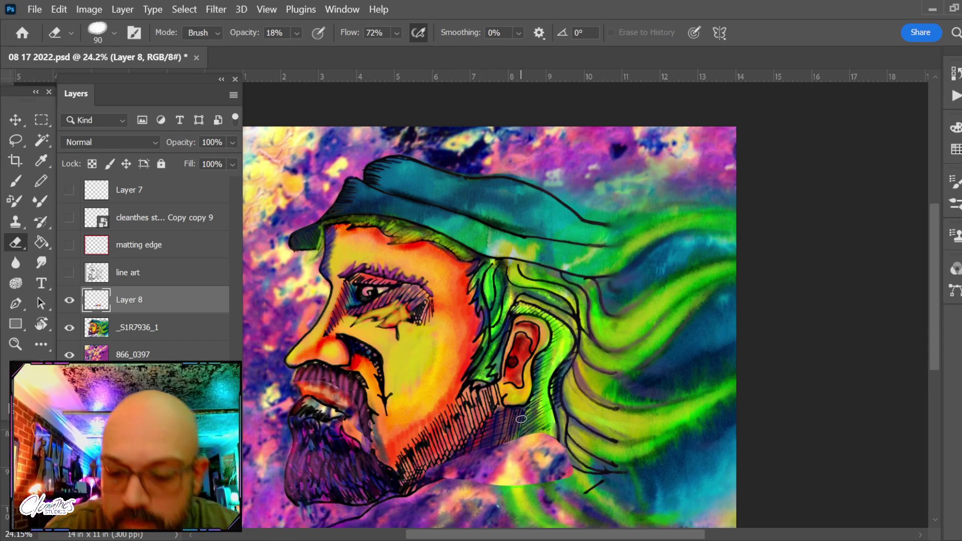
key("bracketright")
key("bracketright")
key("bracketright")
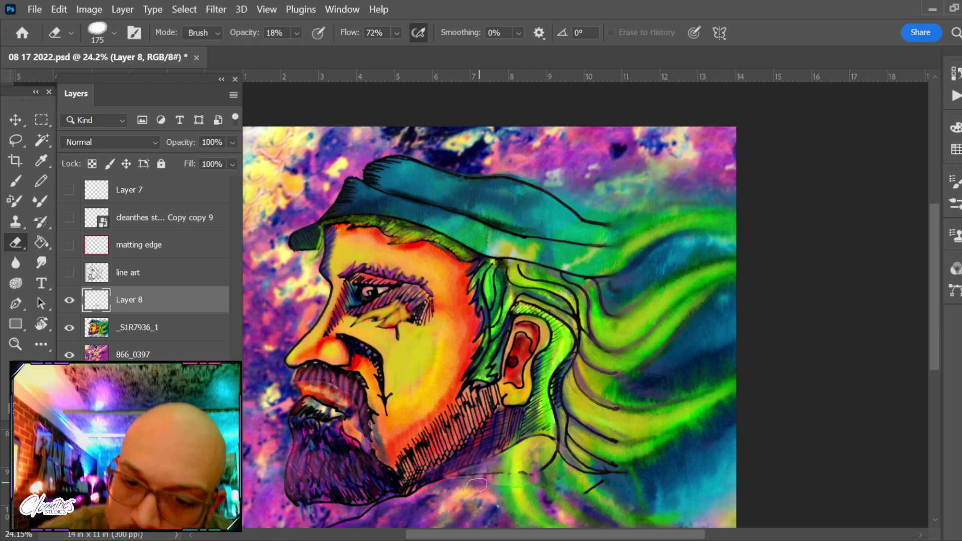
mouse_move(480, 478)
left_mouse_down()
mouse_move(554, 472)
mouse_move(544, 487)
mouse_move(503, 486)
left_mouse_up()
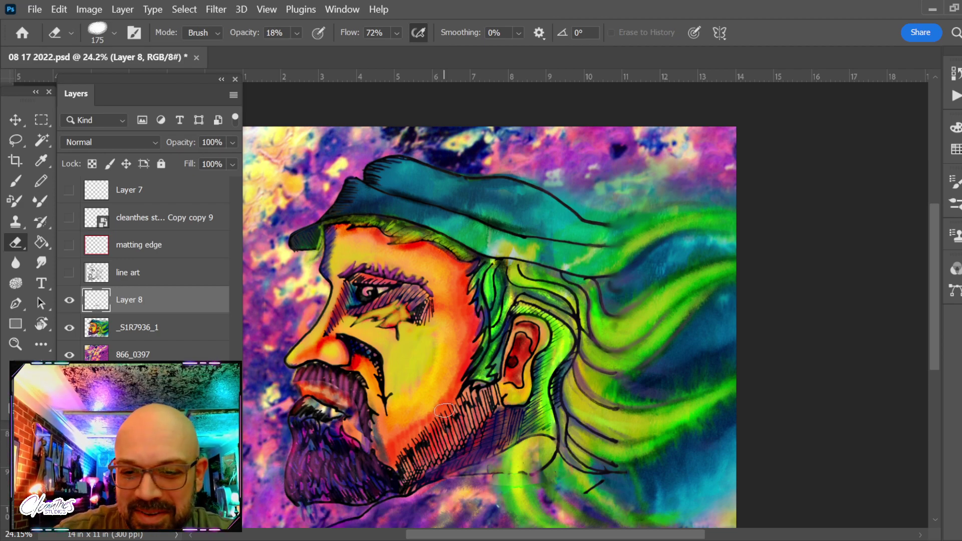
Move the background patch away from the neck and delete its layer.
key("v")
left_click_drag(526, 457, 621, 469)
key("Delete")
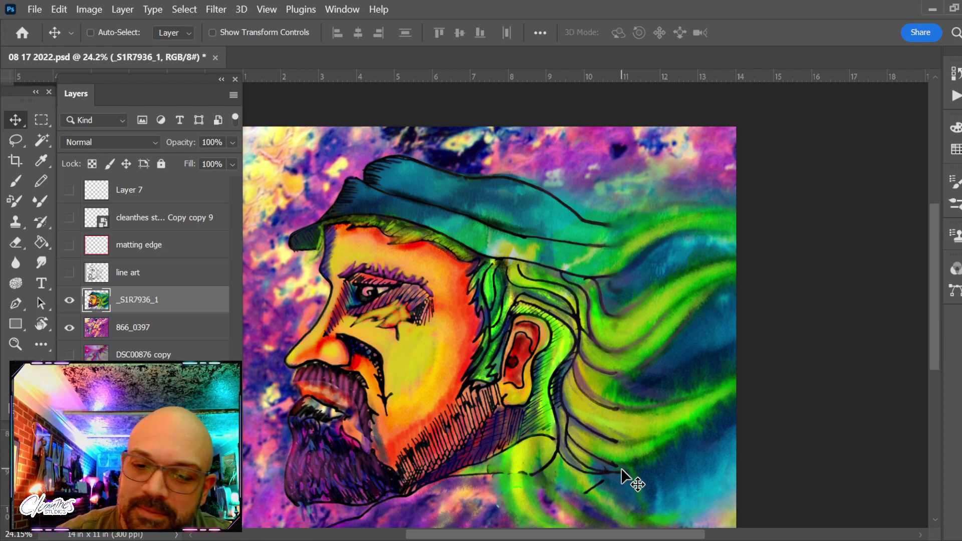
Smudge away the short stray black stroke beneath the lower hair strands with the Smudge tool at size 125 and 6% strength.
key("e")
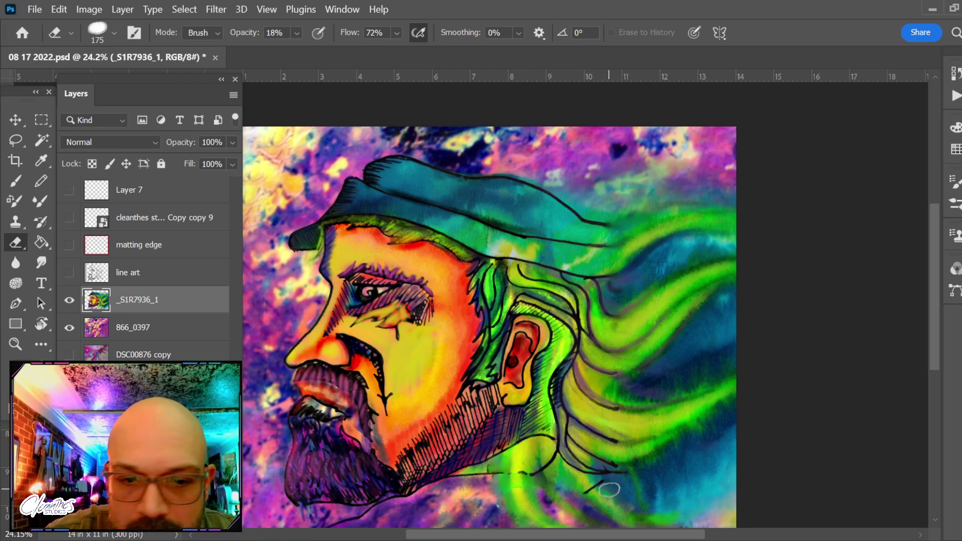
left_click(41, 261)
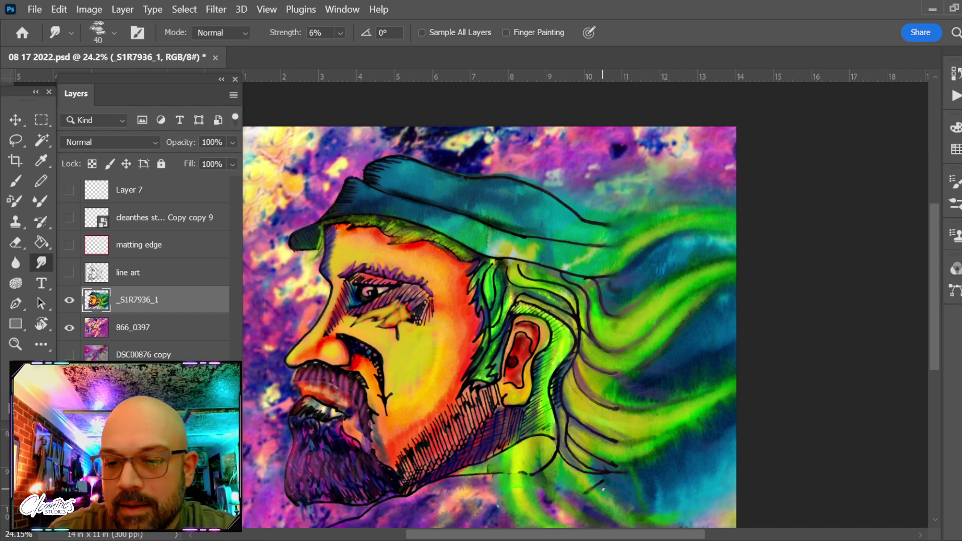
key("bracketright")
key("bracketright")
key("bracketright")
key("bracketright")
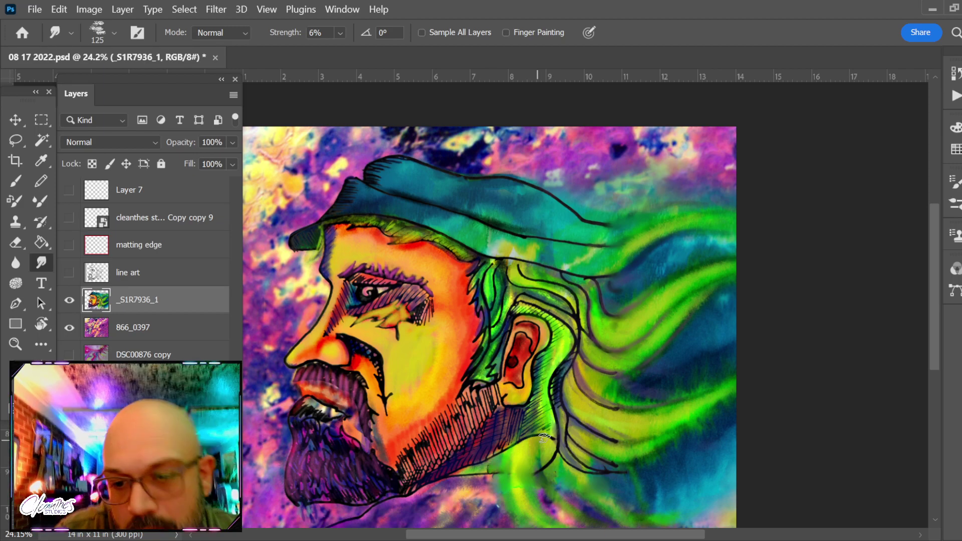
Soften the painted edge along the underside of the neck with the Eraser reduced to size 80 at 18% opacity.
key("e")
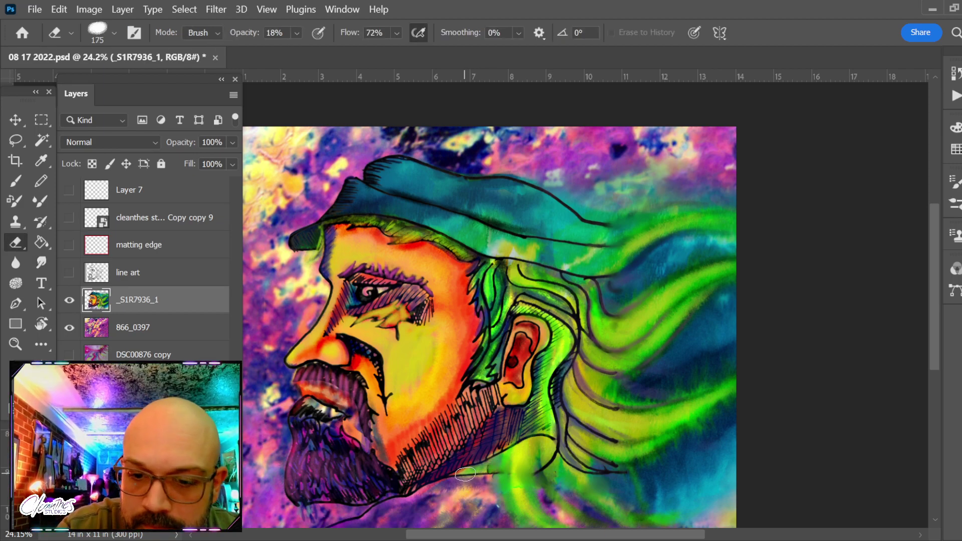
key("bracketright")
key("bracketleft")
key("bracketleft")
key("bracketleft")
key("bracketleft")
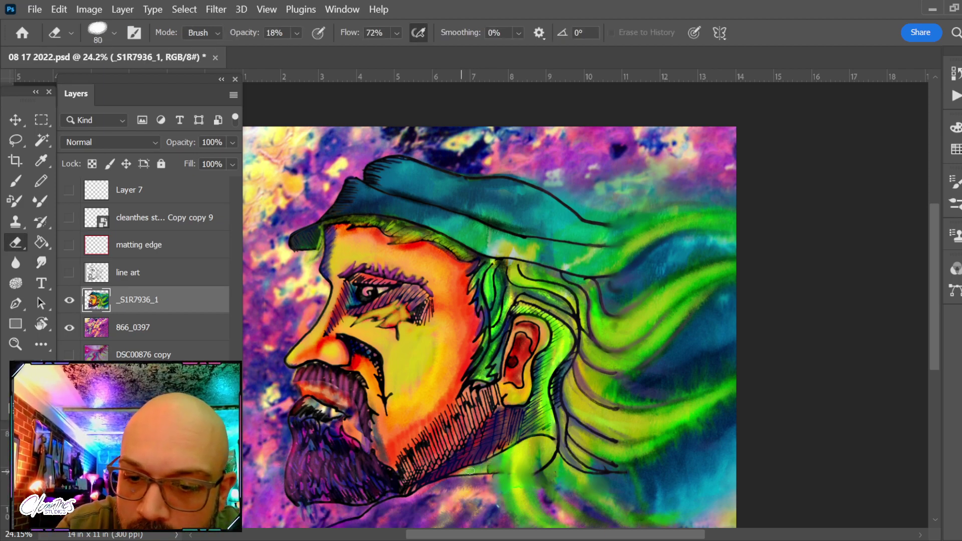
Clone the purple background below the jaw over the neck's lower edge, reducing the Clone Stamp to size 60 at 53% opacity.
key("s")
left_click(454, 510, "alt")
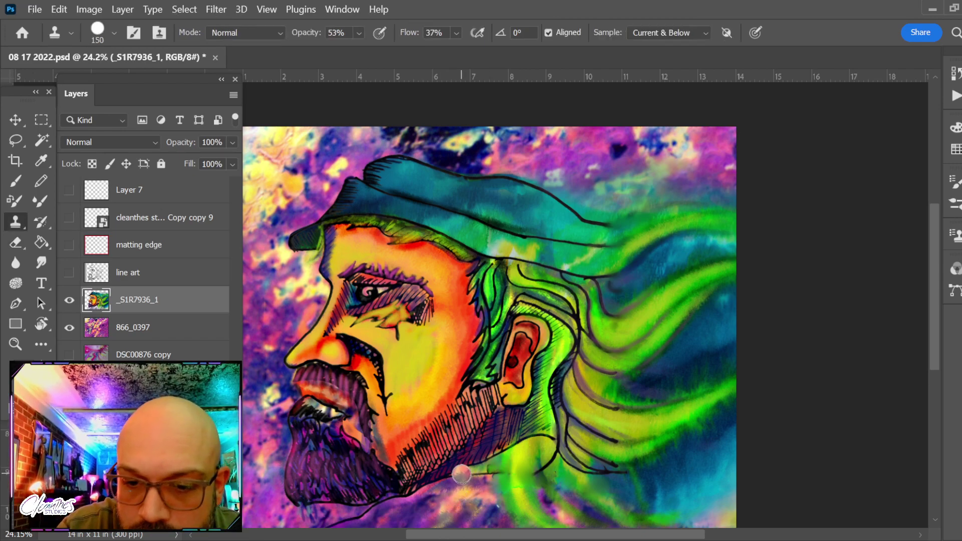
key("bracketleft")
key("bracketleft")
key("bracketleft")
key("bracketleft")
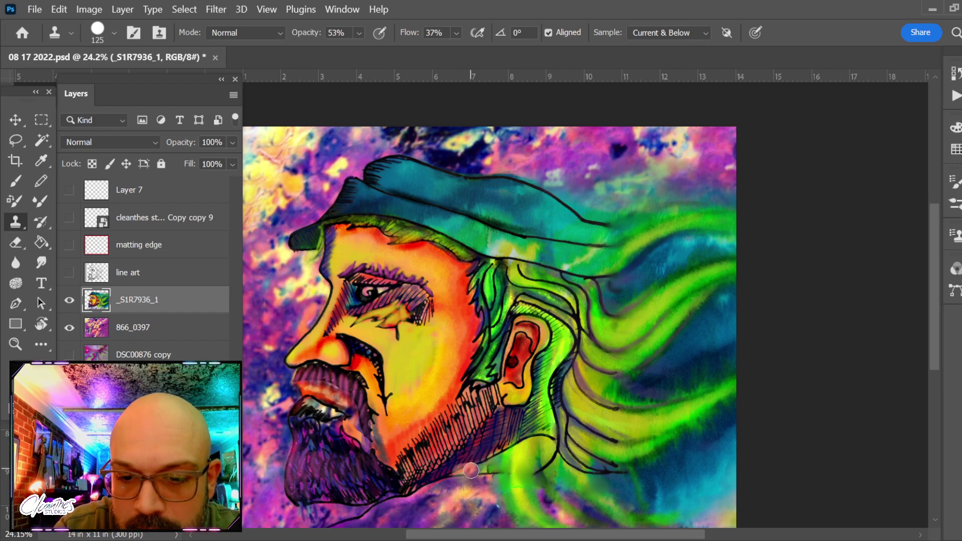
key("bracketleft")
key("bracketleft")
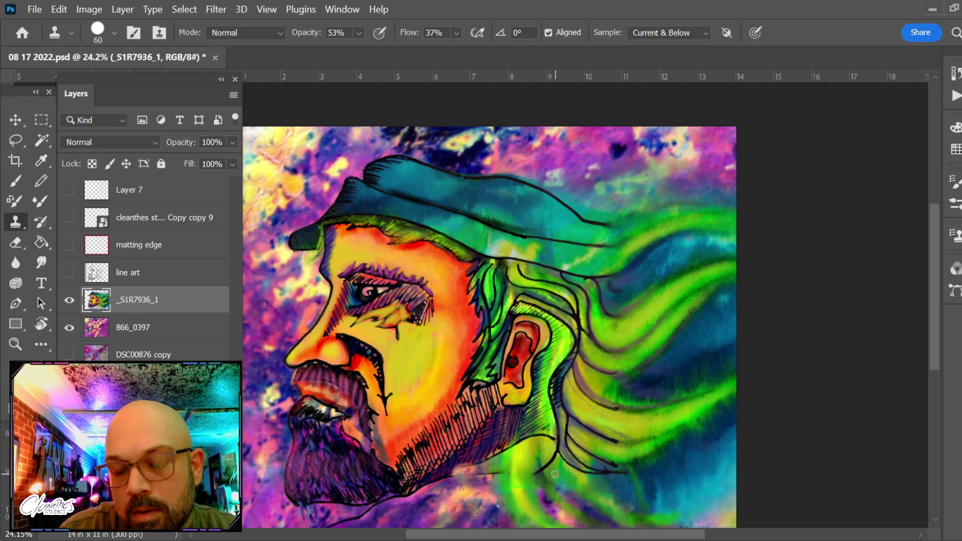
Touch up the area between the jaw's lower edge and the neck line with the brush at size 35.
key("z")
mouse_move(550, 455)
left_mouse_down()
mouse_move(576, 490)
mouse_move(554, 457)
mouse_move(560, 451)
left_mouse_up()
key("b")
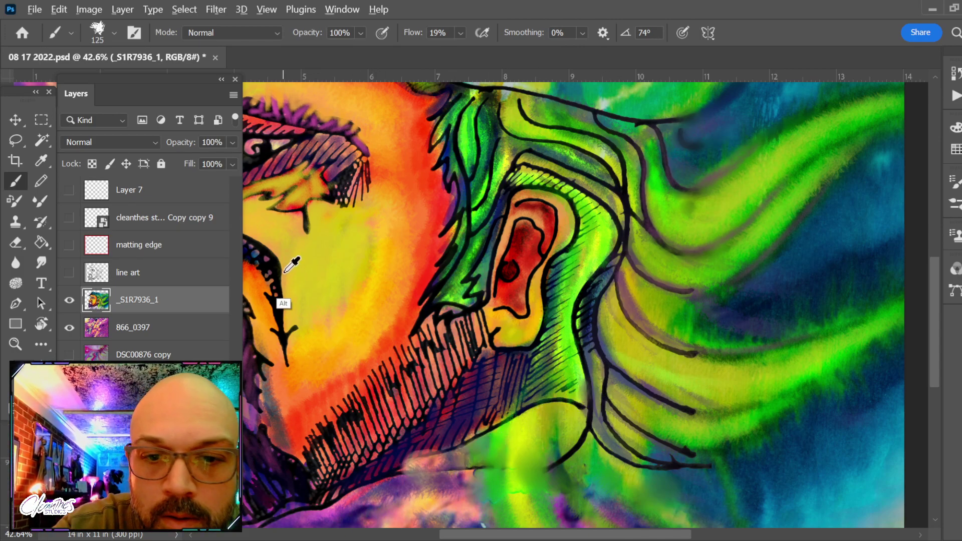
key("bracketleft")
key("bracketleft")
key("bracketleft")
key("bracketleft")
key("bracketleft")
key("bracketleft")
key("bracketleft")
key("bracketleft")
key("bracketleft")
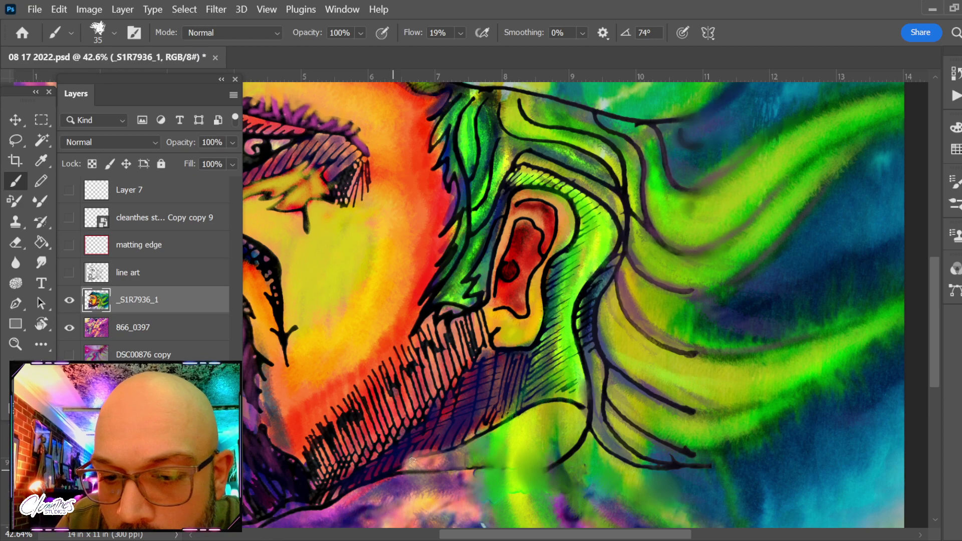
left_click_drag(412, 460, 454, 451)
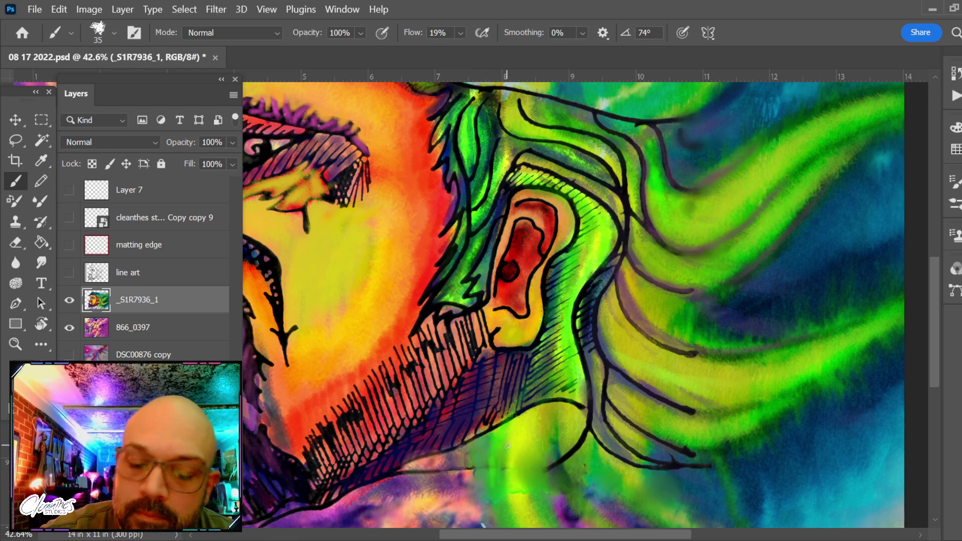
Enlarge the brush to 80 and paint yellow-green over the black line crossing the hair lock below the neck.
key("bracketright")
key("bracketright")
key("bracketright")
key("bracketright")
key("bracketright")
key("bracketright")
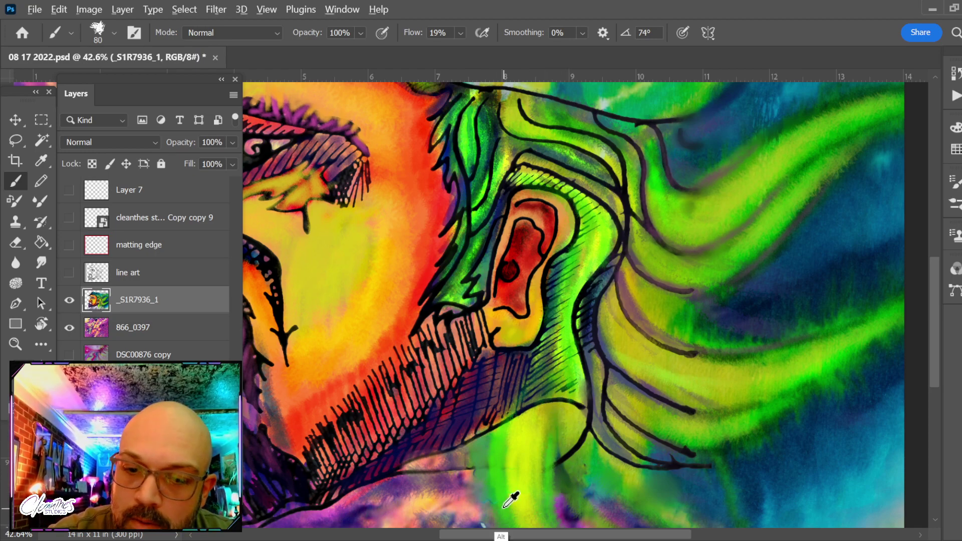
Paint sampled yellow-green over the neck hatching behind the ear and the outline of the hair lock below it.
key("ctrl+minus")
key("ctrl+minus")
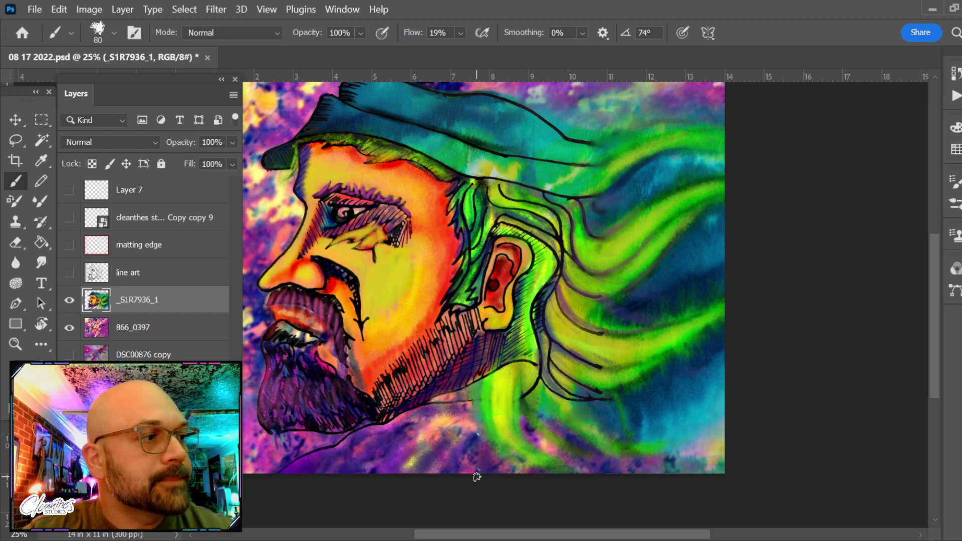
left_click(506, 370, "alt")
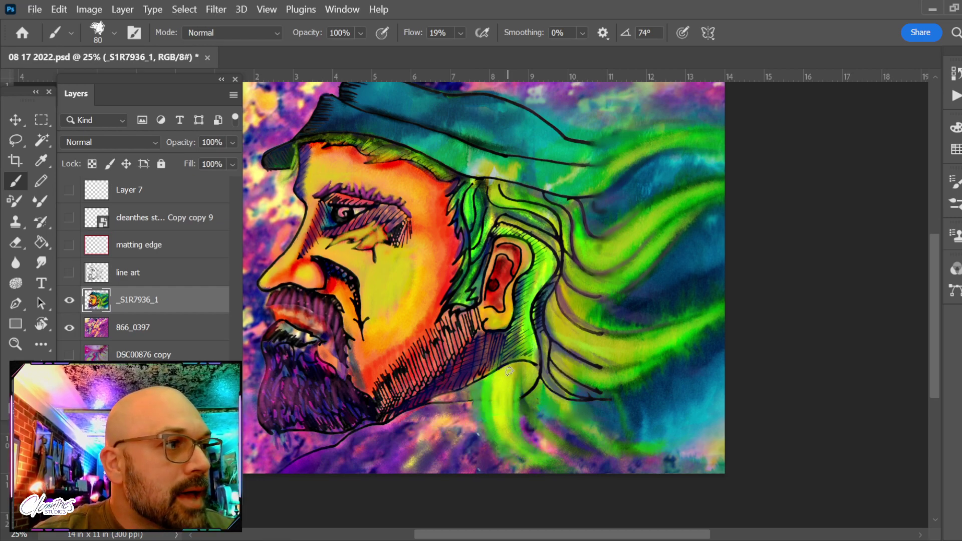
mouse_move(510, 371)
left_mouse_down()
mouse_move(518, 333)
mouse_move(515, 366)
mouse_move(520, 298)
mouse_move(519, 368)
mouse_move(532, 345)
mouse_move(523, 319)
mouse_move(530, 282)
mouse_move(540, 283)
mouse_move(530, 298)
mouse_move(531, 386)
left_mouse_up()
left_click(532, 298, "alt")
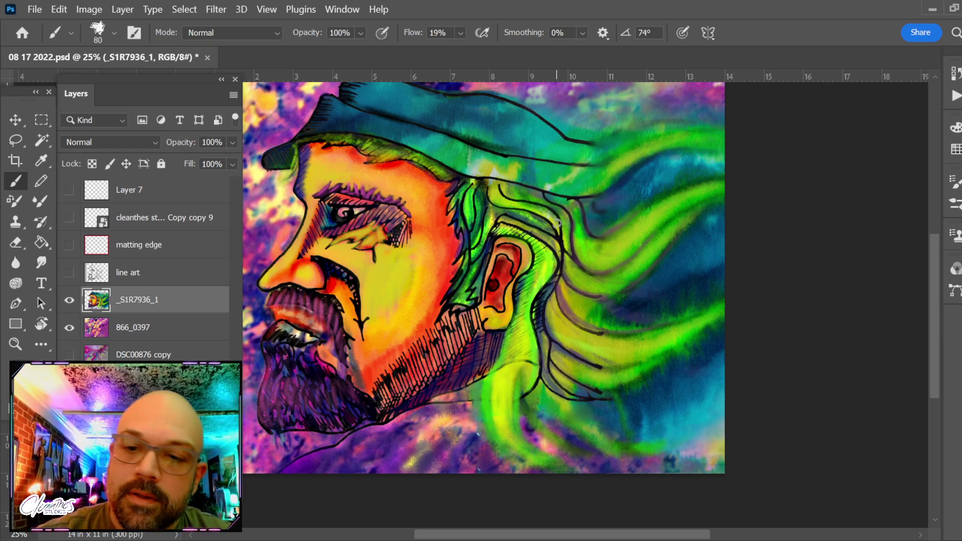
mouse_move(526, 404)
left_mouse_down()
mouse_move(601, 409)
mouse_move(540, 381)
mouse_move(579, 413)
mouse_move(532, 383)
mouse_move(557, 397)
mouse_move(527, 372)
mouse_move(525, 340)
mouse_move(539, 383)
mouse_move(599, 437)
mouse_move(614, 437)
mouse_move(519, 402)
left_mouse_up()
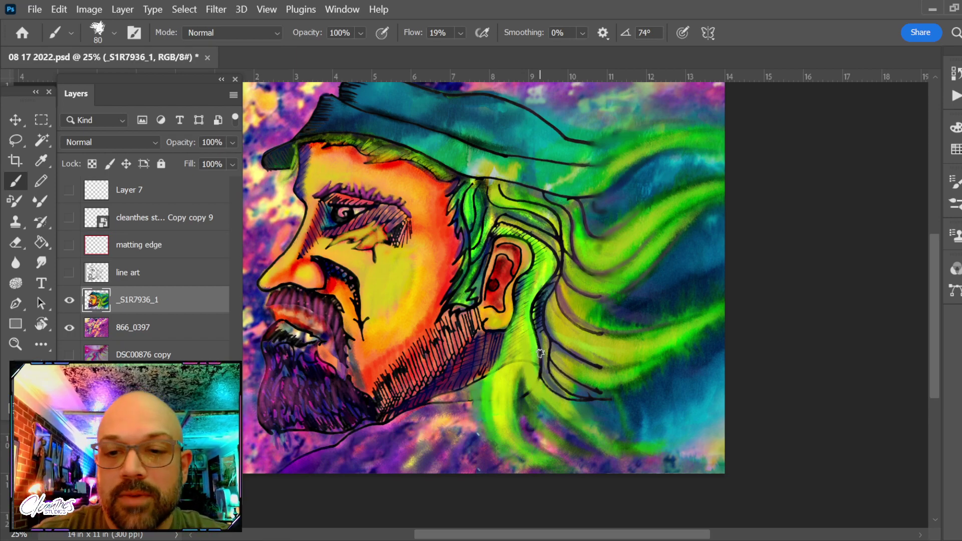
scroll(541, 354, "down", 3)
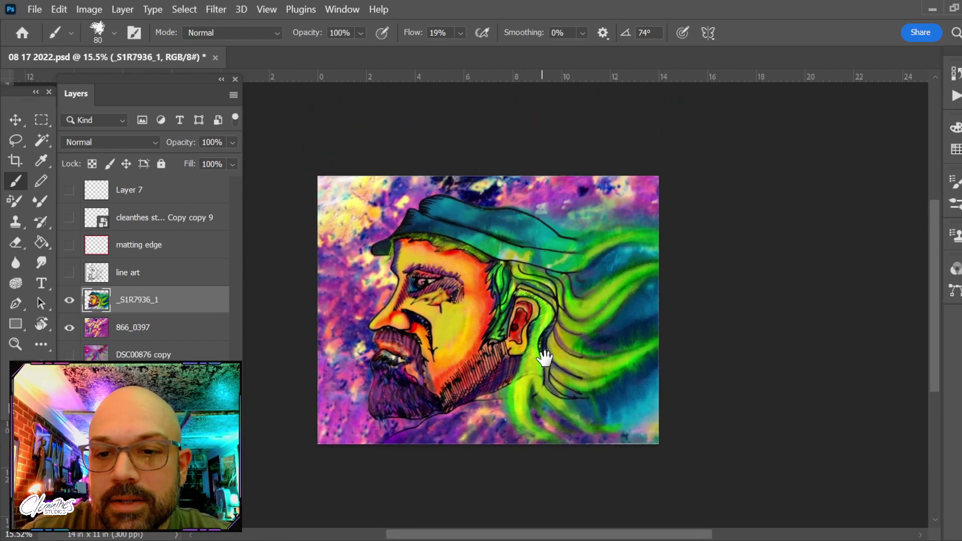
scroll(536, 363, "up", 2)
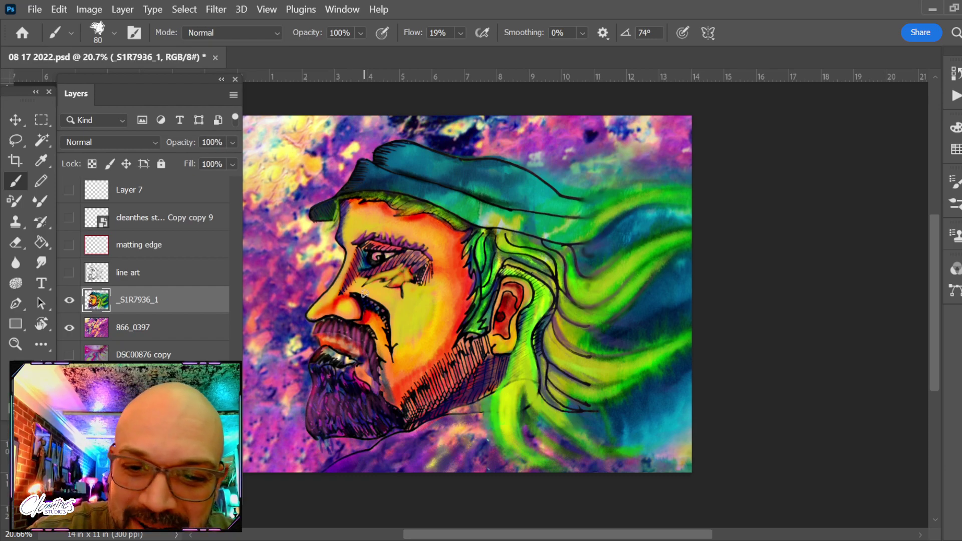
key("z")
left_click_drag(341, 206, 386, 246)
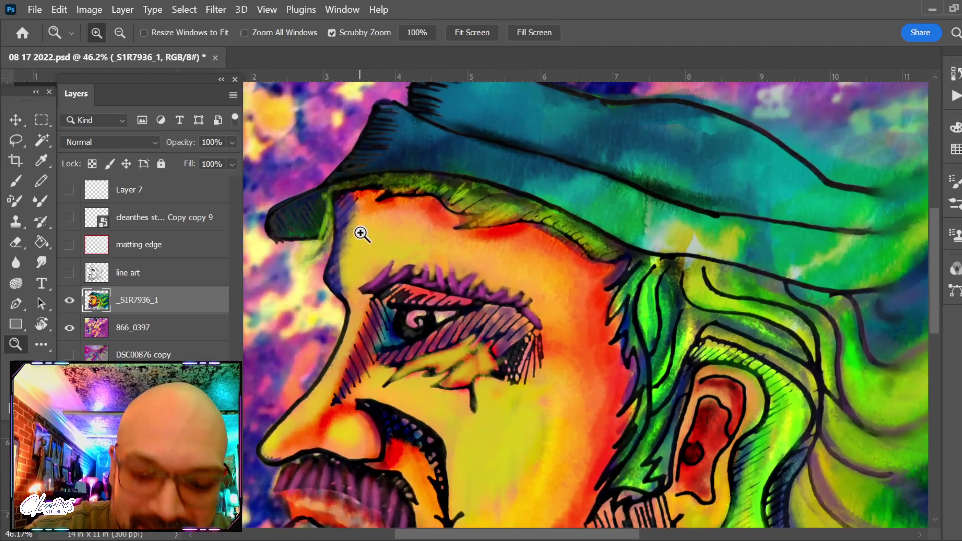
key("b")
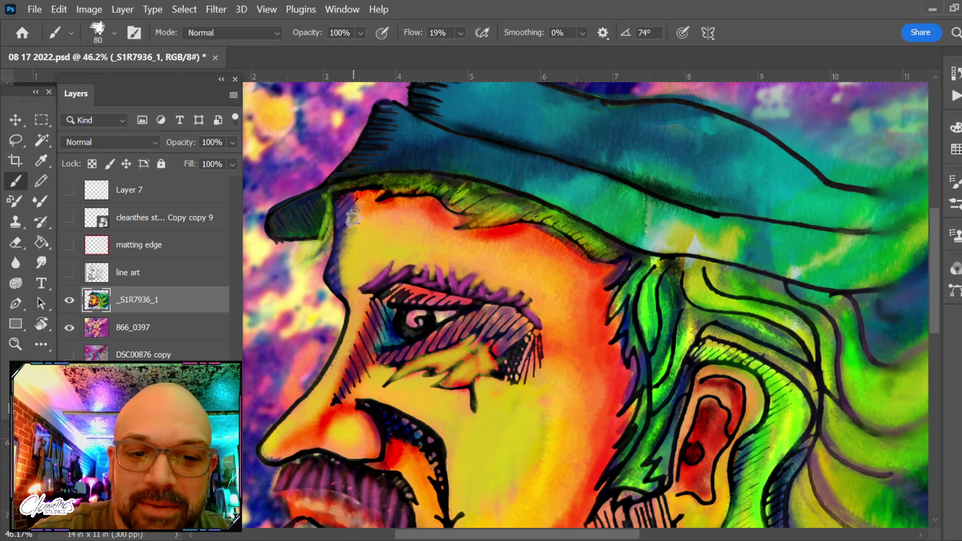
left_click_drag(559, 336, 521, 247)
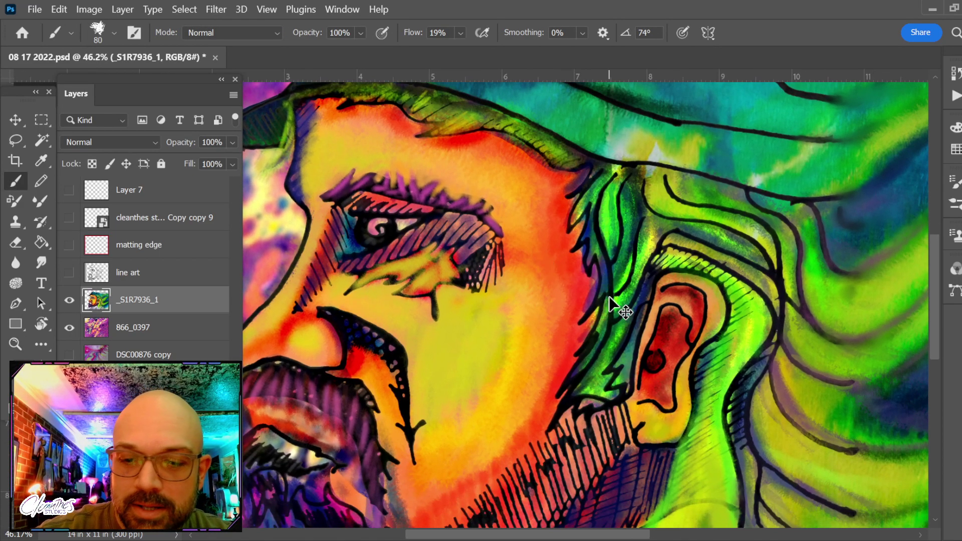
key("ctrl+minus")
key("ctrl+minus")
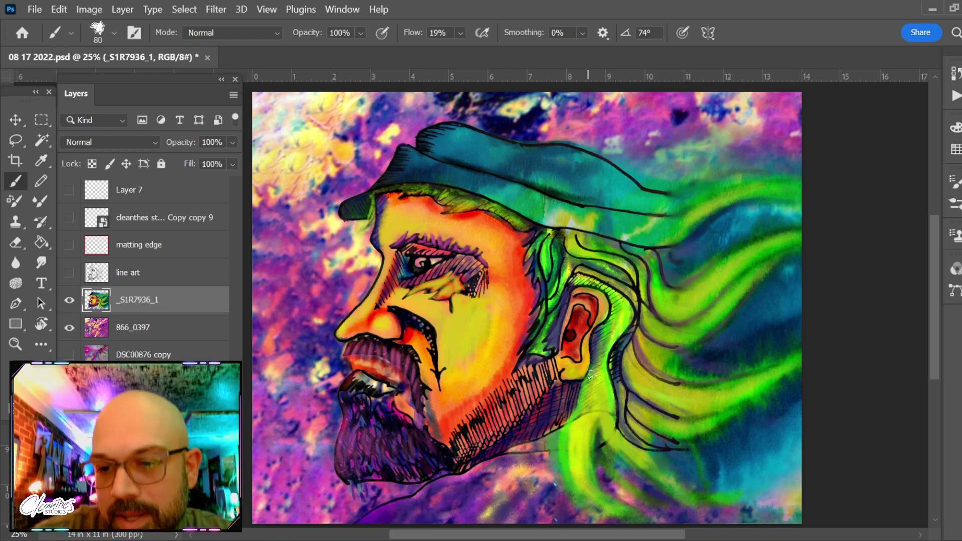
Reduce the brush to size 20 and draw dark hatching lines over the neck below and behind the earlobe.
key("bracketleft")
key("bracketleft")
key("bracketleft")
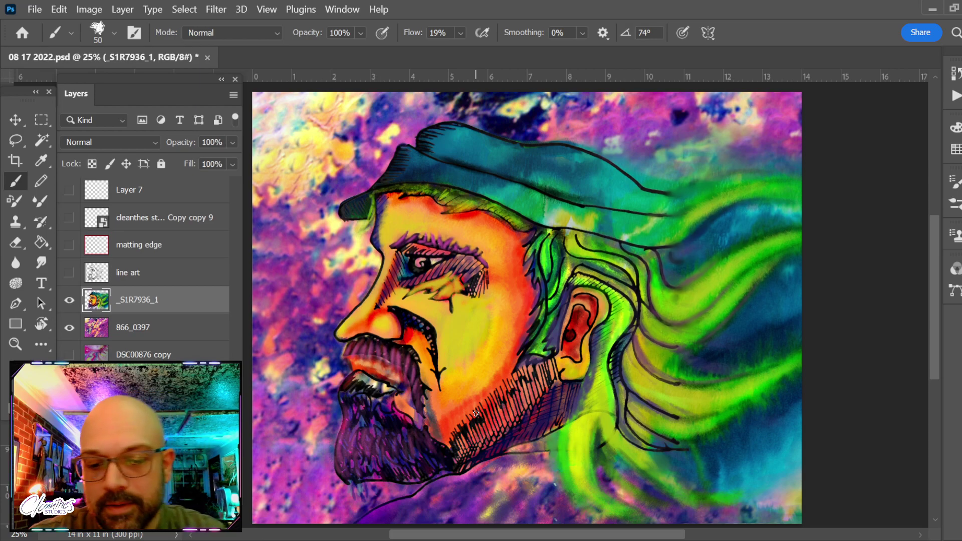
key("bracketleft")
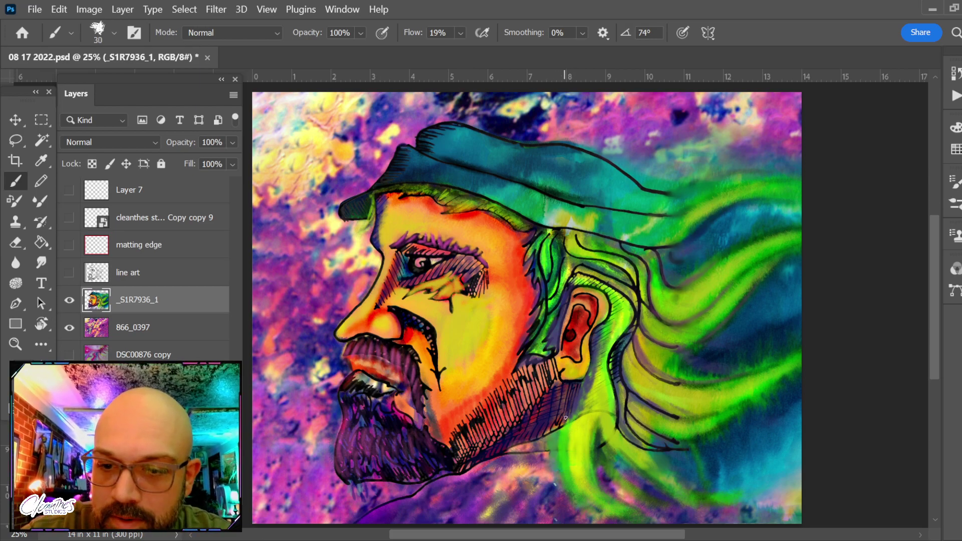
key("bracketleft")
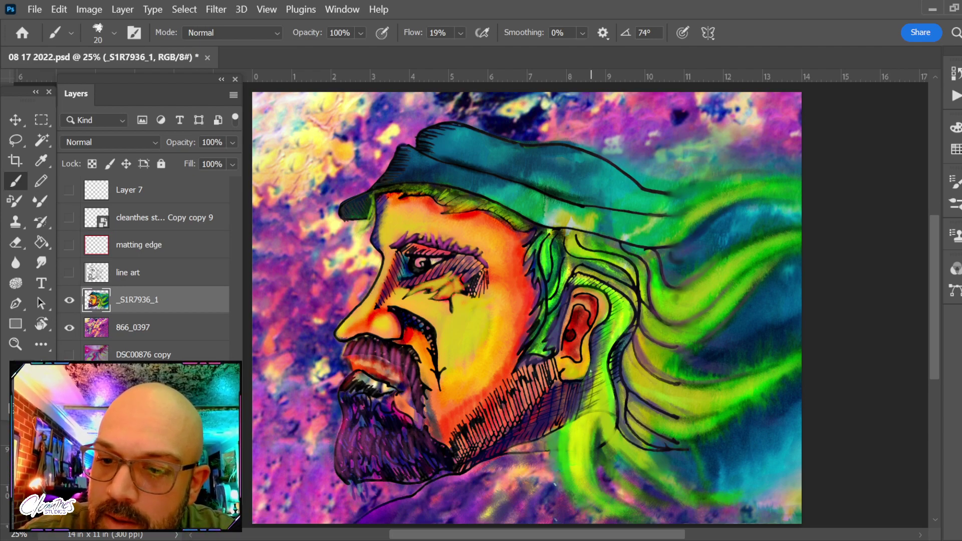
left_click_drag(599, 332, 601, 395)
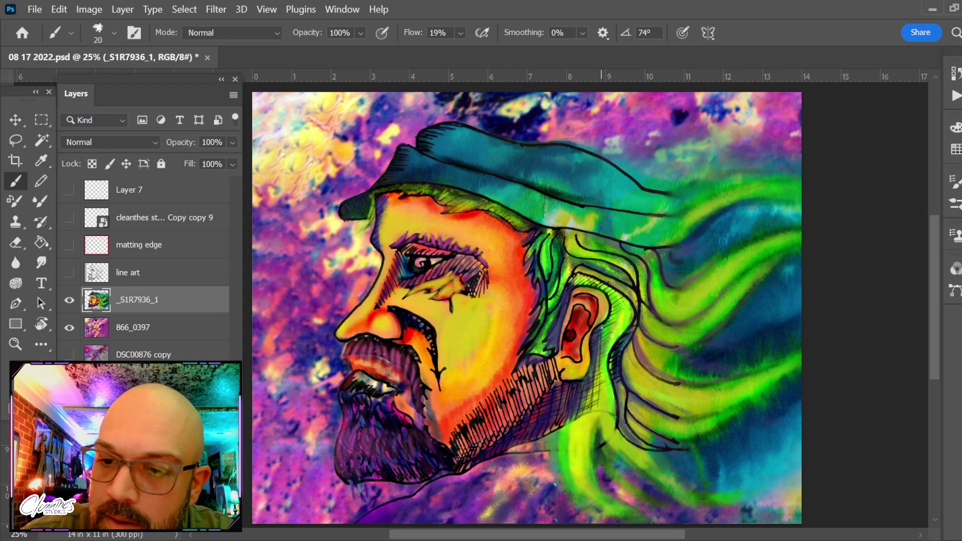